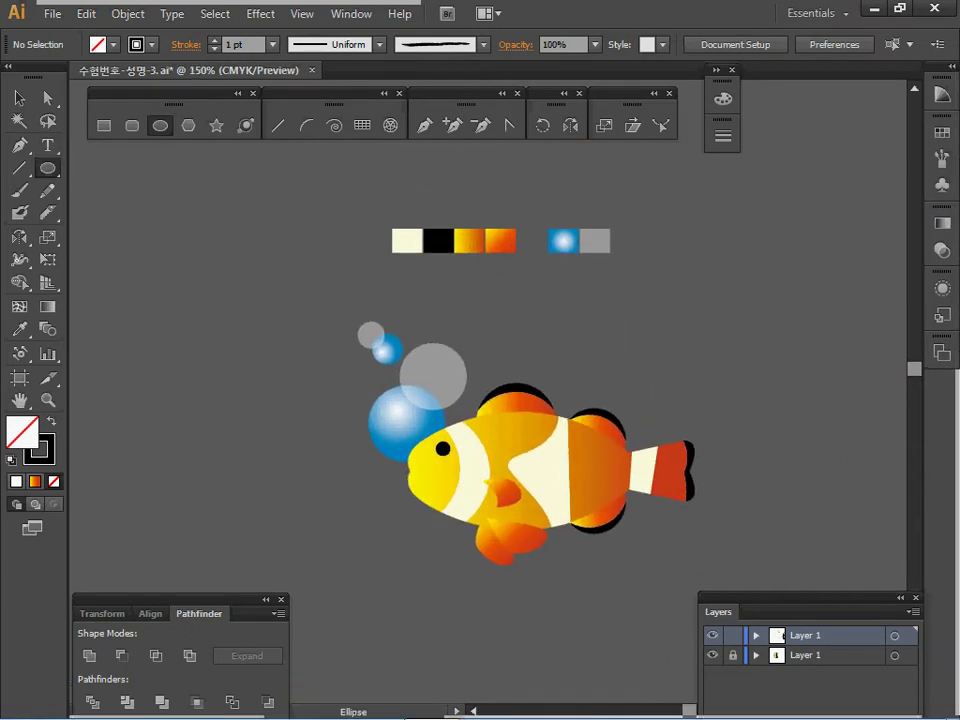
Draw a 20 mm by 20 mm circle in the empty area beside the fish
left_click_drag(443, 449, 175, 422)
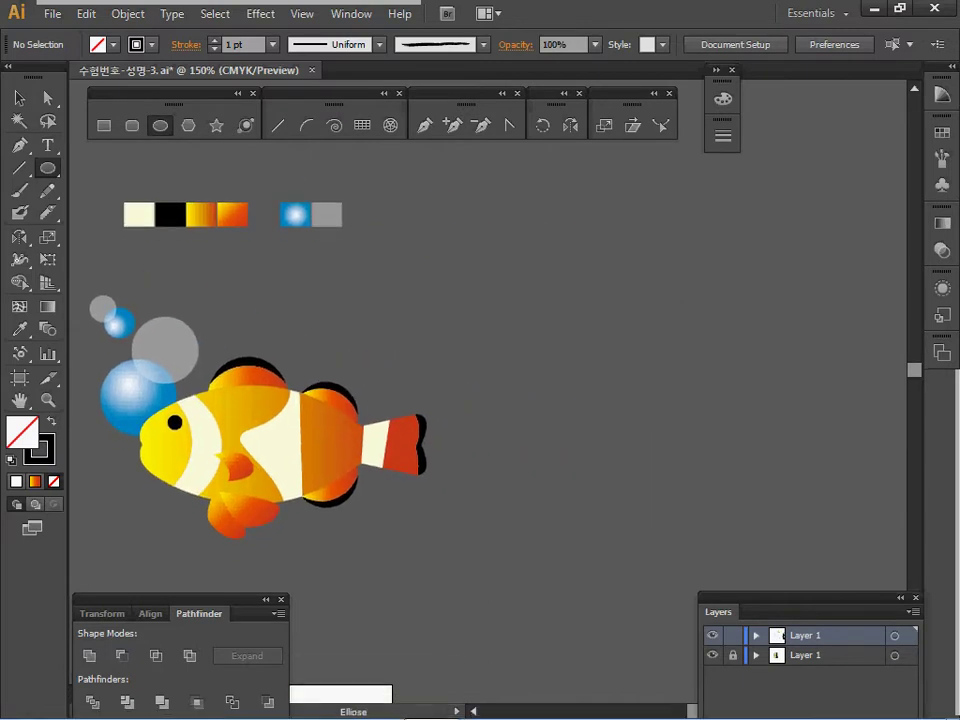
left_click(380, 319)
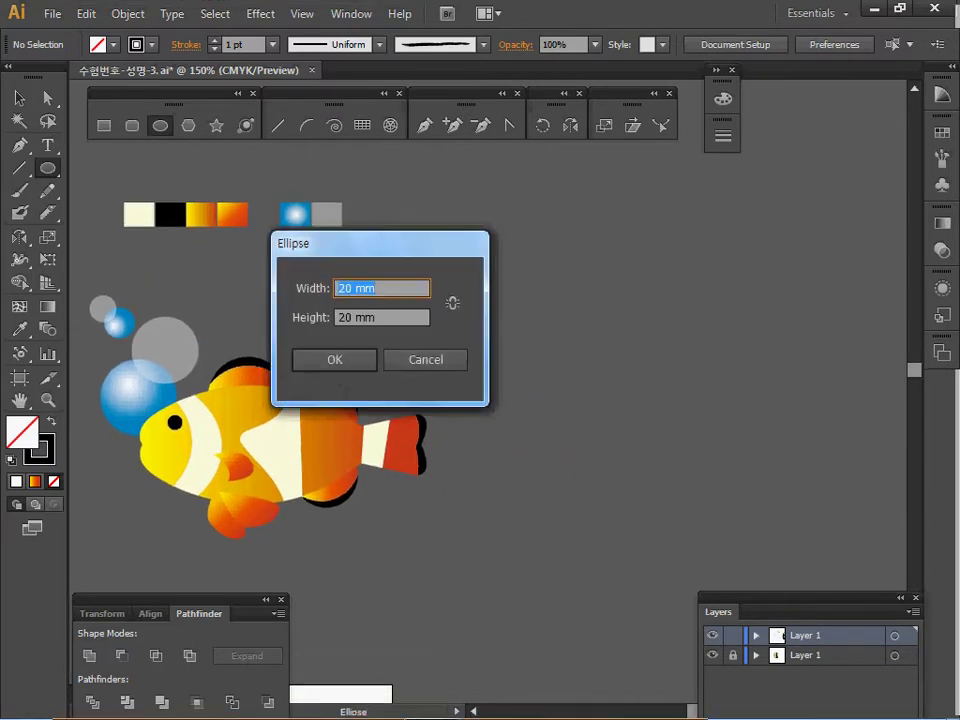
key("Return")
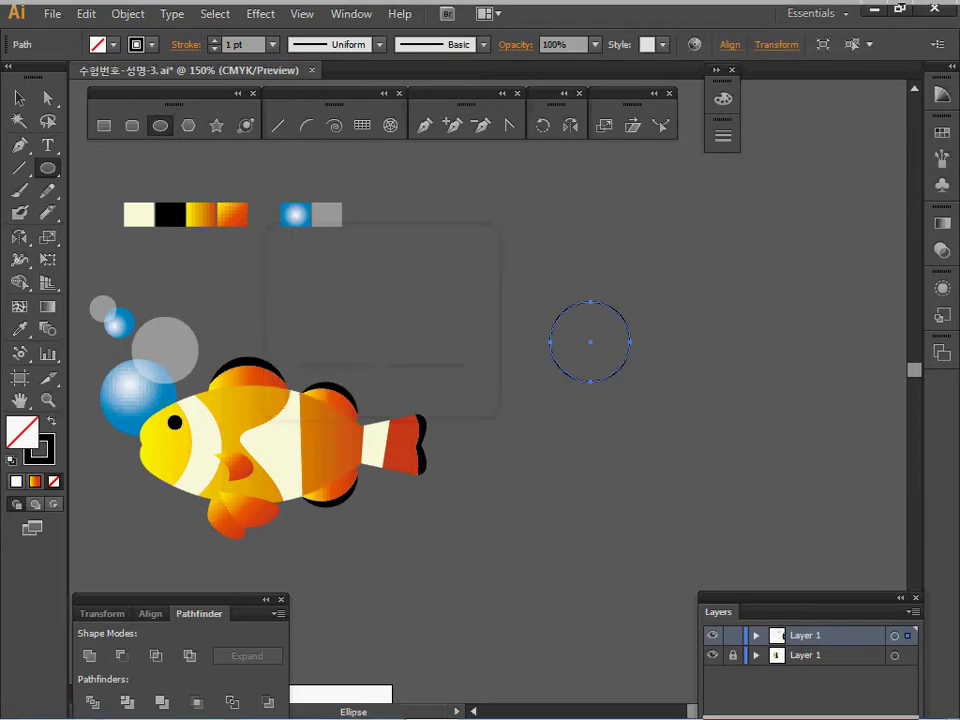
key("v")
key("ctrl+shift+a")
Trace the upper edge of the fish's body with the Pen tool, from the mouth over the back to the tail base
key("ctrl+equal")
left_click_drag(470, 400, 585, 353)
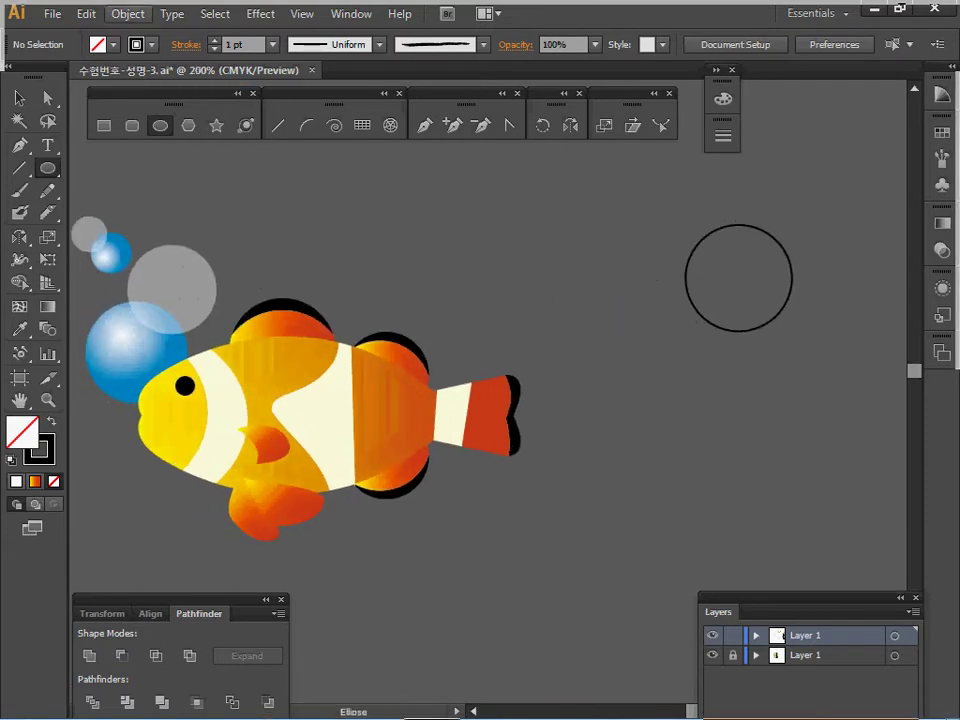
key("p")
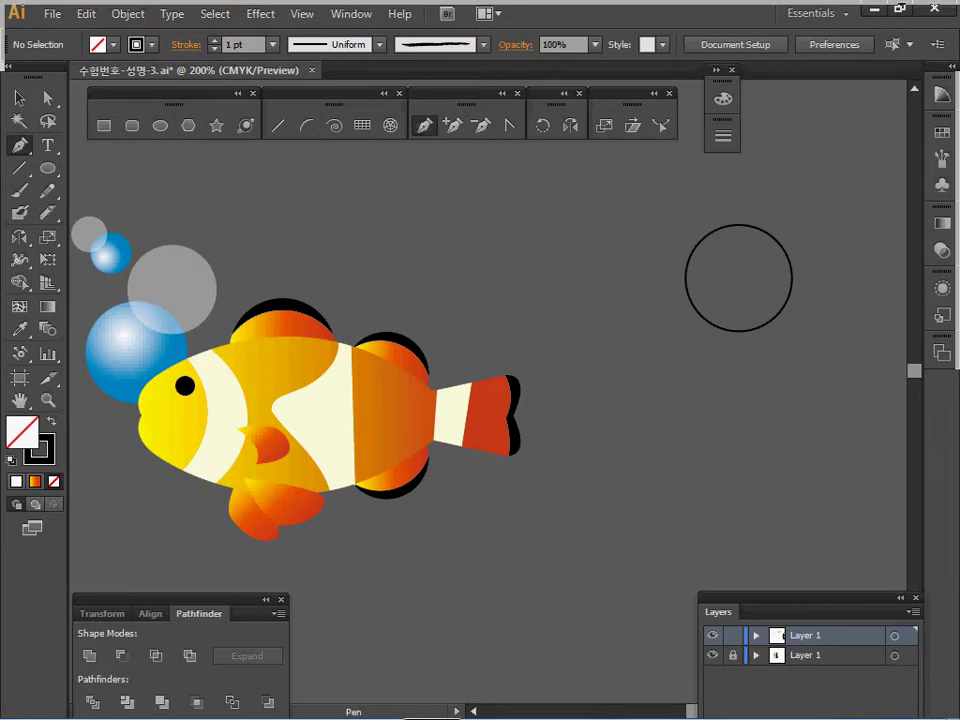
left_click(139, 414)
left_click_drag(147, 386, 155, 379)
left_click(144, 389)
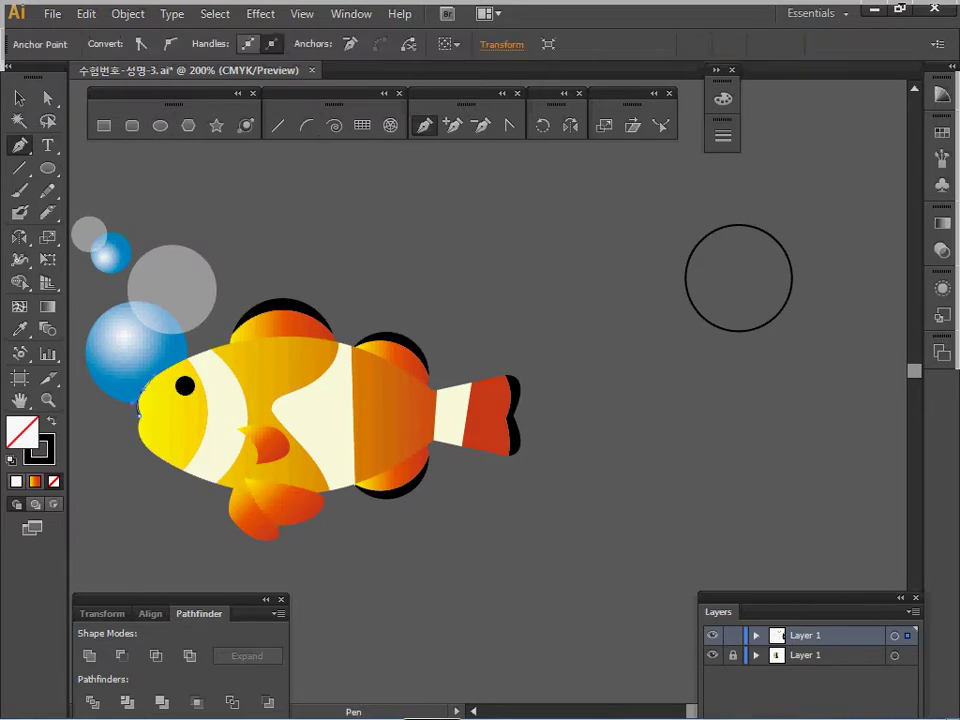
left_click_drag(234, 344, 275, 338)
left_click_drag(432, 388, 519, 457)
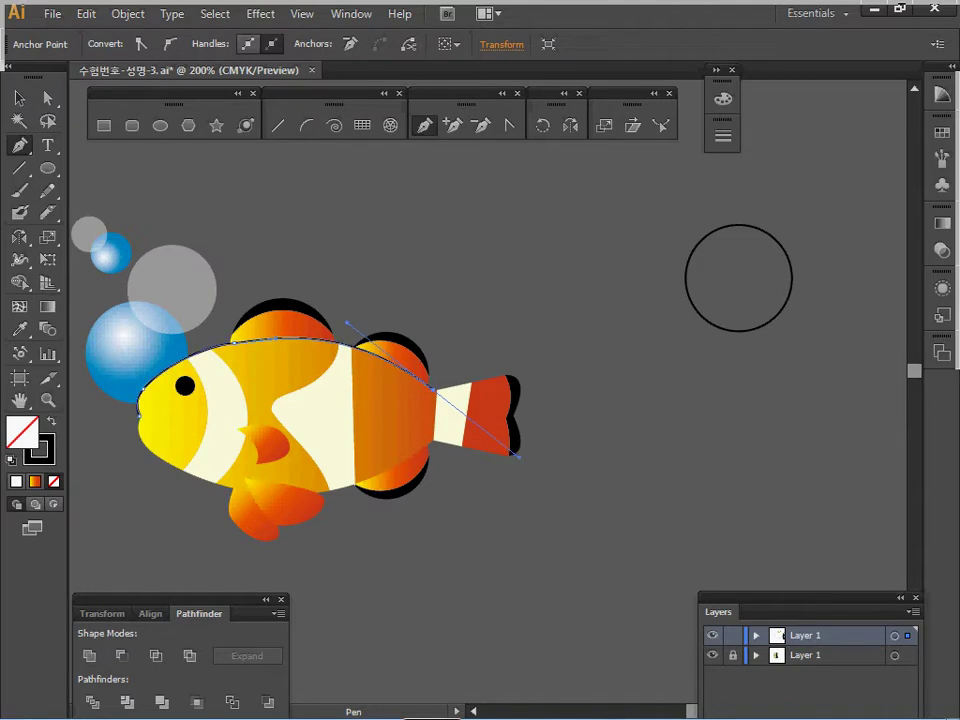
Continue the path from the tail base along the tail's upper edge and around its upper lobe to the notch
left_click(453, 416, "ctrl")
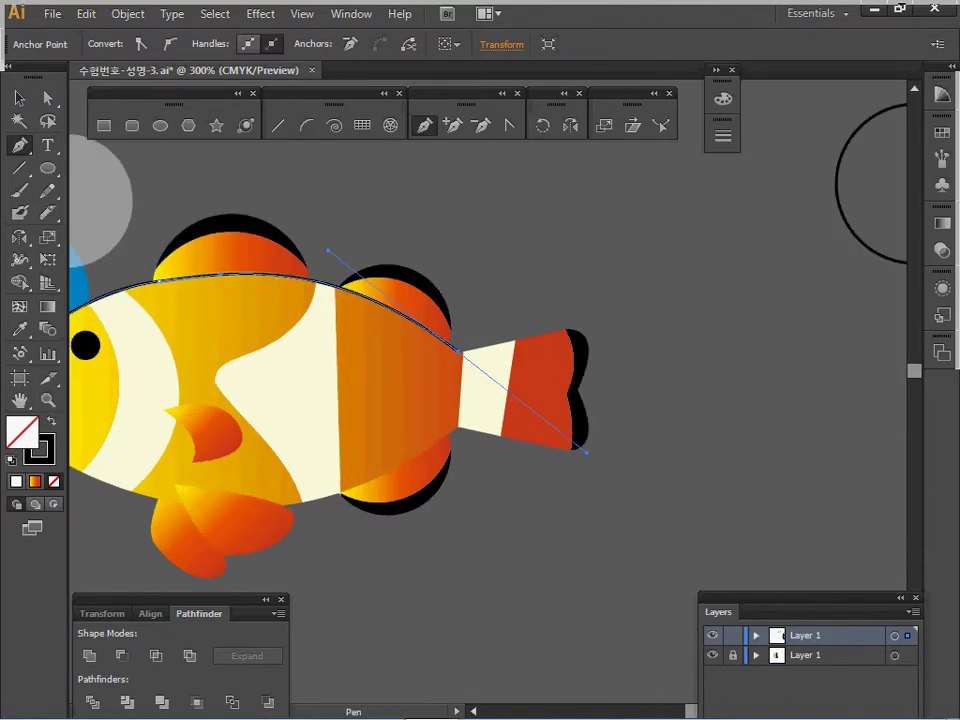
left_click(459, 352)
left_click(566, 331)
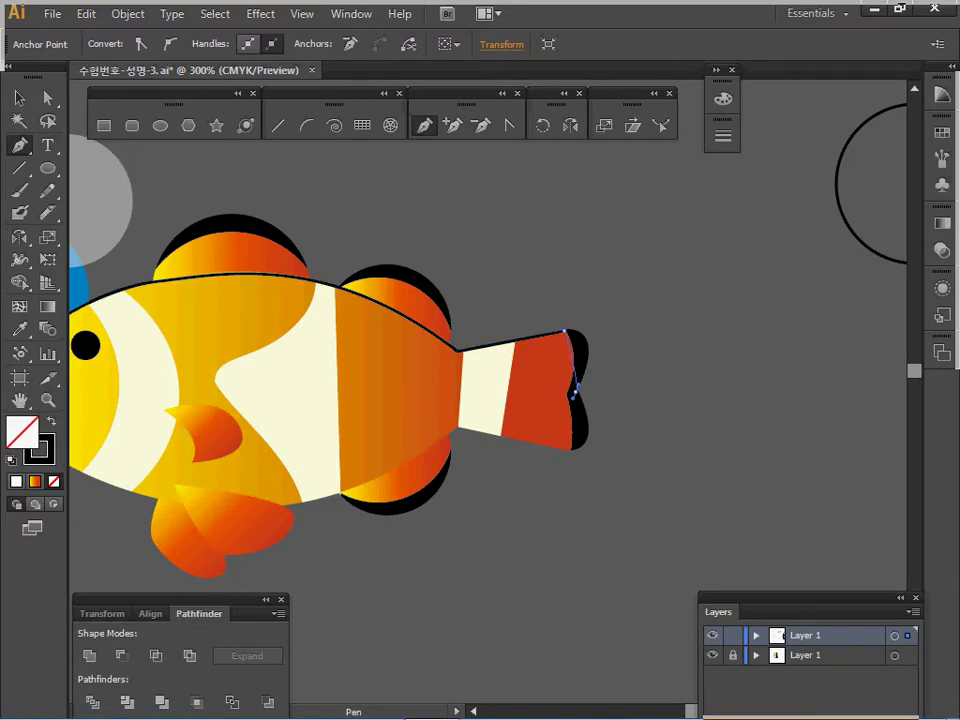
left_click_drag(575, 392, 545, 459)
left_click(554, 440, "ctrl+alt")
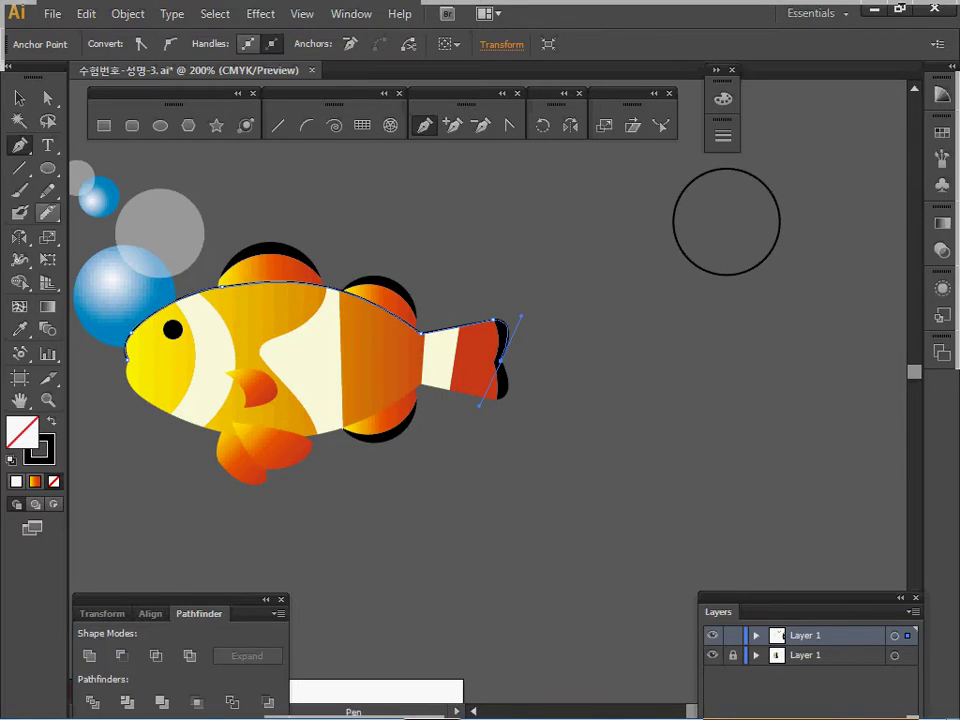
Move the traced outline off the fish into the empty area beside it
key("v")
left_click_drag(380, 304, 789, 292)
left_click_drag(845, 347, 863, 360)
left_click(806, 240)
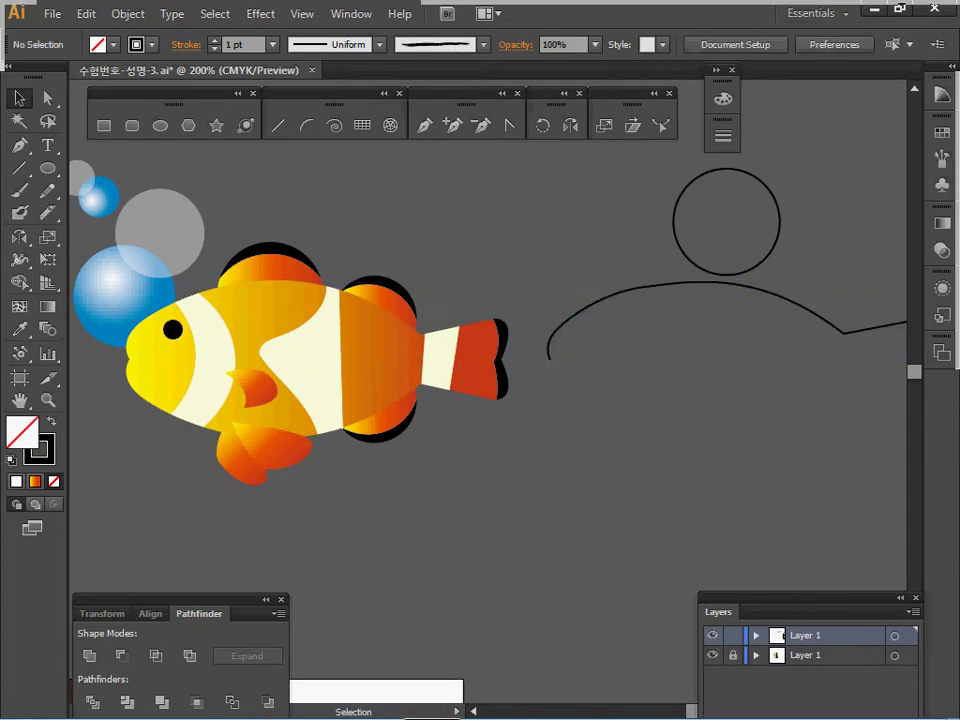
Position the circle over the traced back curve so that its upper half forms the front dorsal fin
left_click_drag(727, 222, 700, 277)
mouse_move(700, 330)
left_mouse_down()
mouse_move(688, 342)
mouse_move(693, 336)
left_mouse_up()
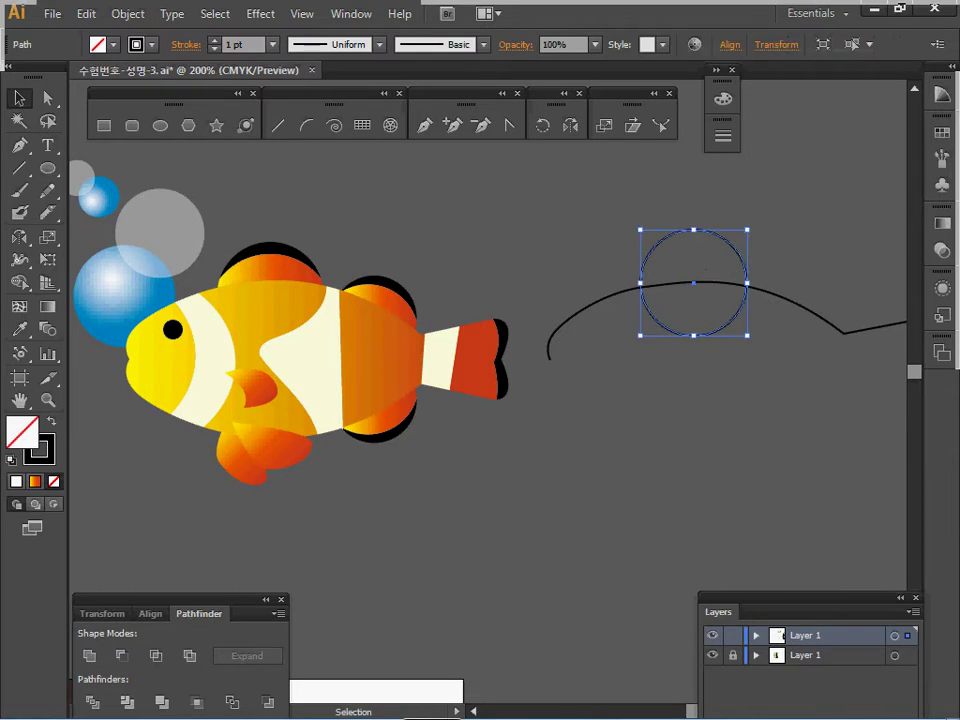
key("Down")
key("Down")
key("Down")
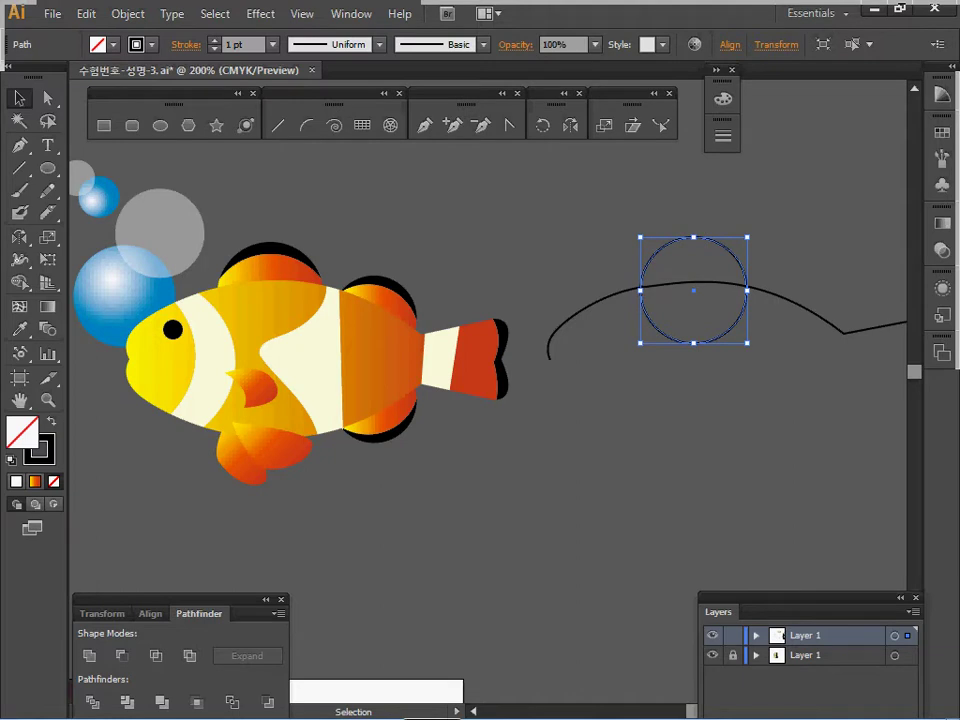
Delete the circle's lower anchor point, leaving only the upper semicircle
key("a")
left_click_drag(679, 371, 640, 350)
key("Delete")
Make a copy of the semicircle scaled uniformly to 120%
key("space")
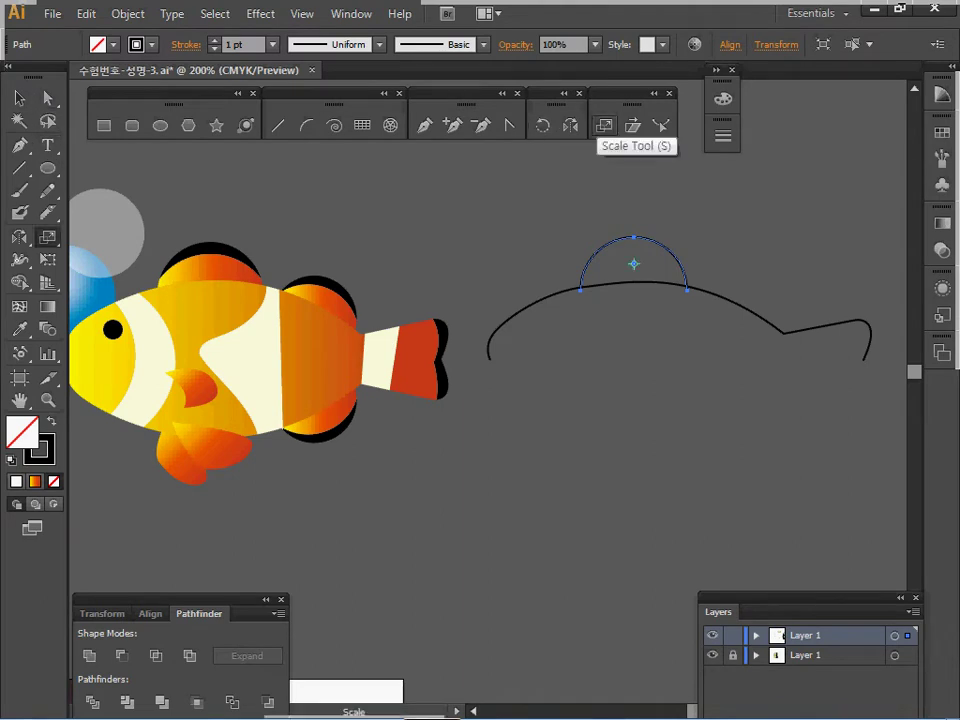
double_click(604, 125)
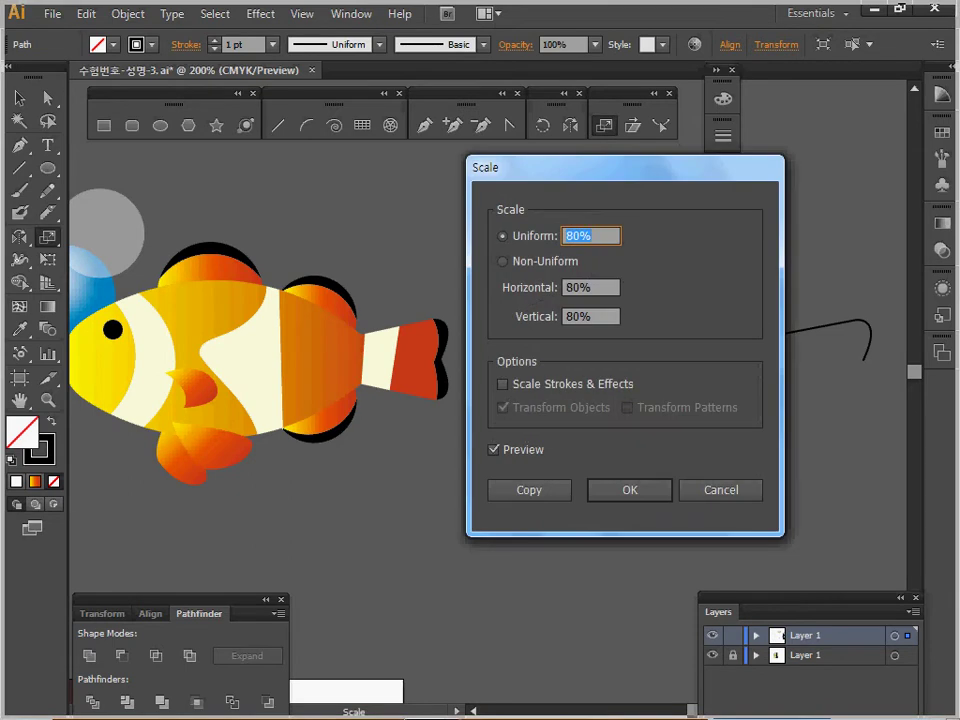
type("120")
key("Return")
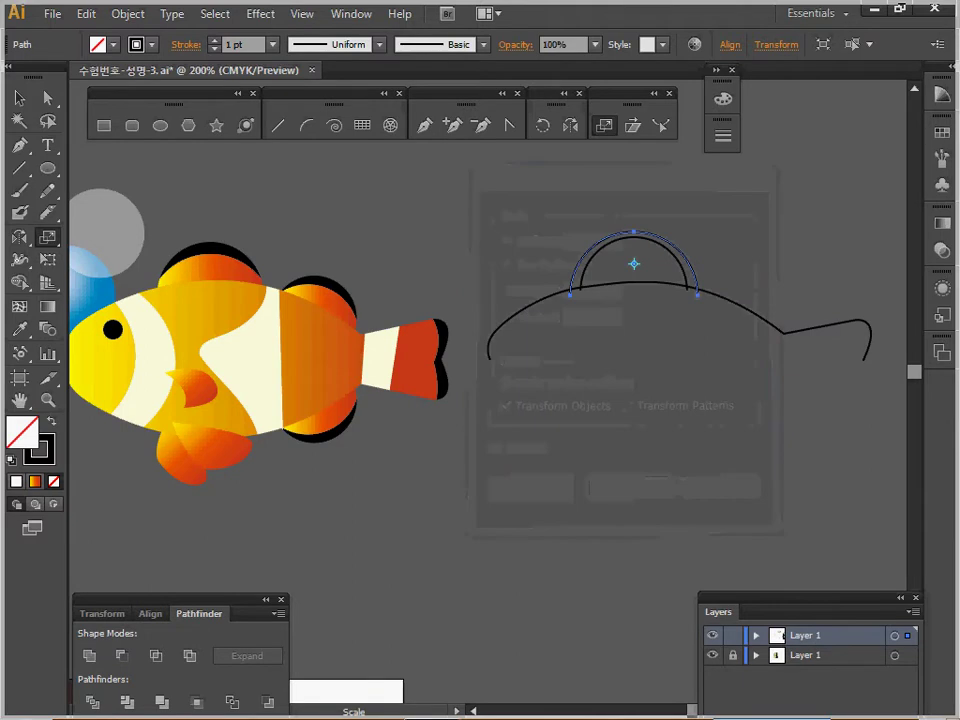
Nudge the larger arc down until it crosses the smaller arc near its ends, below the fin's top
key("Down")
key("Down")
key("Down")
key("Down")
key("Down")
key("Down")
key("Down")
key("Down")
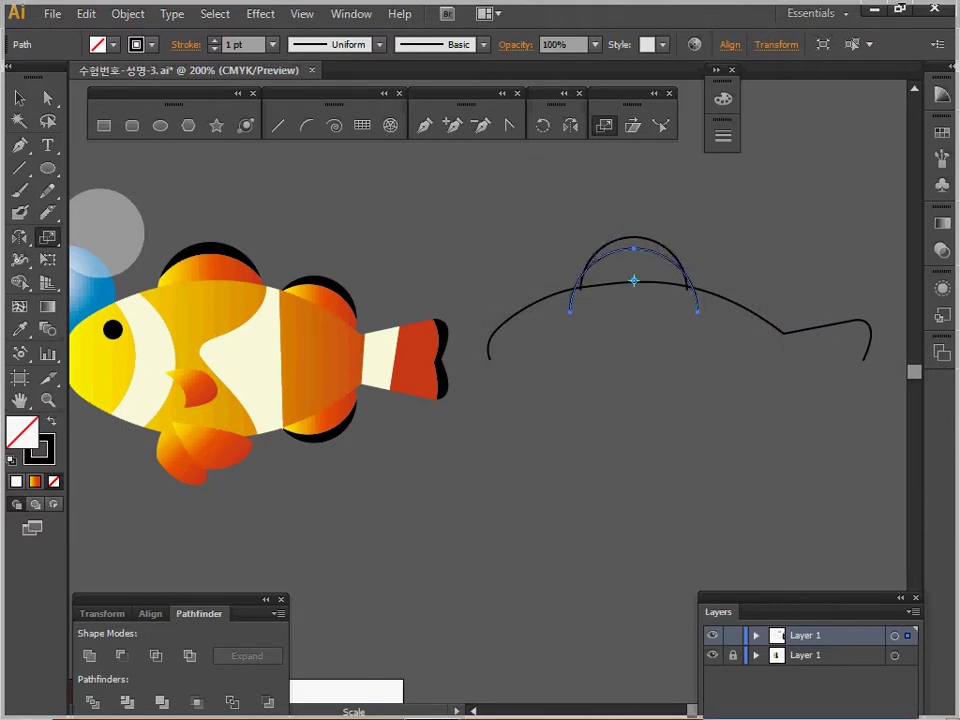
key("Down")
key("Down")
key("Down")
key("Up")
key("Up")
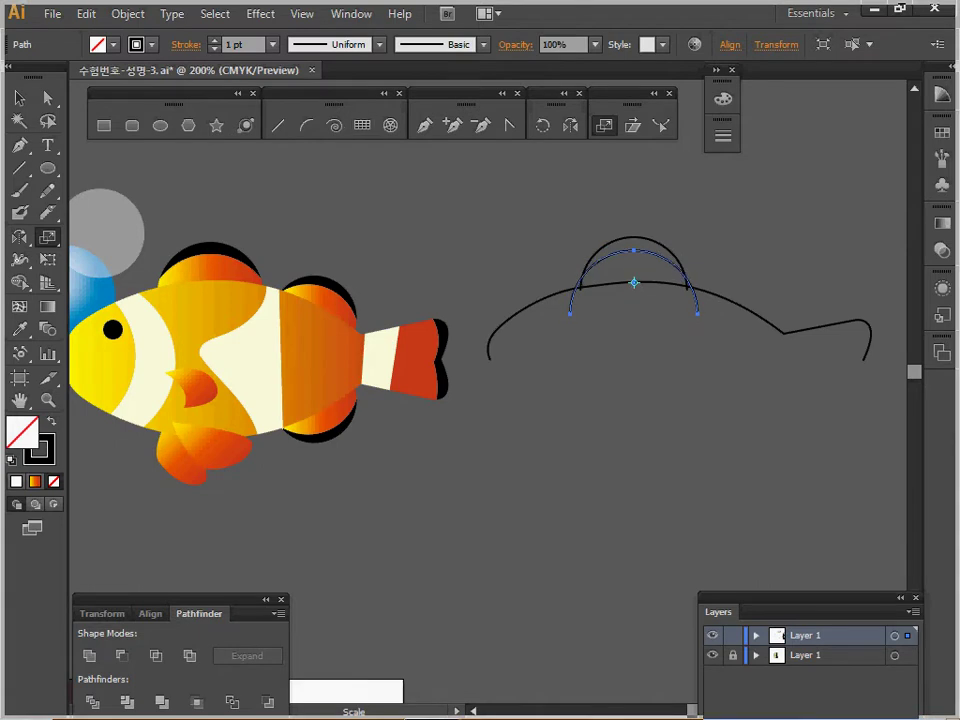
Select both front fin arcs and make a copy of them scaled uniformly to 80%
key("v")
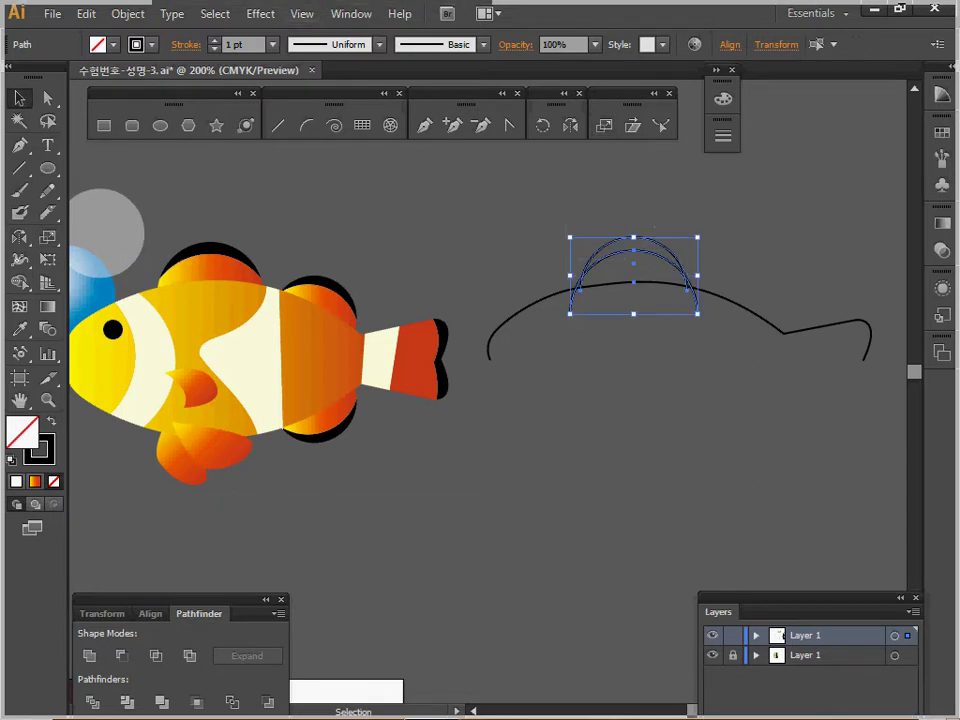
key("s")
key("Return")
type("80")
left_click(529, 490)
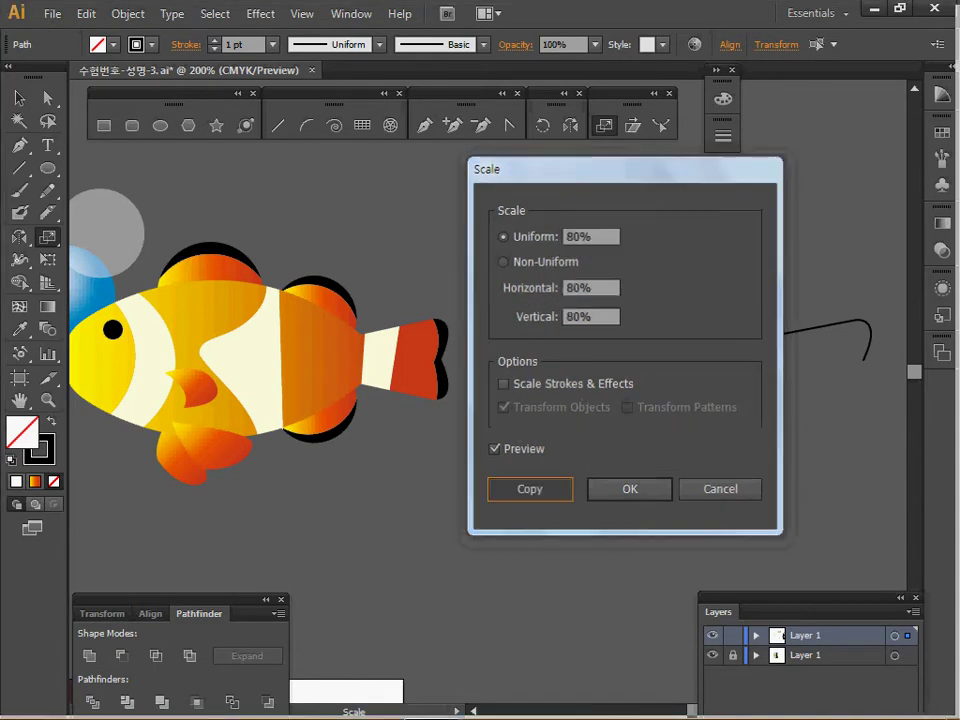
Move the smaller pair of arcs beside the front fin, toward the tail, and slightly down
key("shift+Right")
key("shift+Right")
key("shift+Right")
key("shift+Right")
key("shift+Right")
key("shift+Right")
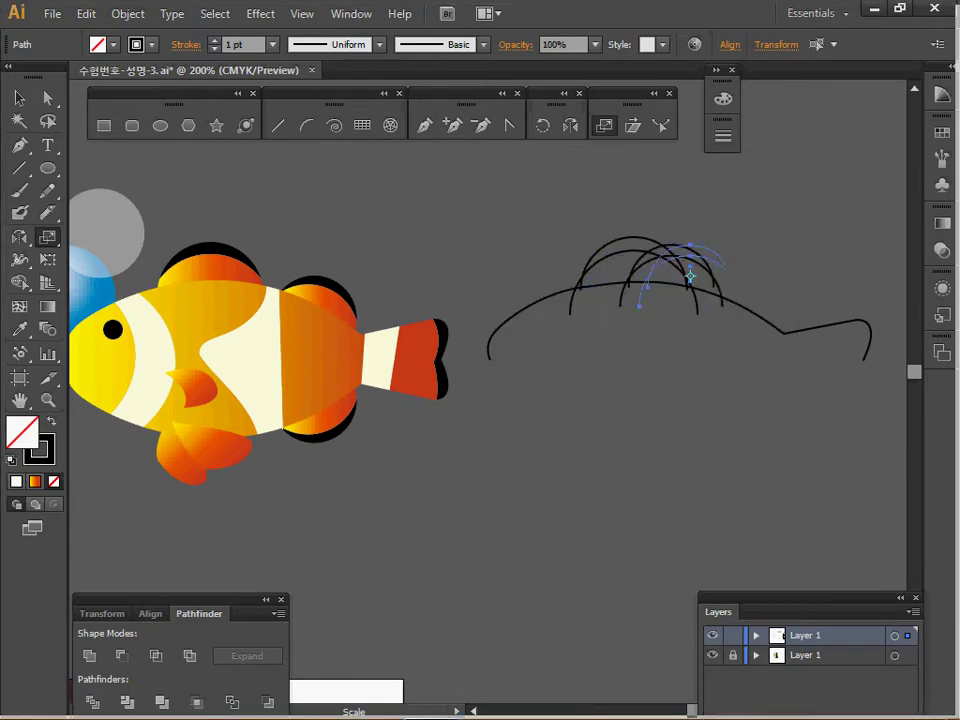
key("Down")
left_click_drag(746, 278, 746, 284)
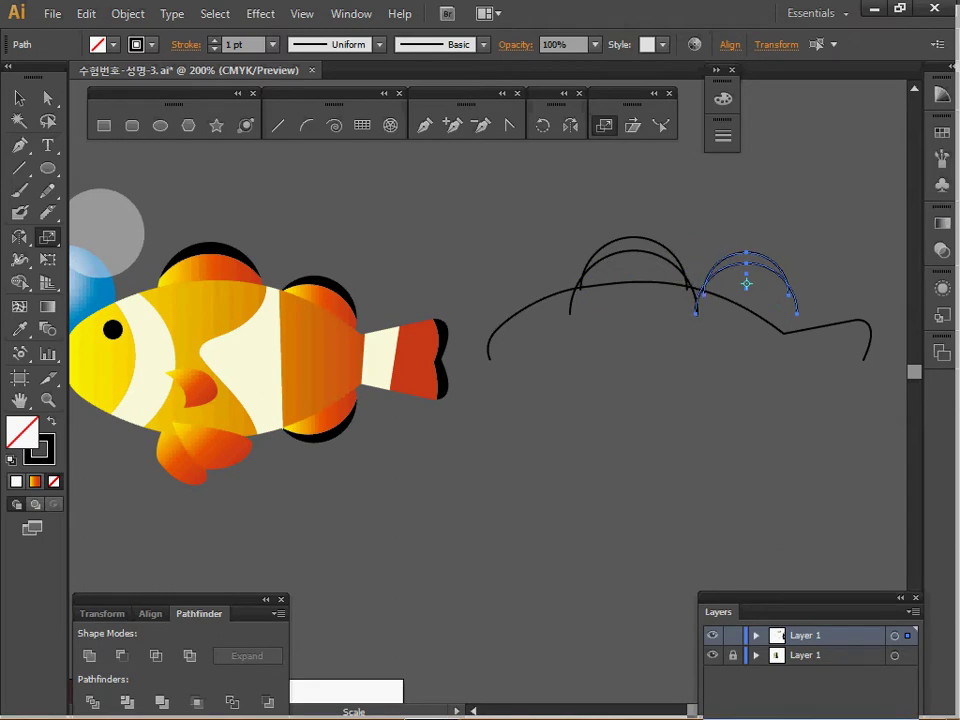
Rotate the smaller arcs clockwise and fit them to the back's slope just before the tail base
key("ctrl")
left_click_drag(803, 246, 731, 316)
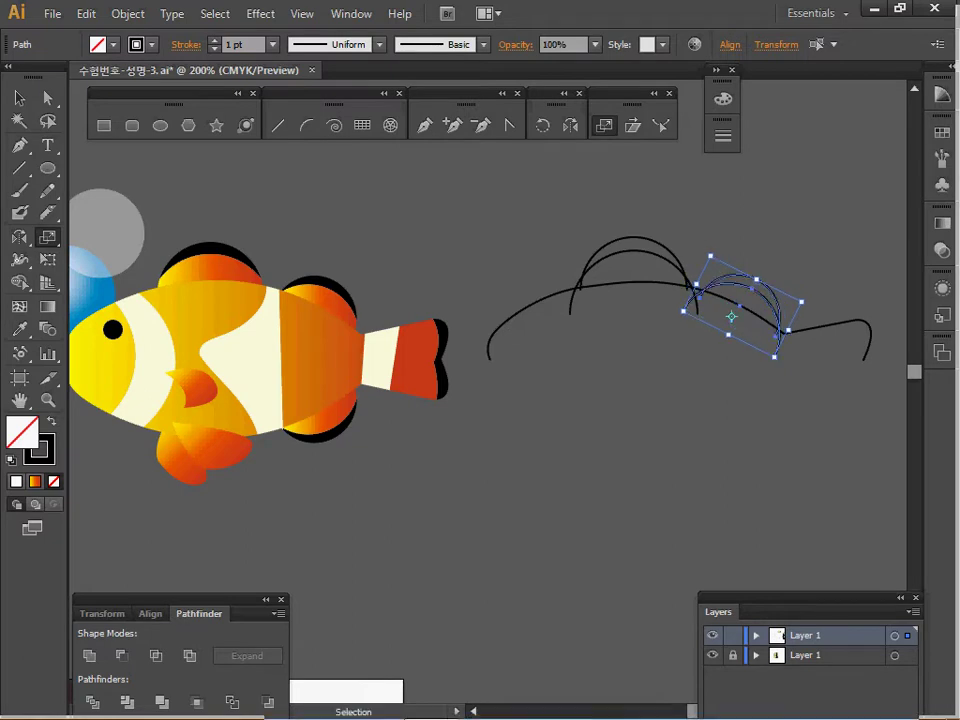
key("ctrl+shift+a")
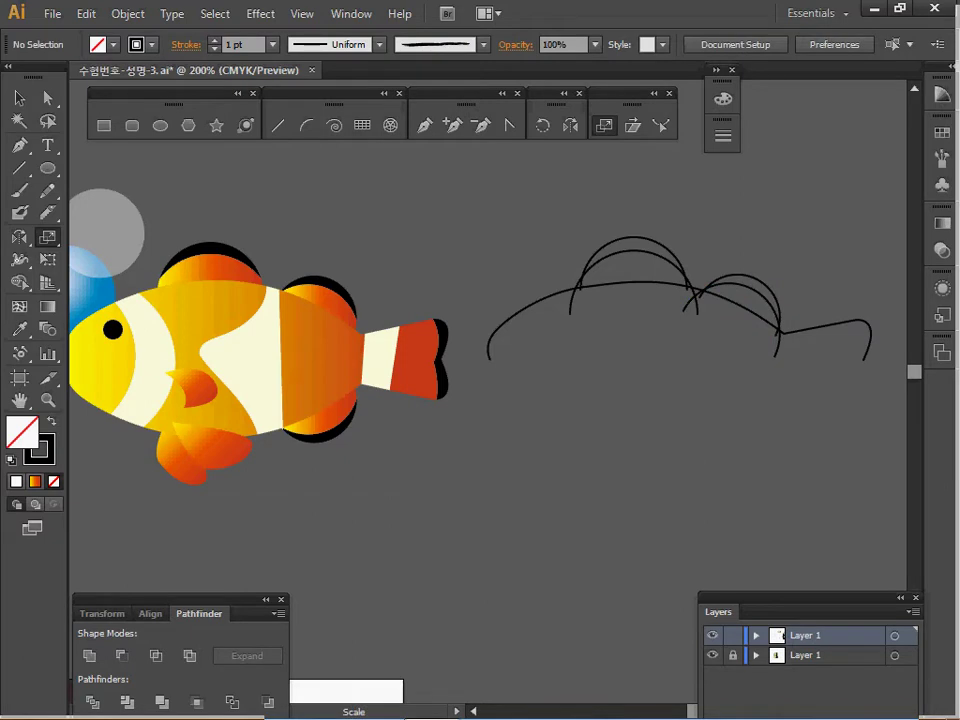
Reflect a copy of the body outline and rear fin arcs across the horizontal axis through the outline's mouth endpoint
key("ctrl")
left_click_drag(746, 220, 819, 383)
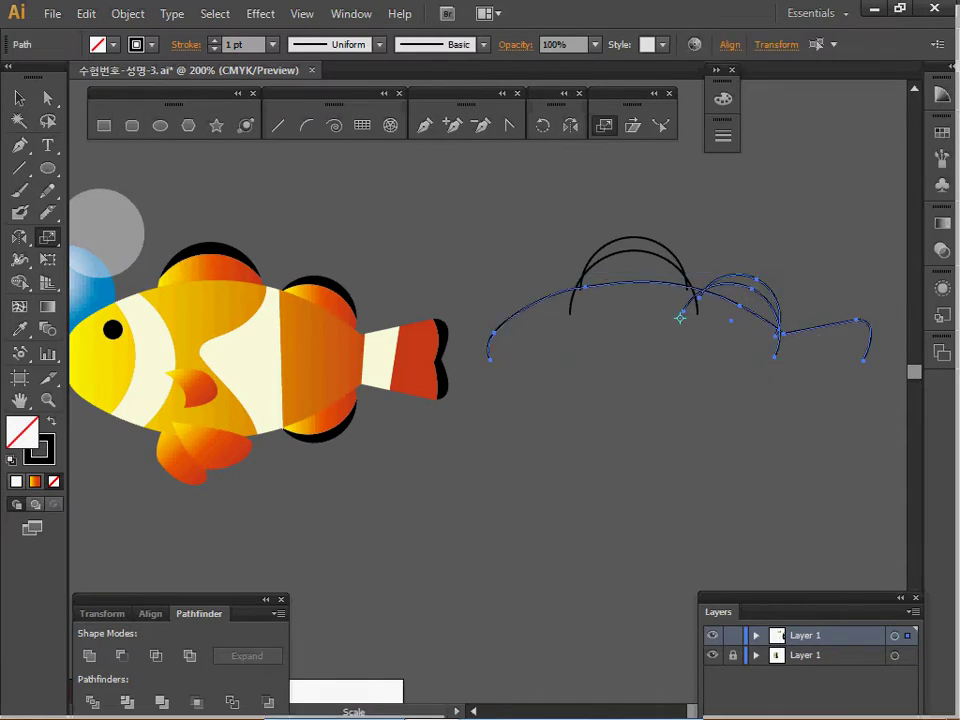
left_click(570, 125)
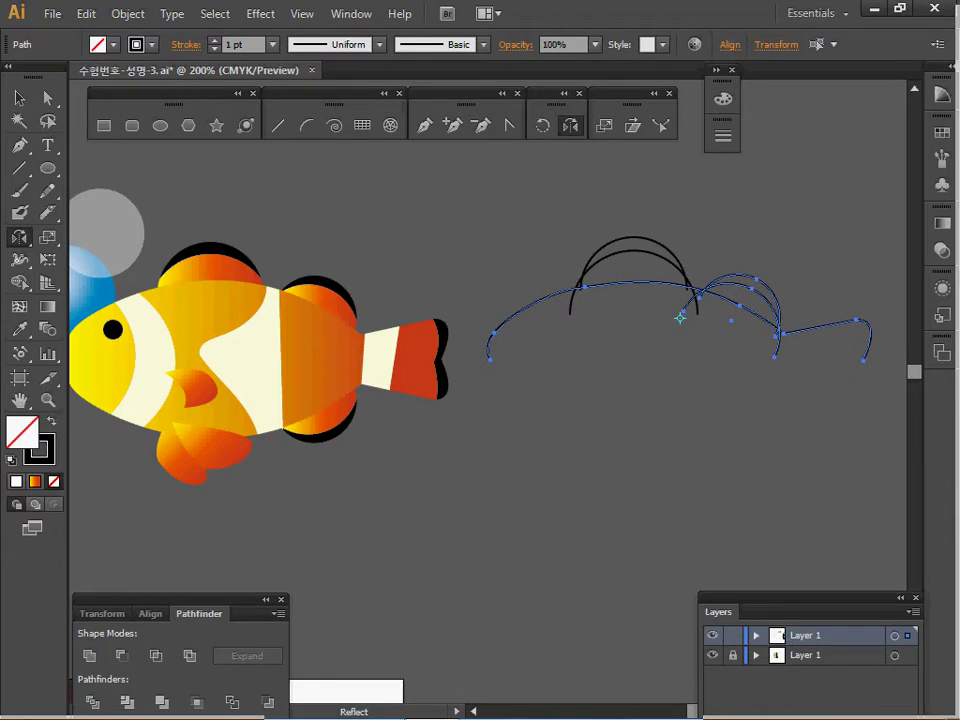
left_click(490, 359)
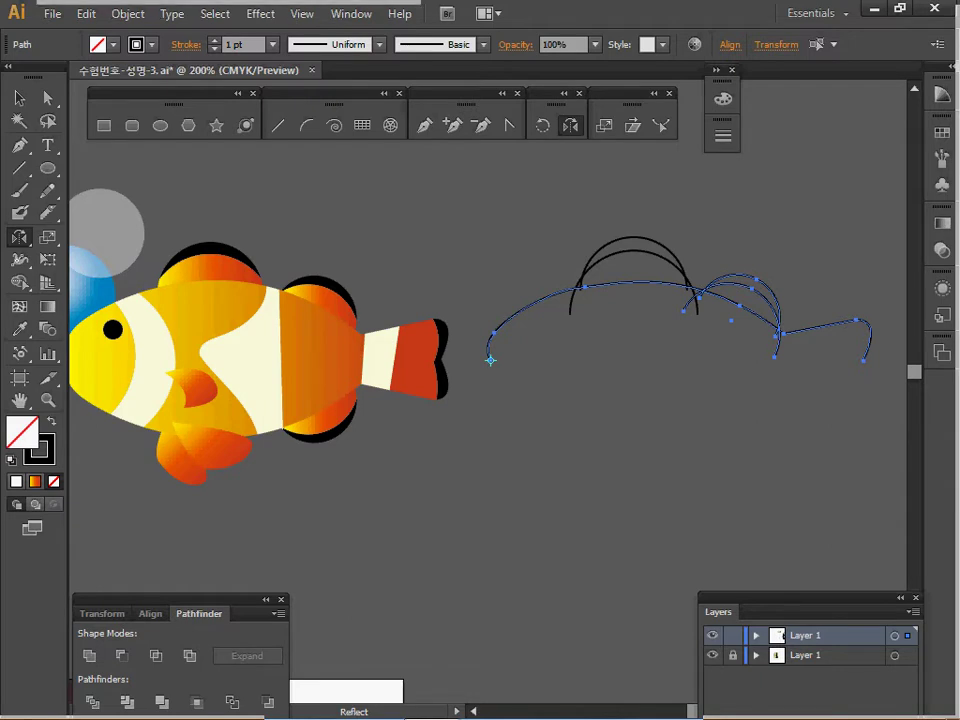
key("ctrl")
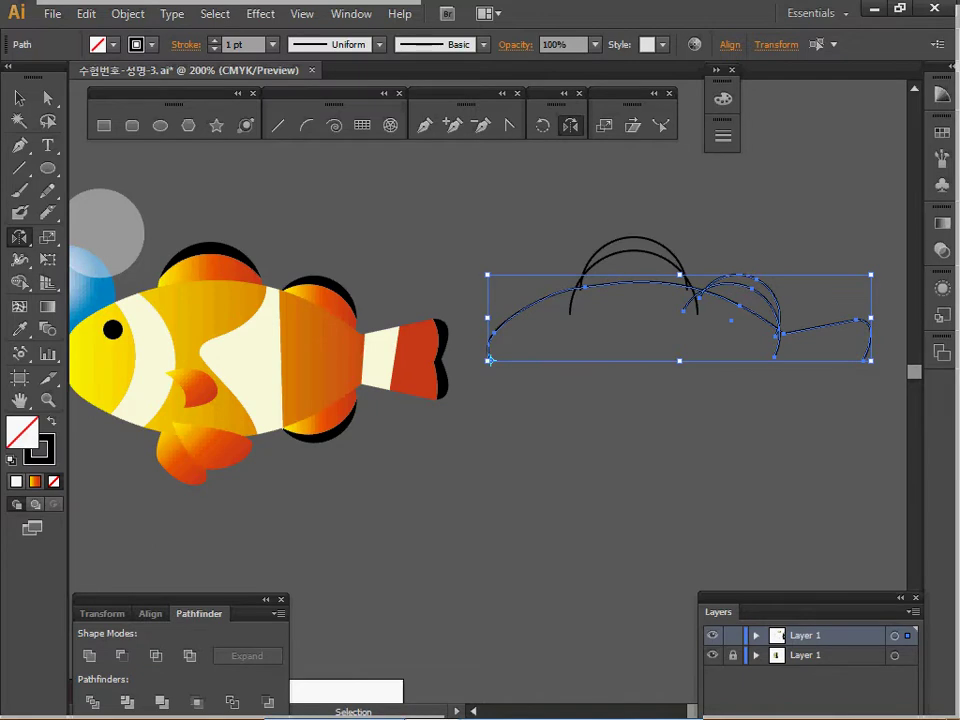
key("ctrl+shift+a")
left_click(490, 360, "ctrl")
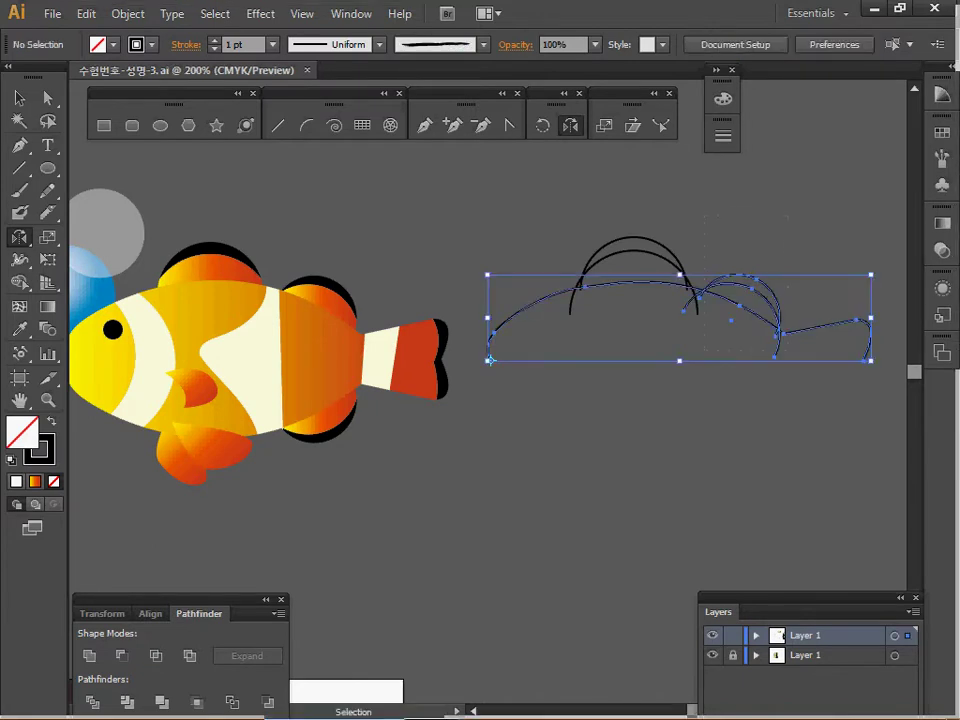
left_click(490, 360, "alt")
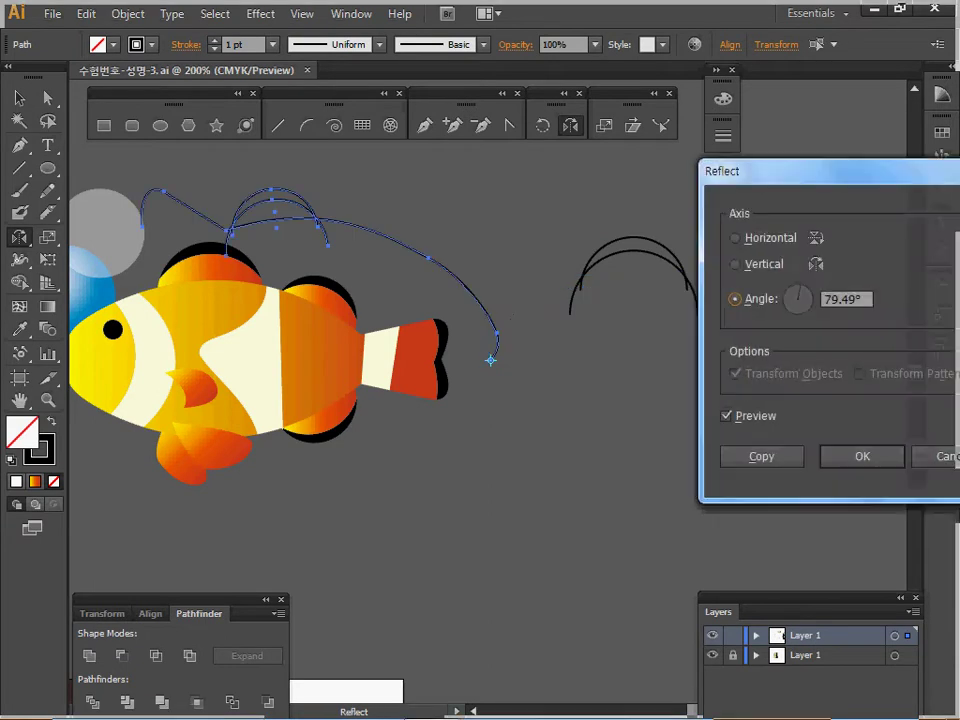
left_click(736, 238)
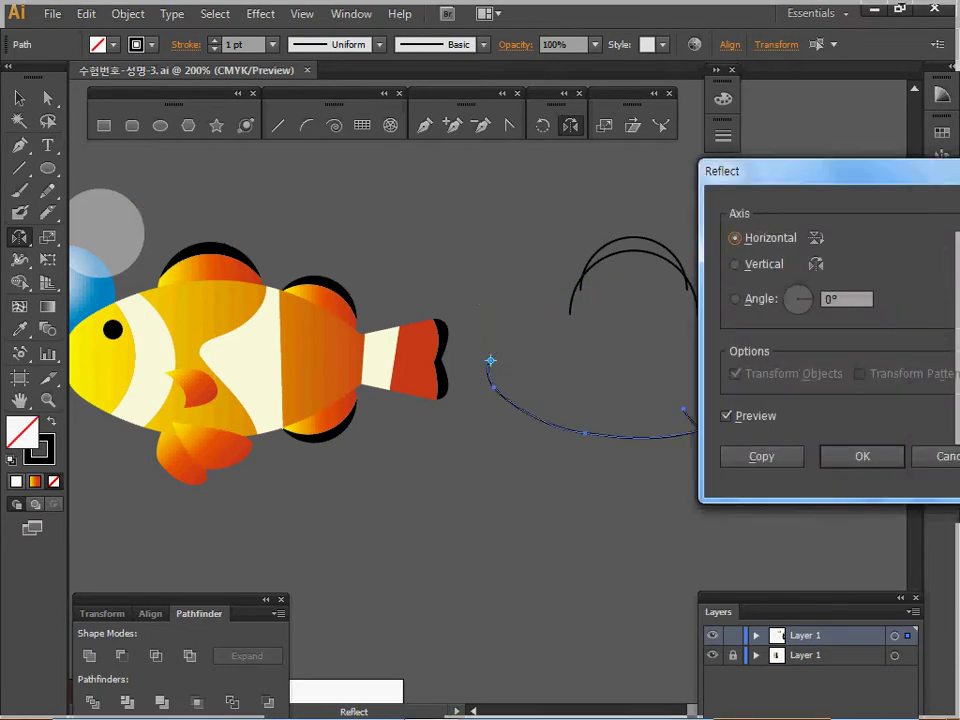
left_click(761, 456)
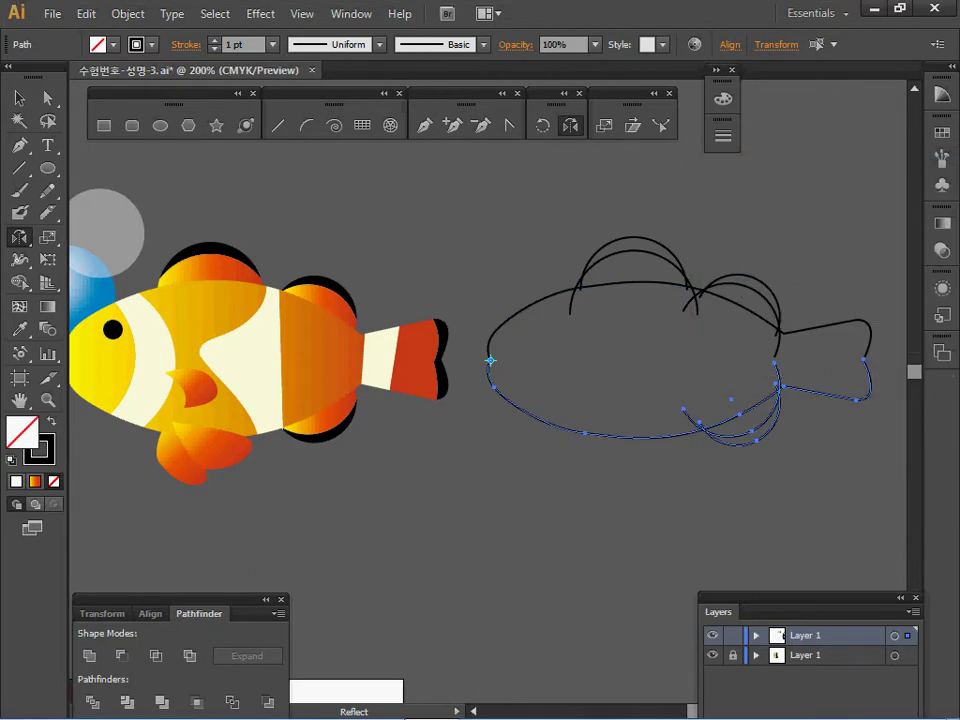
Join the upper and lower body outlines at the mouth and tail notch into one closed path
key("space")
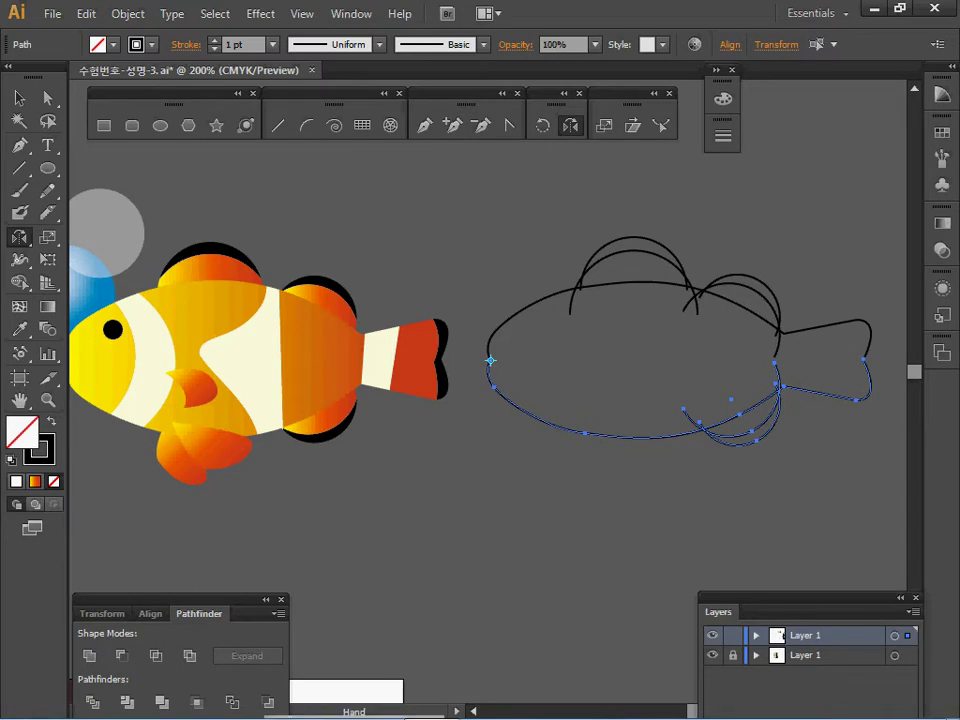
left_click_drag(560, 360, 507, 354)
key("ctrl")
key("ctrl+shift+a")
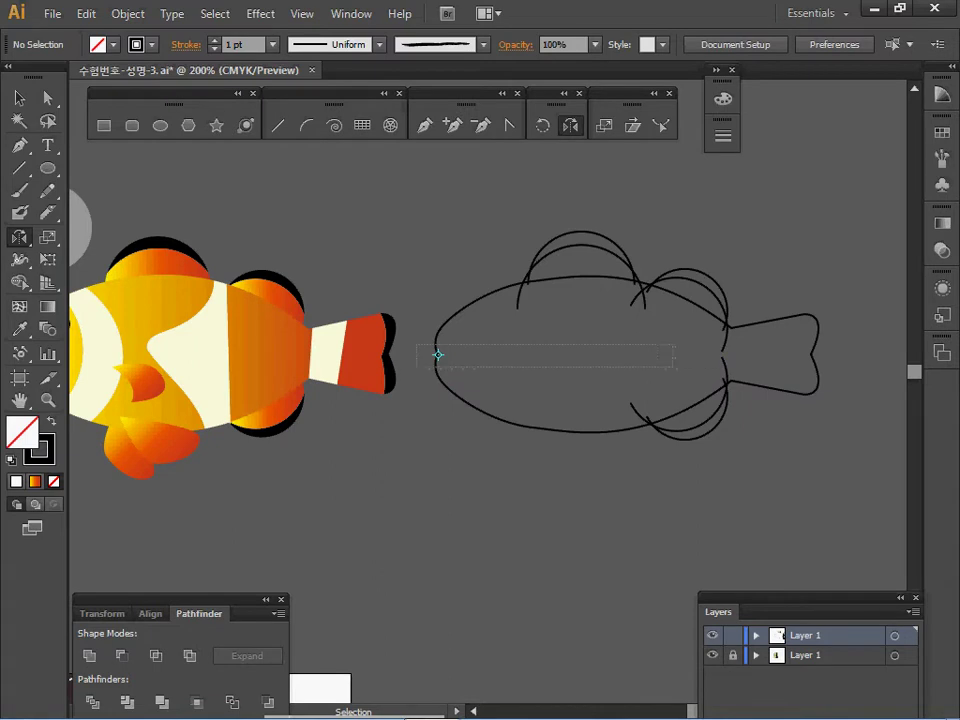
left_click(438, 354)
key("o")
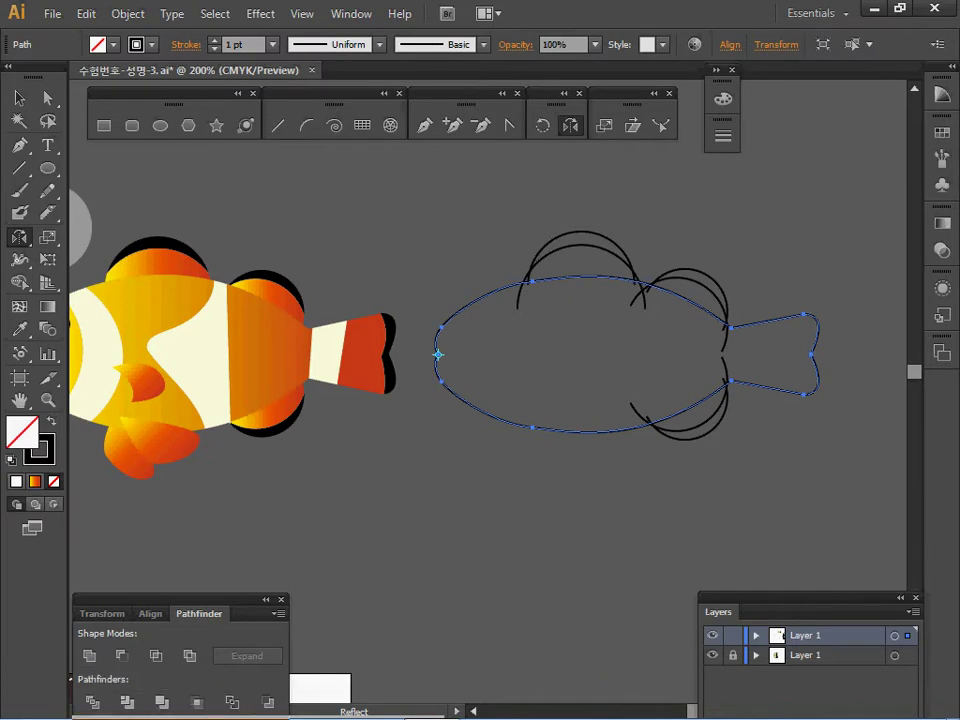
Fill the body outline and all fin arcs with a pale yellow and save the document
key("space")
left_click_drag(488, 324, 585, 355)
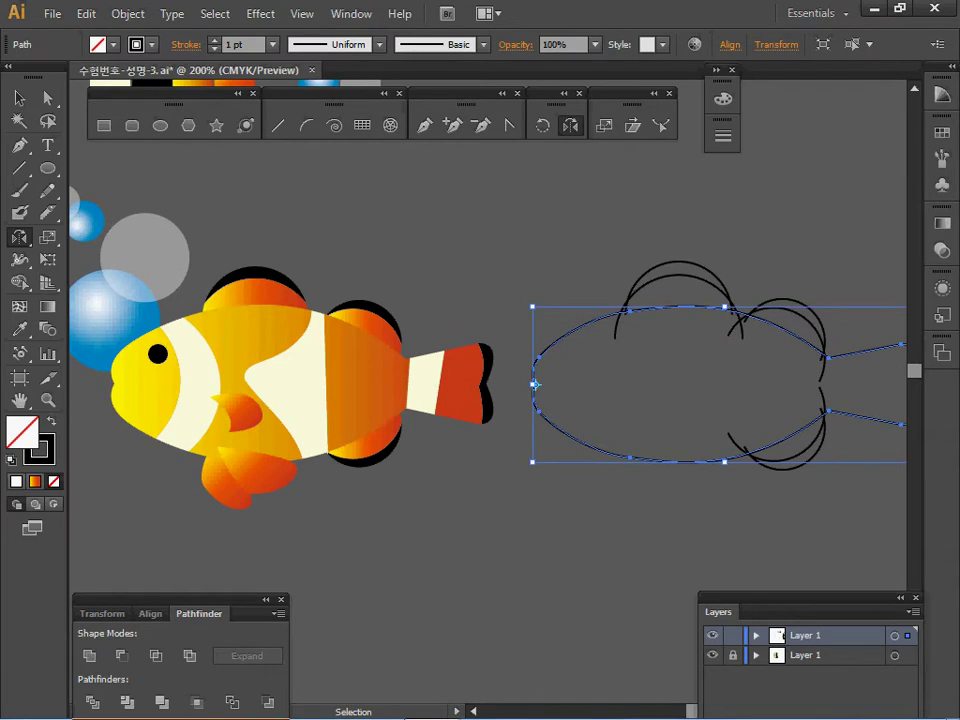
left_click_drag(632, 221, 835, 477)
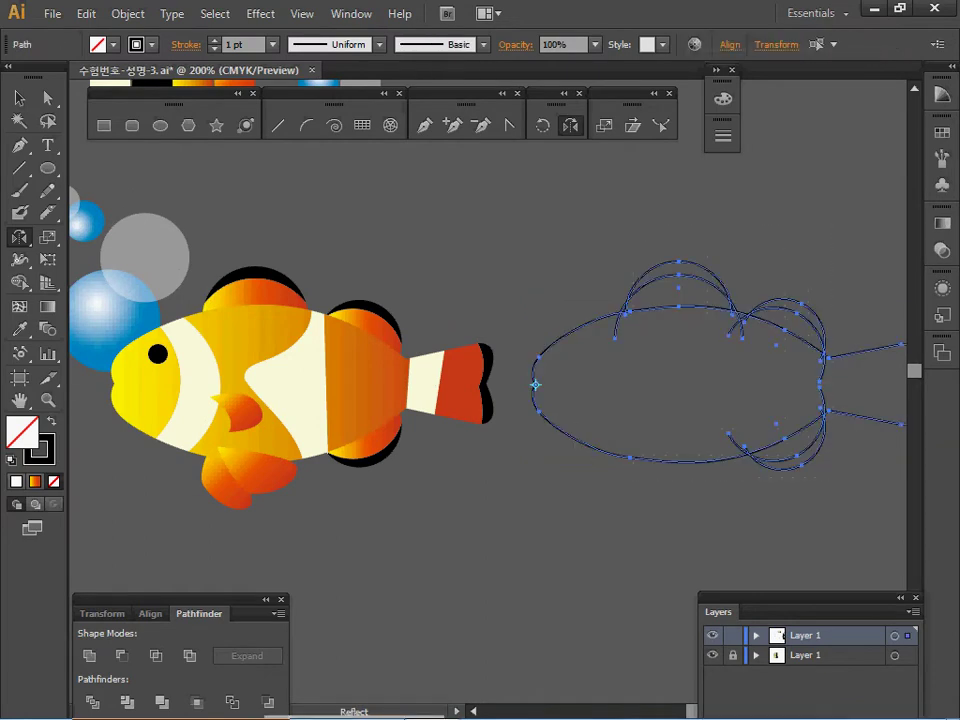
left_click(716, 70)
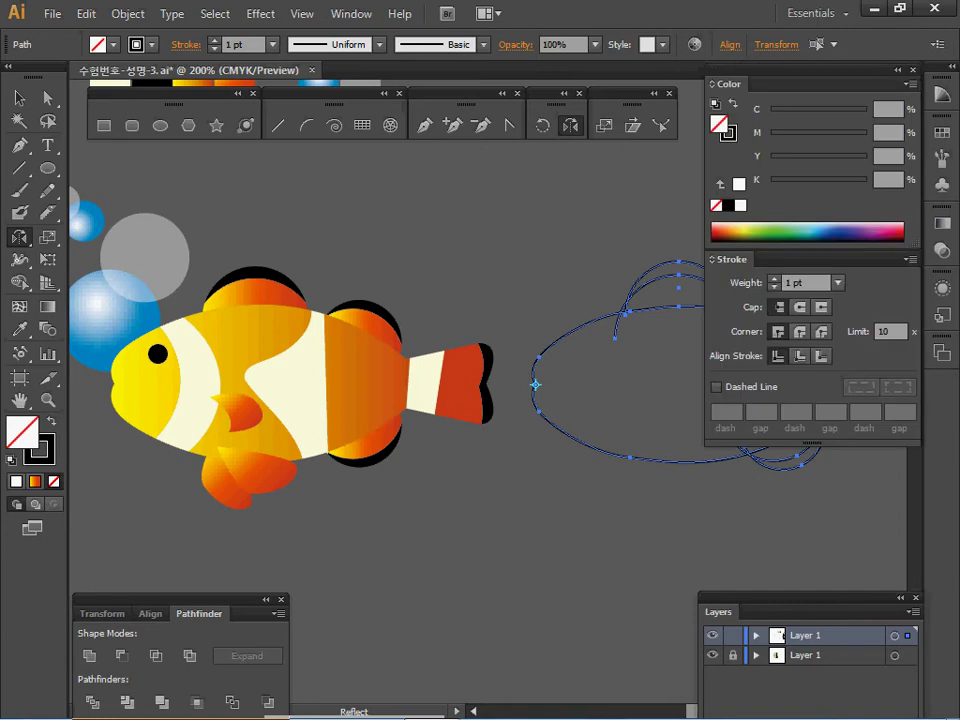
left_click(741, 226)
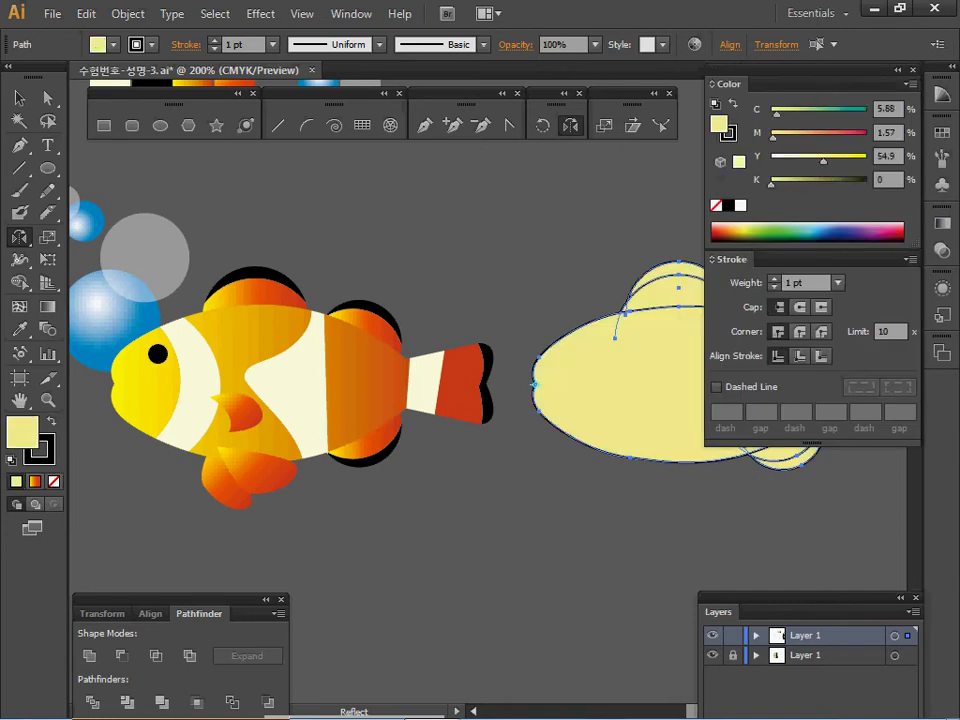
left_click(898, 70)
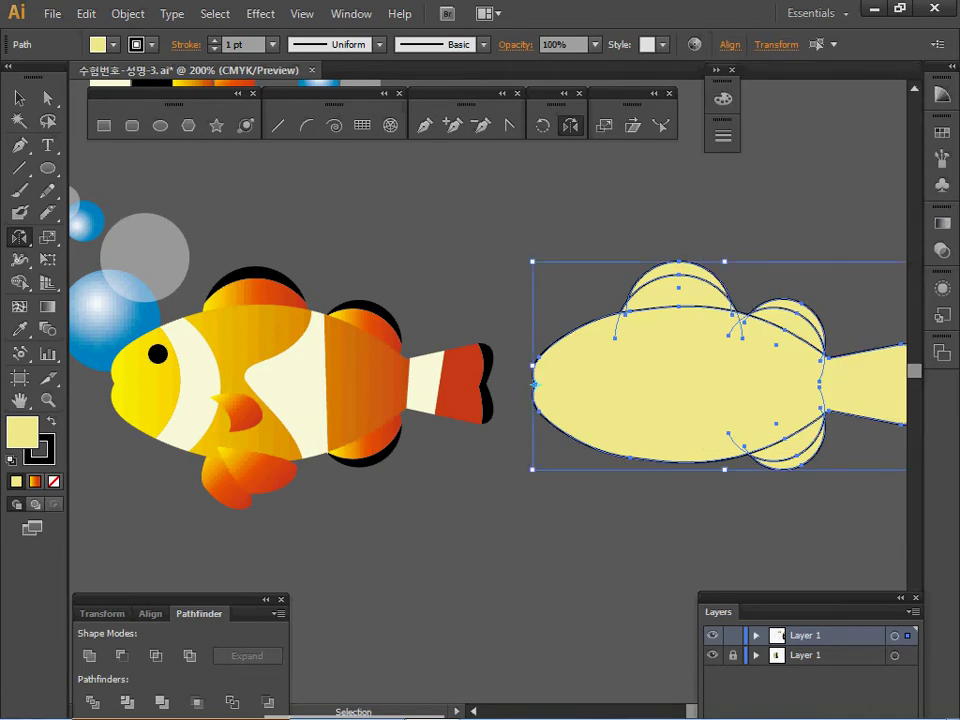
key("ctrl+s")
Try dividing the pale yellow body and fin shapes along their overlaps, and undo the division
left_click_drag(680, 400, 529, 308)
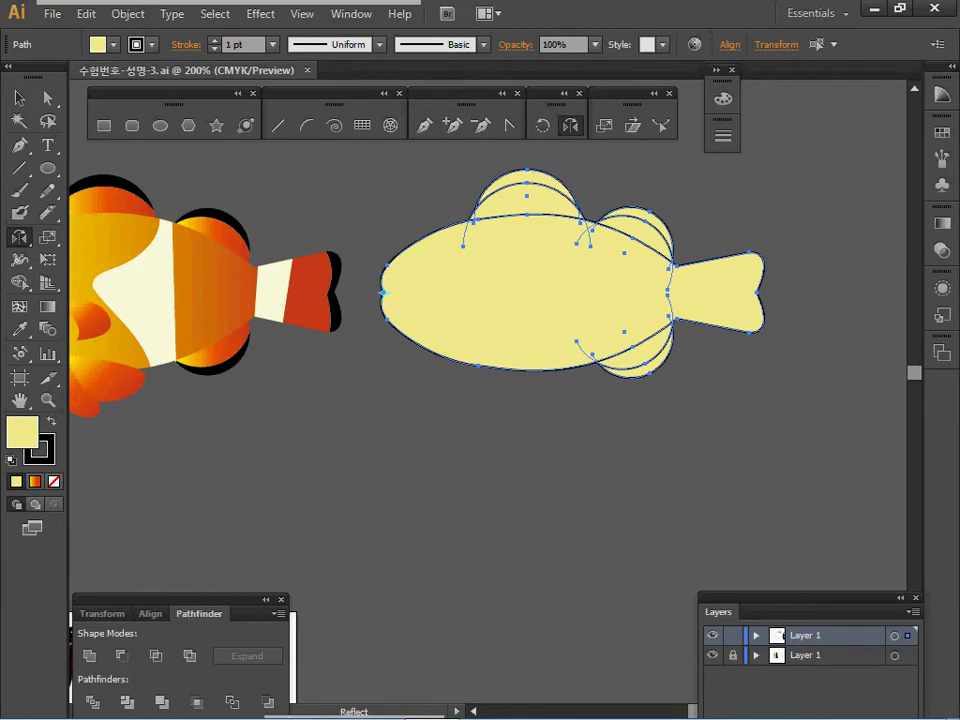
key("ctrl")
left_click_drag(774, 416, 440, 180)
left_click(92, 702)
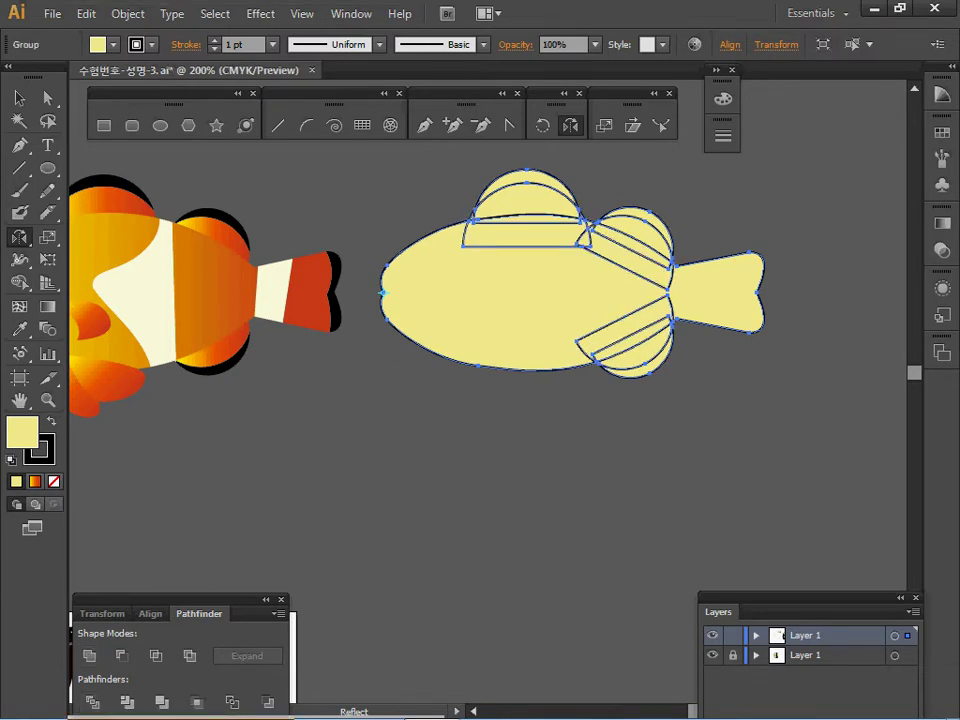
key("v")
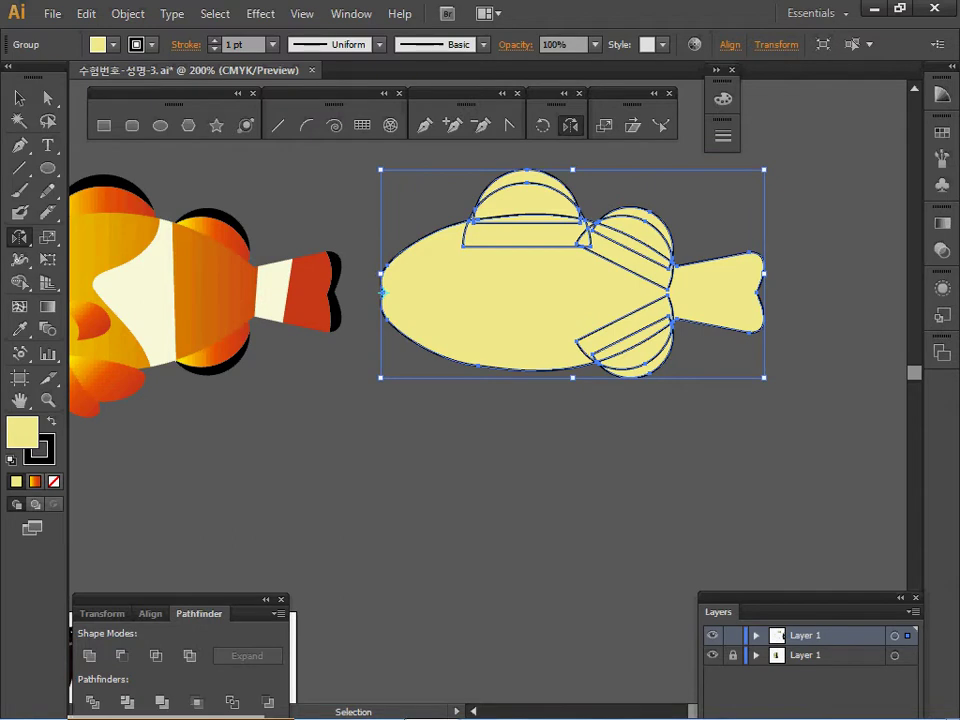
key("ctrl+z")
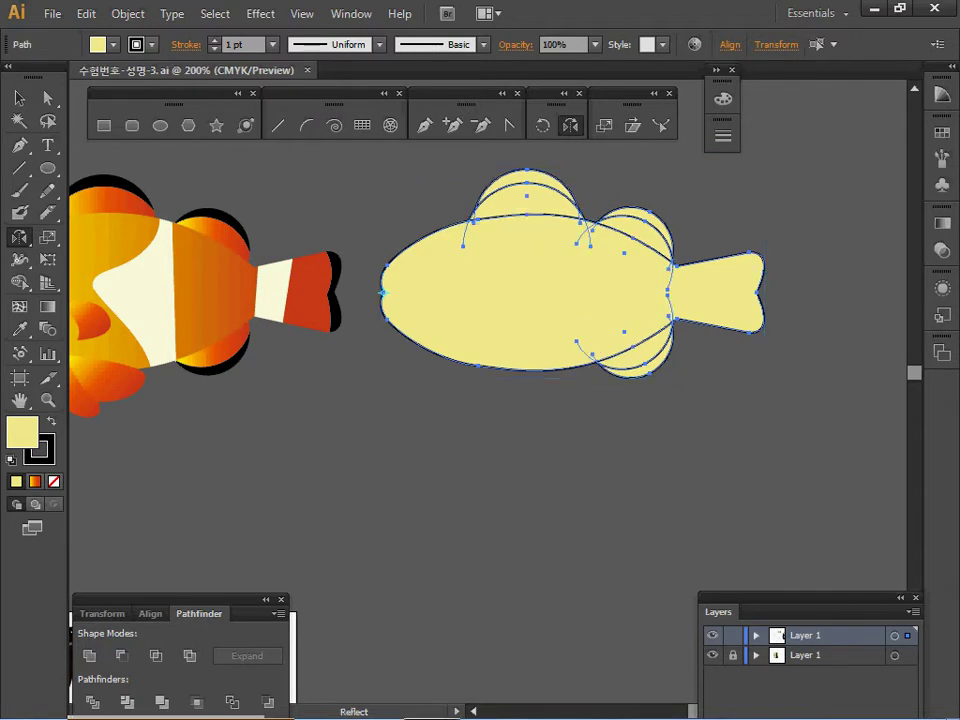
Divide the body and fin outlines without any fill, and give the resulting pieces the default white fill and black stroke
left_click(54, 482)
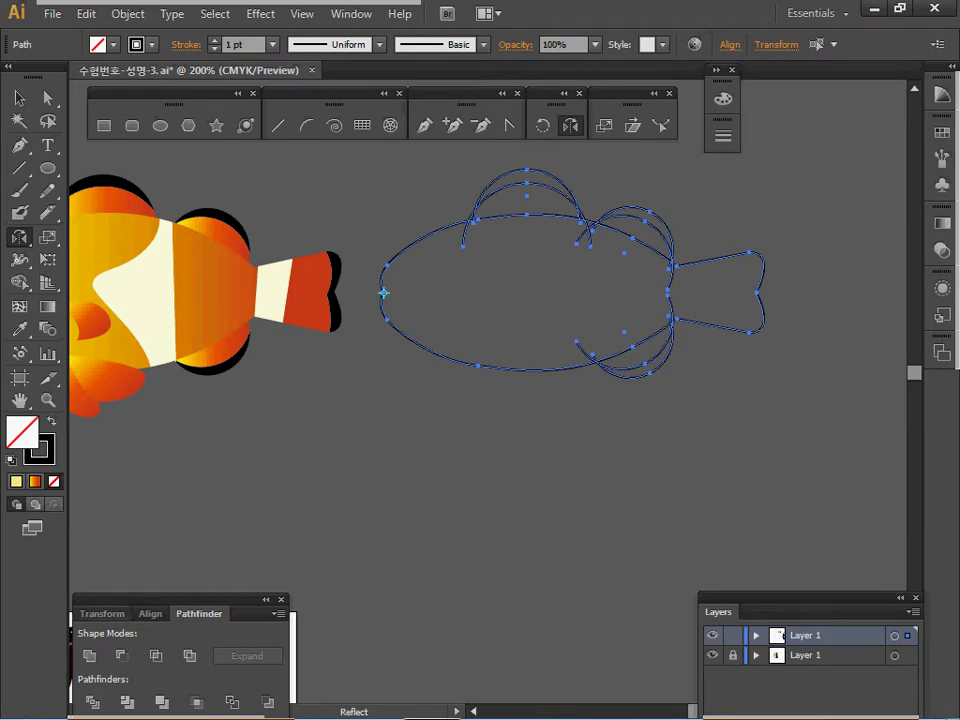
left_click(93, 702)
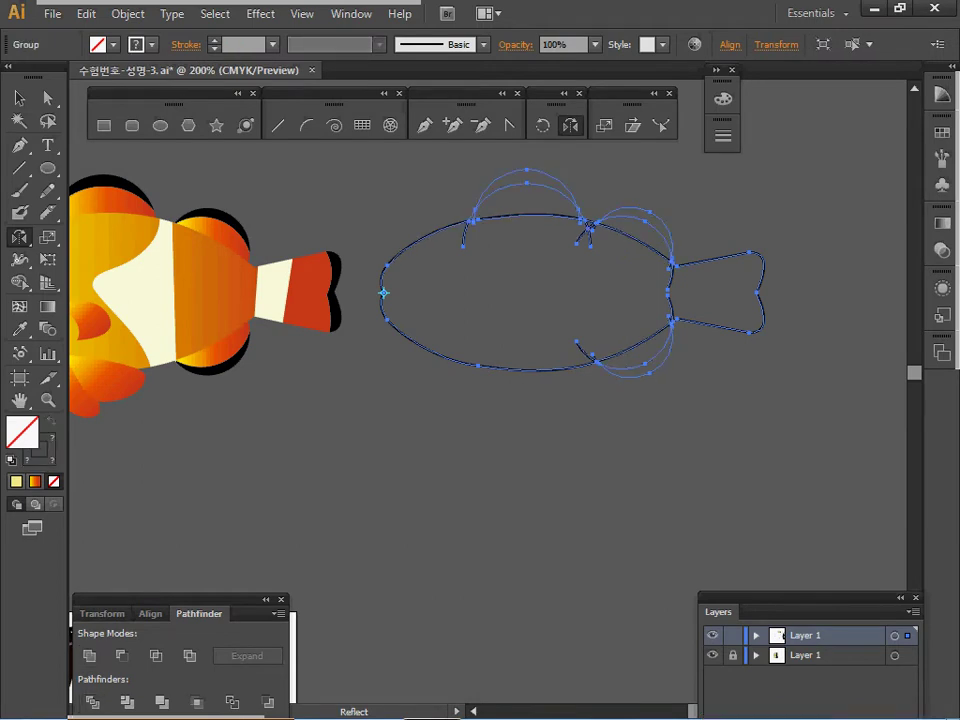
key("d")
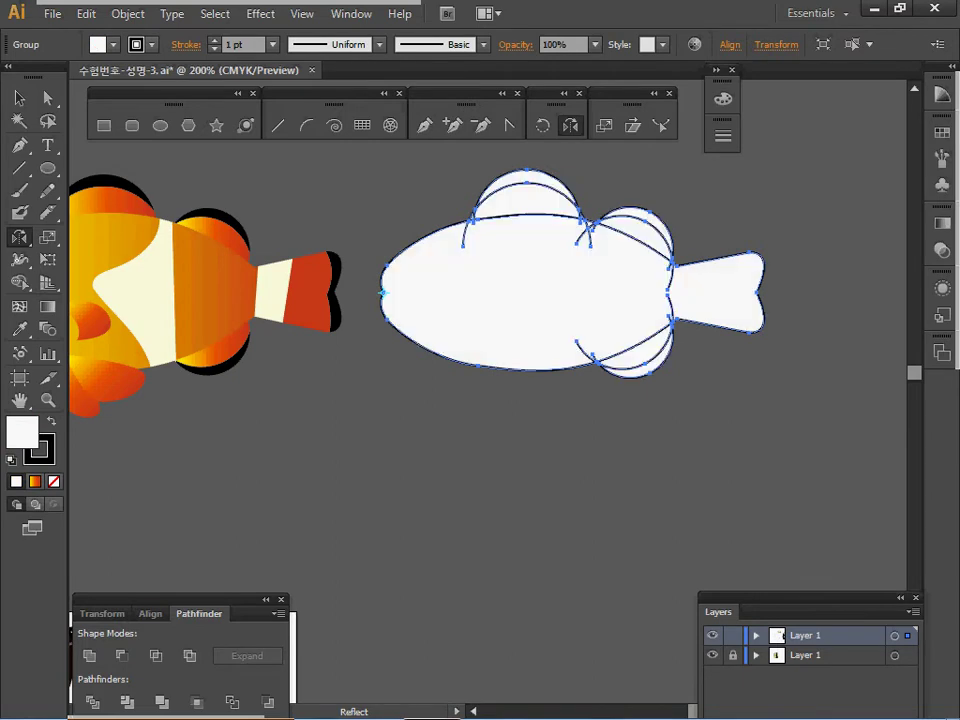
key("ctrl+shift+a")
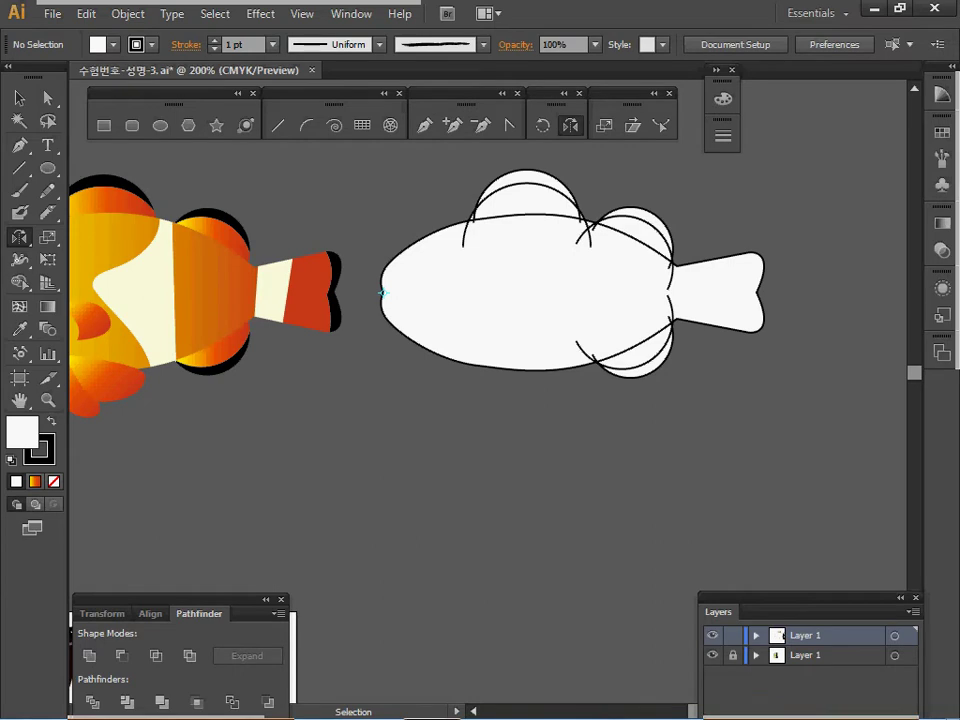
Isolate the divided group and unite the main body with the fin arc fragments lying inside it
left_click(382, 292)
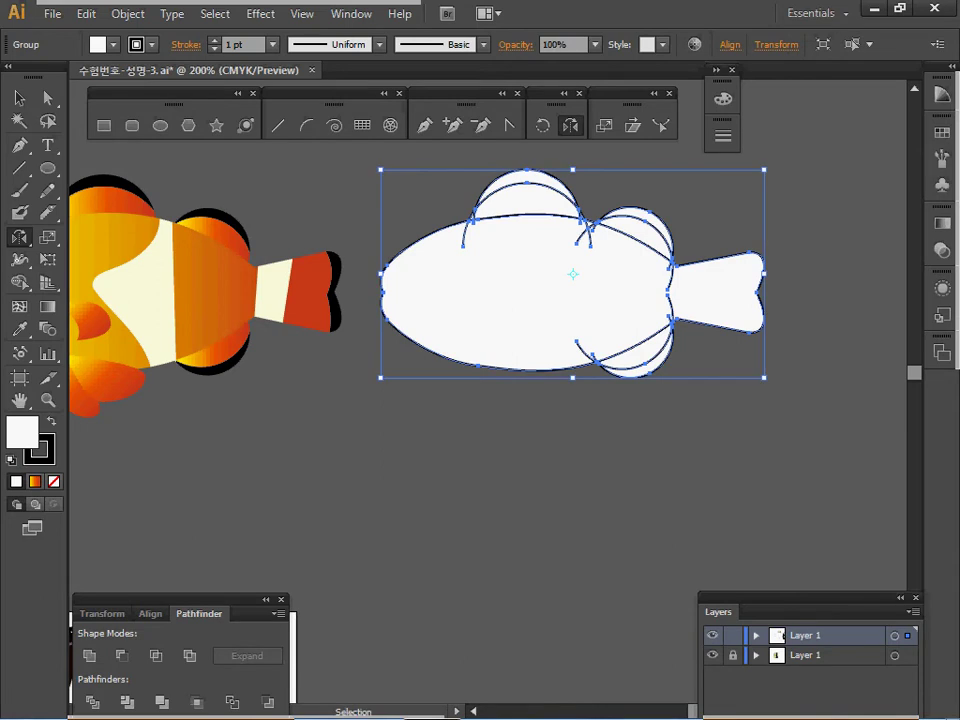
double_click(540, 290, "ctrl")
left_click_drag(540, 290, 532, 329)
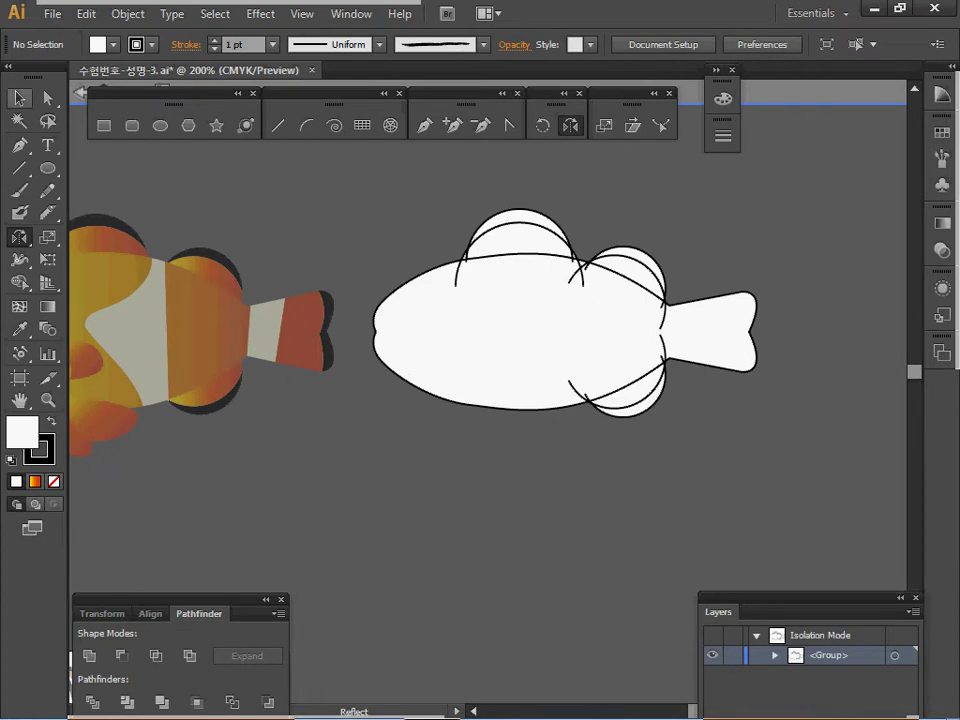
left_click(19, 98)
left_click(475, 325)
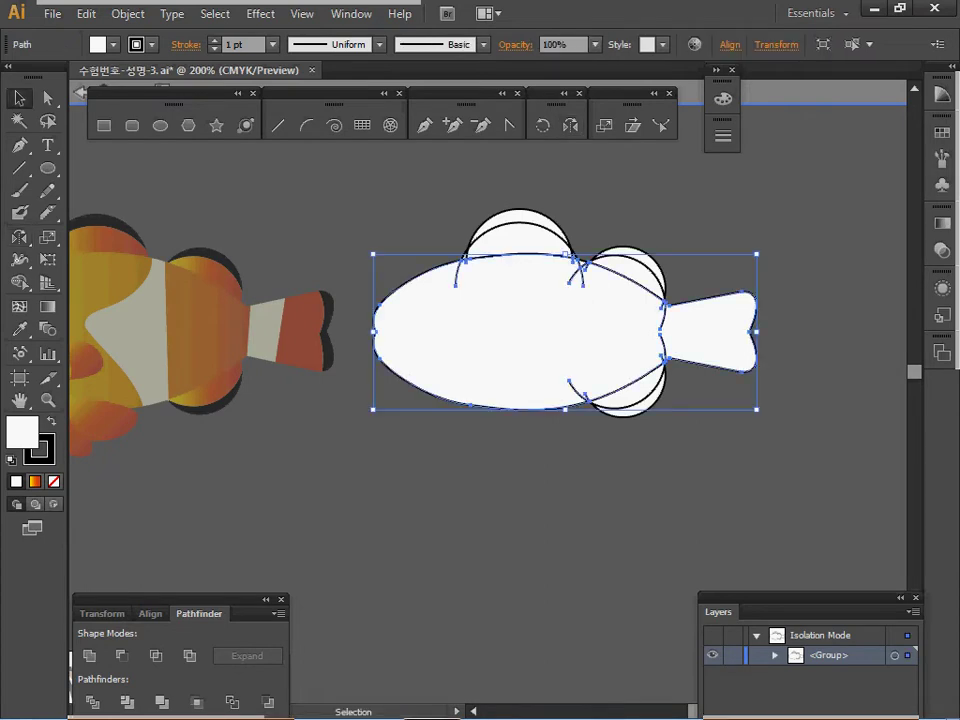
left_click(89, 656)
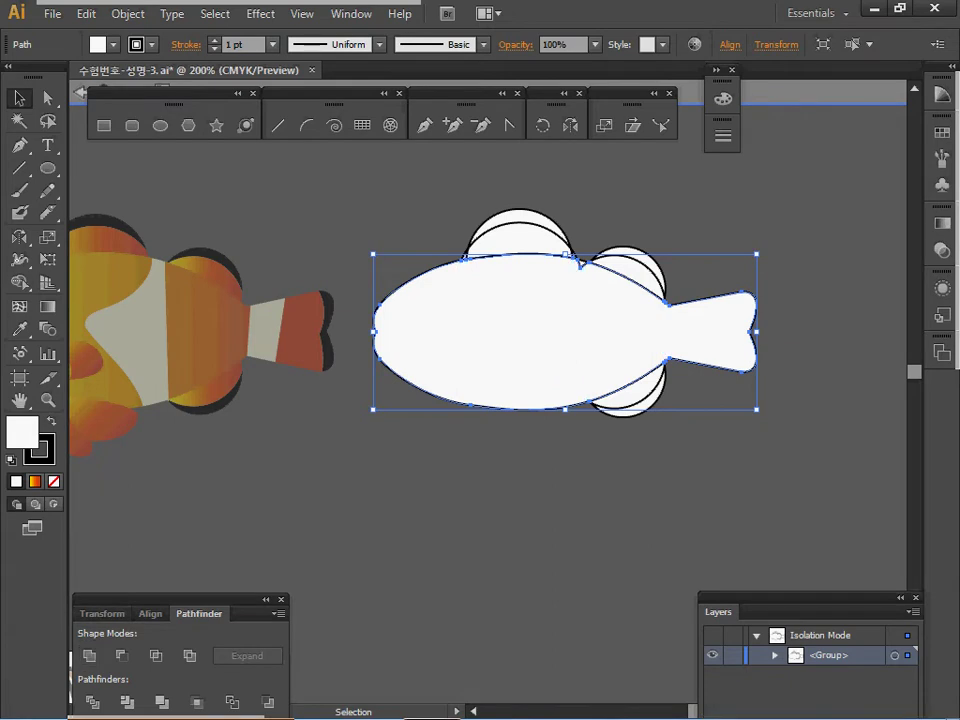
Merge the small leftover piece at the notch between the two upper fins into the body
key("ctrl+shift+a")
left_click(520, 330)
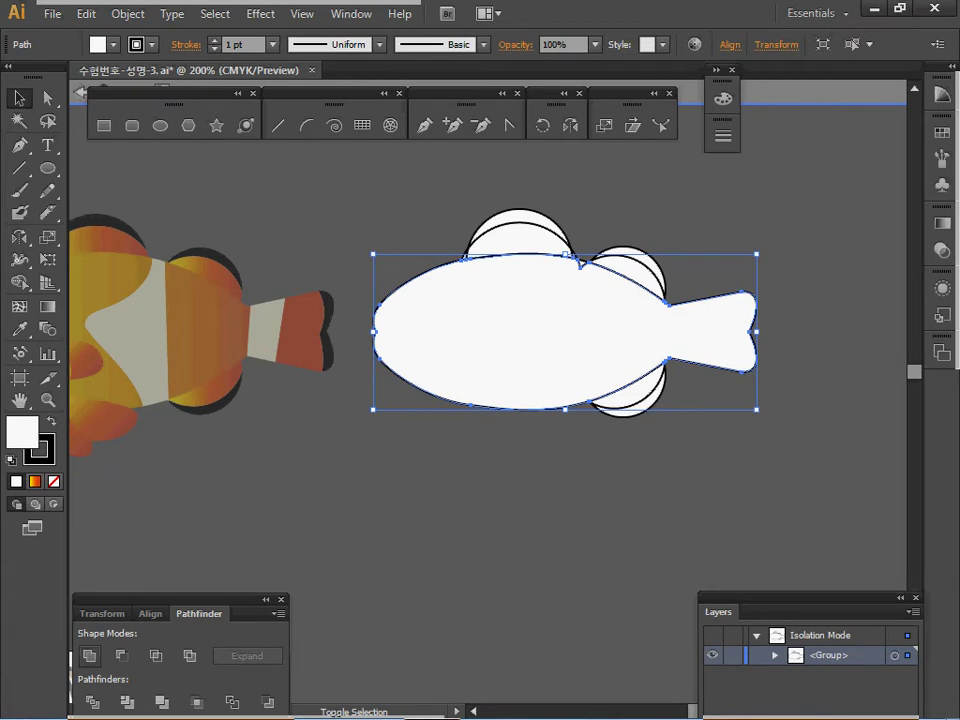
key("ctrl+shift+a")
left_click_drag(583, 262, 582, 268)
key("ctrl+shift+a")
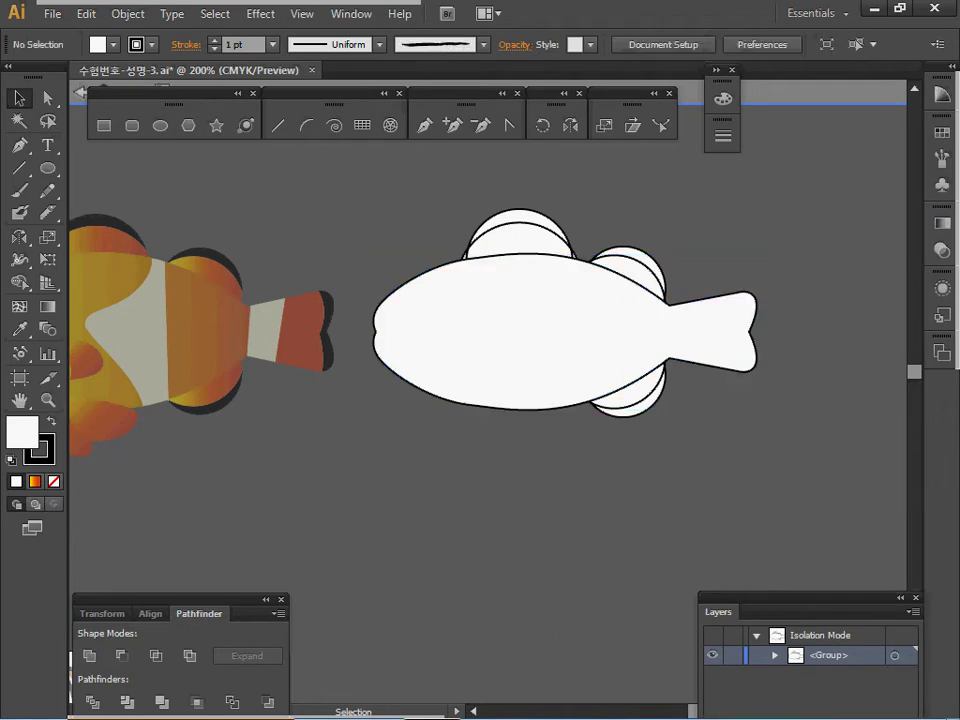
Draw an unfilled ellipse across the fish's head and place a copy shifted away from the body for the head band
key("space")
left_click_drag(560, 480, 609, 501)
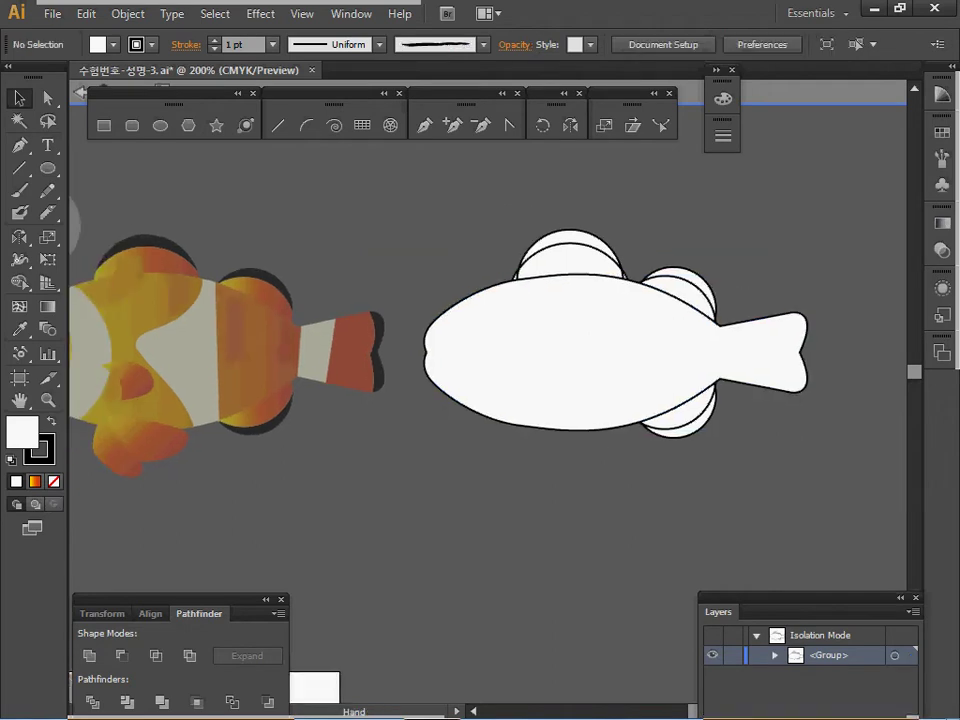
left_click(132, 125)
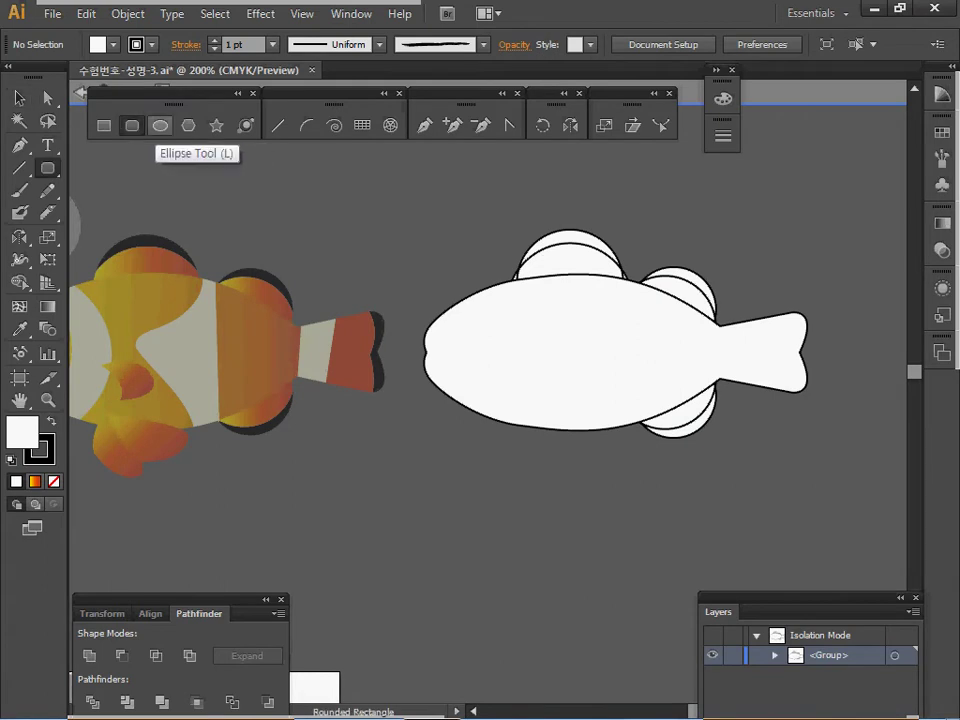
left_click(160, 125)
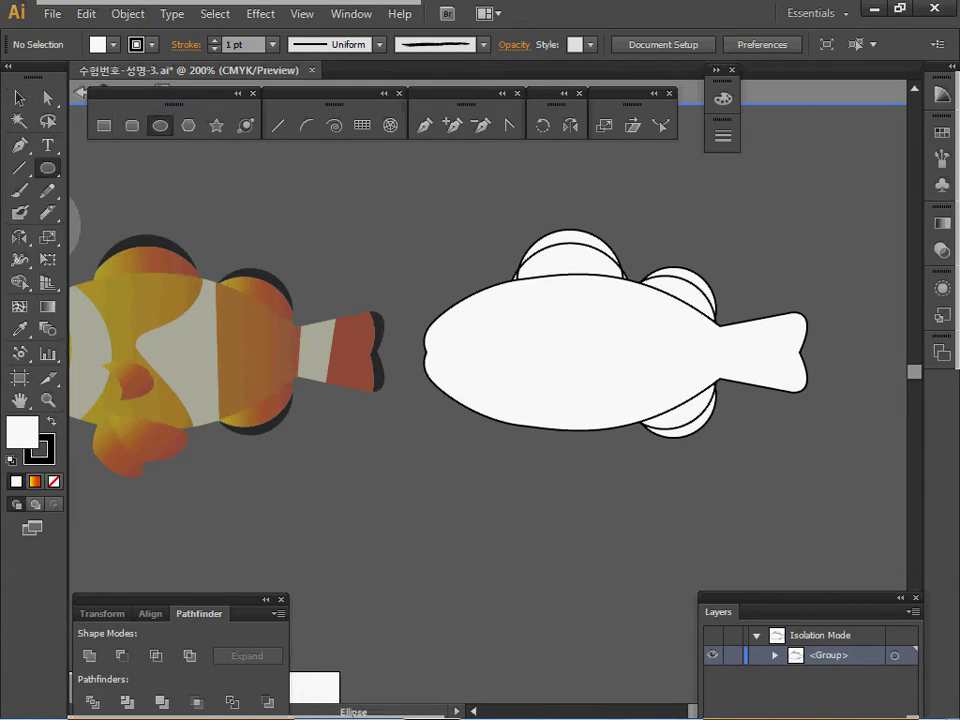
key("slash")
left_click_drag(341, 245, 541, 414)
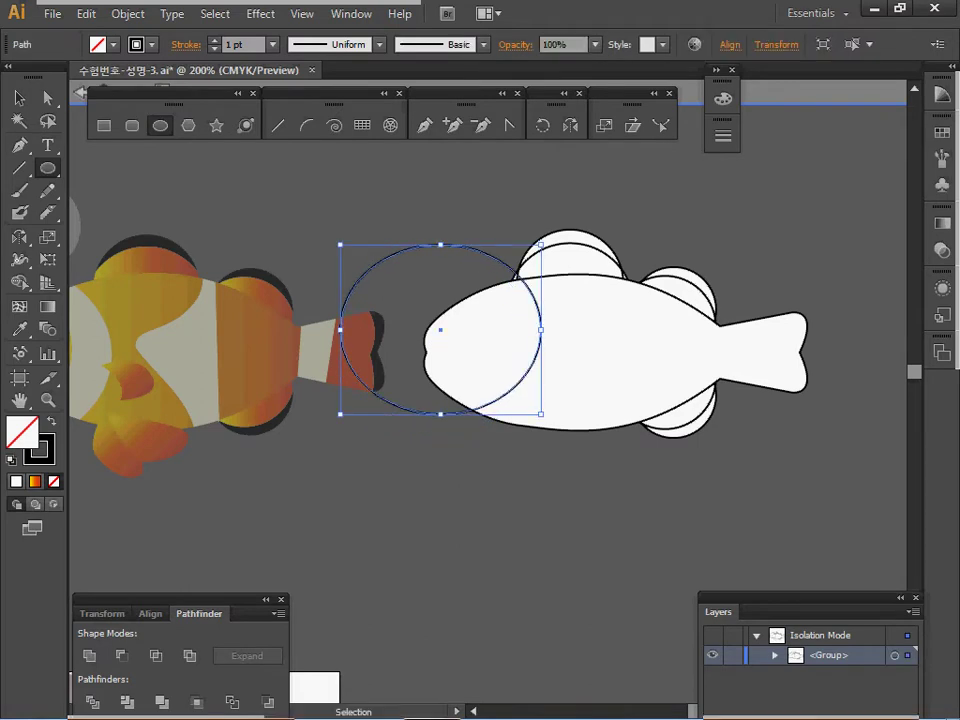
mouse_move(440, 330)
left_mouse_down()
mouse_move(427, 347)
mouse_move(436, 345)
left_mouse_up()
left_click_drag(395, 266, 359, 266)
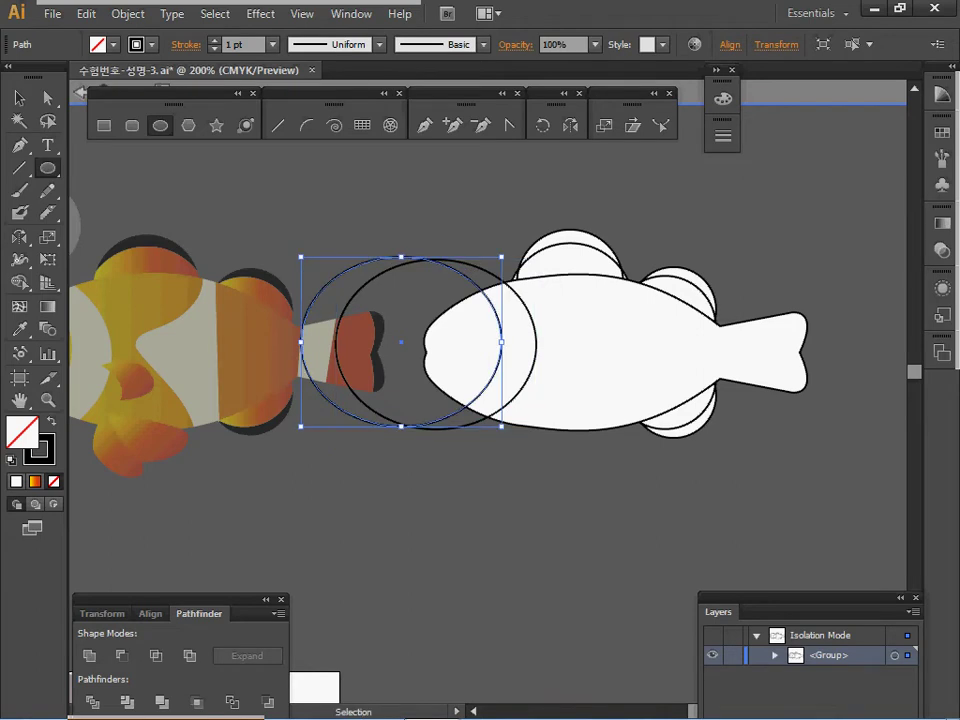
Delete the leftover slivers at both ends of the front upper fin's base
key("ctrl+shift+a")
left_click(516, 276, "ctrl")
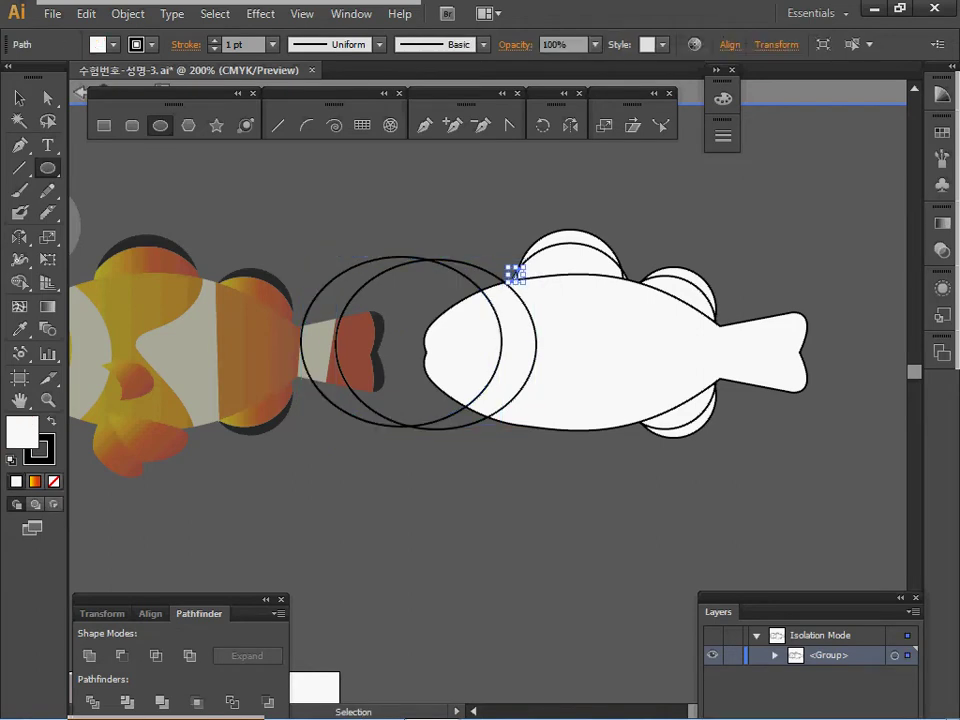
key("Delete")
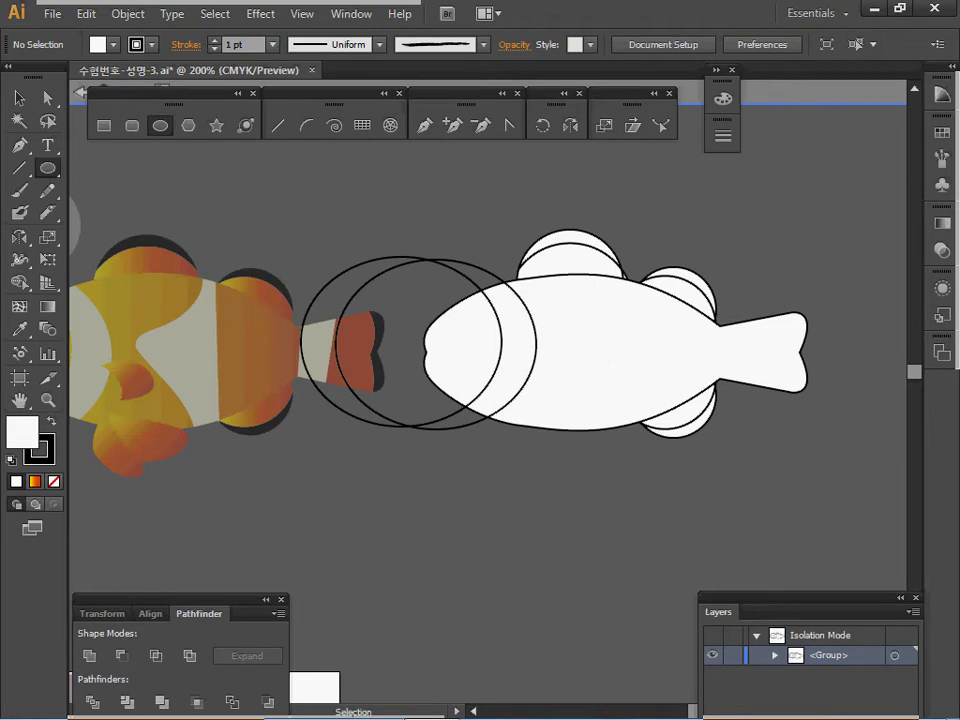
left_click(626, 272, "ctrl")
key("ctrl+shift+a")
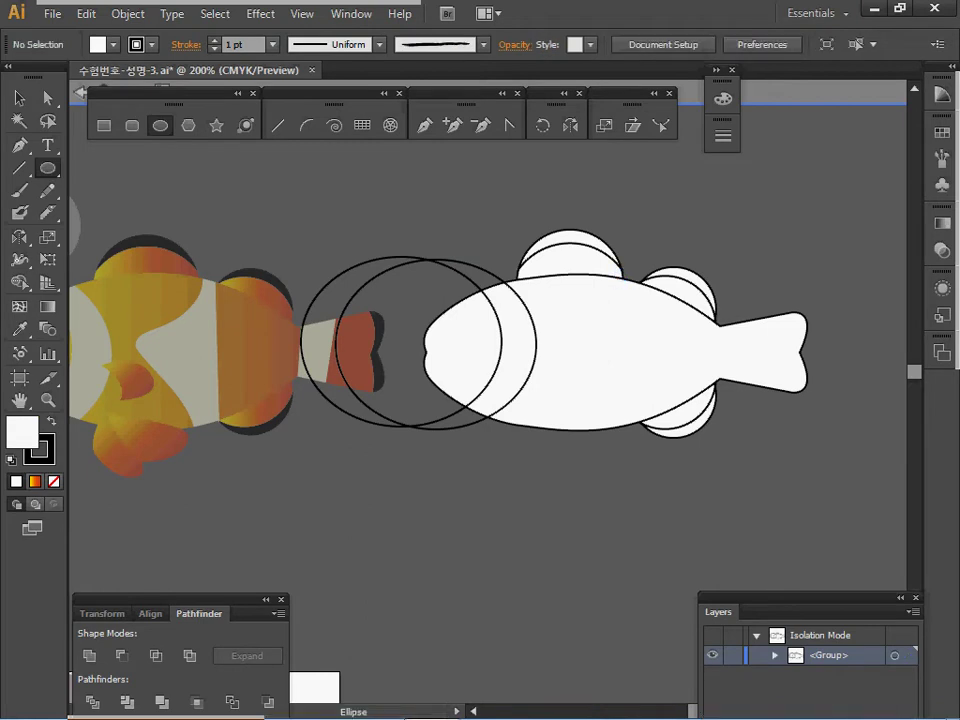
Draw the middle band's pointed front edge as an open, unfilled Pen path crossing the body behind the front fin
key("space")
left_click_drag(605, 440, 605, 416)
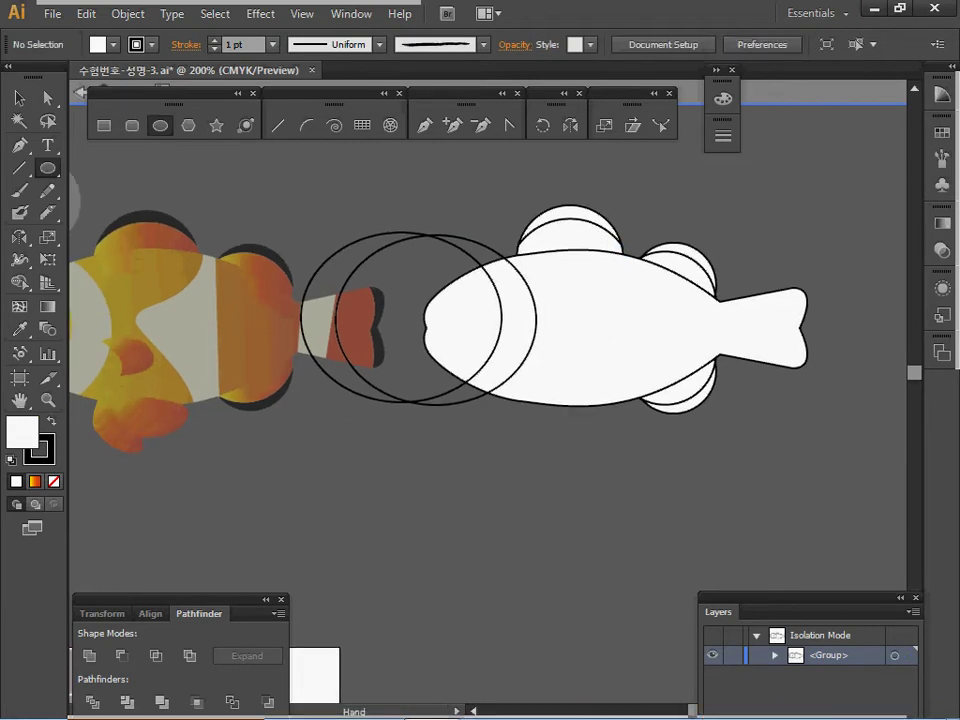
key("p")
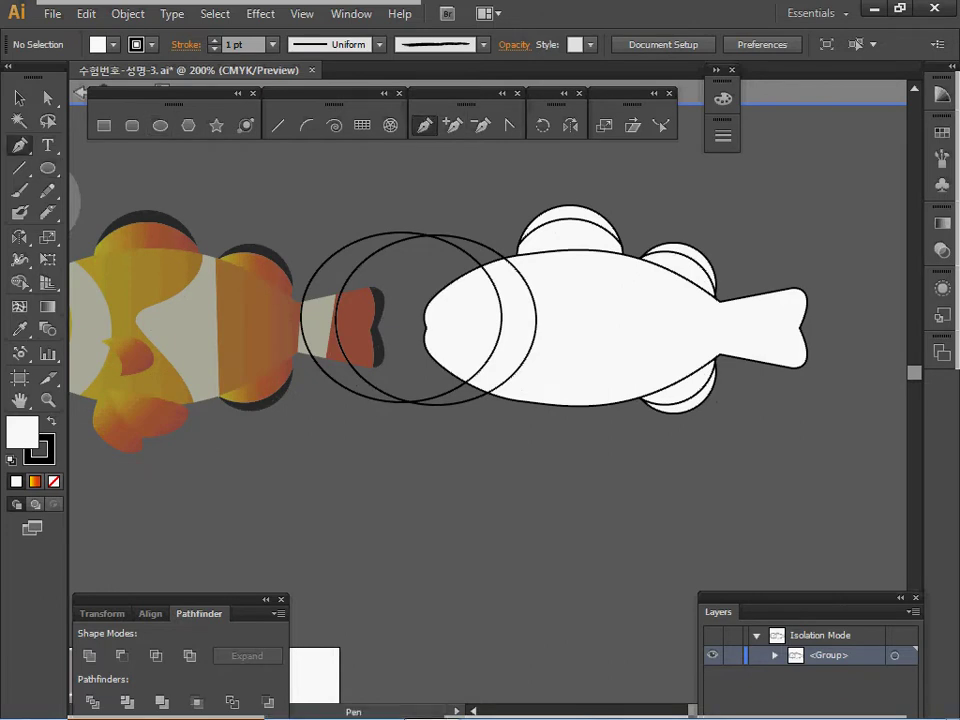
left_click(619, 233)
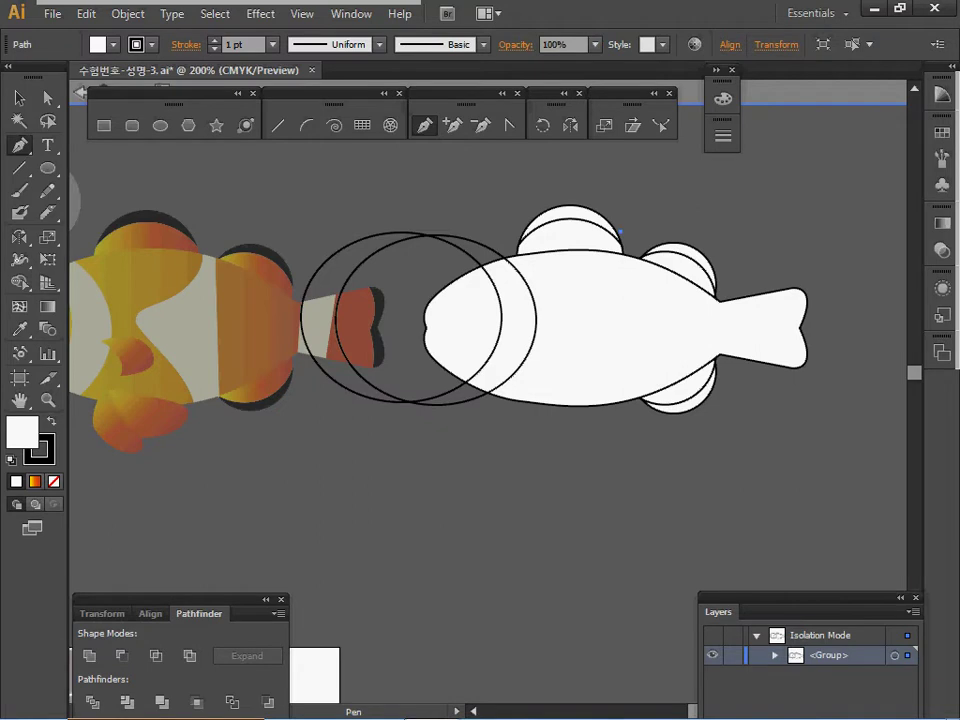
left_click_drag(607, 287, 586, 337)
left_click_drag(626, 410, 628, 433)
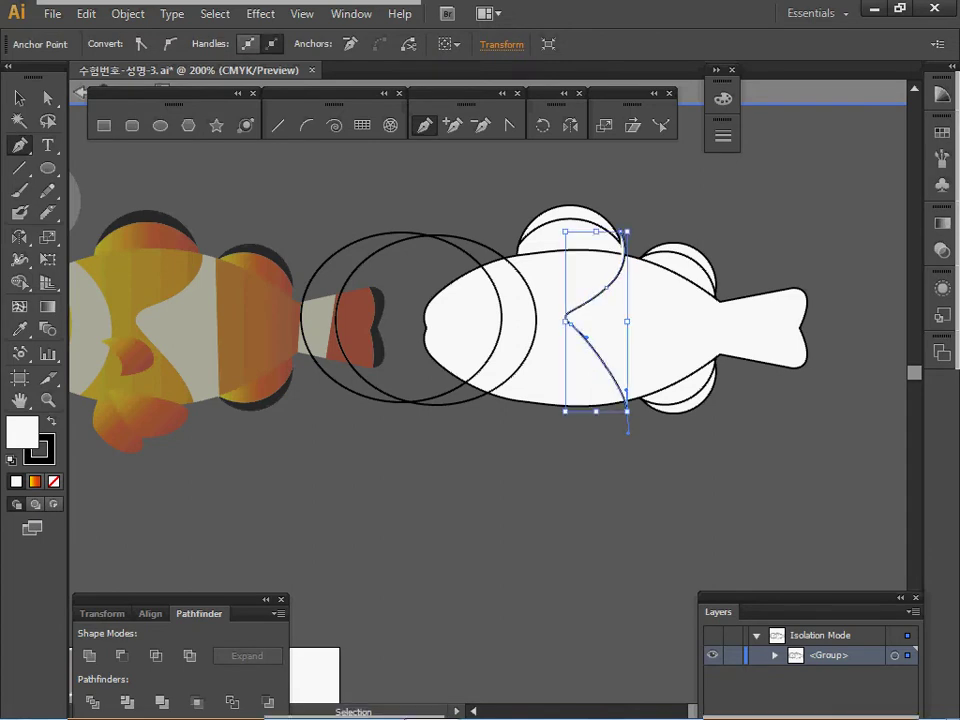
key("slash")
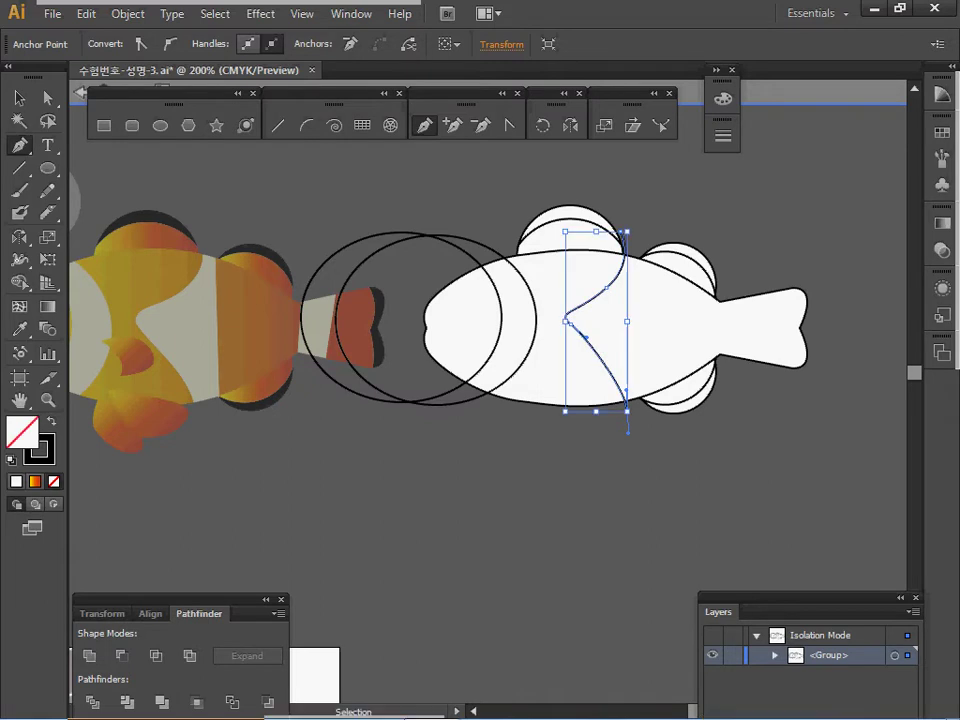
left_click(640, 474, "ctrl")
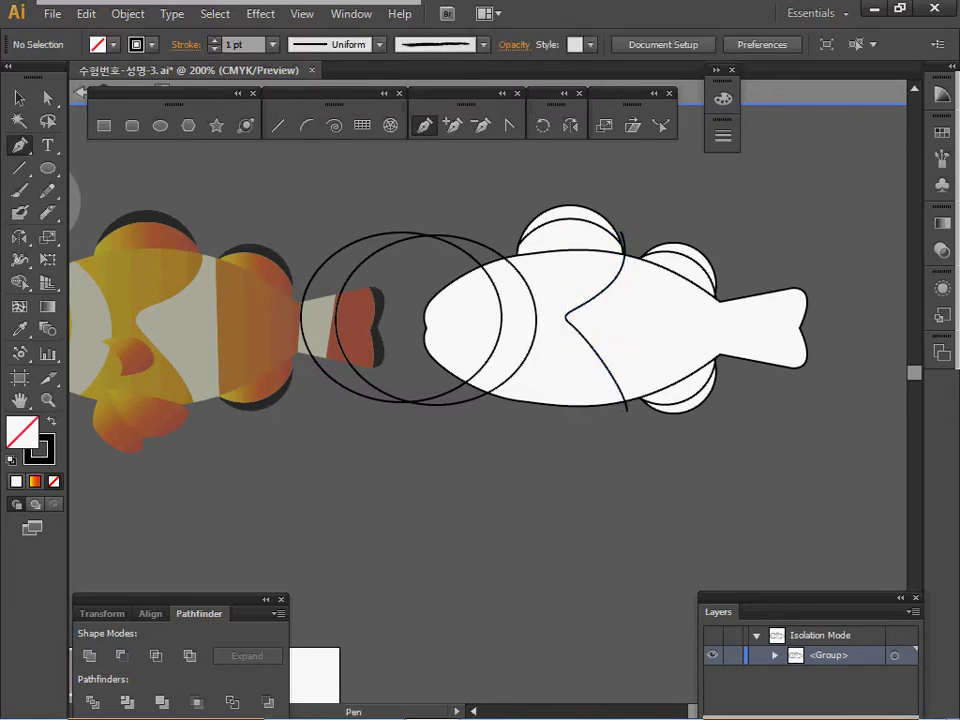
Draw an open two-arc Pen path across the tail fin to mark off its tip
left_click(783, 282)
left_click_drag(789, 332, 775, 410)
left_click(789, 331)
left_click(783, 284)
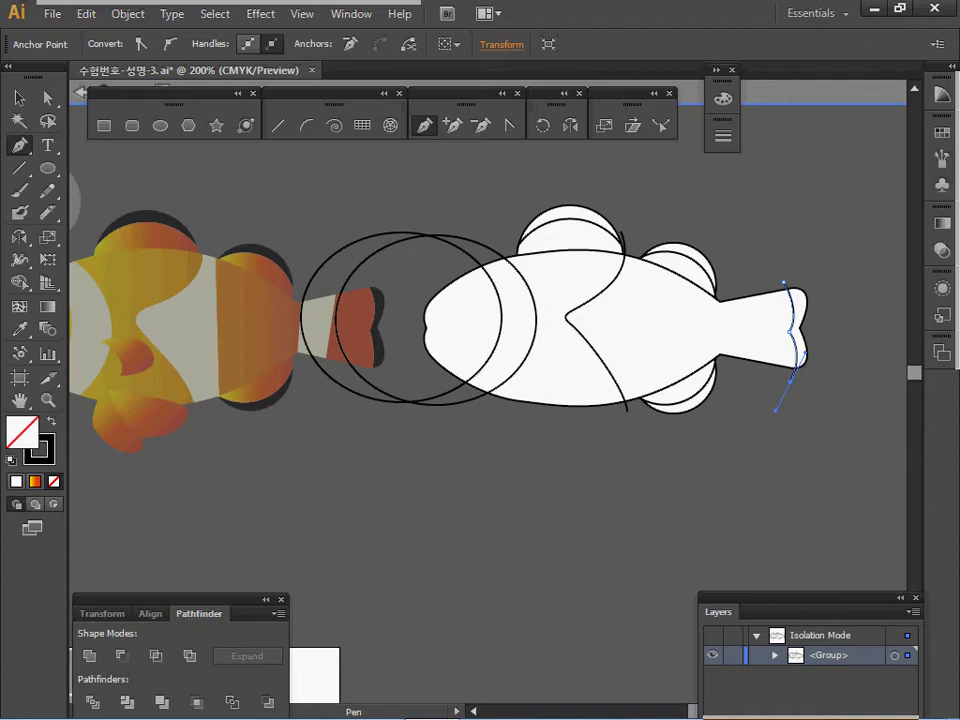
left_click(776, 411, "ctrl")
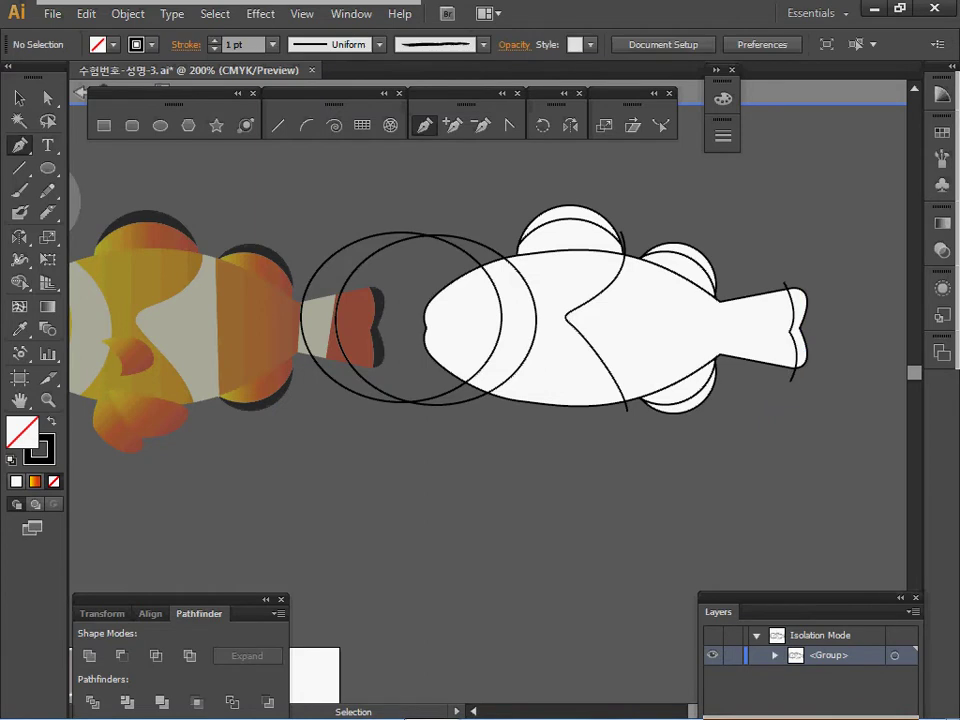
Draw three straight unfilled lines across the fish: the middle band's rear edge, the body-tail junction, and a slanted line through the tail
key("backslash")
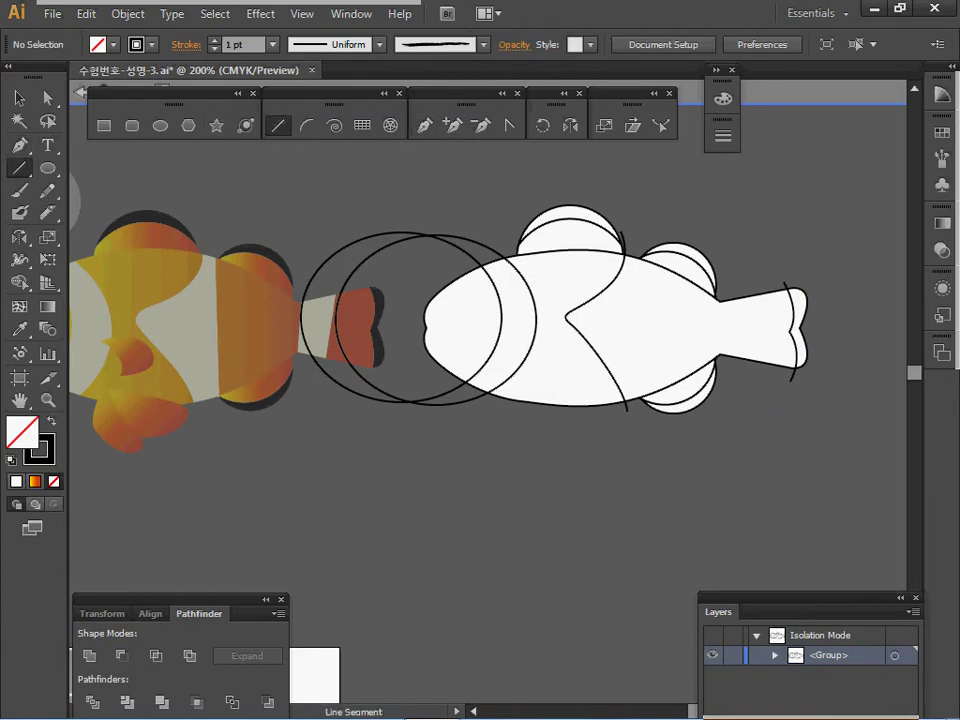
left_click_drag(634, 226, 642, 435)
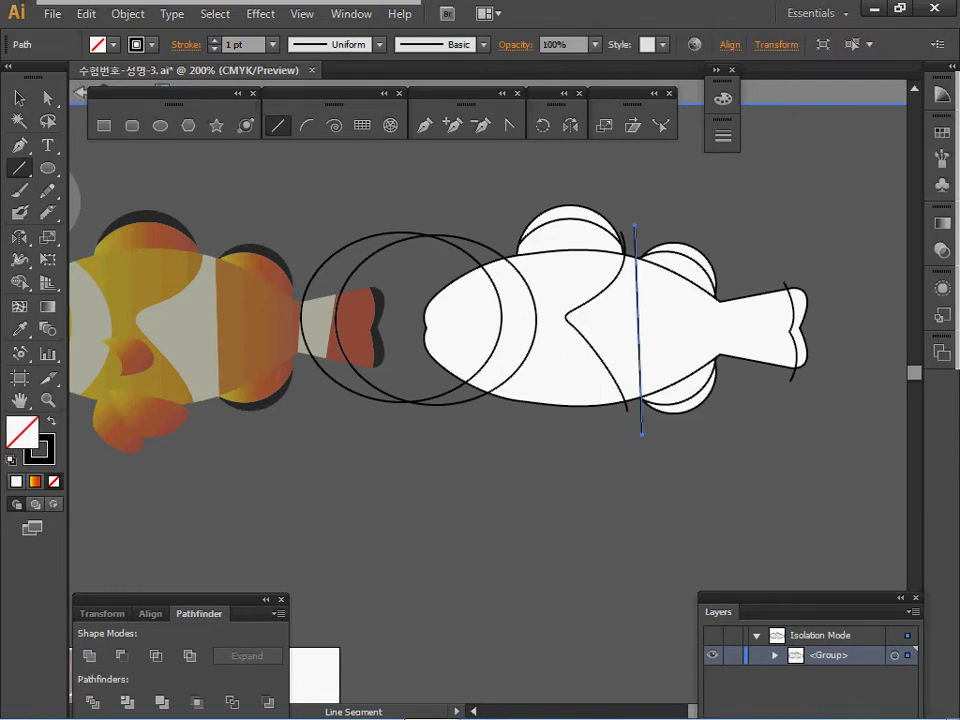
left_click_drag(720, 222, 720, 390)
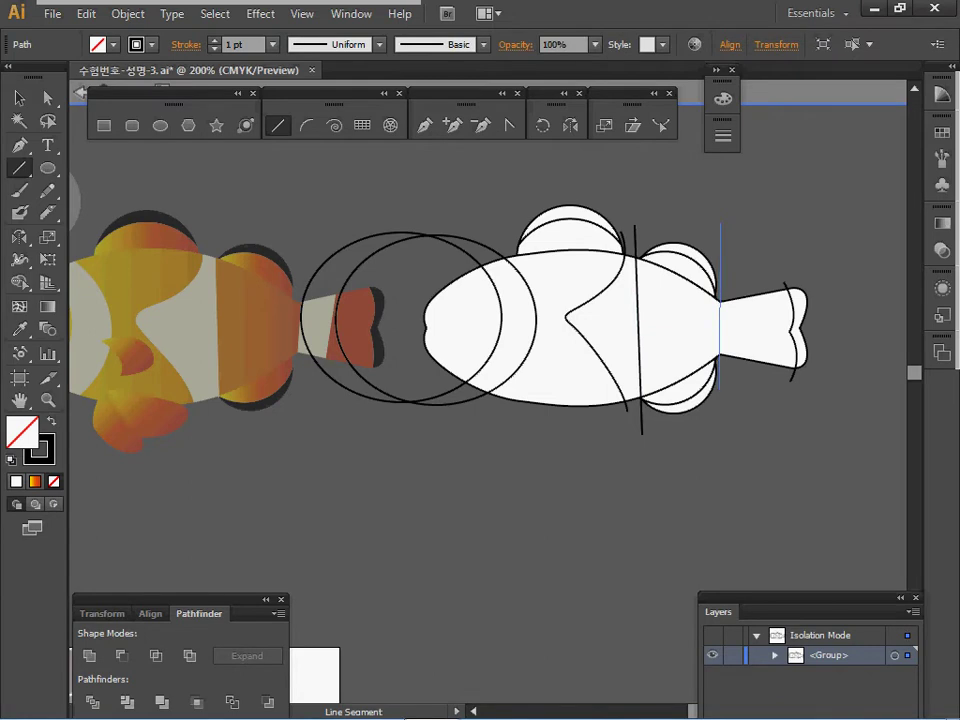
left_click_drag(720, 389, 719, 392)
left_click_drag(760, 218, 729, 461)
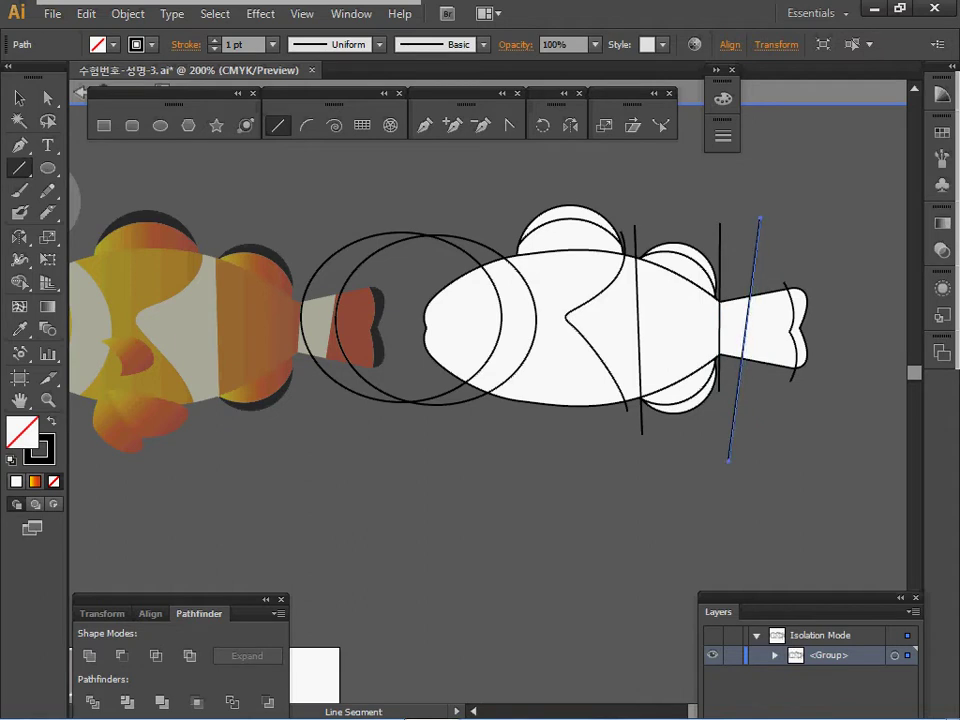
Divide all of the fish's shapes, ellipses and lines into separate regions with the Pathfinder's Divide
key("ctrl")
key("ctrl+a")
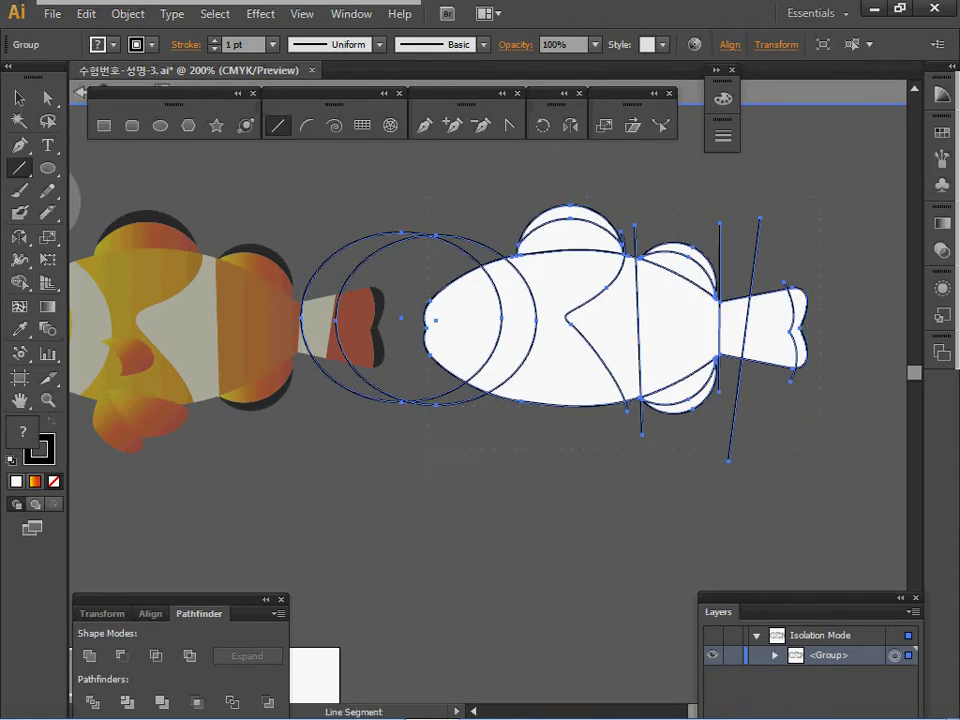
left_click(92, 703)
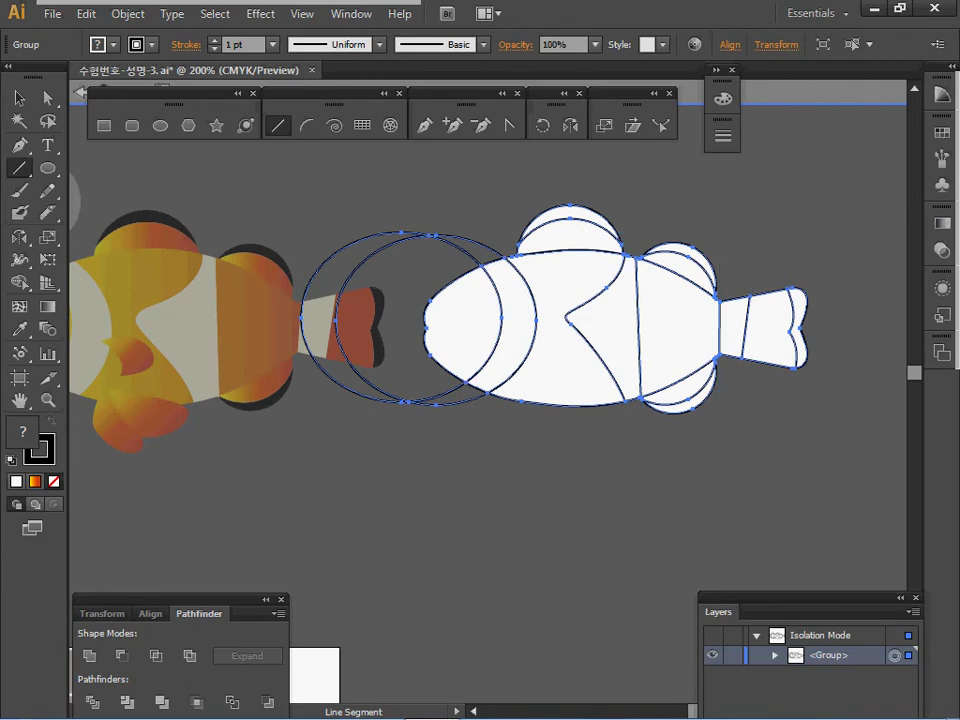
Delete the leftover ellipse pieces lying outside the fish's head
double_click(350, 370, "ctrl")
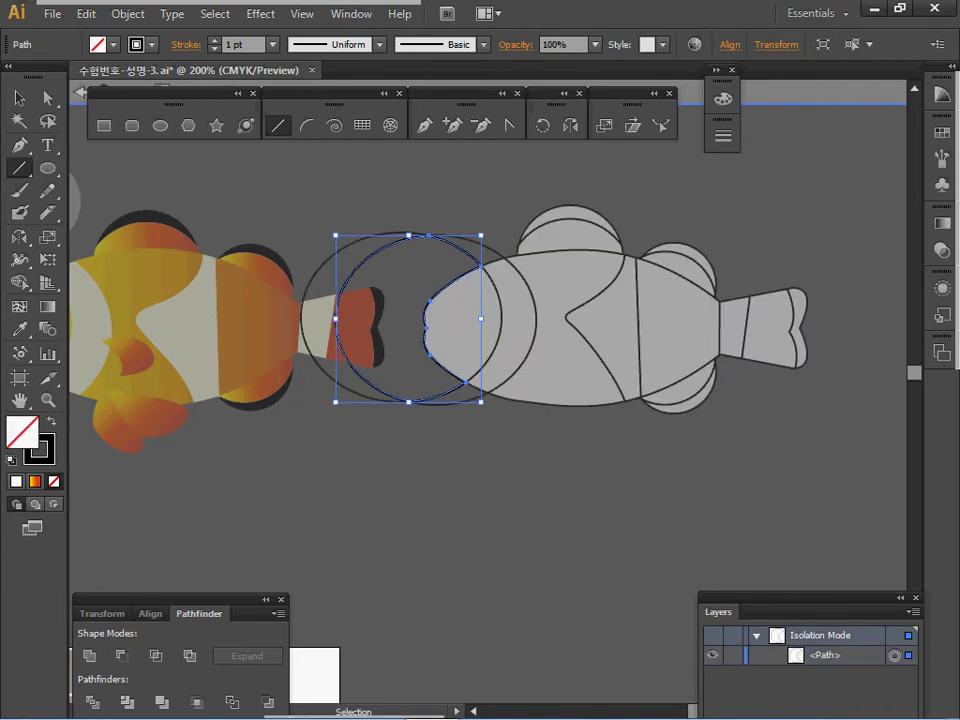
key("ctrl")
key("Delete")
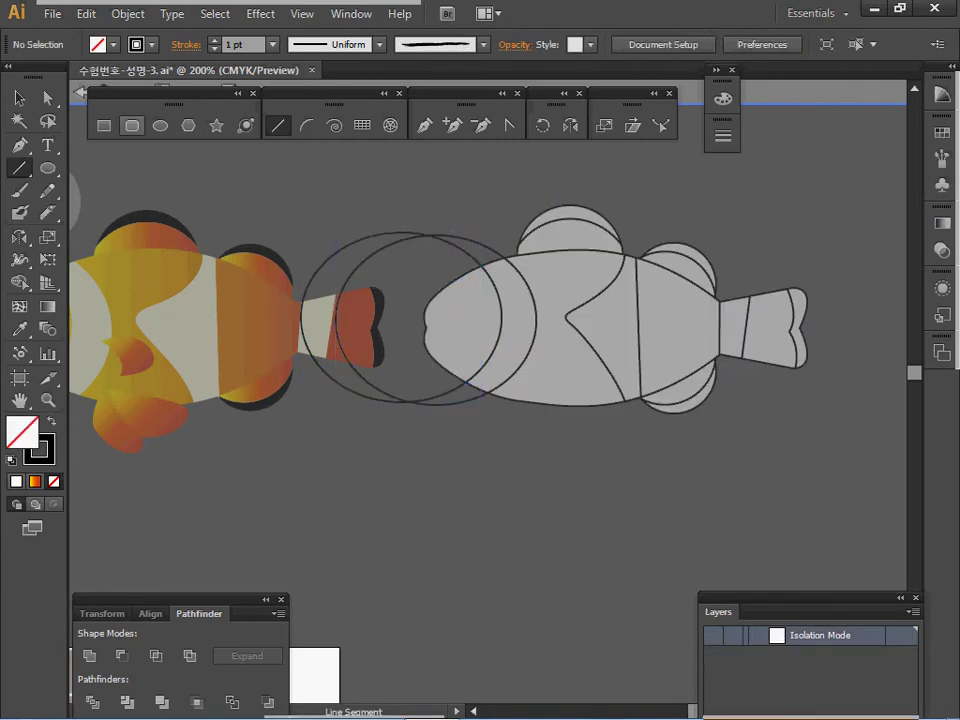
left_click(19, 98)
left_click_drag(450, 249, 450, 250)
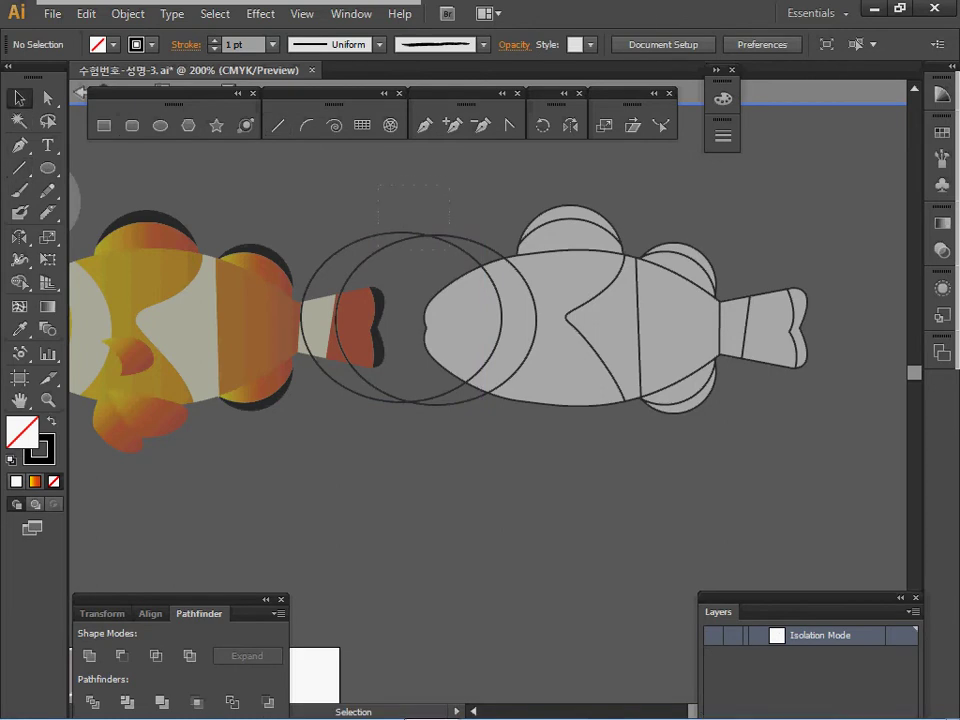
double_click(447, 237)
double_click(447, 237)
left_click_drag(429, 209, 449, 249)
key("Delete")
left_click_drag(388, 208, 405, 247)
key("Delete")
left_click_drag(424, 418, 442, 390)
key("Delete")
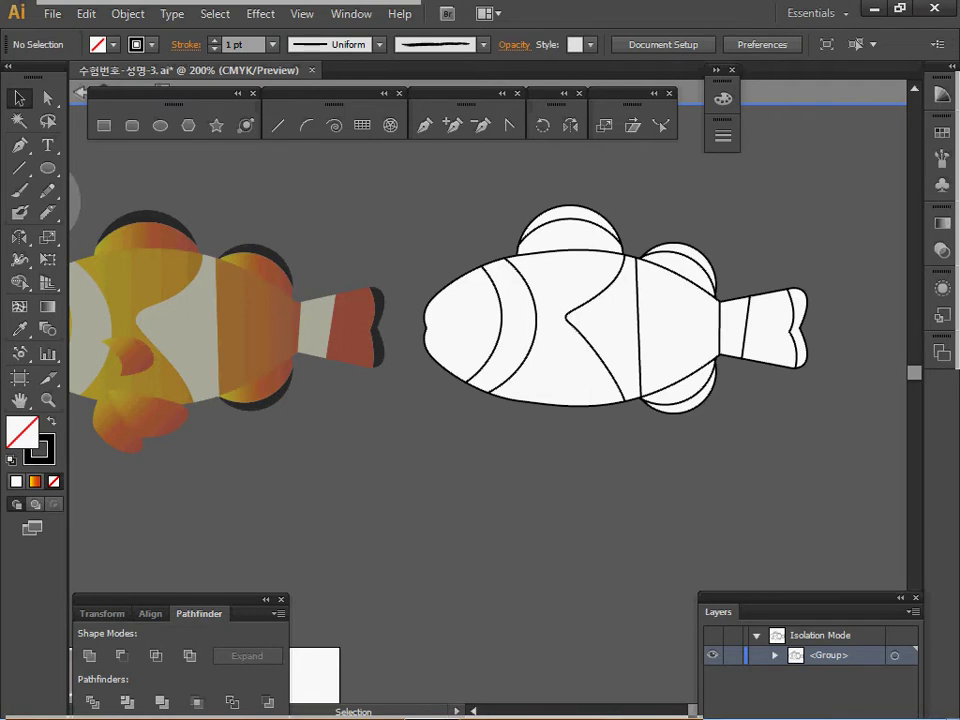
Draw a small circle with black fill and no stroke on the head as the fish's eye
left_click_drag(58, 196, 88, 212)
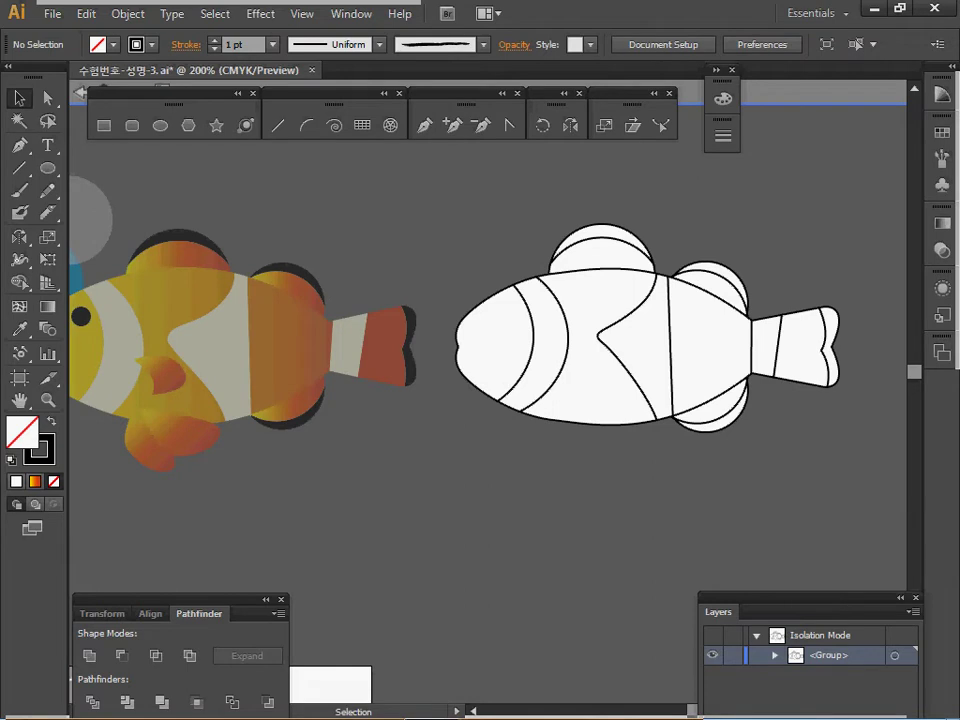
key("l")
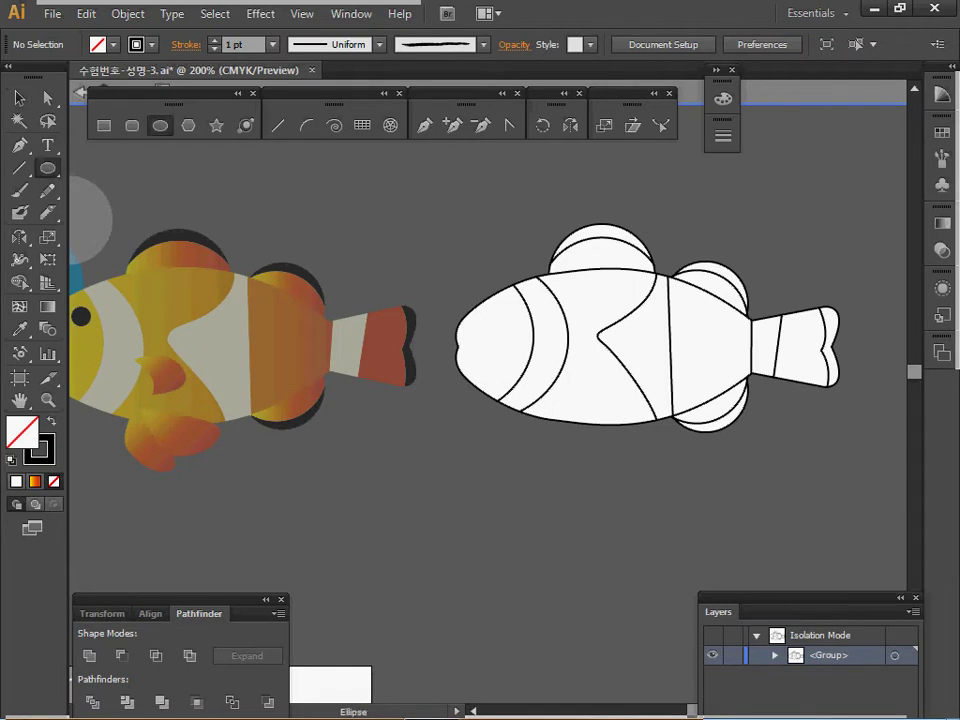
key("shift+x")
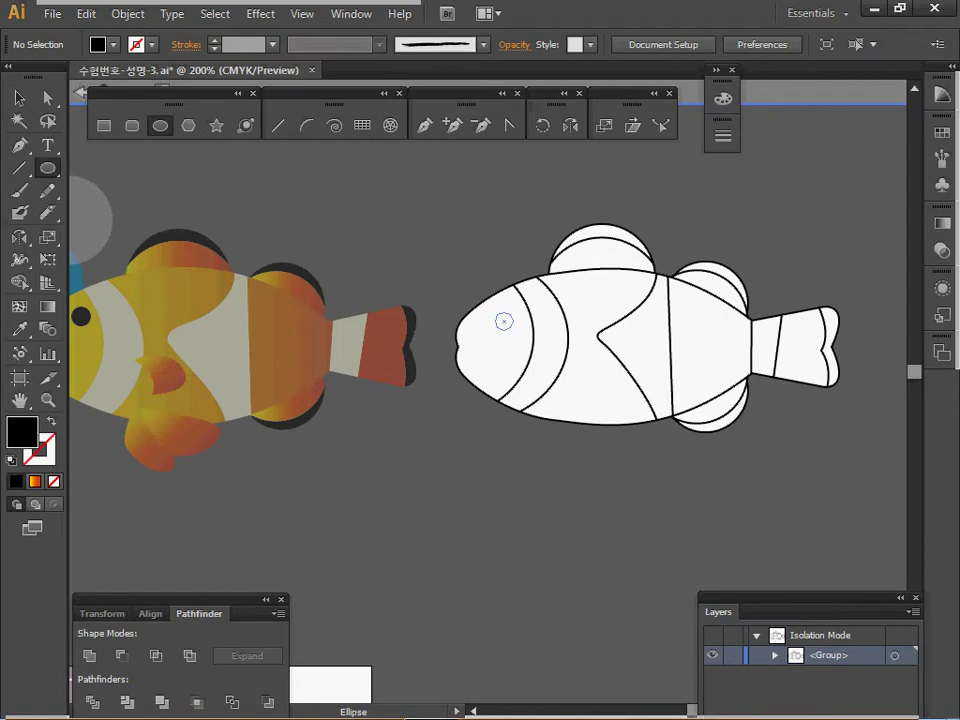
left_click_drag(505, 322, 514, 331)
key("ctrl+shift+a")
Trace the small side fin on the reference fish as a closed Pen path with no fill and a black stroke
left_click(425, 125)
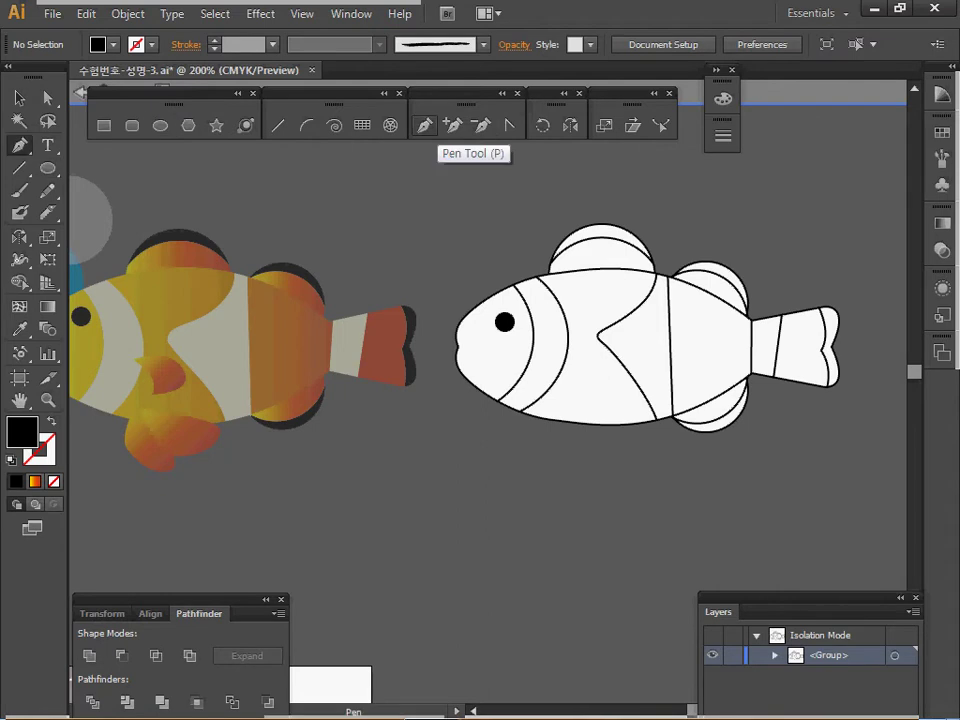
left_click(575, 394, "ctrl")
left_click_drag(575, 394, 900, 371)
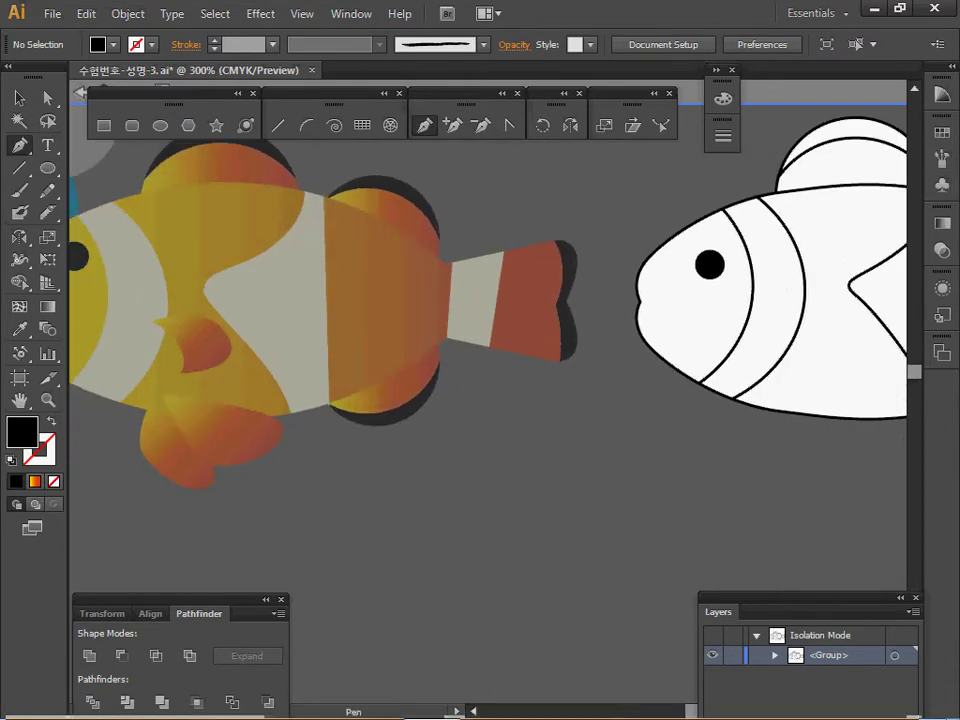
left_click(150, 321)
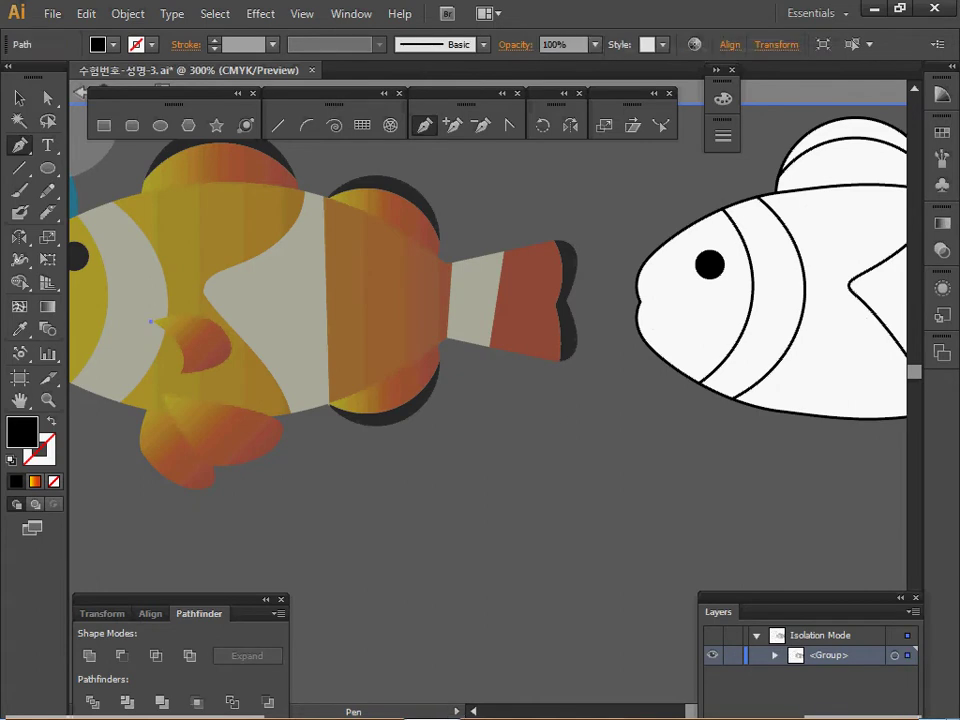
left_click_drag(178, 373, 167, 400)
left_click(150, 321)
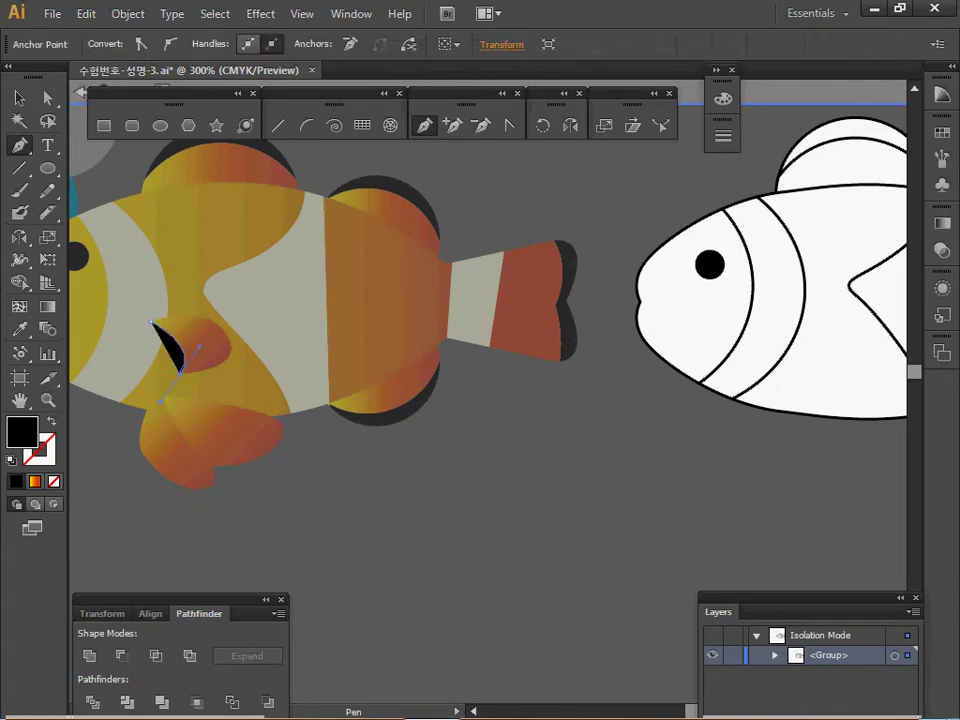
key("shift+x")
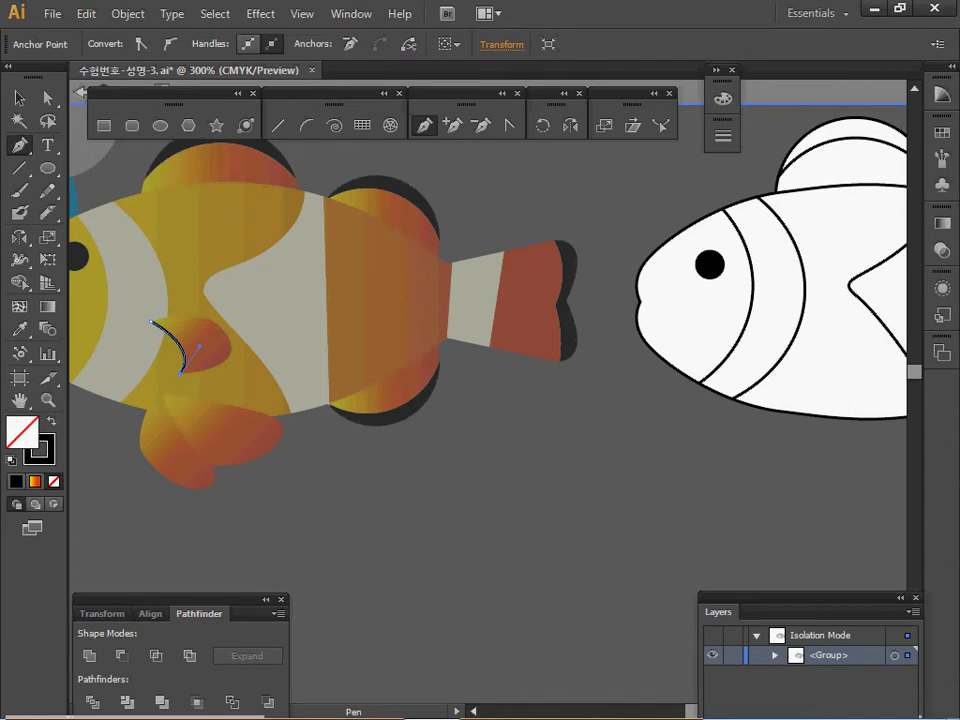
left_click(229, 352)
left_click_drag(229, 352, 226, 333)
left_click(151, 322)
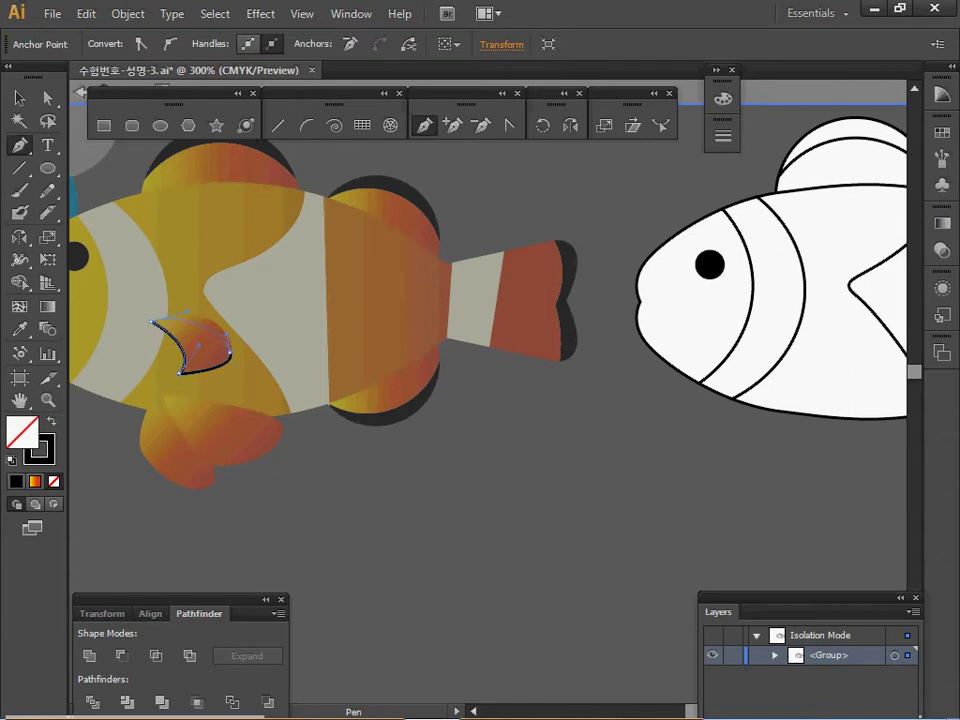
mouse_move(151, 322)
left_mouse_down()
mouse_move(98, 341)
mouse_move(143, 332)
left_mouse_up()
key("space")
left_click(143, 332, "ctrl")
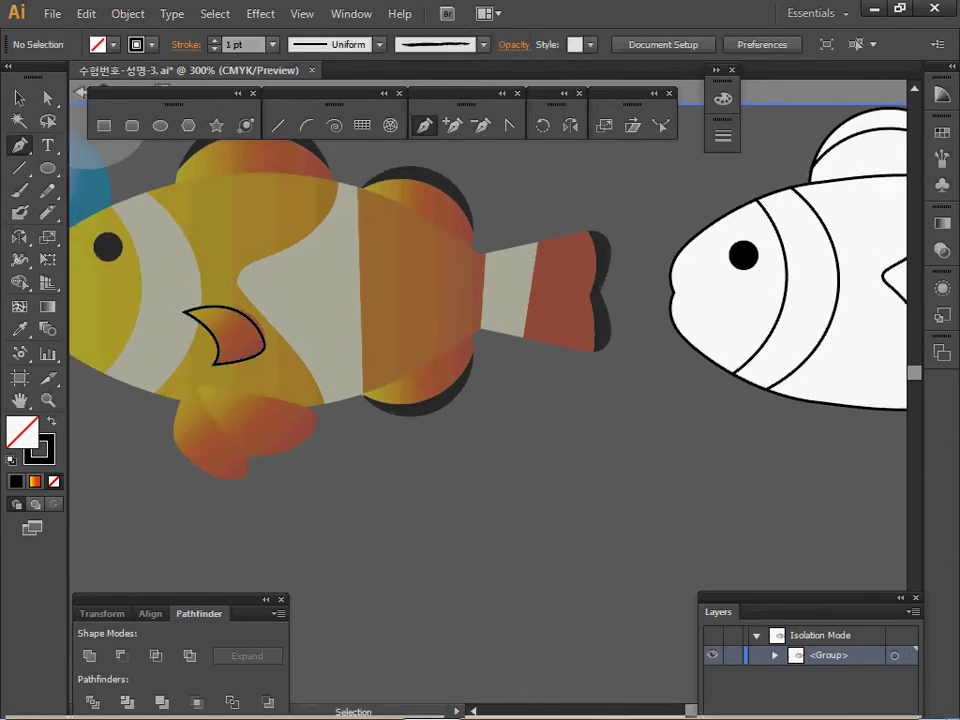
Trace the front lobe of the reference fish's lower fin as a closed, unfilled Pen path
left_click(194, 385)
left_click_drag(240, 455, 261, 458)
left_click_drag(318, 420, 316, 392)
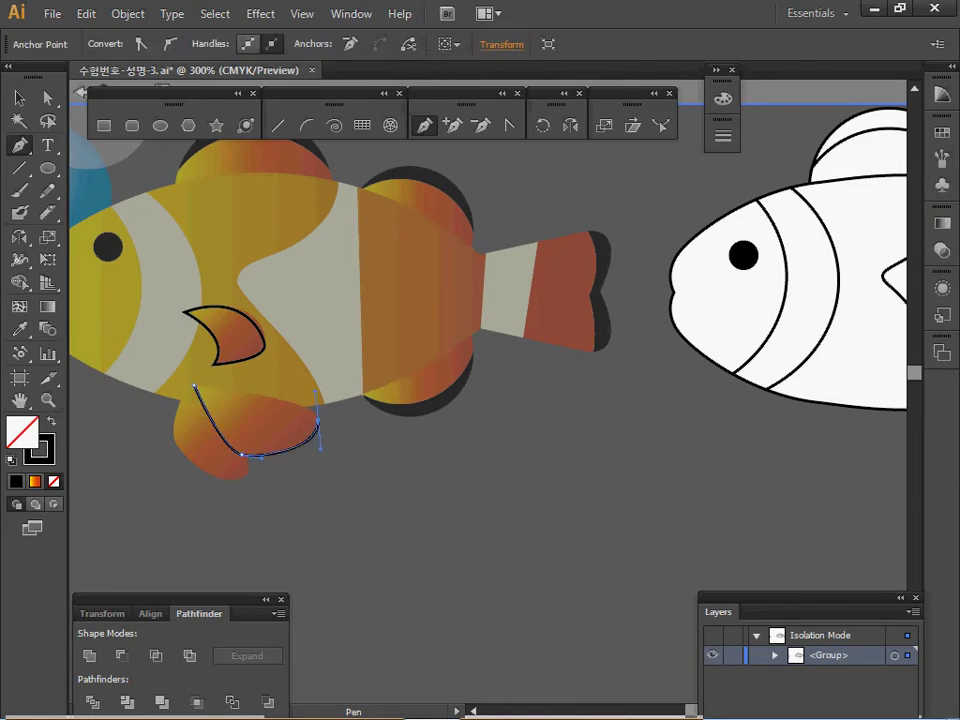
left_click(194, 385)
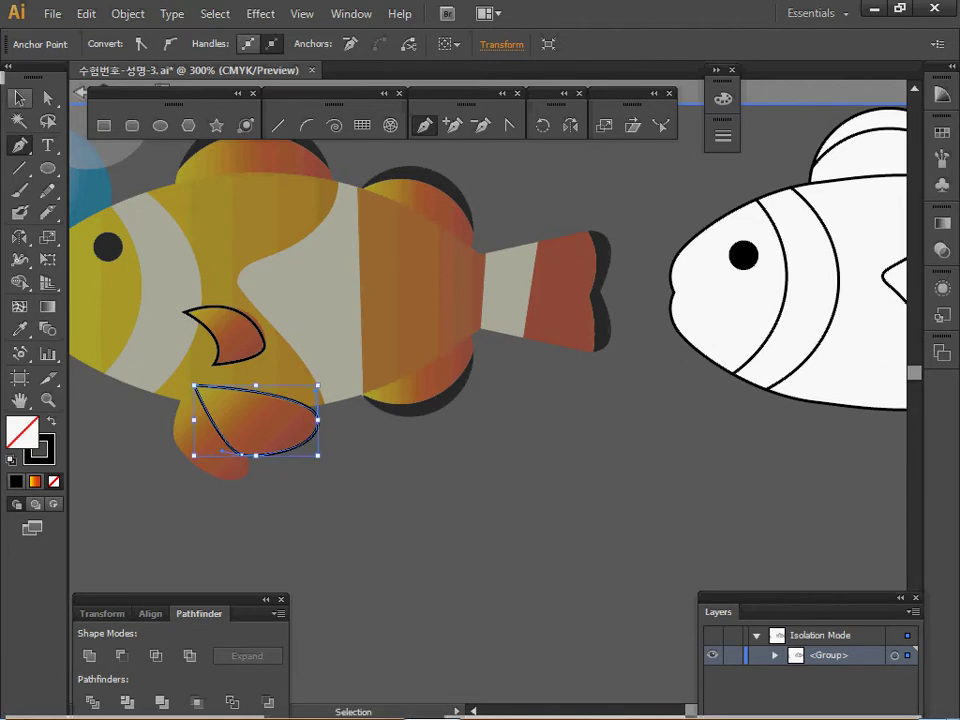
Move the traced side fin and lower fin together onto the matching places on the redrawn fish's body
key("v")
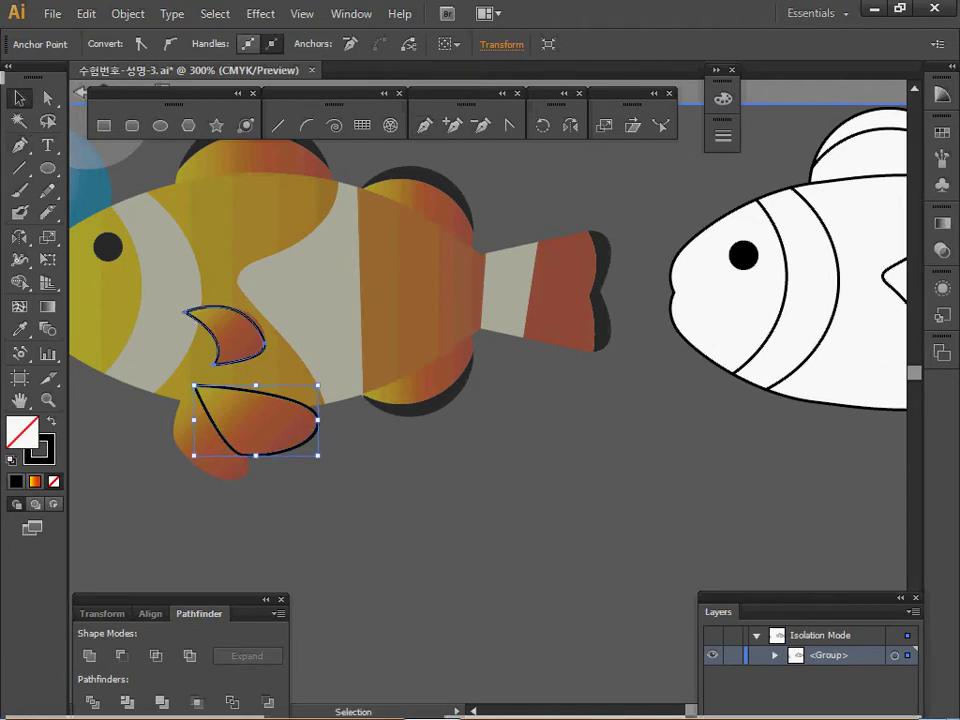
left_click(225, 335)
left_click(250, 391, "shift")
left_click_drag(300, 430, 212, 430)
left_click_drag(378, 408, 224, 432)
left_click(169, 326, "shift")
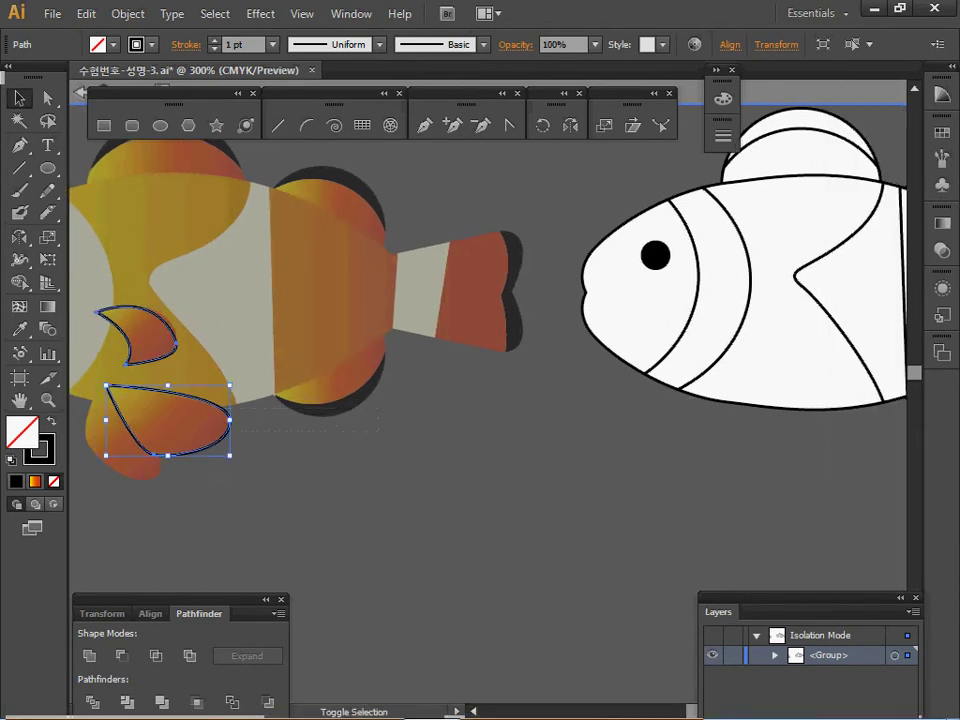
key("ctrl+x")
left_click(545, 454, "ctrl+alt")
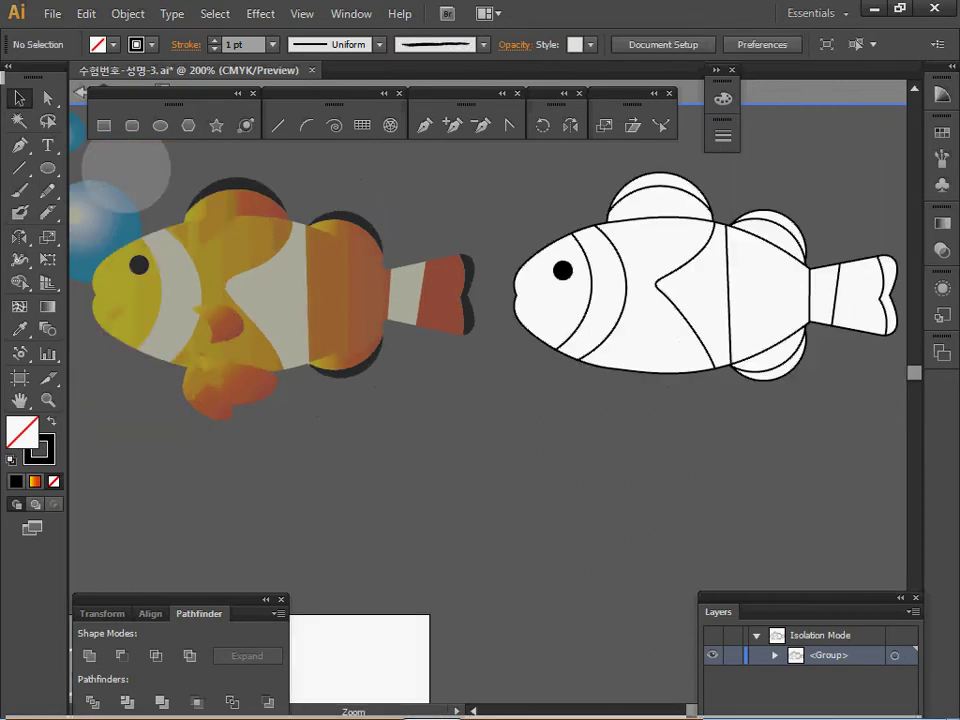
left_click_drag(545, 454, 495, 475)
key("ctrl+z")
key("v")
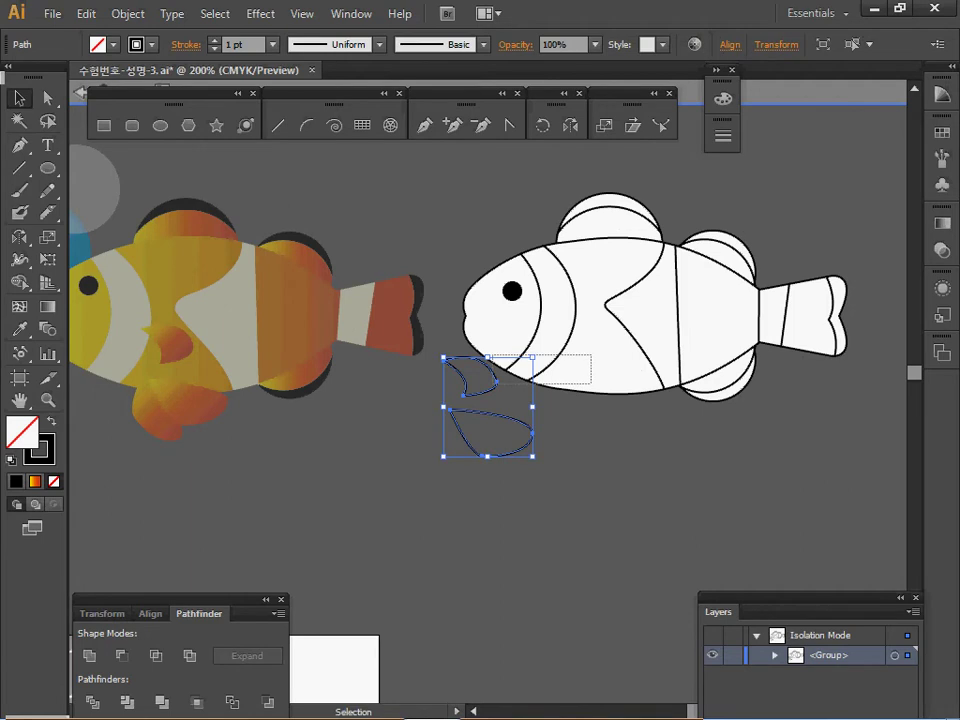
left_click_drag(490, 390, 602, 352)
left_click(610, 475)
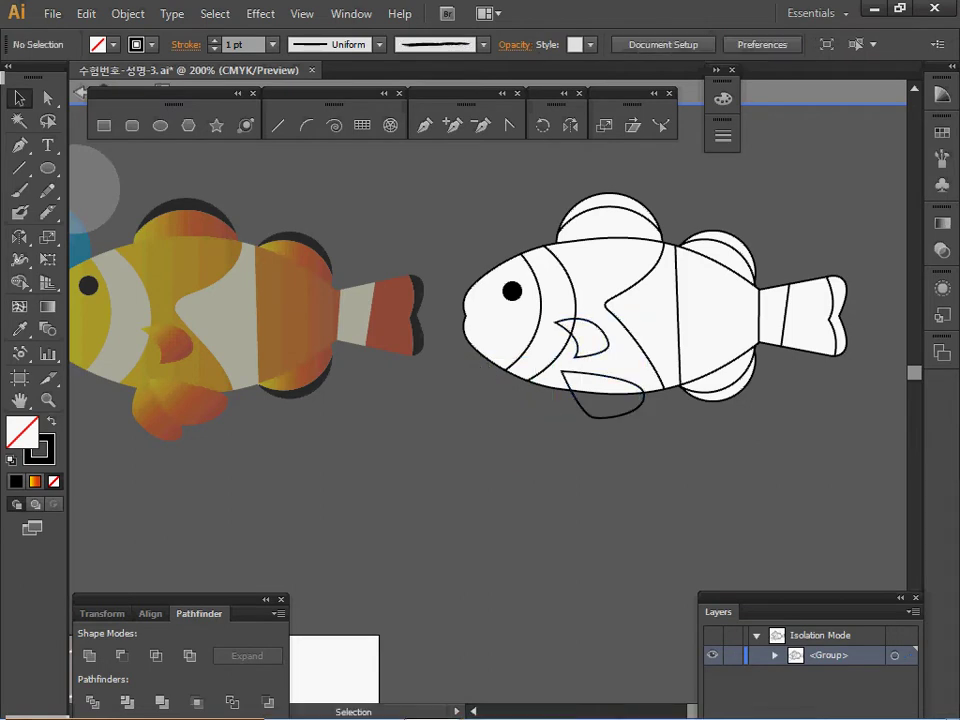
Apply the default white fill and black stroke to the side fin and the lower fin
left_click(608, 417)
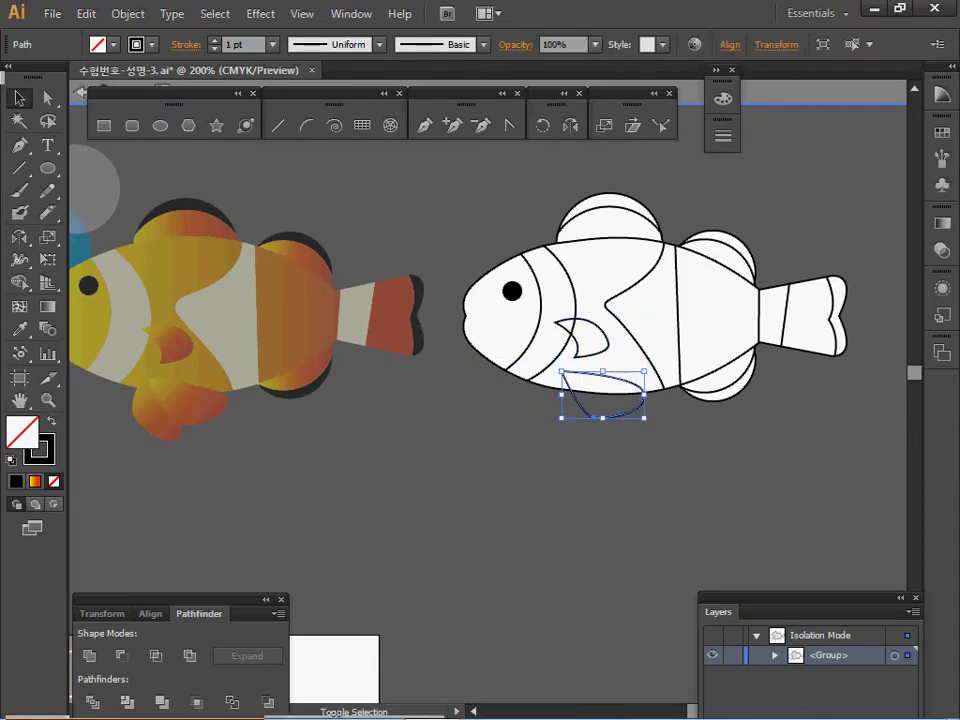
left_click(599, 352, "shift")
key("d")
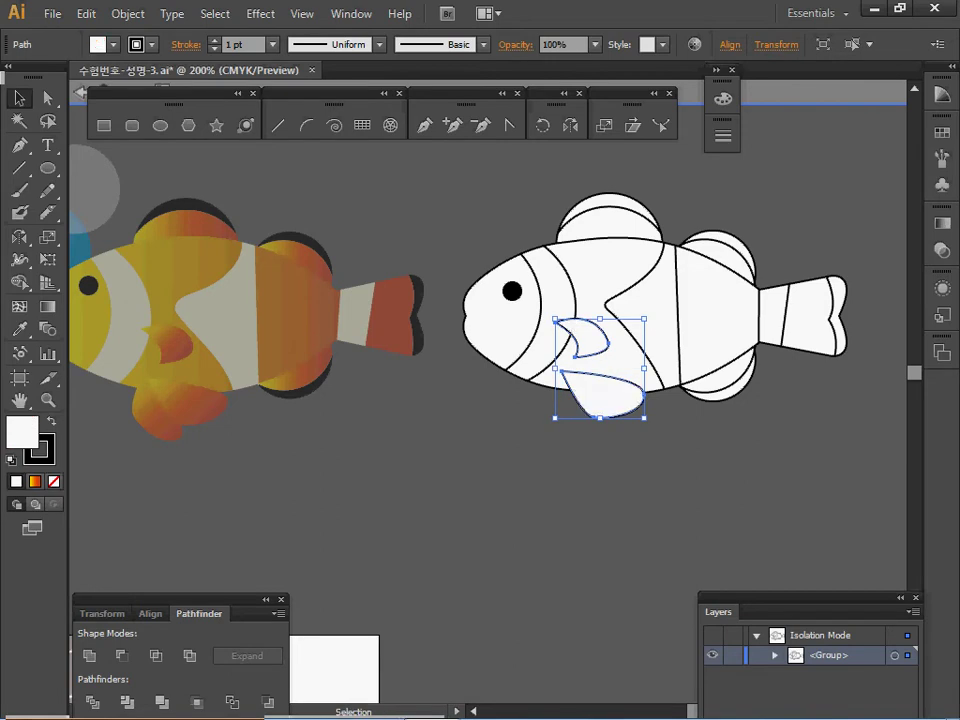
left_click(612, 470)
Rotate a copy of the lower fin clockwise about its pointed tip, placing it behind the original as the second lobe
left_click(606, 400)
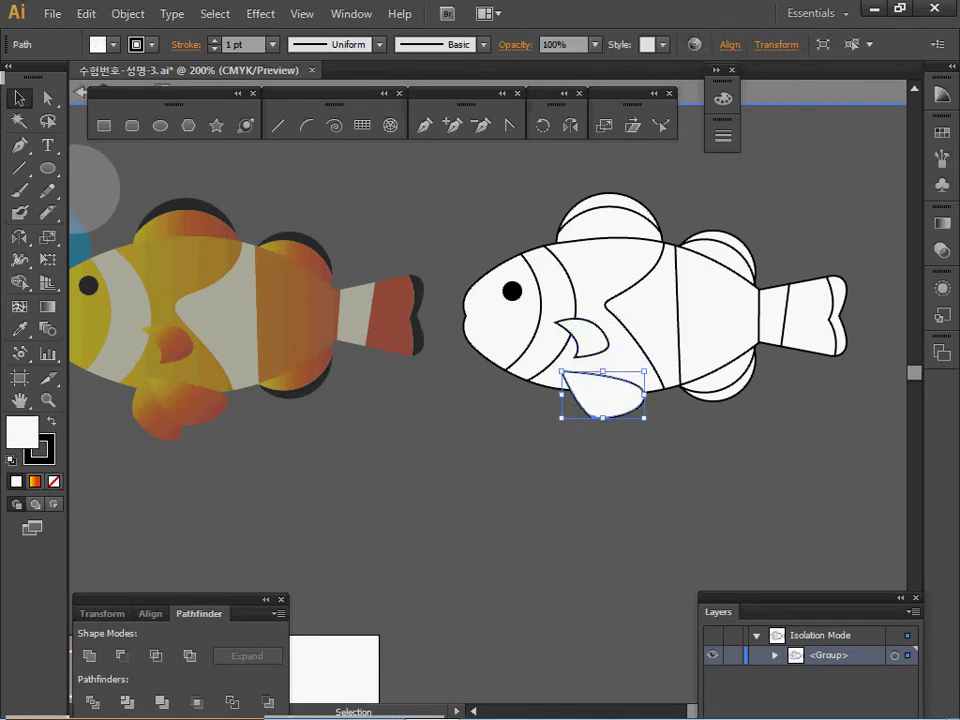
left_click(541, 125)
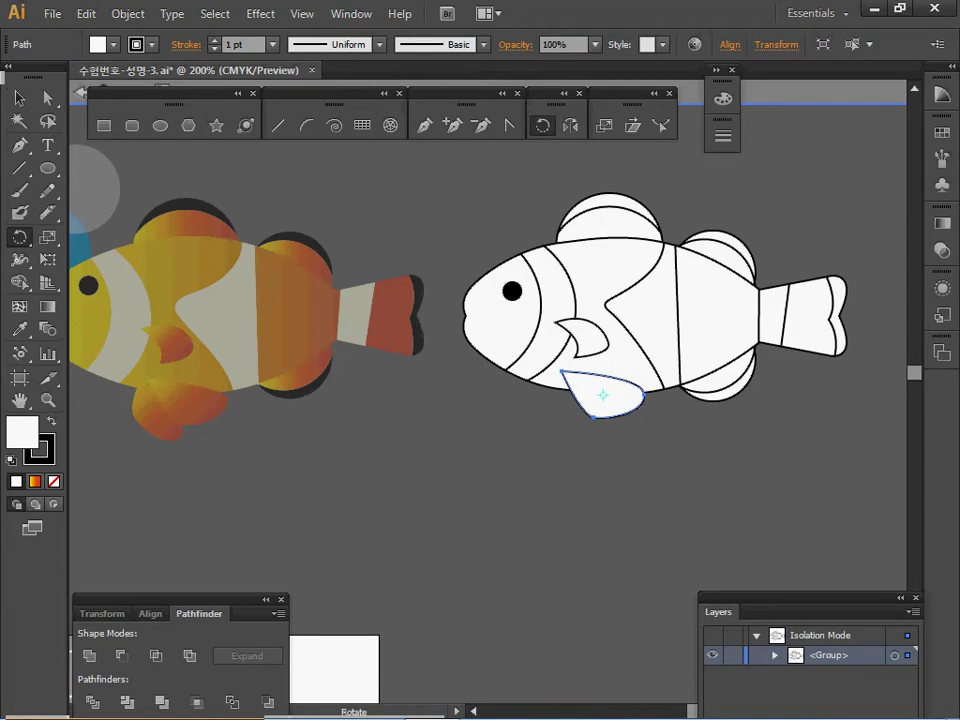
left_click(556, 375)
left_click_drag(642, 396, 624, 431)
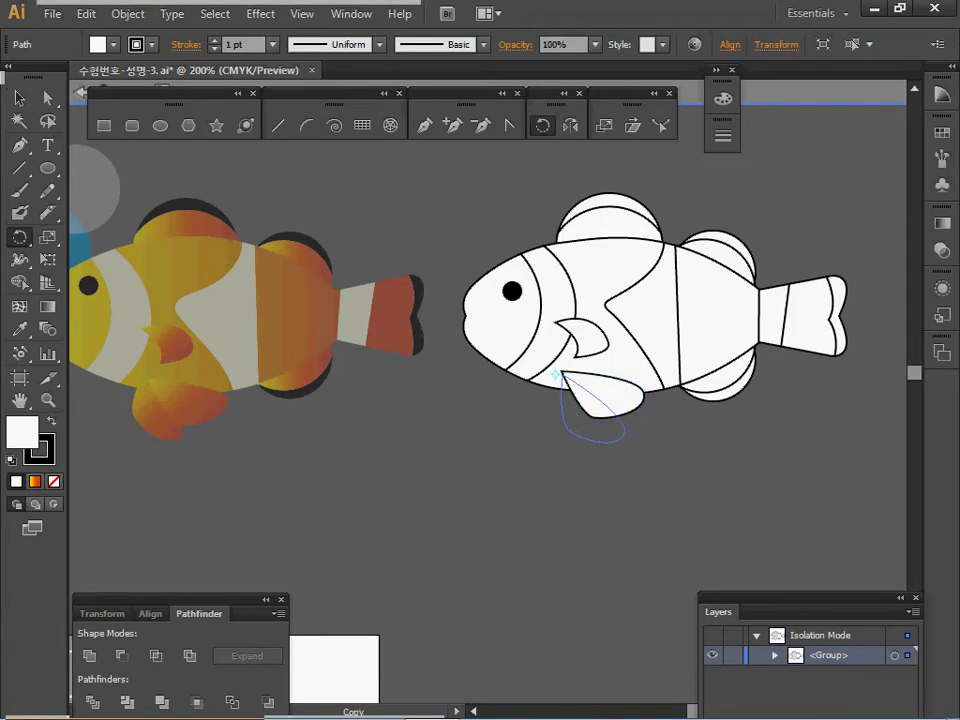
left_click_drag(442, 310, 440, 305)
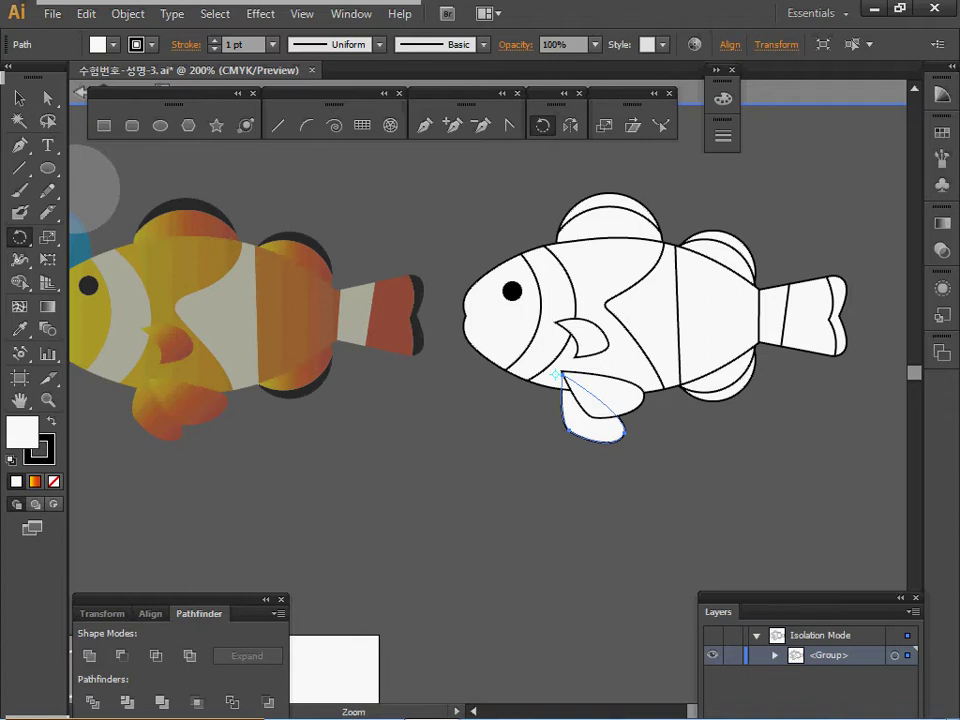
Fill the outer rims of the upper and rear lower fins and the tail tip with solid black, without a stroke
left_click(655, 341, "ctrl+alt")
left_click_drag(655, 341, 806, 298)
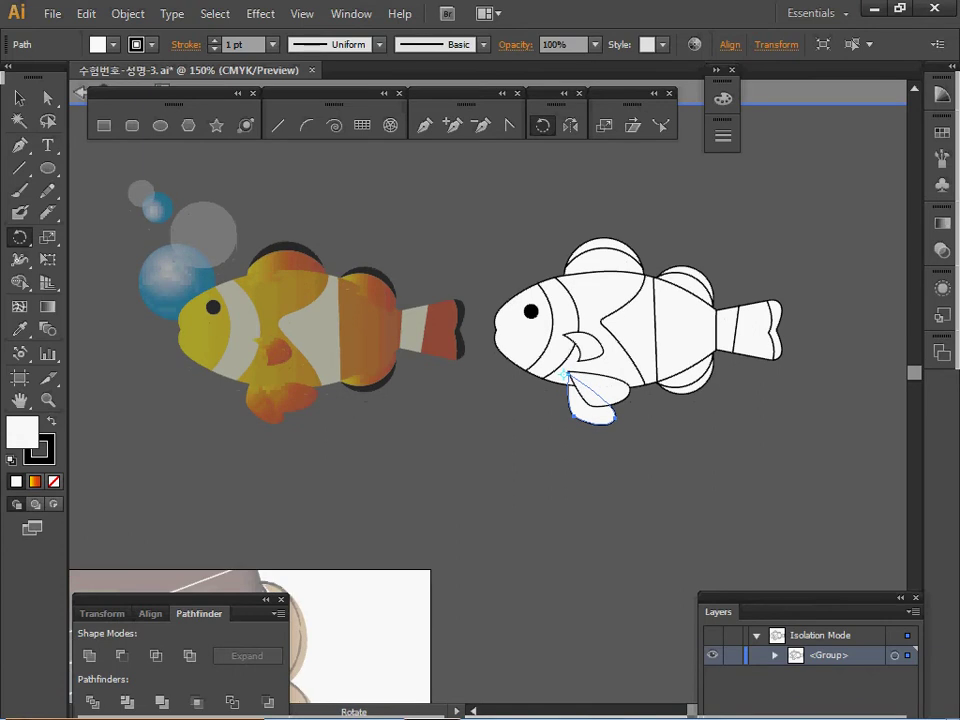
left_click(604, 243, "ctrl")
left_click(690, 271, "ctrl+shift")
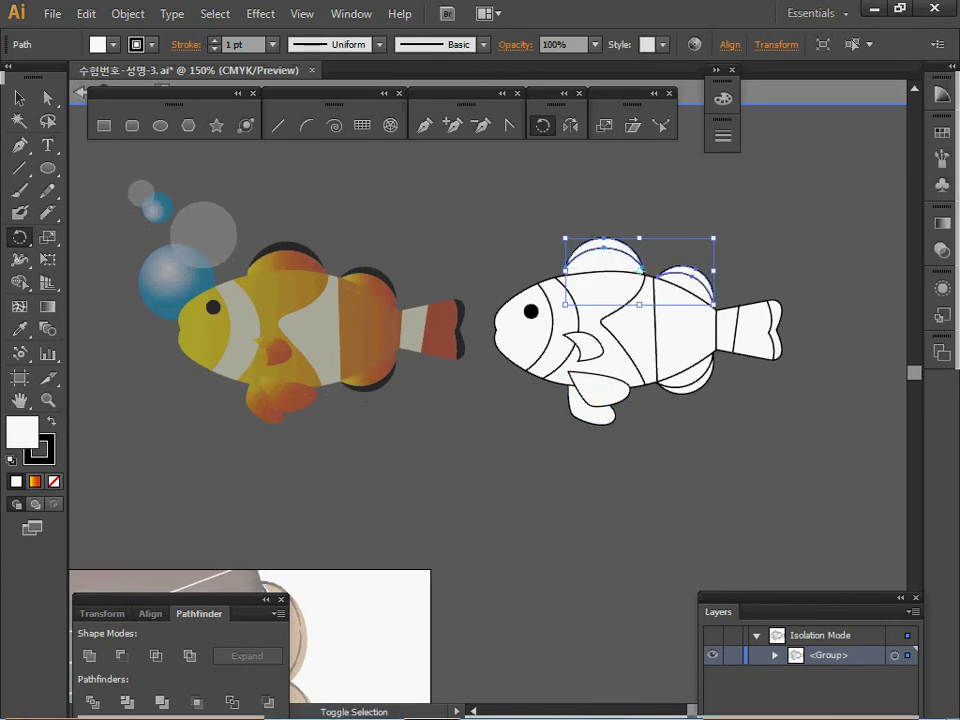
left_click(688, 389, "ctrl+shift")
left_click(777, 318, "ctrl+shift")
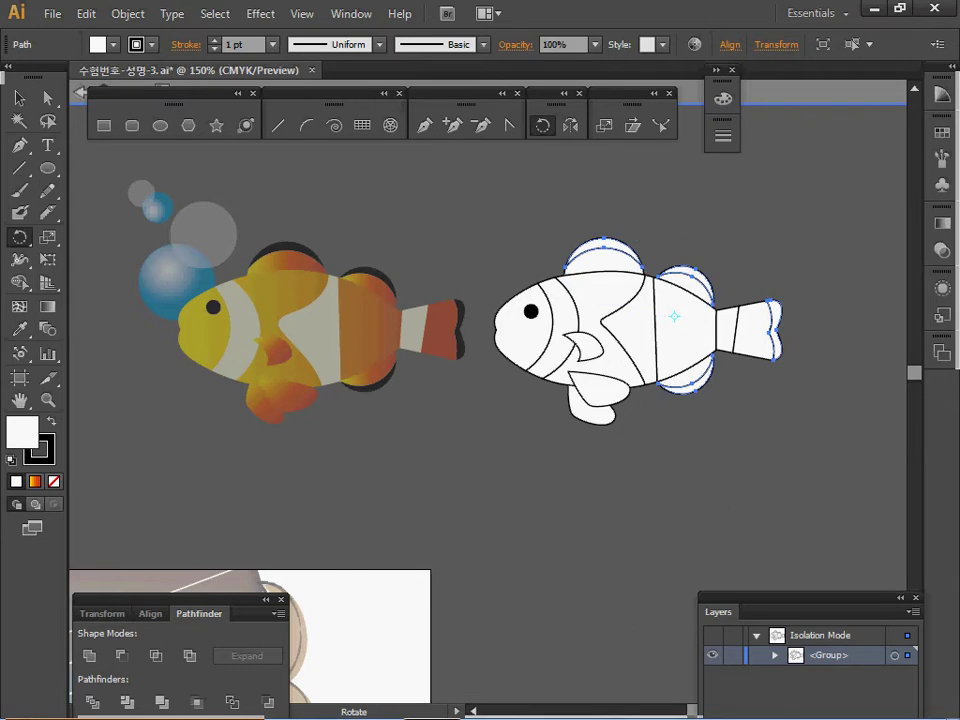
key("shift+x")
key("x")
key("slash")
left_click(716, 70)
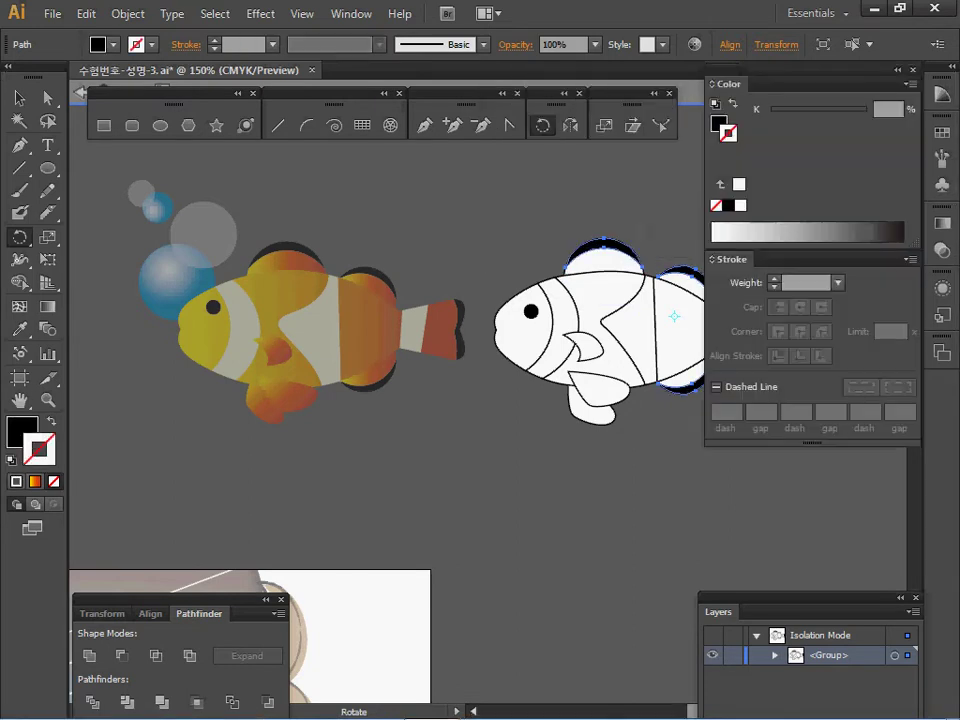
key("x")
key("space")
left_click_drag(620, 450, 526, 470)
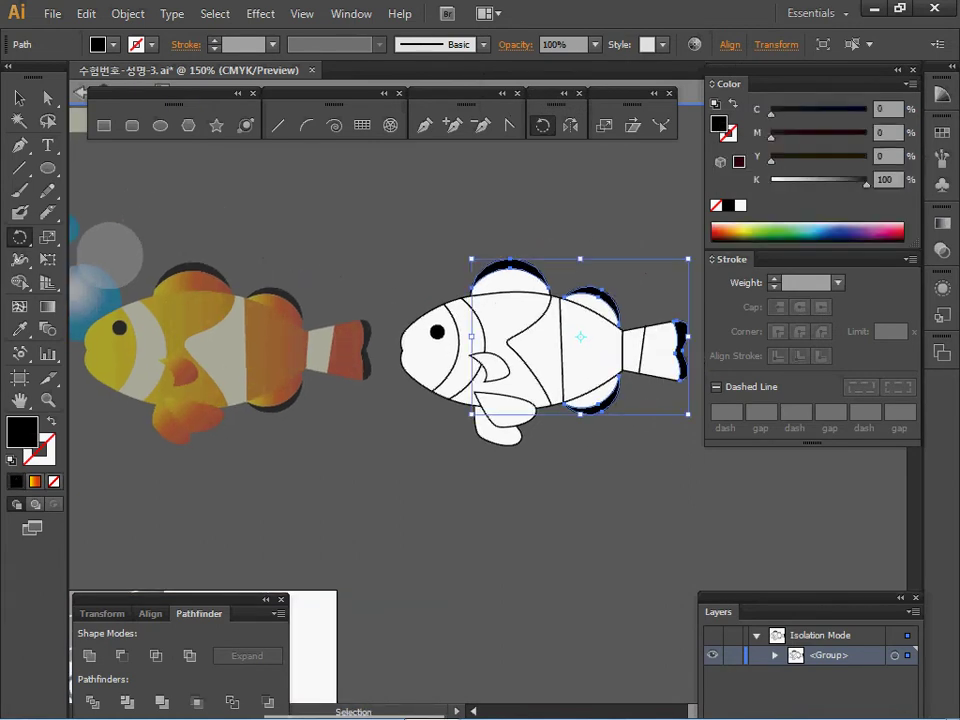
key("ctrl+shift+a")
Fill the redrawn fish's head, mid-body and tail bands with the reference's cream colour (C 0, M 0, Y 20, K 0), without a stroke
left_click(472, 335, "ctrl")
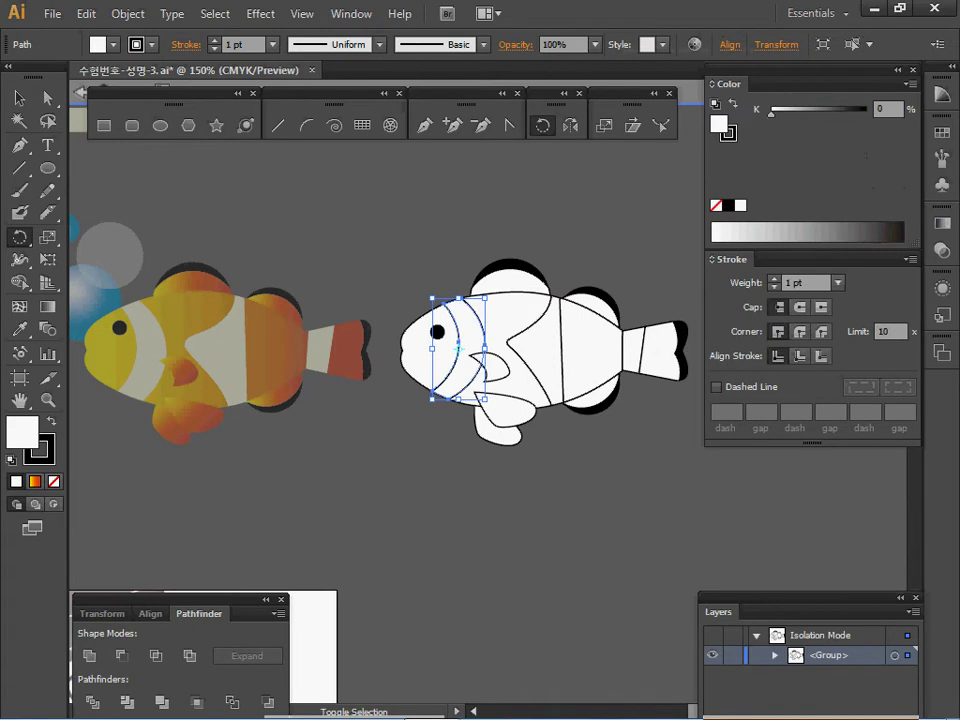
left_click(541, 352, "ctrl+shift")
left_click(632, 350, "ctrl+shift")
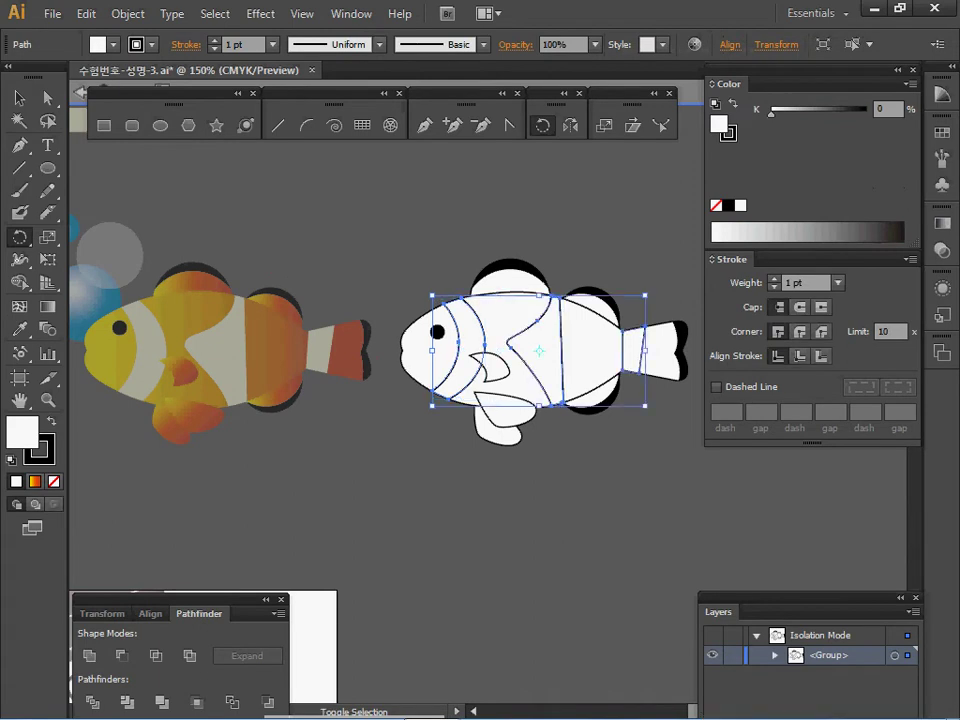
key("i")
left_click(226, 345)
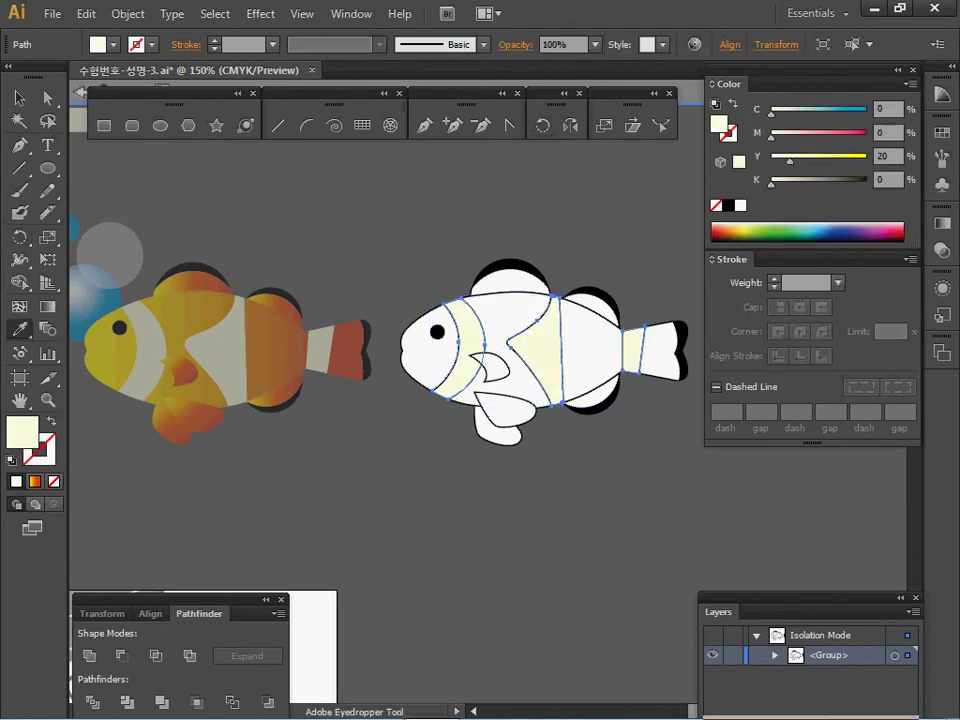
key("v")
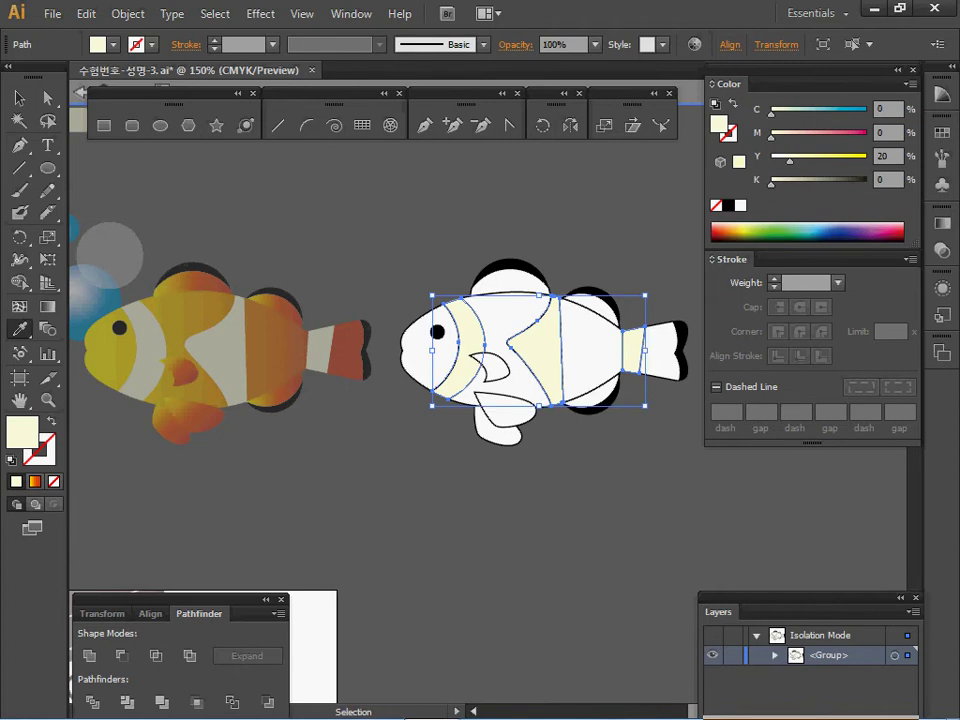
left_click(385, 460, "ctrl")
Copy the reference body's yellow-to-orange gradient onto the redrawn fish's head, front body, rear body and tail
left_click(424, 358, "ctrl")
left_click(506, 325, "ctrl+shift")
left_click(590, 350, "ctrl+shift")
left_click(660, 351, "ctrl+shift")
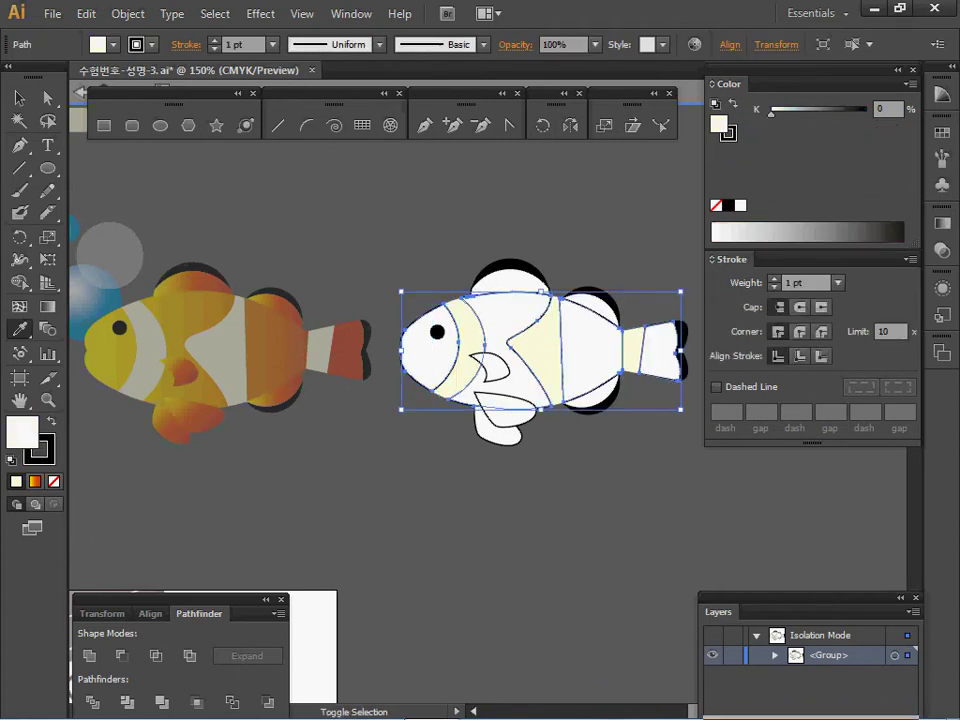
left_click(275, 350)
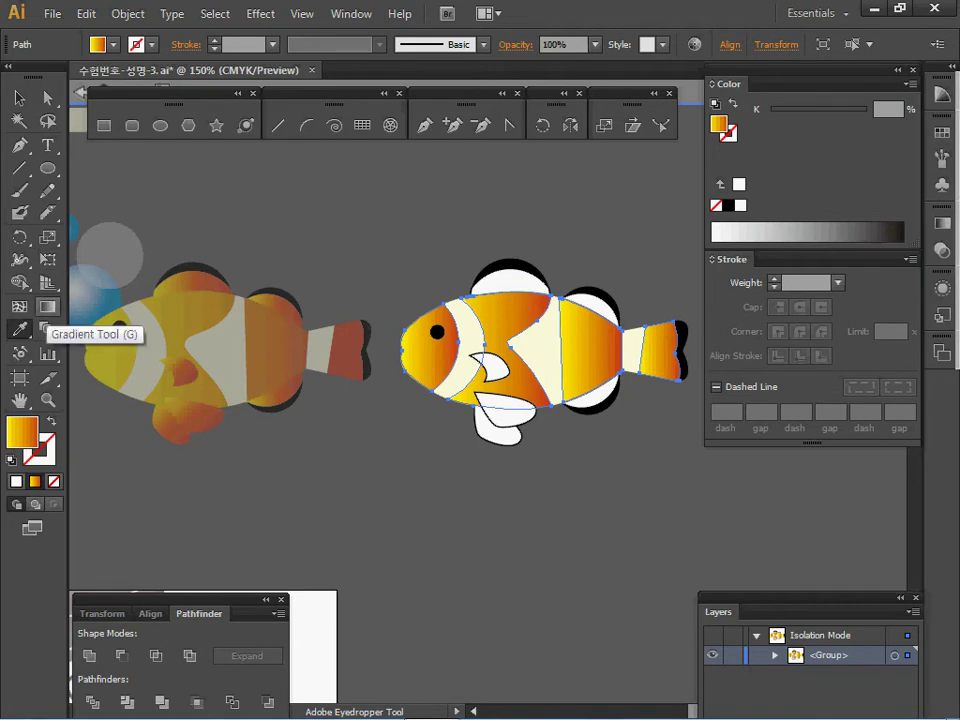
Stretch one continuous horizontal gradient with the Gradient tool across the selected body sections, from the snout to the tail
left_click(47, 306)
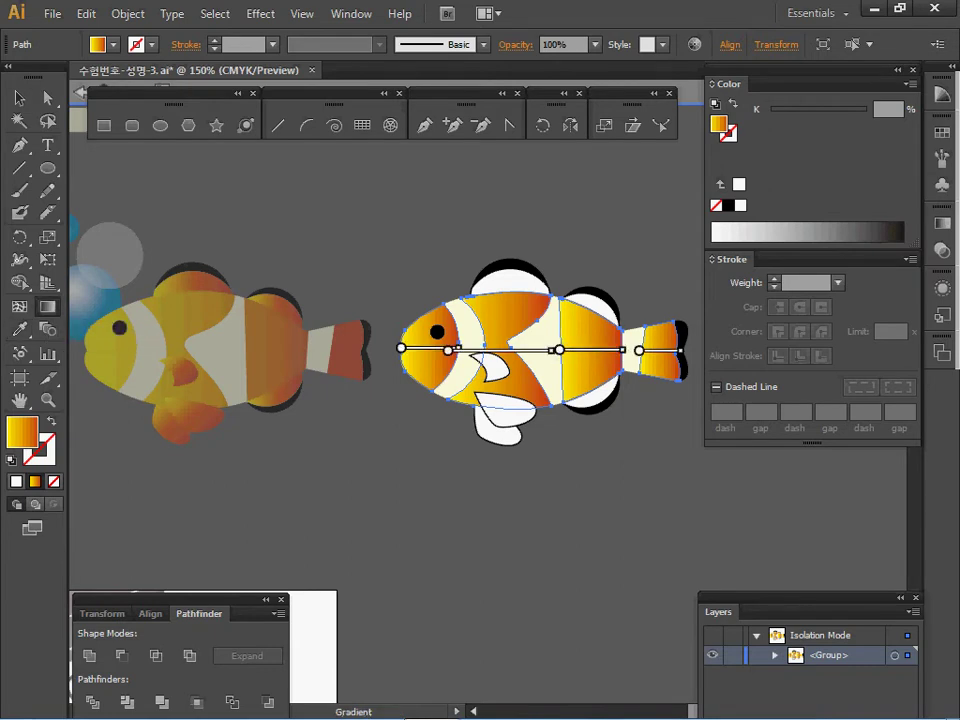
mouse_move(412, 331)
left_mouse_down()
mouse_move(681, 336)
mouse_move(668, 341)
mouse_move(668, 332)
left_mouse_up()
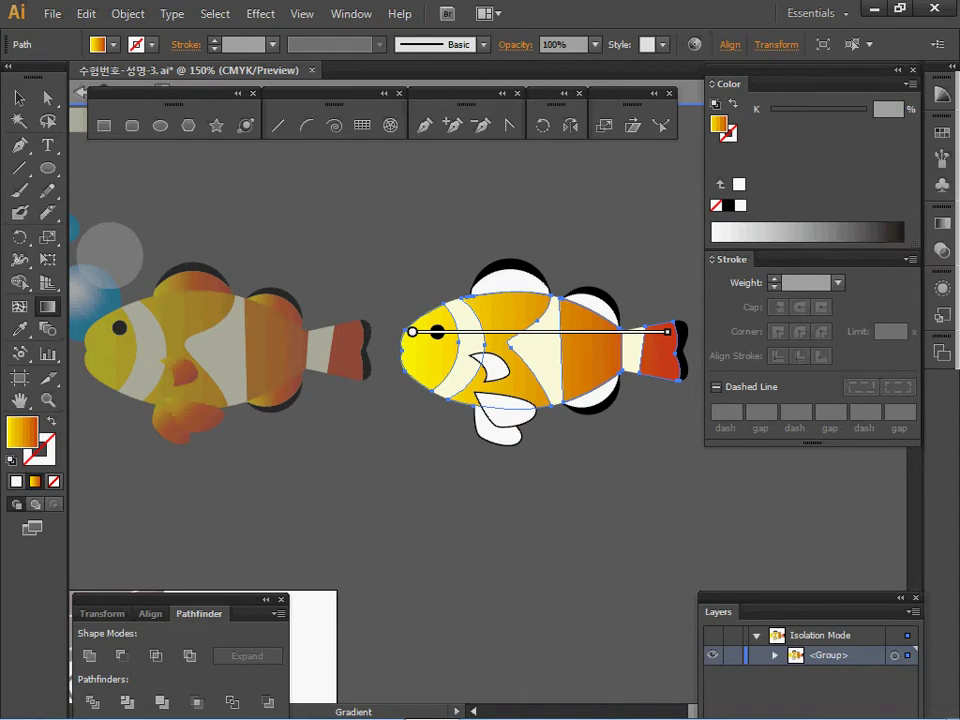
key("v")
key("ctrl+shift+a")
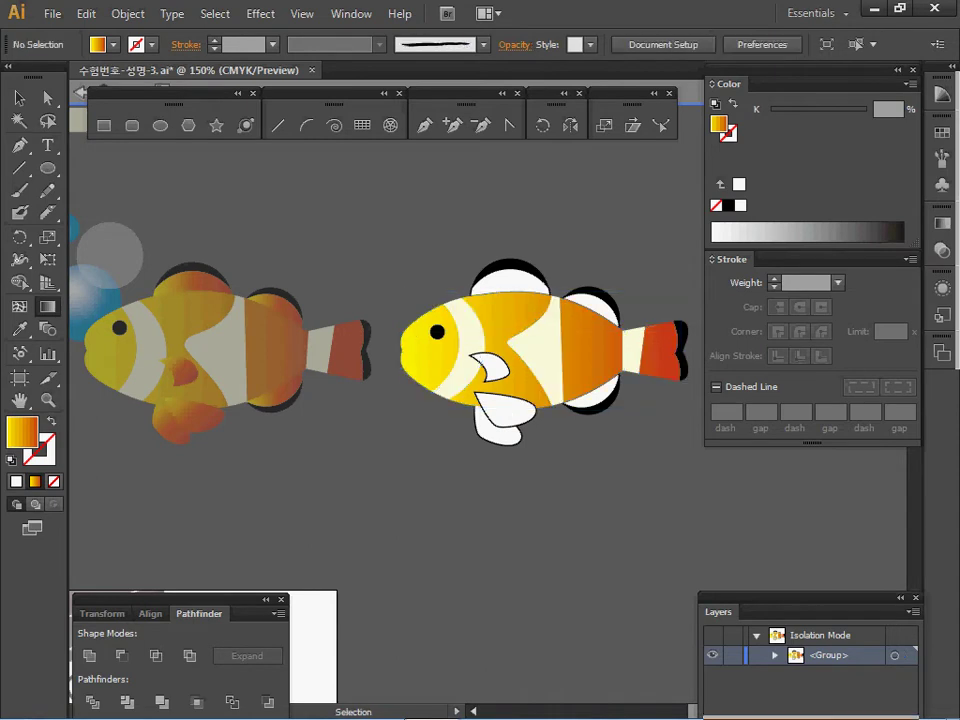
Apply the reference fins' yellow-to-red gradient to the side fin and both lower fin lobes, without a stroke
left_click(490, 372)
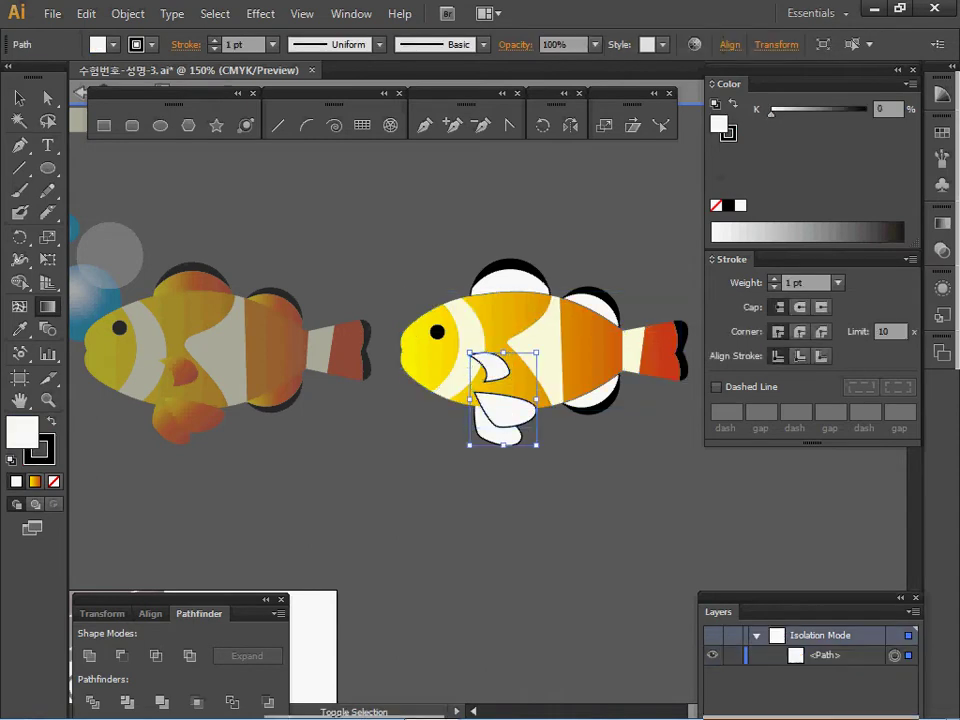
key("ctrl+shift+a")
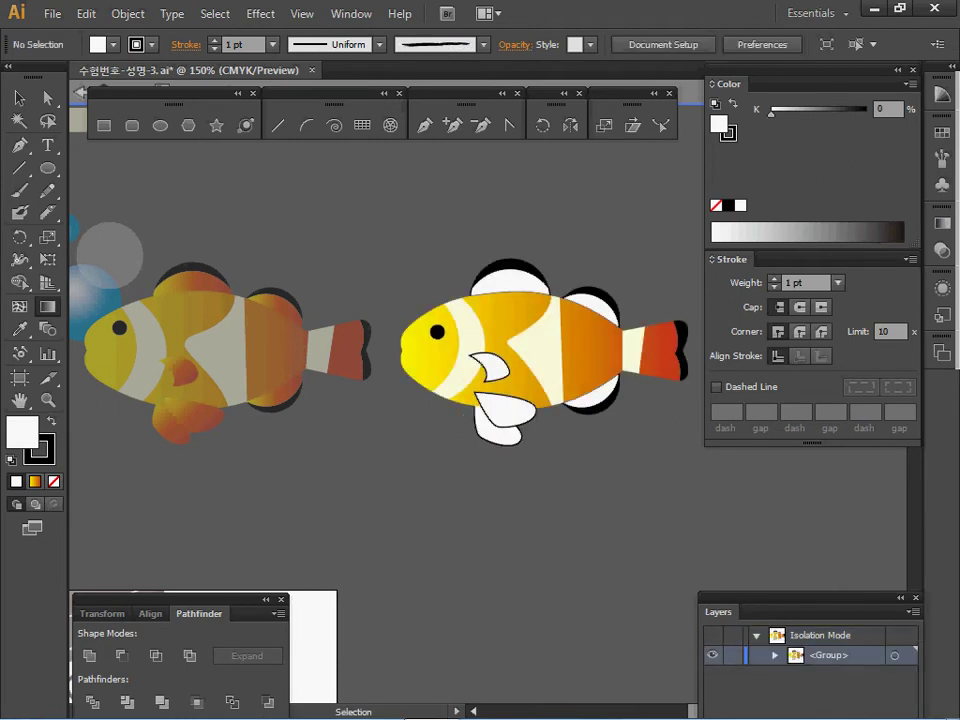
left_click(492, 368, "ctrl")
left_click(509, 409, "ctrl+shift")
key("g")
key("i")
left_click(508, 328)
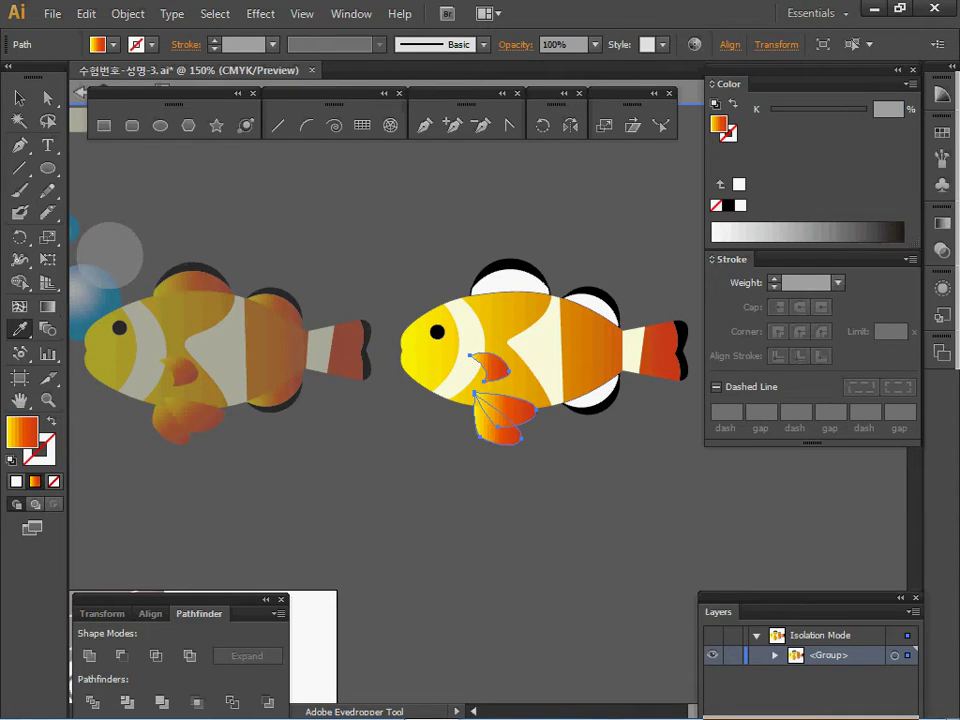
Set the linear gradient angle of the side fin and lower fin lobes to -45°
left_click(942, 223)
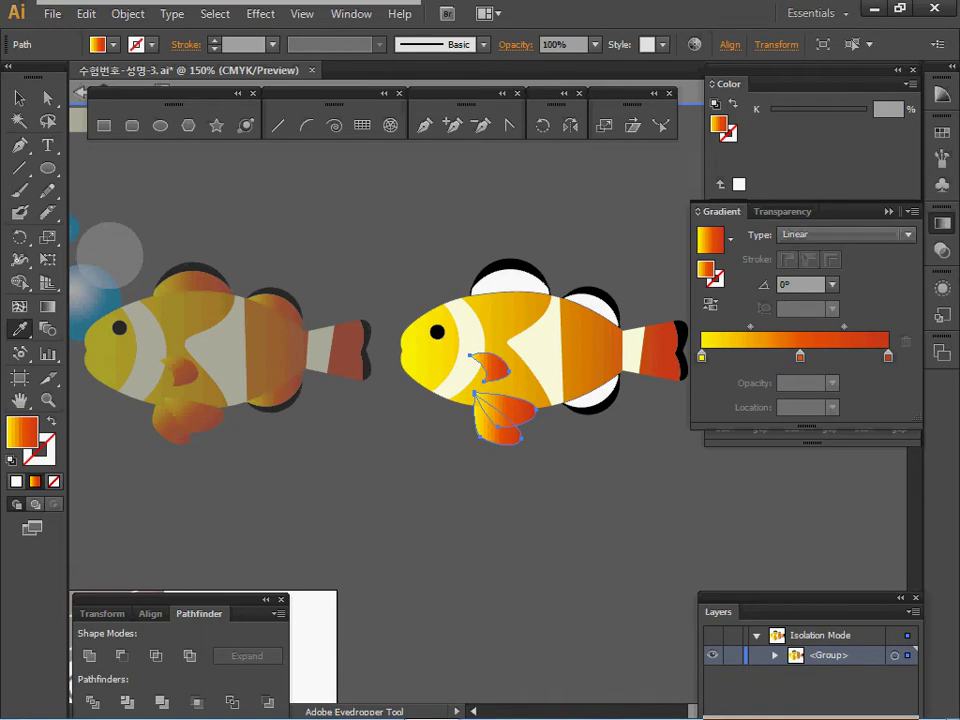
left_click(701, 355)
left_click(800, 356)
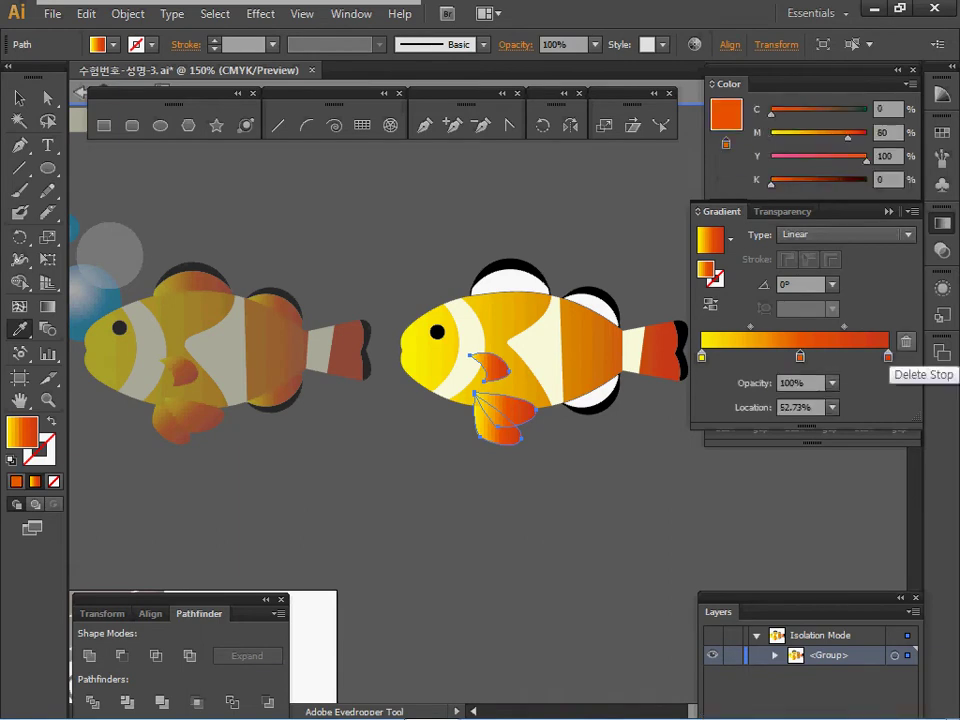
left_click(888, 355)
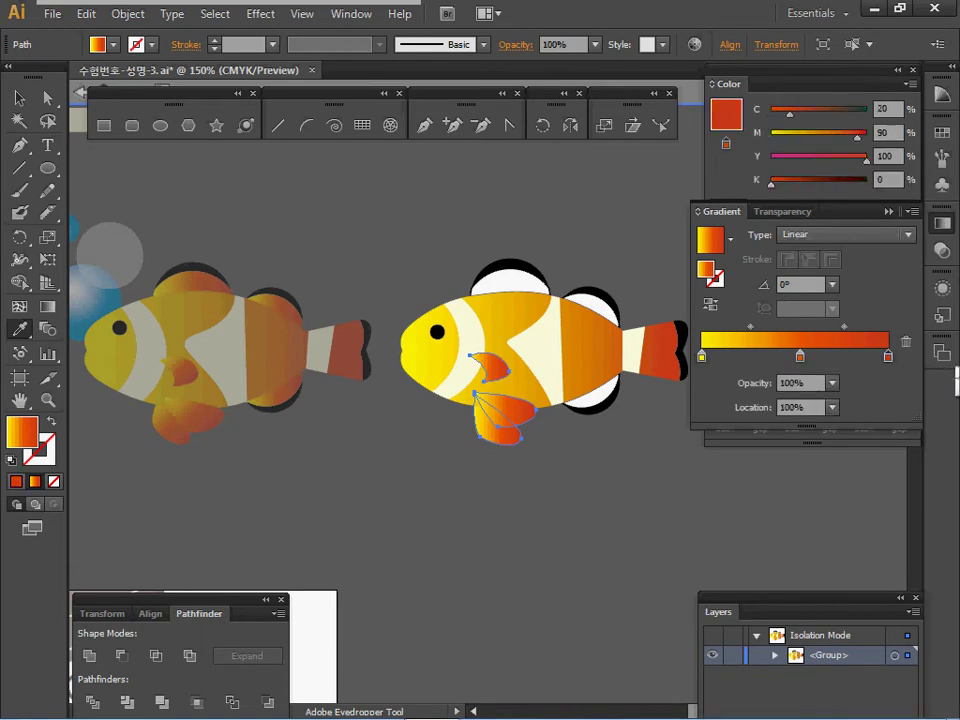
left_click(832, 284)
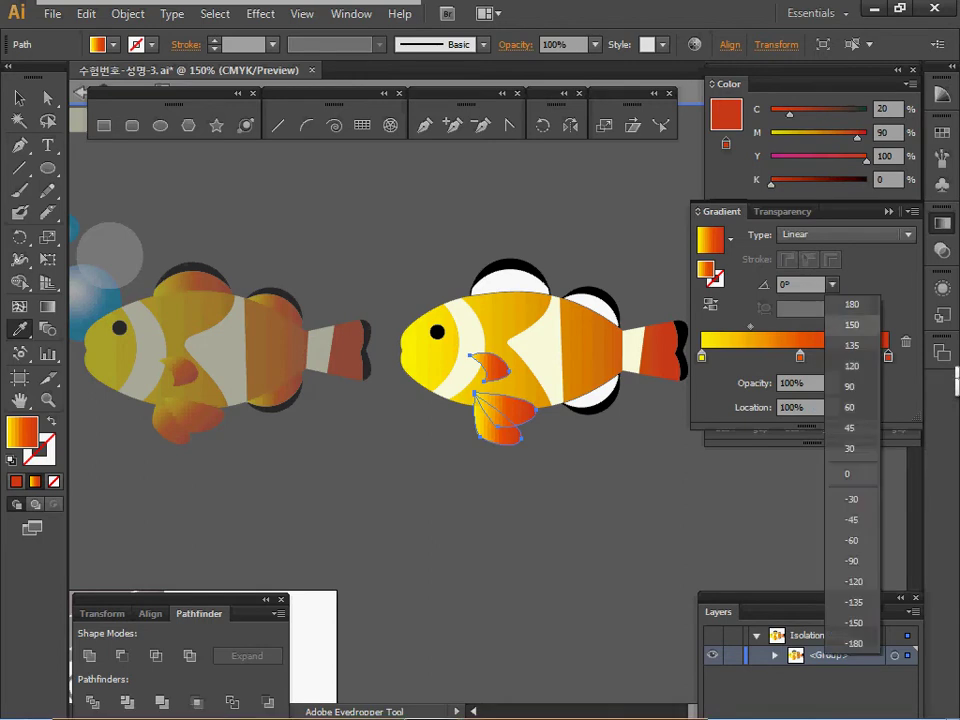
left_click(851, 519)
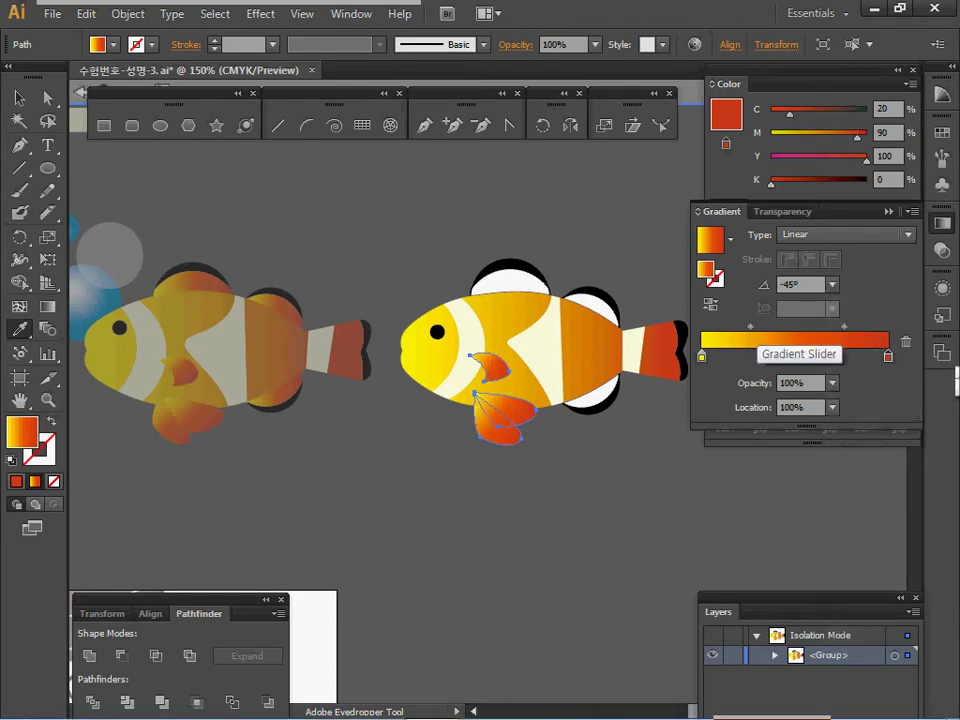
left_click(800, 354)
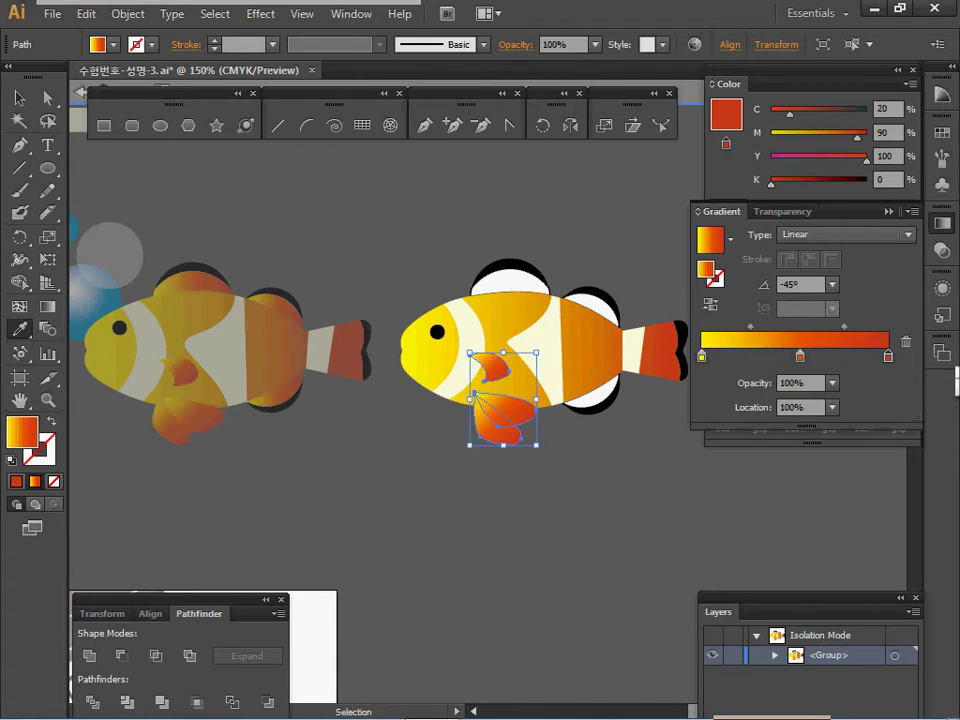
Apply the yellow-to-red linear gradient at 0° to the inner parts of the two upper fins and the rear lower fin
left_click(511, 283, "ctrl")
left_click(597, 305, "ctrl+shift")
left_click(599, 394, "ctrl+shift")
left_click(507, 415)
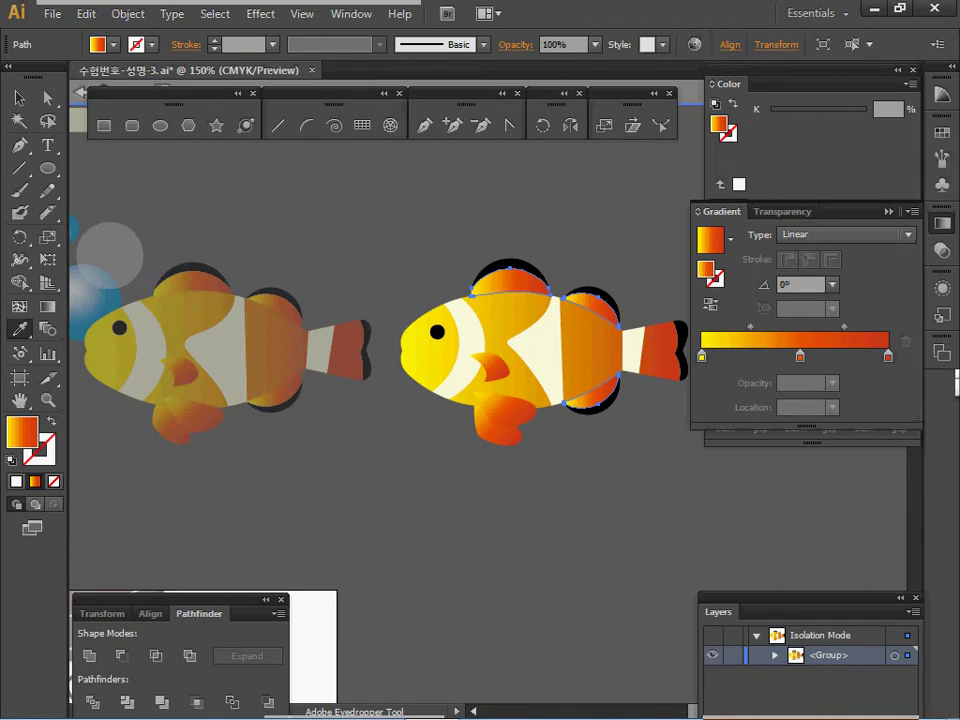
left_click(942, 223)
left_click(640, 230, "ctrl")
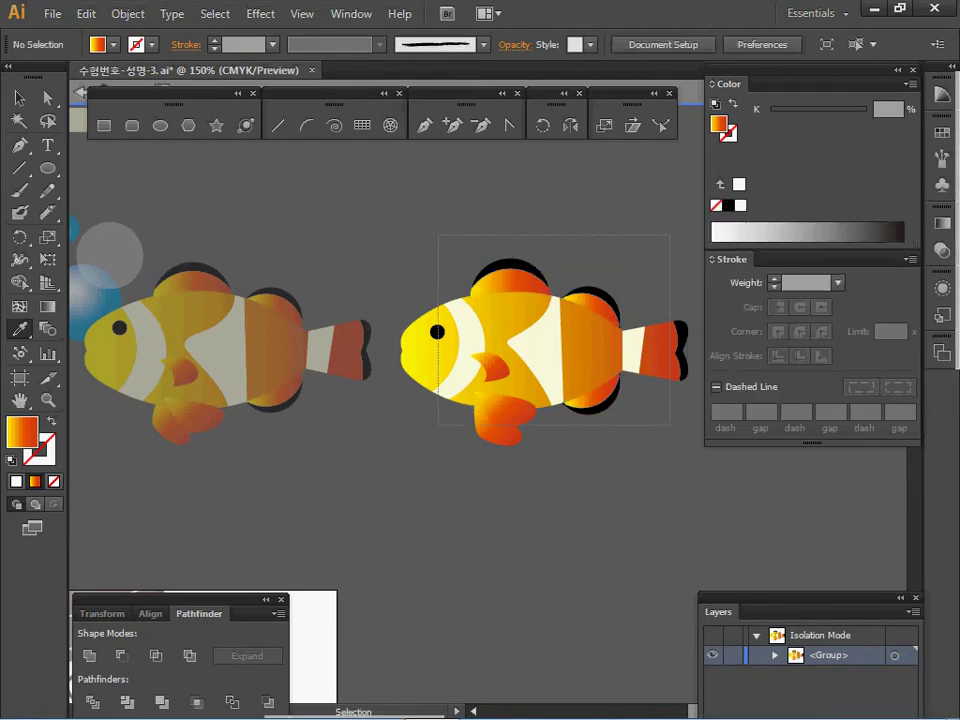
Remove the stroke from every part of the redrawn fish and leave isolation mode
key("ctrl+a")
key("i")
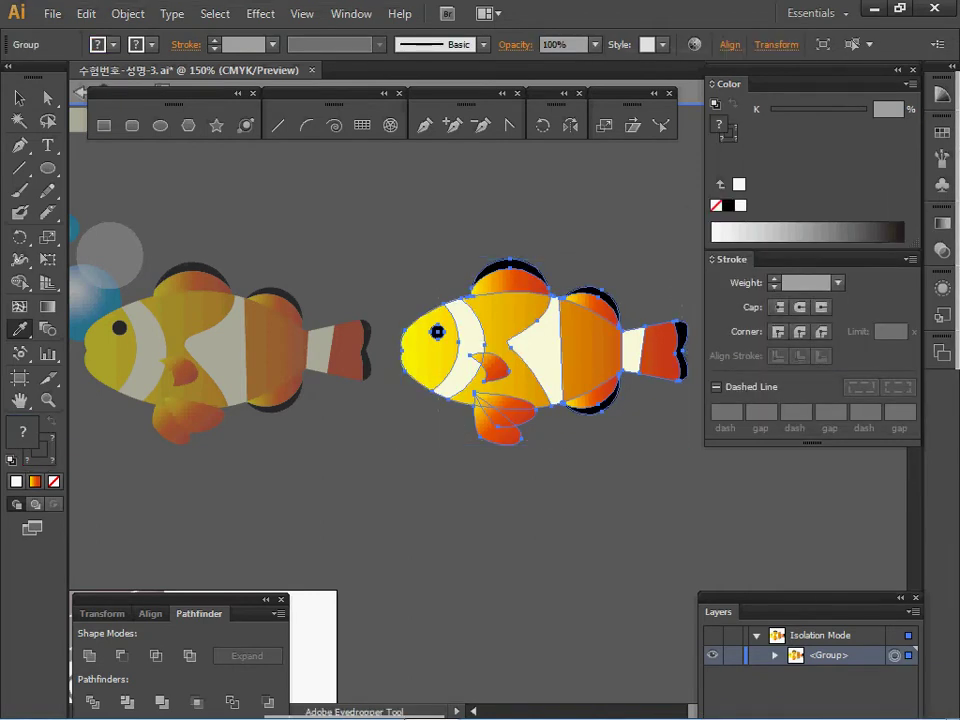
key("x")
left_click(54, 481)
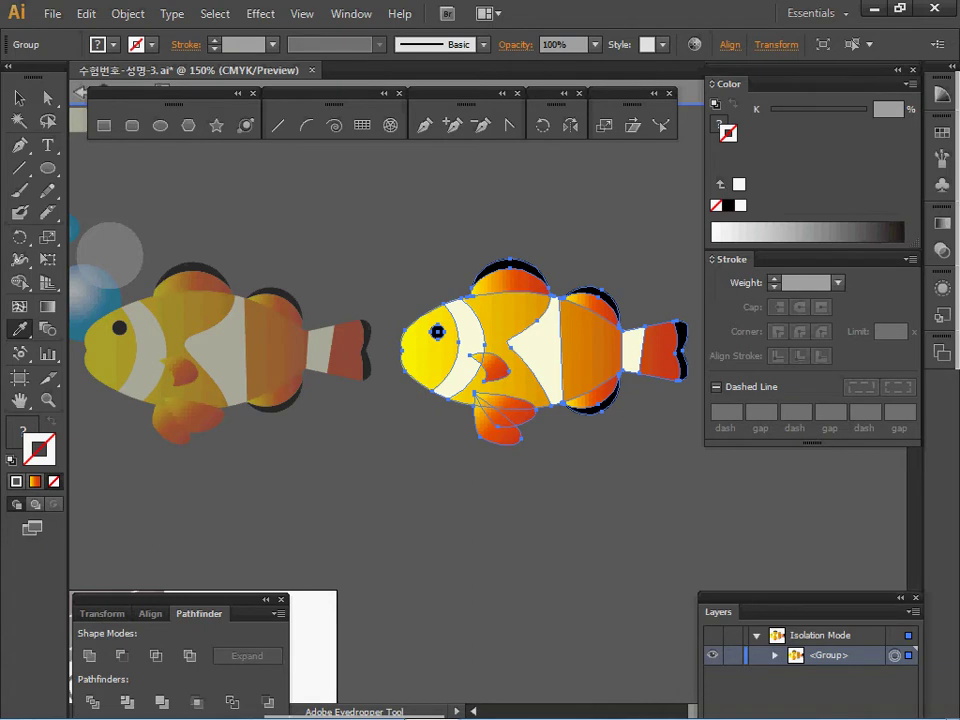
key("v")
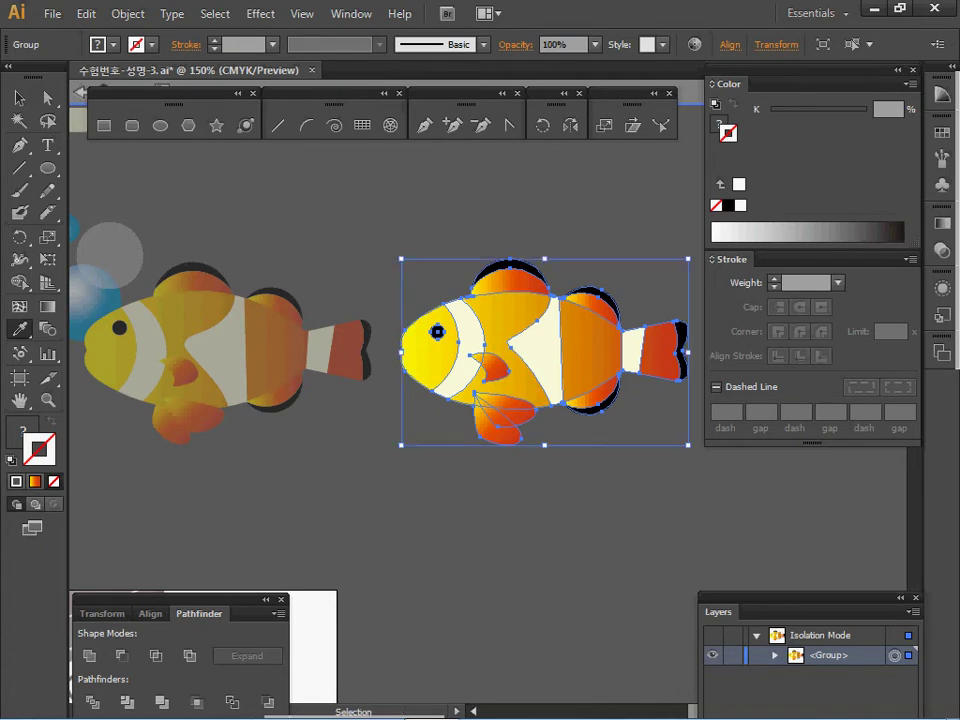
key("ctrl+shift+a")
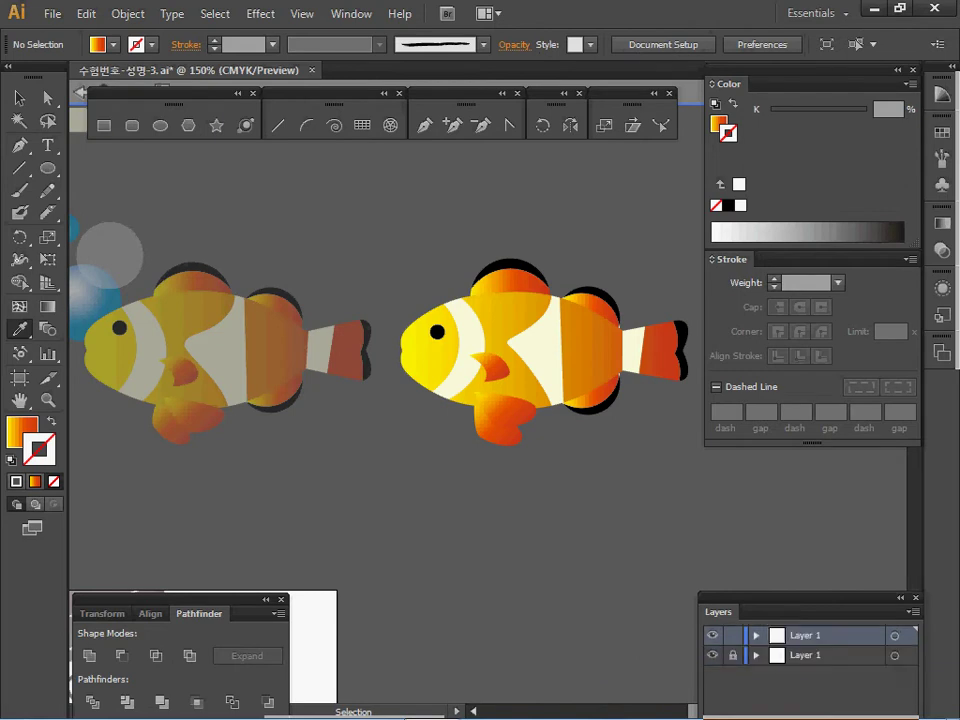
key("Escape")
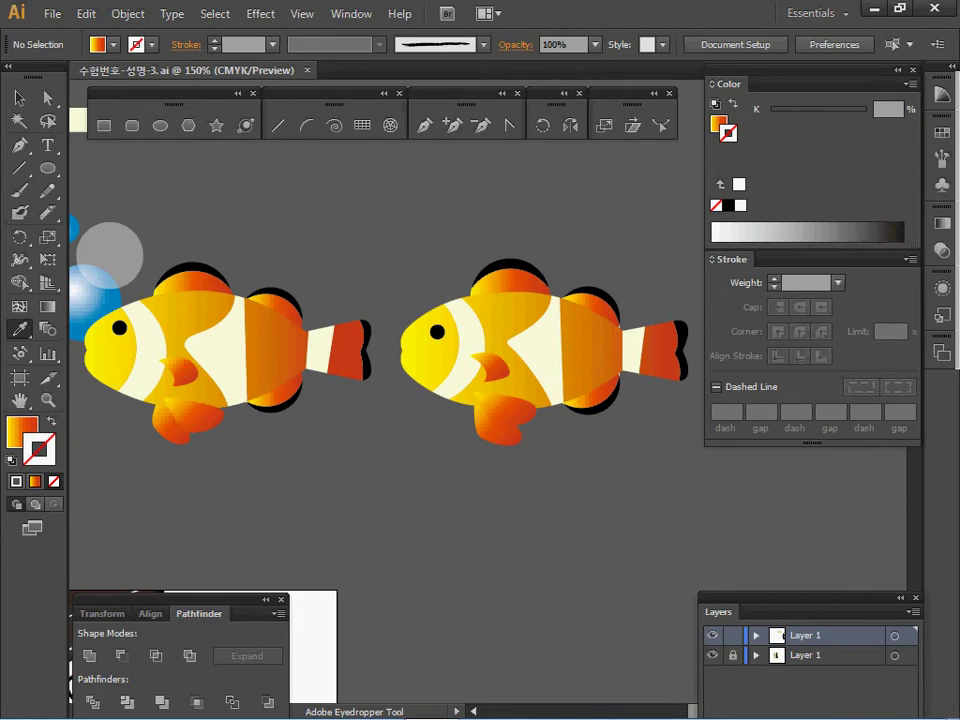
Draw a circle the size of the reference's large blue bubble, overlapping the upper front of the redrawn fish's head
key("z")
key("space")
left_click_drag(380, 360, 423, 360)
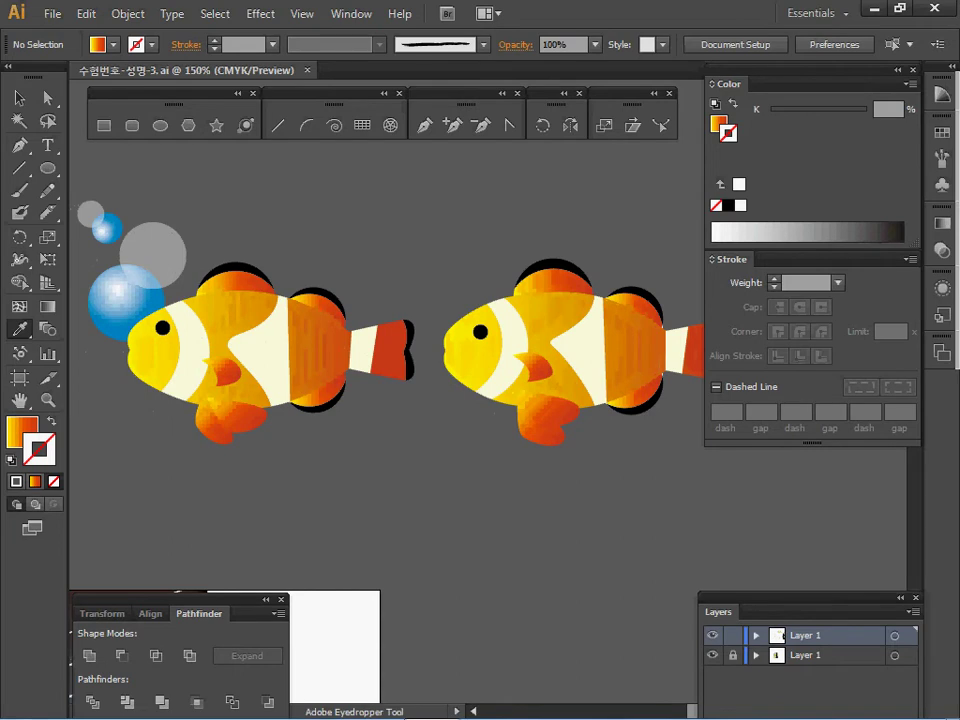
key("l")
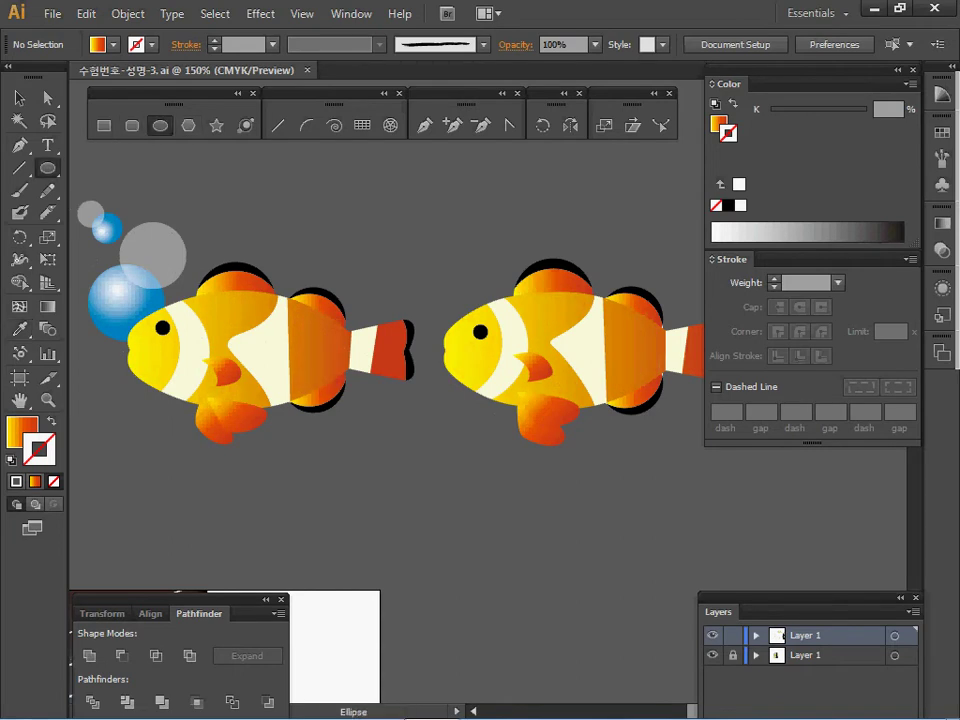
key("alt")
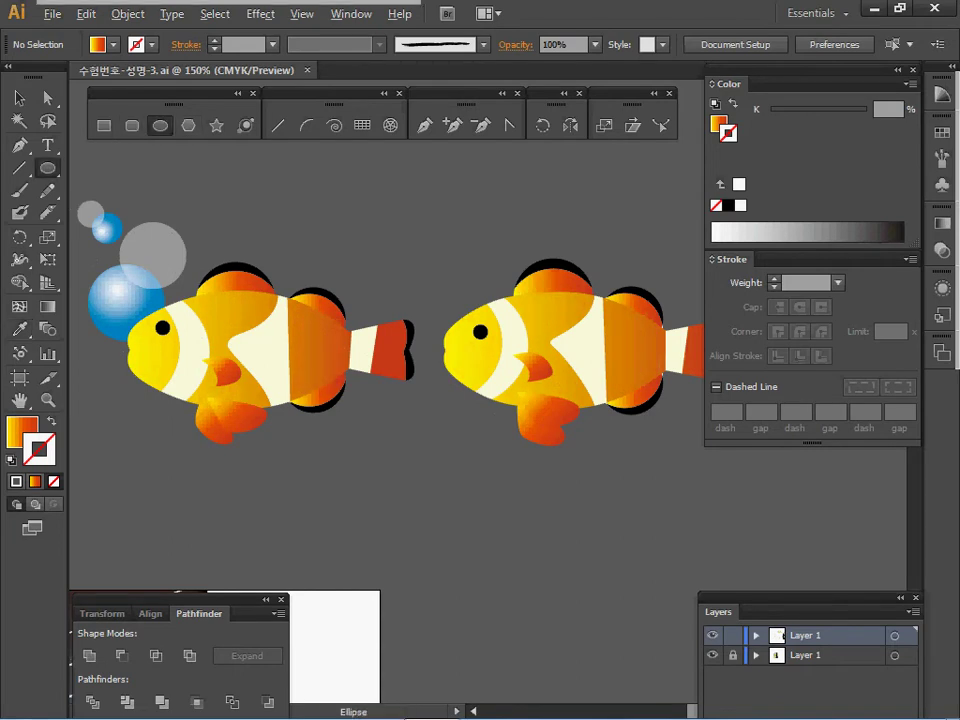
left_click_drag(467, 307, 502, 341)
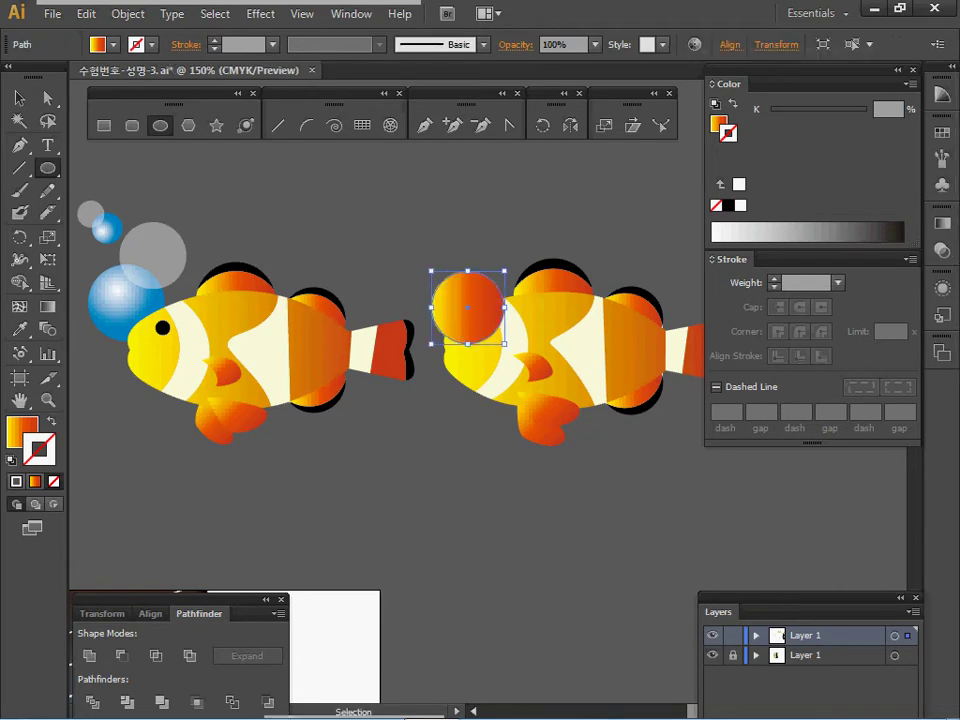
key("i")
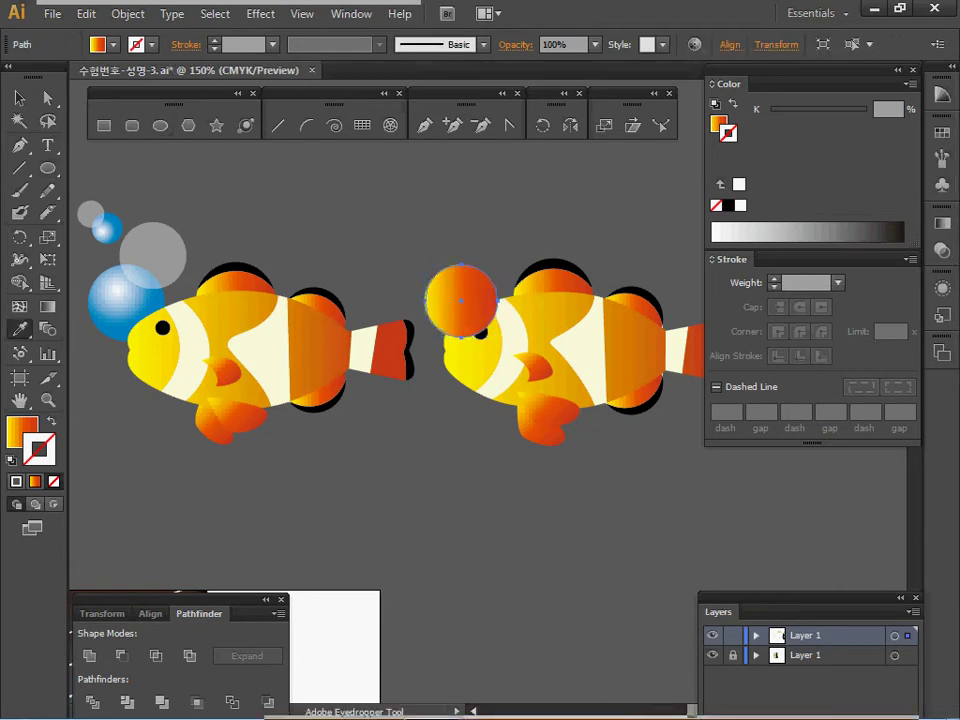
Fill the bubble over the redrawn fish's head with the reference bubble's blue radial gradient and send it behind the fish
left_click(118, 299)
key("v")
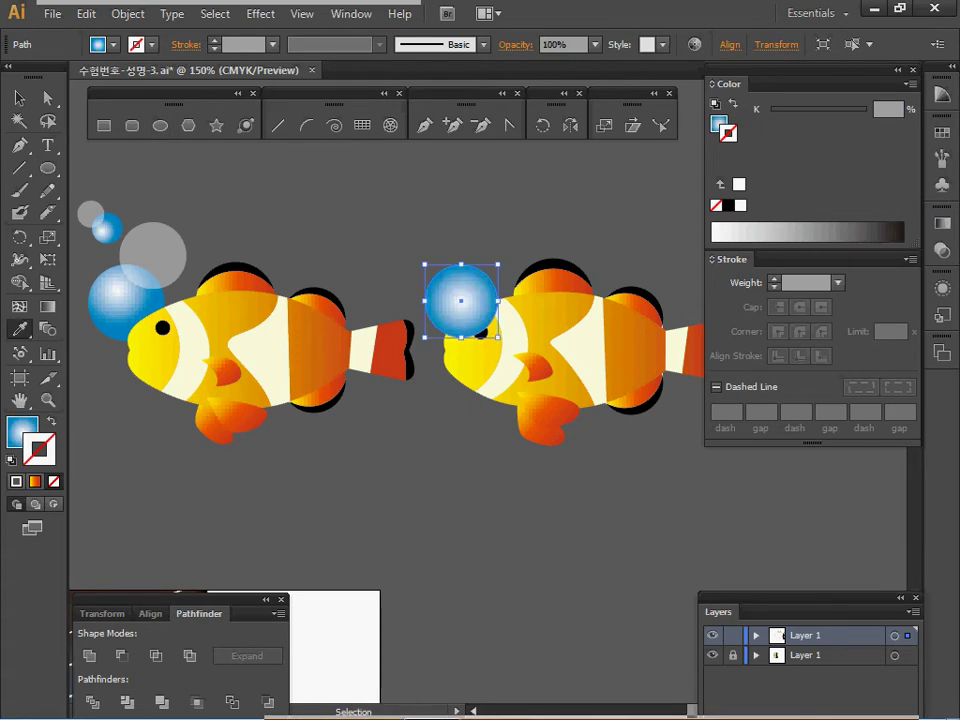
key("ctrl+shift+bracketleft")
key("i")
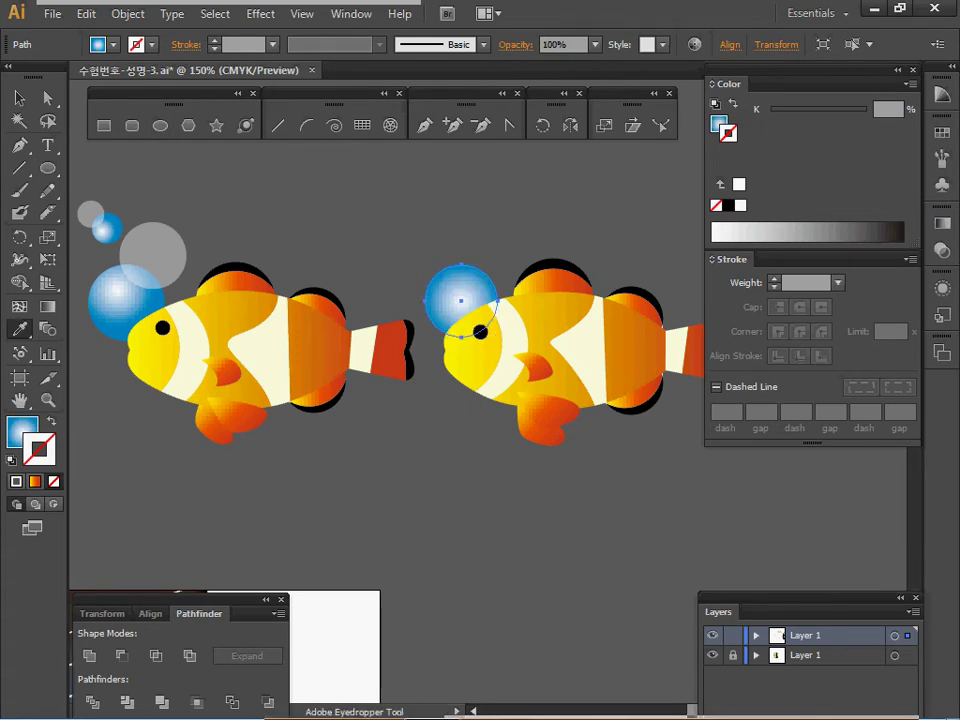
Check the CMYK colour values of the white and blue stops in the large bubble's radial gradient
key("ctrl+F9")
key("x")
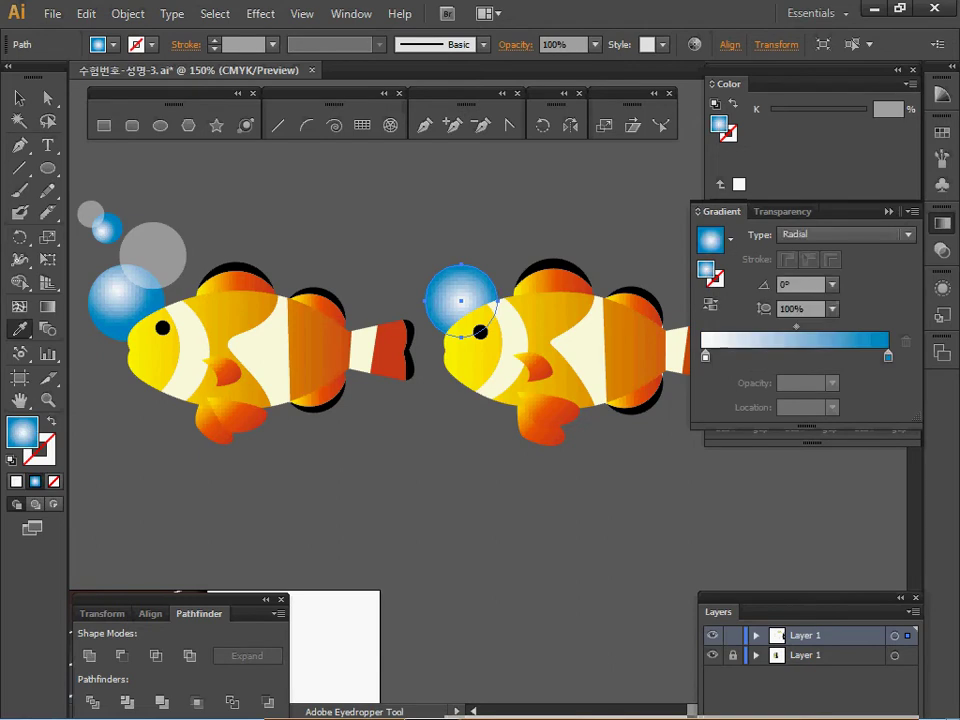
left_click(705, 356)
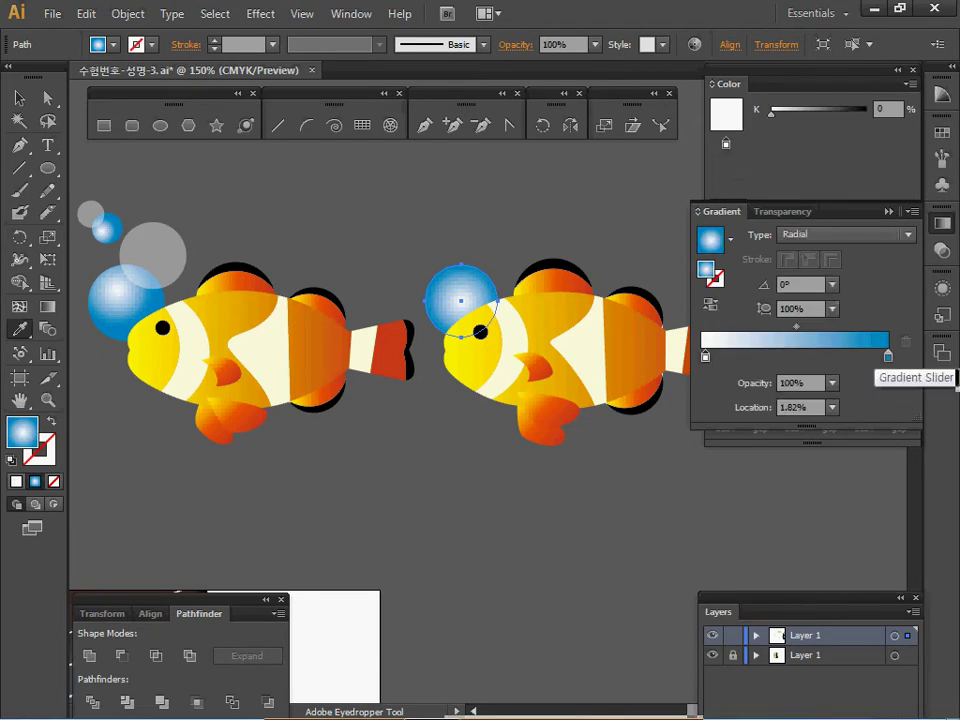
left_click(912, 83)
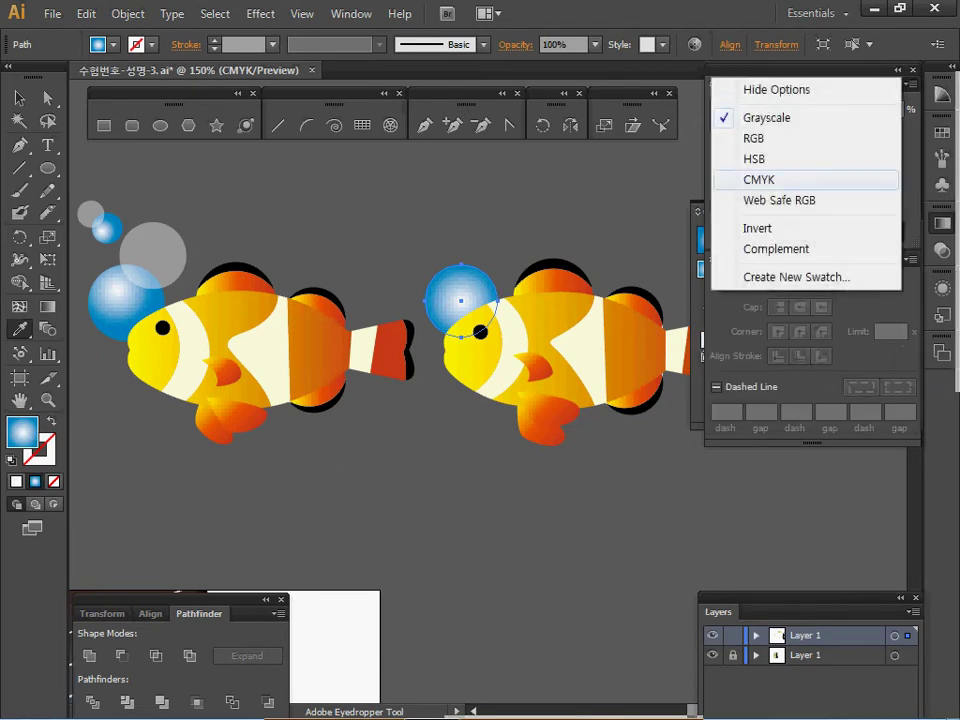
left_click(762, 180)
left_click(942, 223)
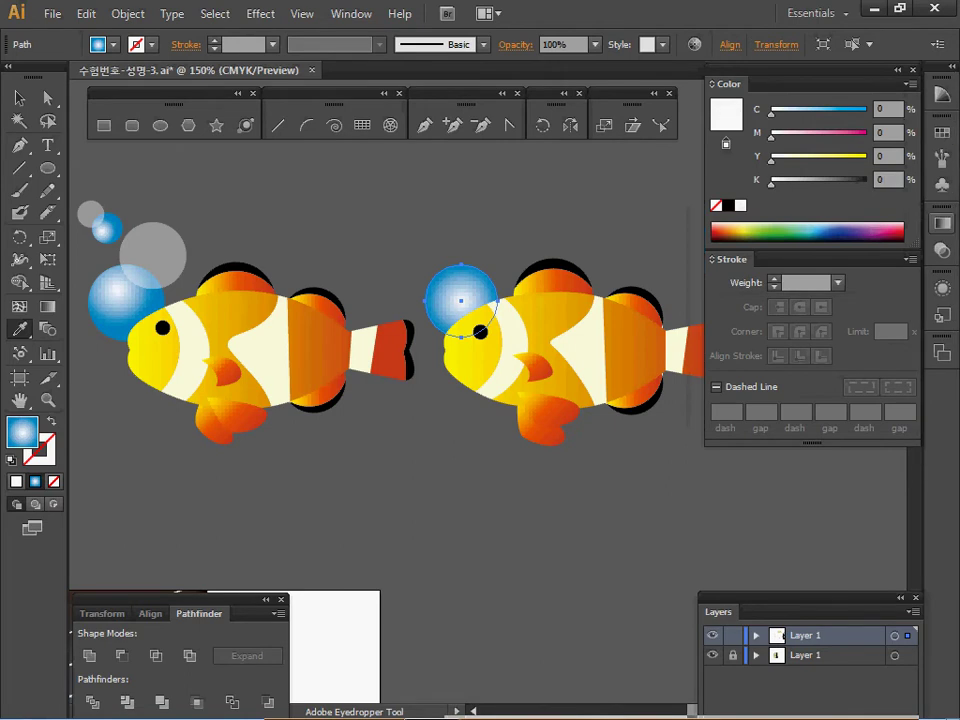
left_click(942, 223)
left_click(888, 355)
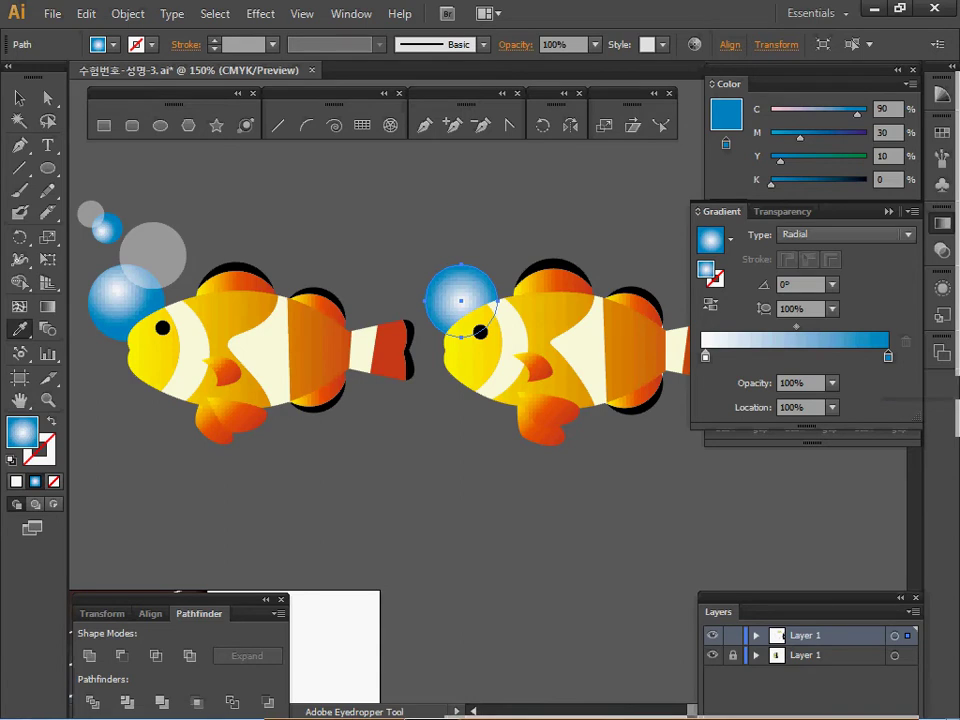
key("ctrl+F9")
key("v")
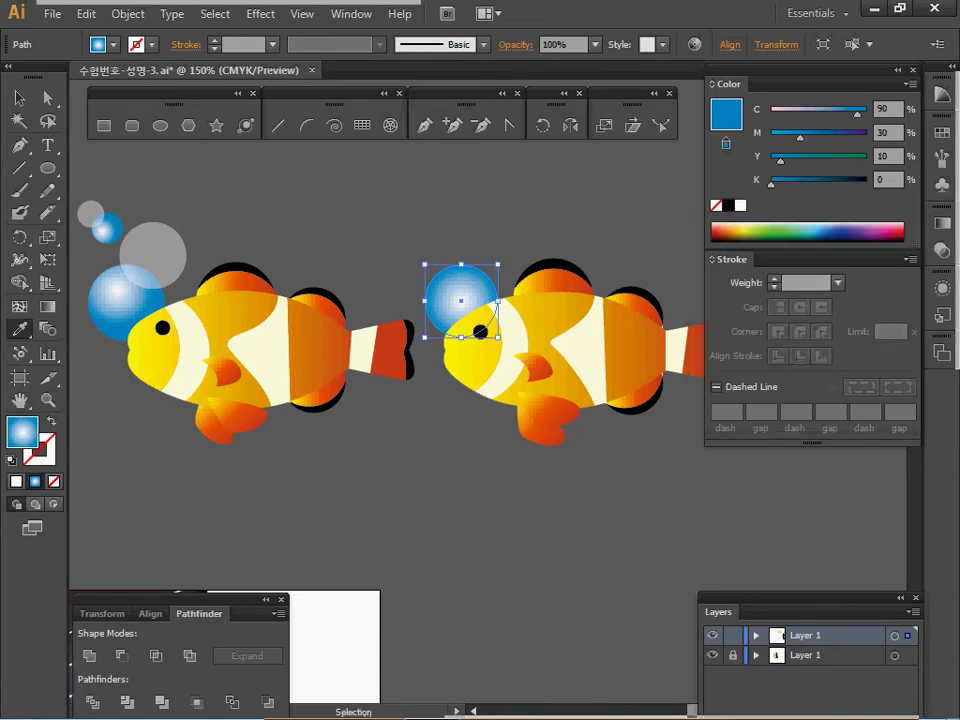
key("i")
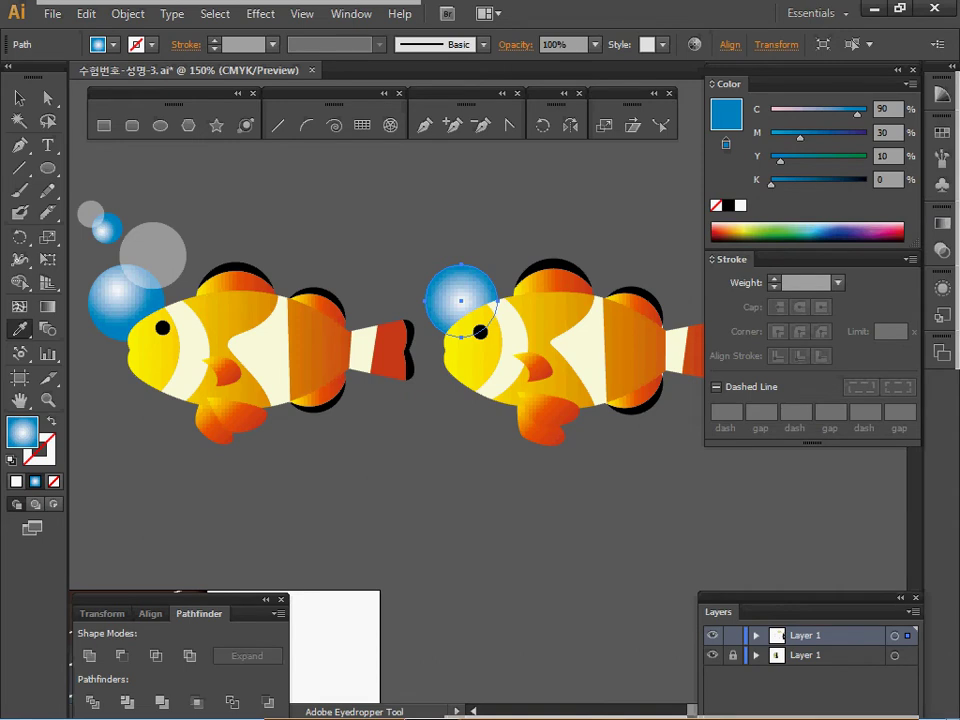
Draw a circle overlapping the blue bubble's upper edge and give it the reference bubble's white fill at 40% opacity
key("l")
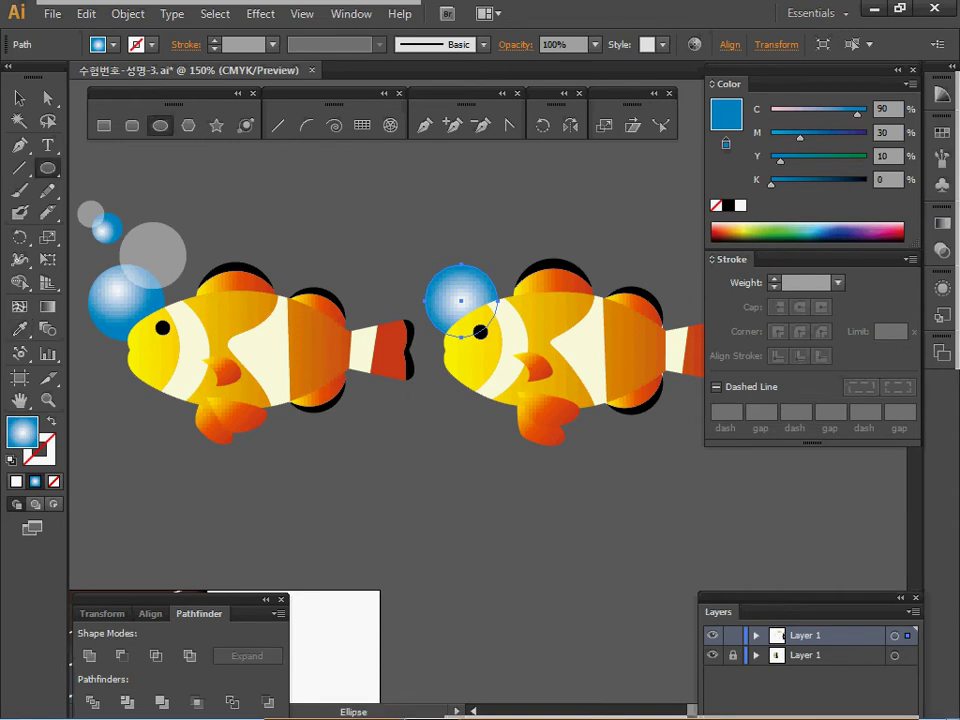
left_click_drag(489, 248, 522, 281)
left_click_drag(522, 281, 486, 253)
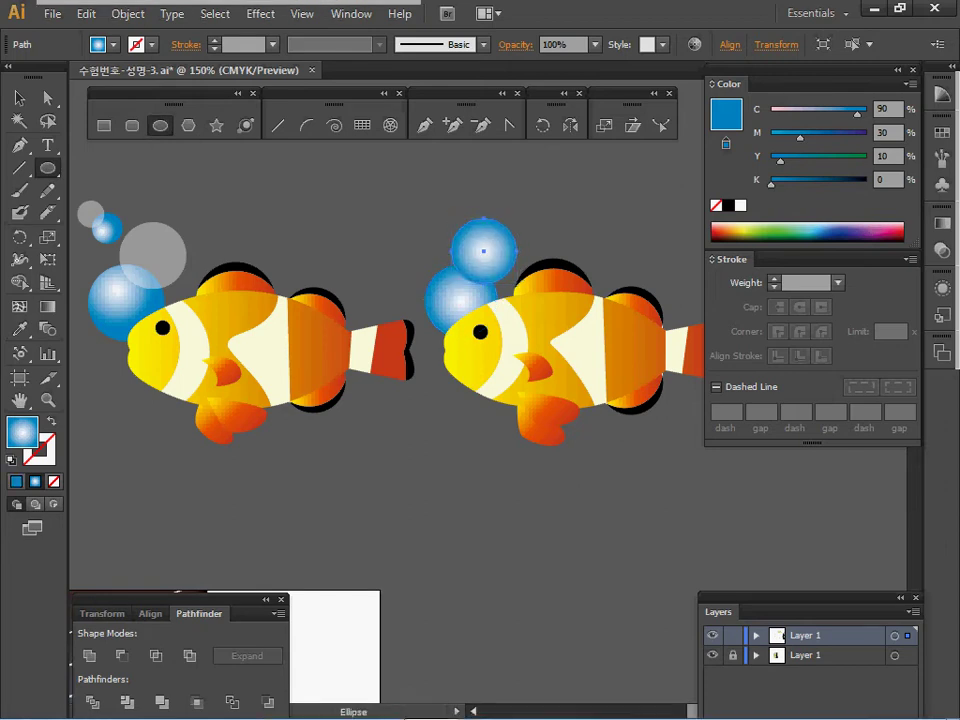
key("i")
left_click(157, 251)
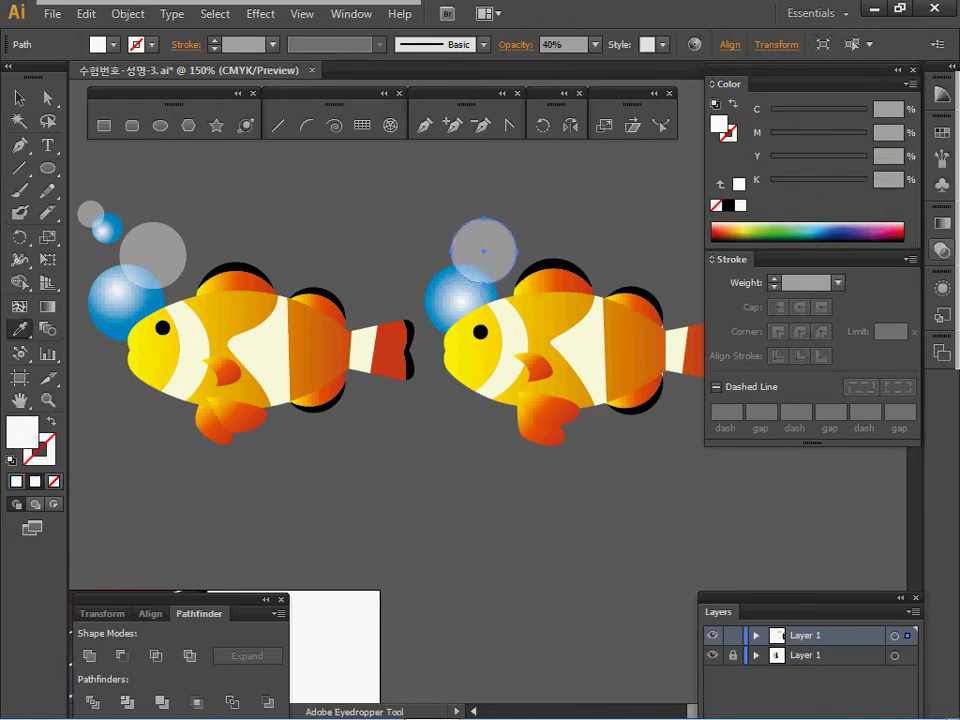
left_click(941, 250)
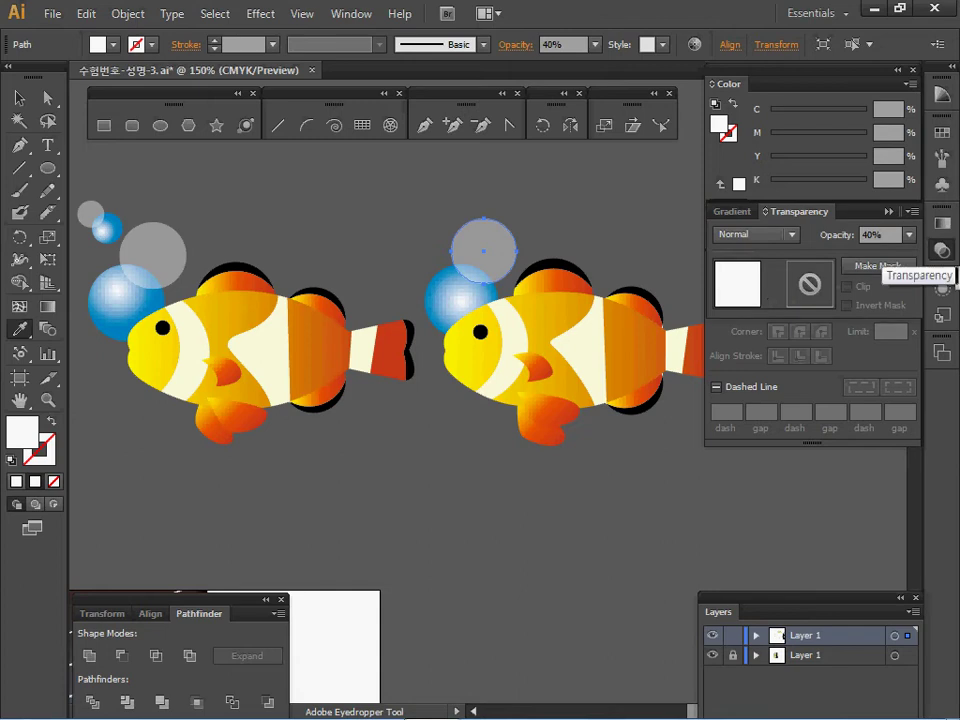
left_click(941, 250)
Add the small blue bubble and the small translucent bubble above the redrawn fish, matching the reference
left_click_drag(437, 207, 399, 252)
left_click_drag(454, 171, 406, 215)
key("ctrl+shift+a")
key("i")
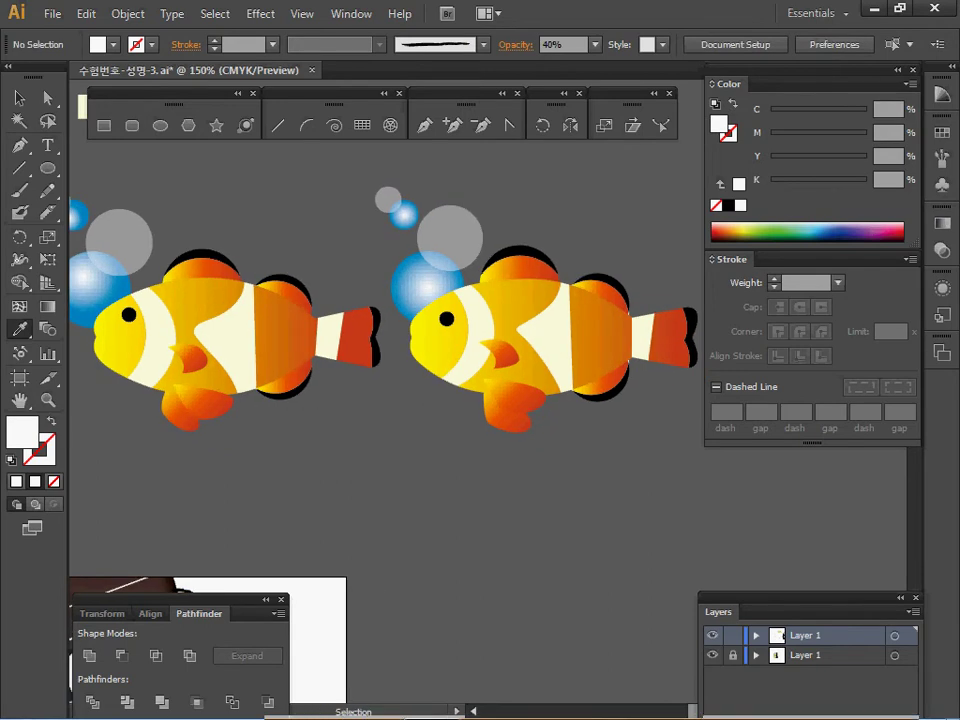
Delete the redrawn fish together with its bubbles, keeping only the reference fish
left_click_drag(385, 160, 690, 440)
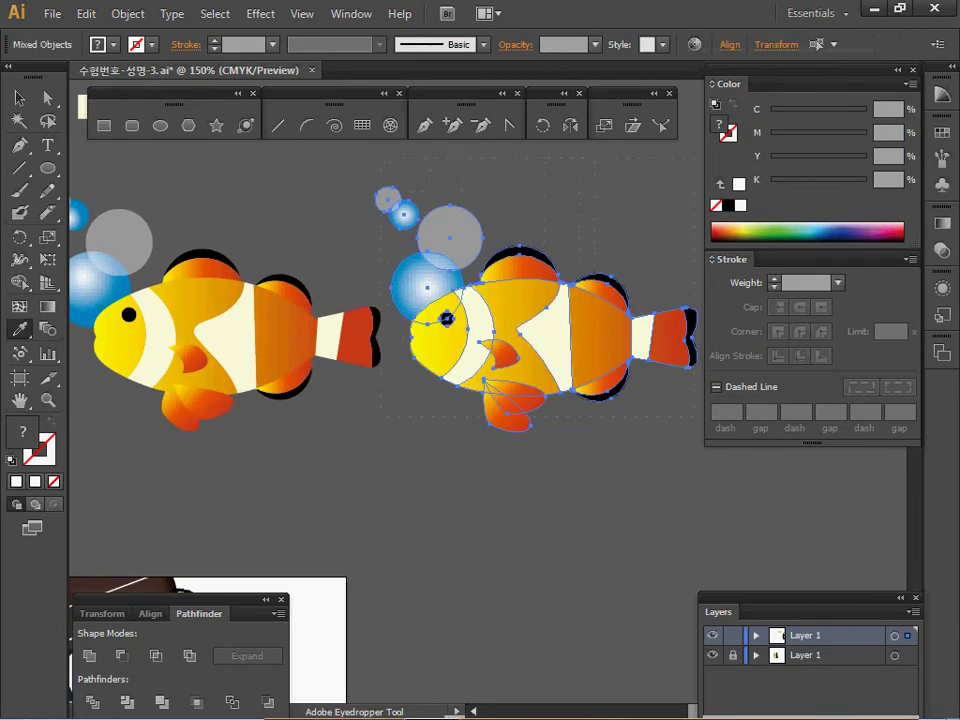
key("Delete")
left_click_drag(300, 230, 486, 339)
left_click_drag(217, 179, 517, 241)
key("Delete")
Save the reference fish with all its bubbles as a new Graphic symbol named 피쉬
left_click_drag(225, 239, 531, 448)
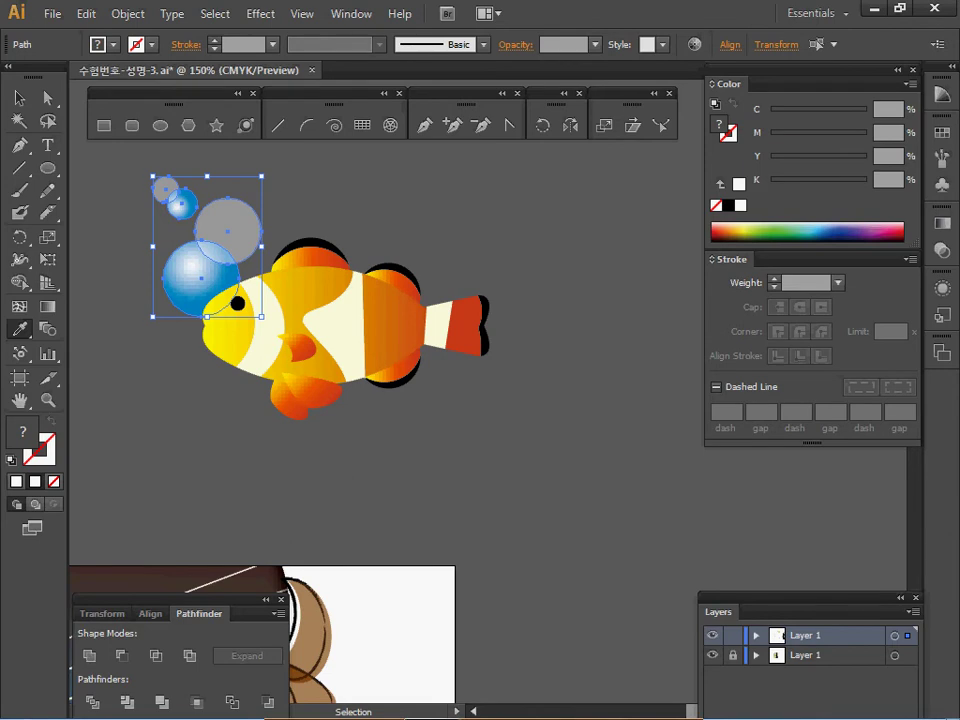
left_click(326, 302, "ctrl")
left_click_drag(124, 169, 522, 416)
left_click(942, 185)
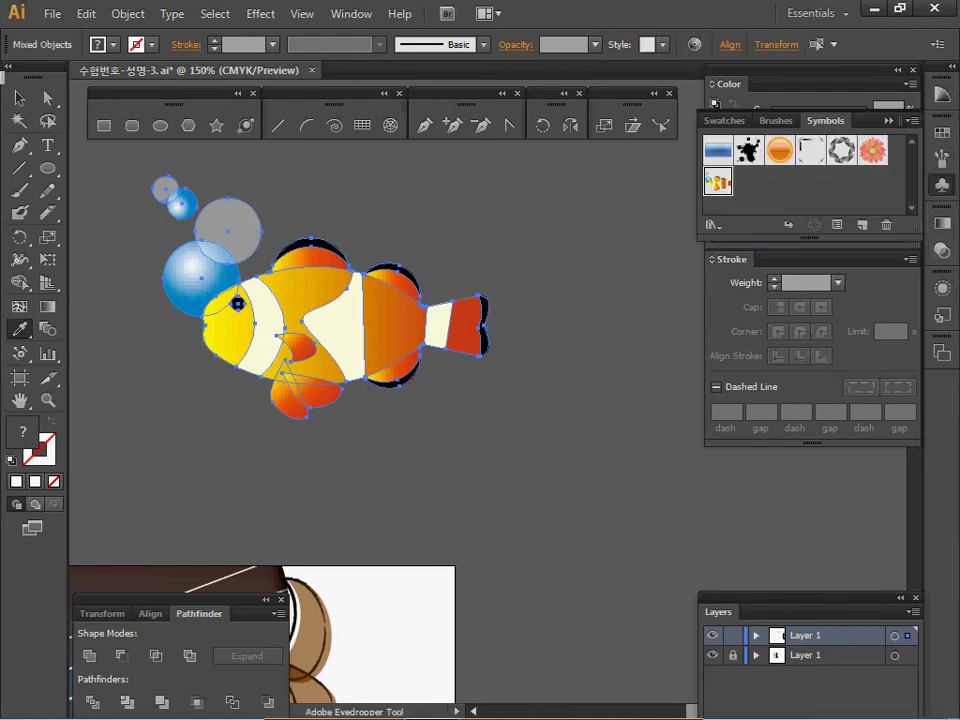
left_click(862, 225)
left_click(568, 298)
left_click(564, 339)
left_click_drag(602, 270, 522, 270)
type("피쉬")
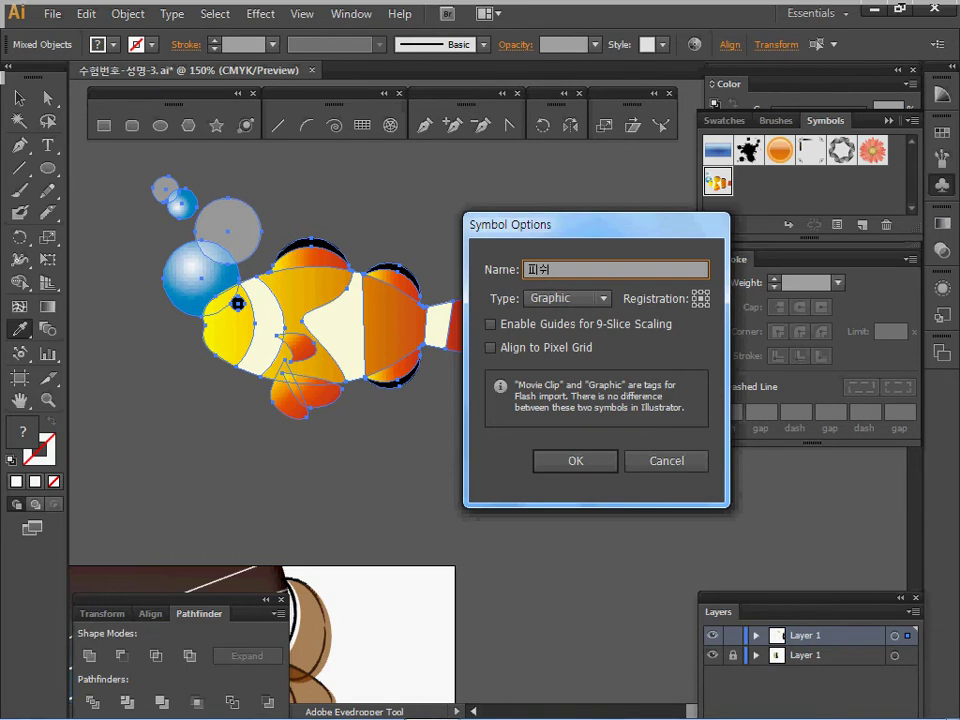
key("Return")
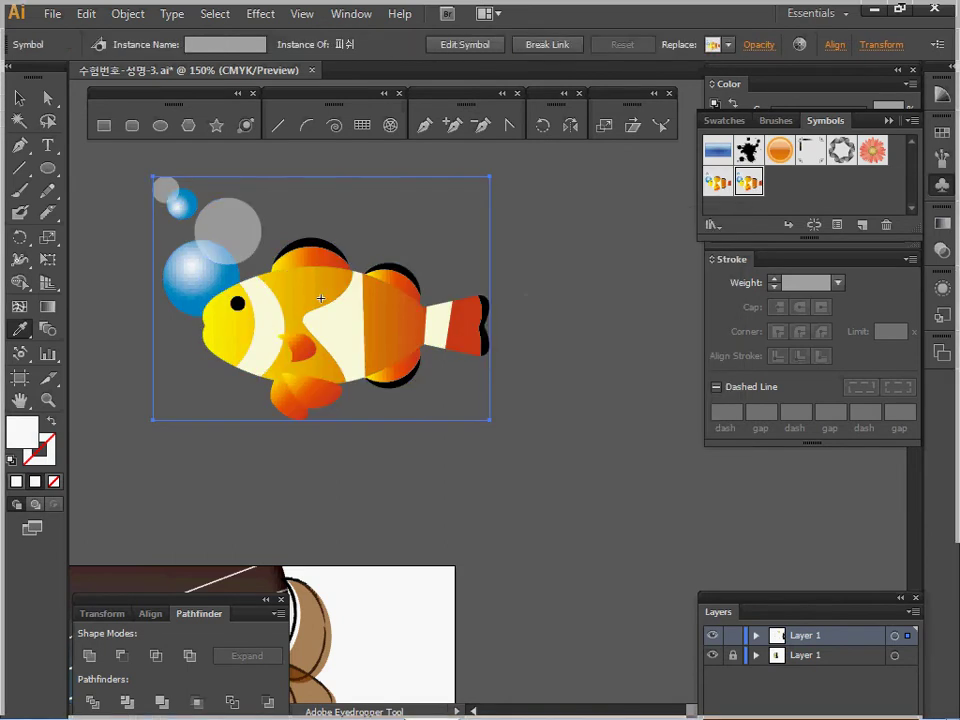
Delete the fish symbol instance from the canvas and hide the locked lower layer
key("Delete")
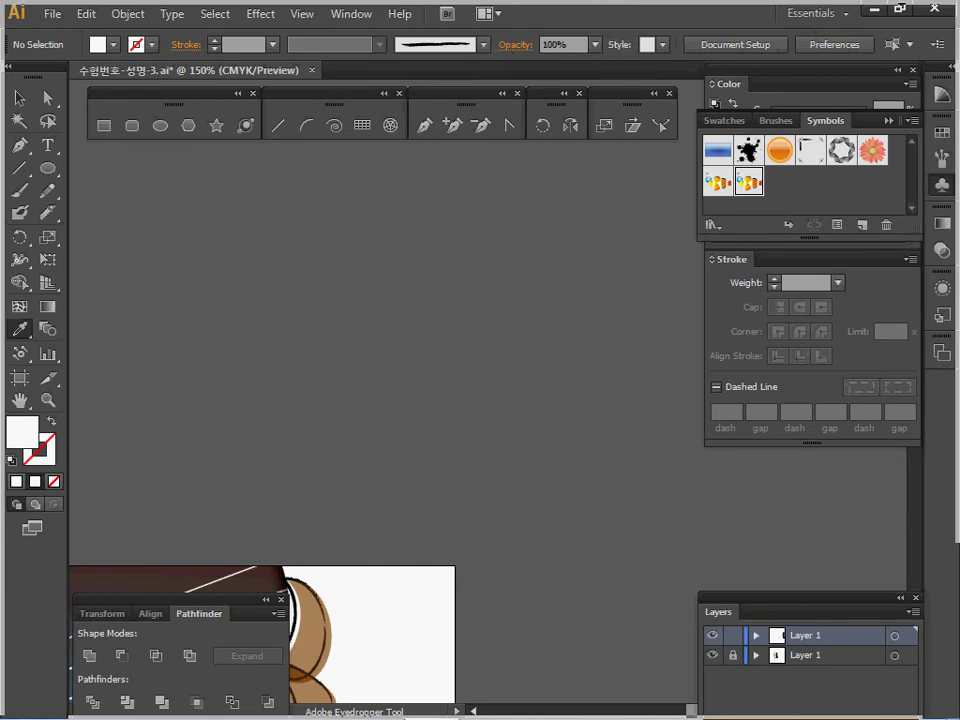
key("ctrl+space")
key("space")
left_click(712, 655)
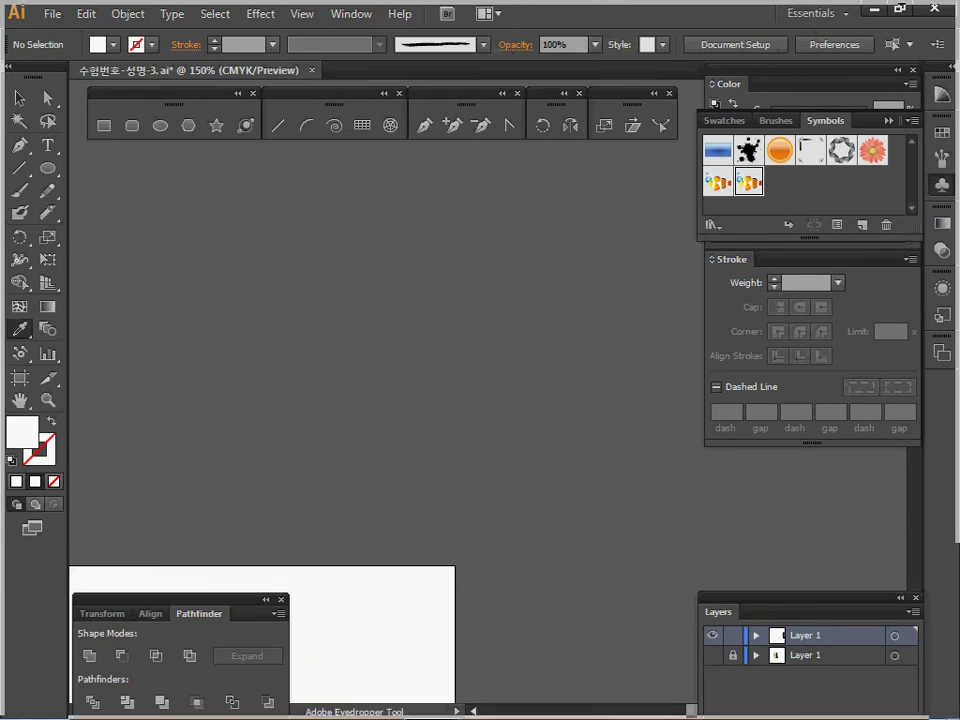
Delete the unfilled stray path along the artboard's left edge near the brown and blue swatches
left_click(342, 465, "ctrl+alt")
left_click(342, 465, "ctrl+alt")
left_click_drag(342, 465, 280, 320)
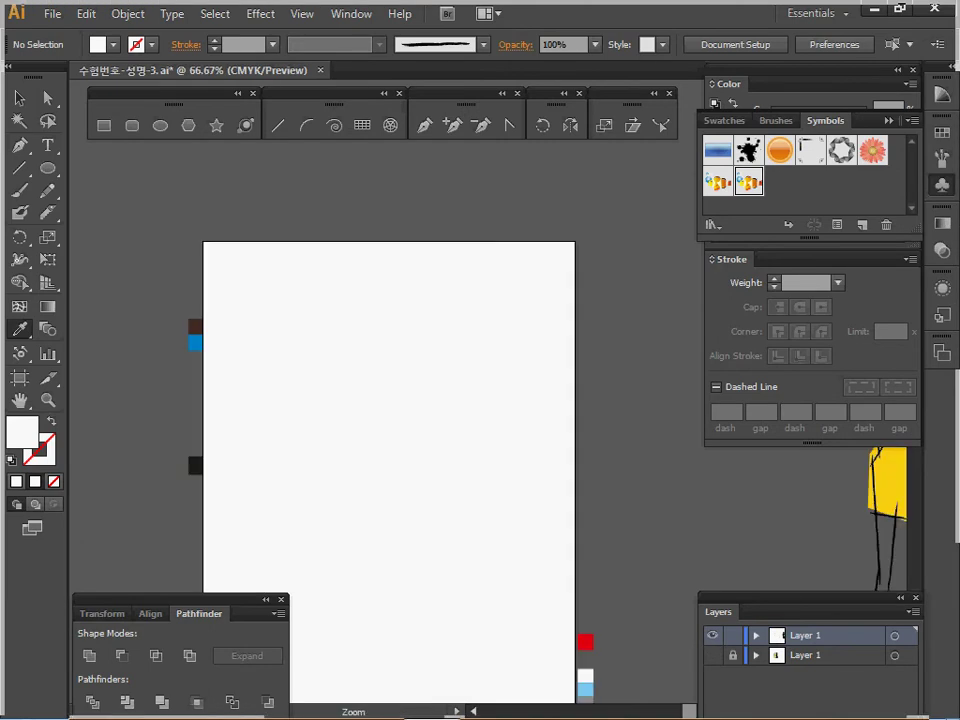
left_click(391, 357, "ctrl+alt")
left_click_drag(391, 357, 232, 240)
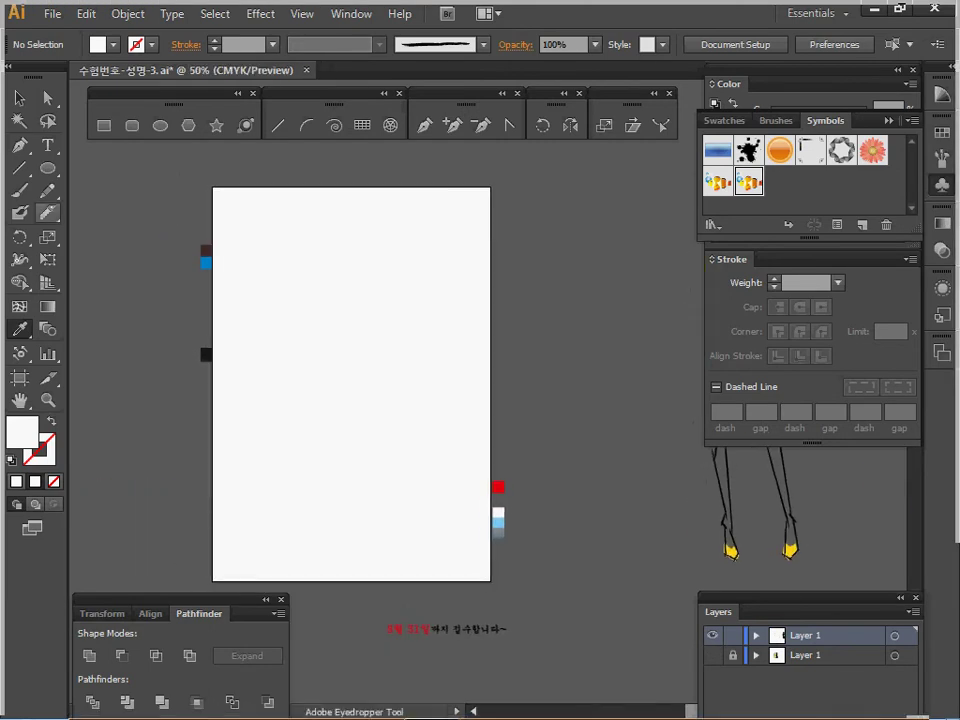
left_click(212, 300, "ctrl")
left_click(206, 251, "ctrl")
left_click(212, 282, "ctrl")
key("Delete")
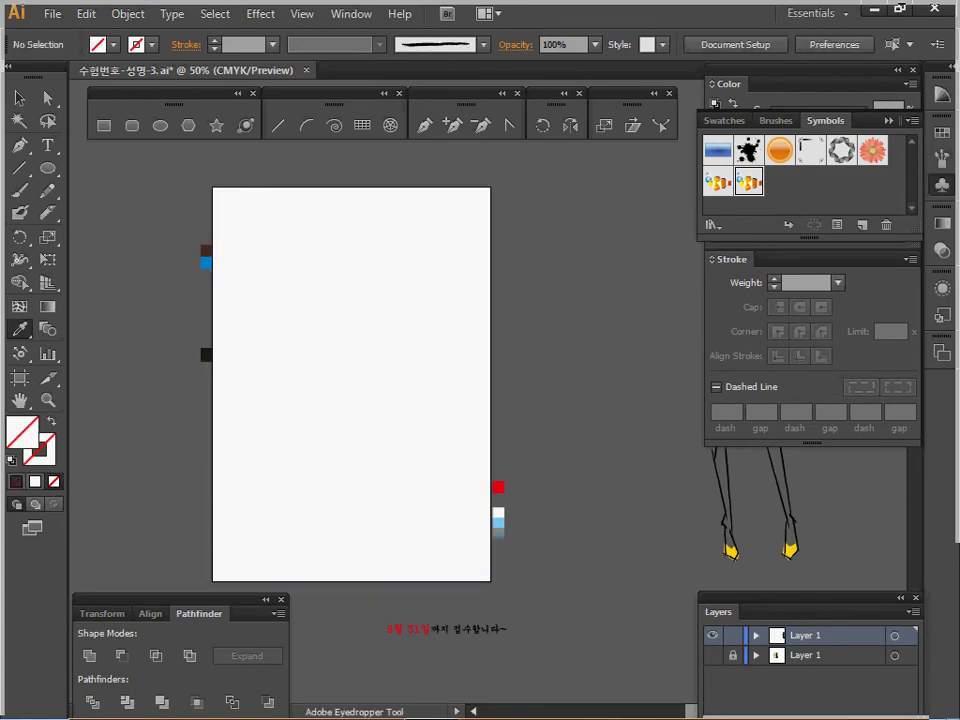
Draw a 210 x 297 mm rectangle from the artboard's upper-left corner, filled with the dark brown swatch colour
key("ctrl")
left_click(206, 251, "ctrl")
key("m")
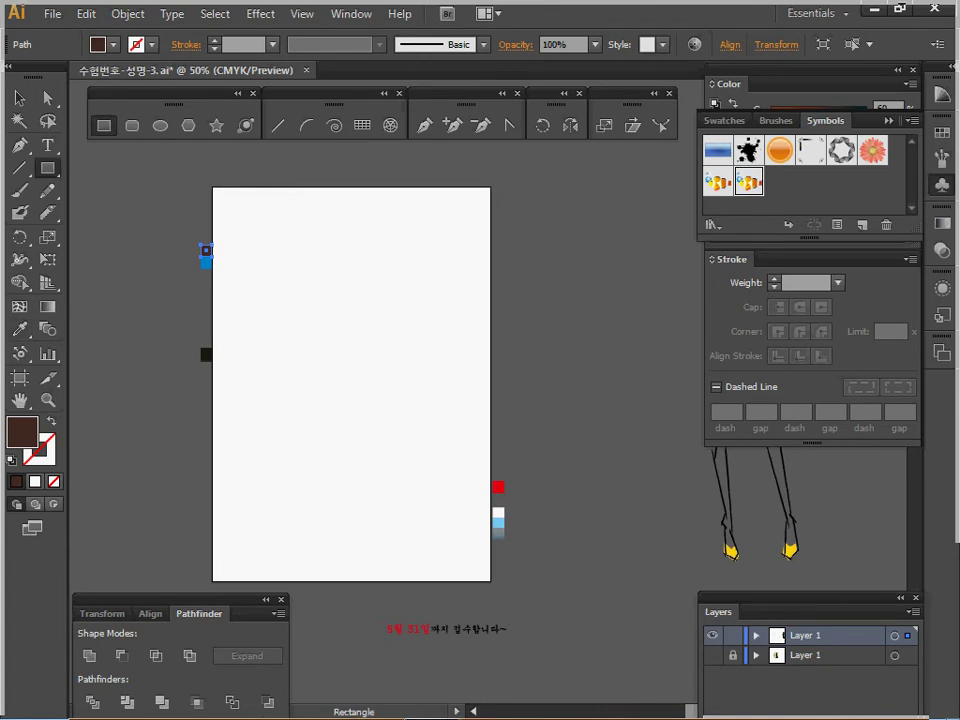
left_click(212, 187)
type("210")
key("Tab")
type("297")
key("Return")
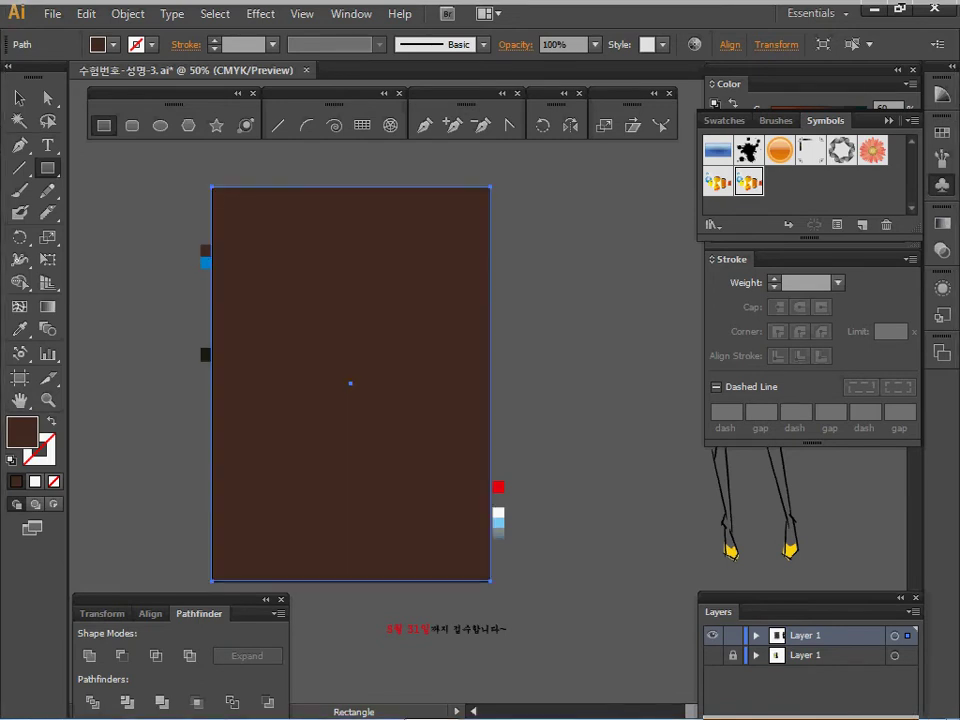
Show the guides and add a gradient mesh point slightly above the centre of the brown rectangle
key("v")
key("ctrl+apostrophe")
key("ctrl+apostrophe")
key("ctrl+semicolon")
key("m")
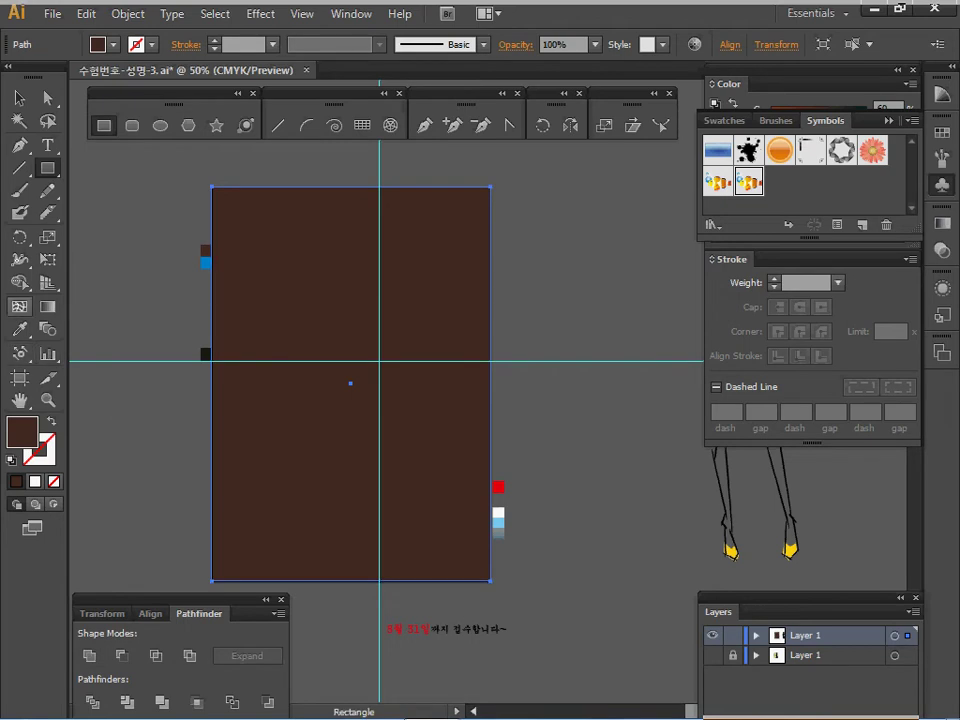
left_click(19, 306)
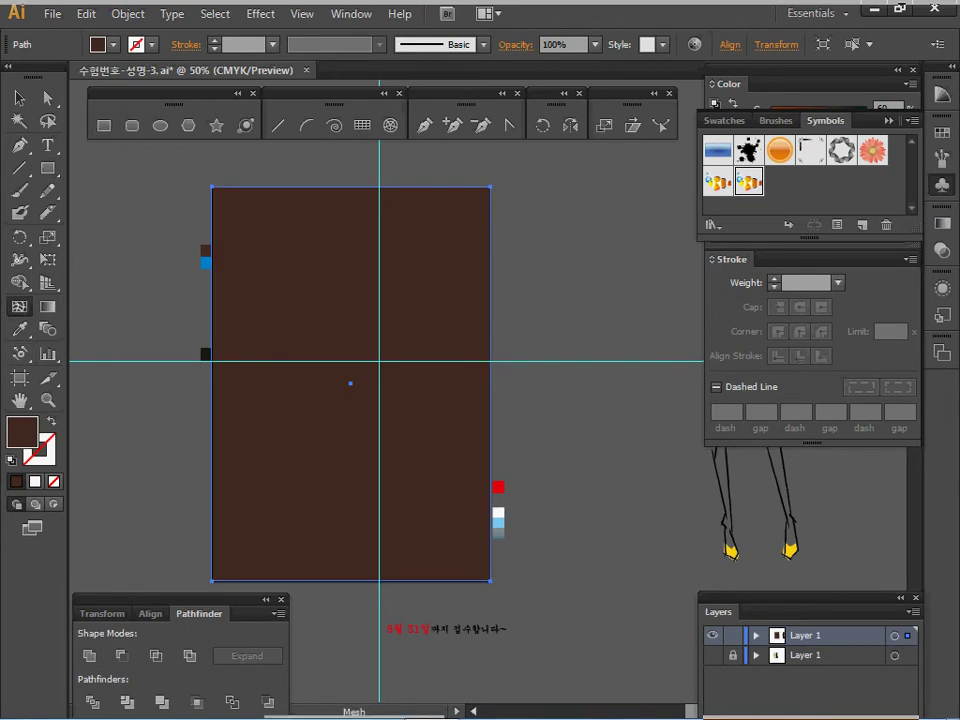
left_click(356, 337)
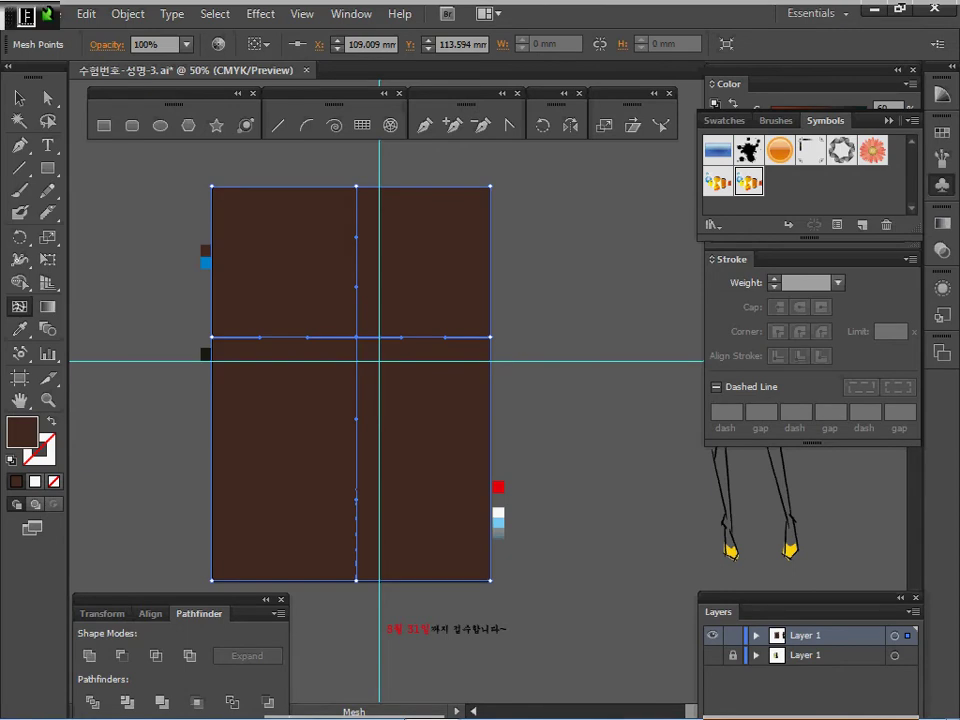
Colour the new mesh point with the blue swatch beside the artboard and save the document
key("i")
left_click(206, 263)
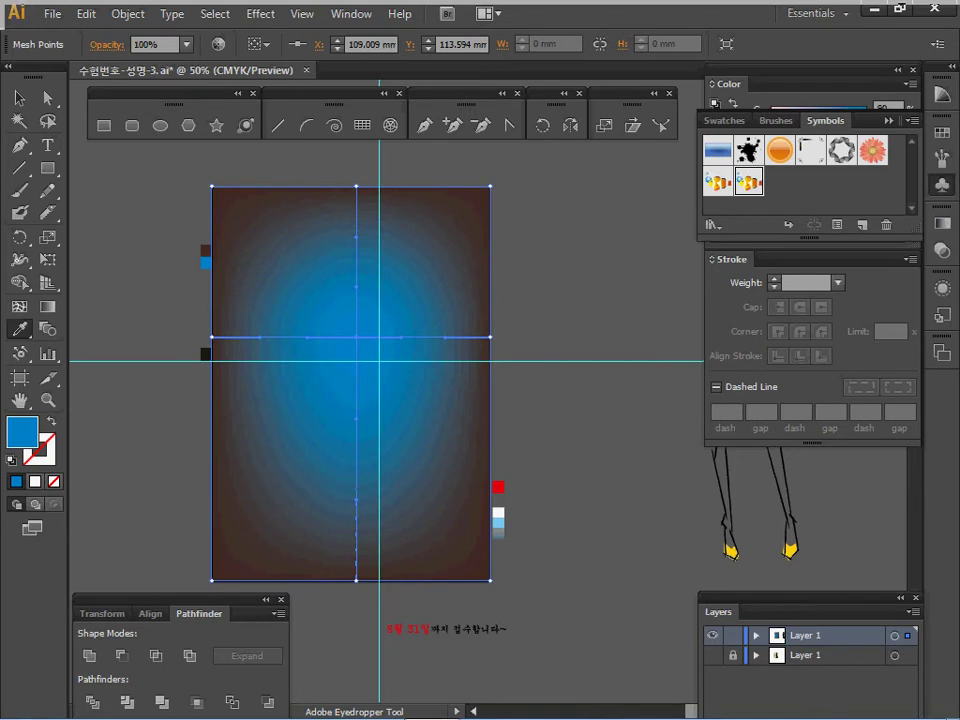
key("ctrl")
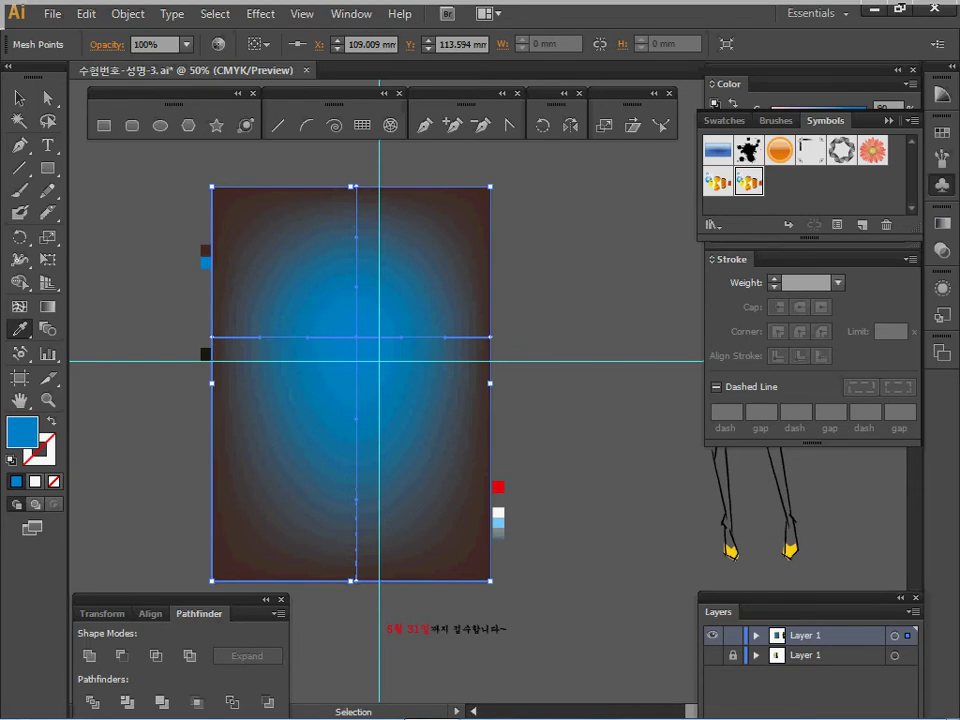
key("ctrl+s")
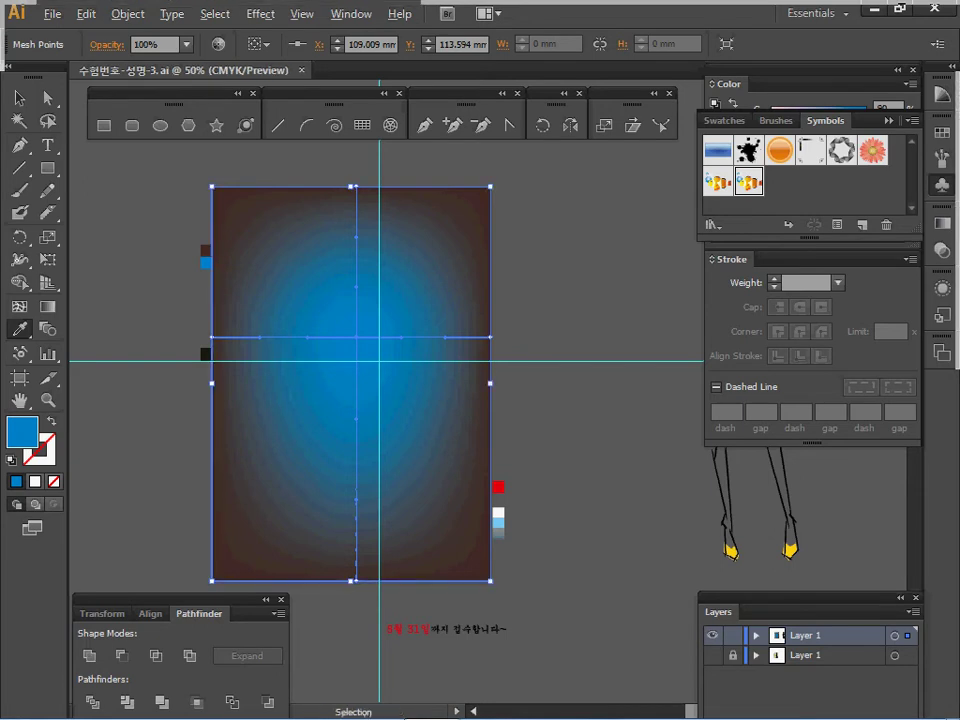
Paste the two copied curved lines over the artboard and bring them in front of the mesh background
key("ctrl+v")
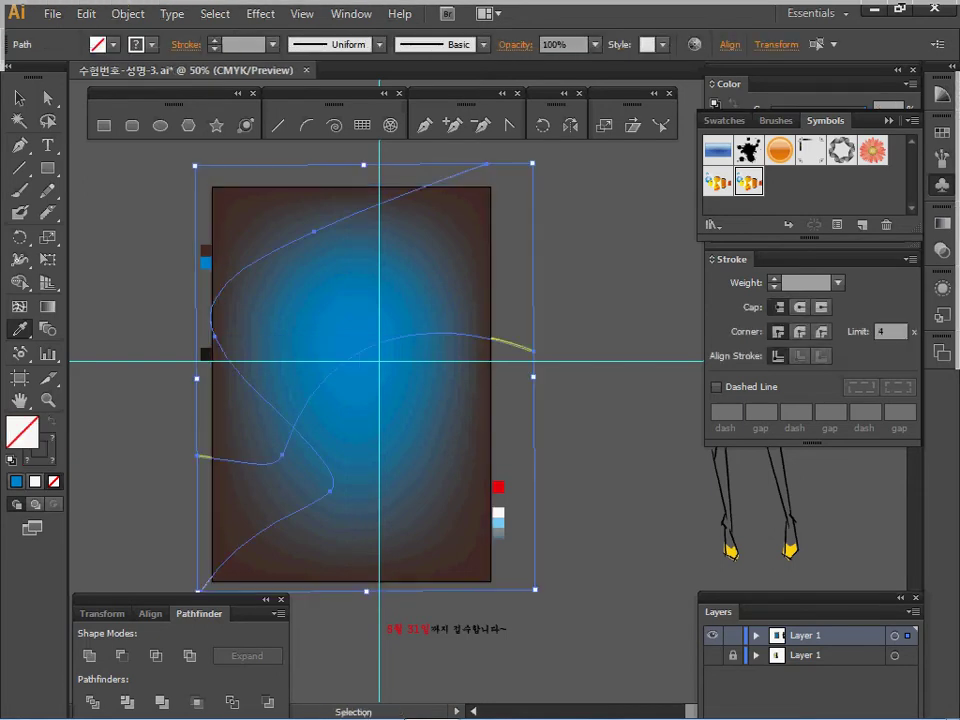
key("ctrl+shift+]")
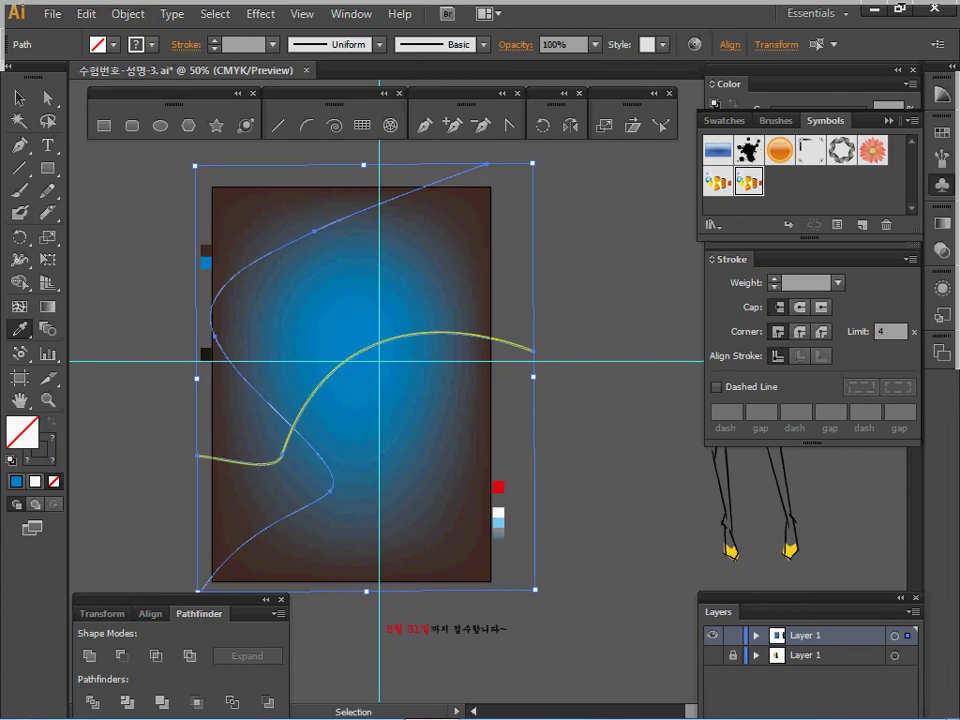
left_click(680, 476, "ctrl")
Delete the brown and blue colour swatches beside the artboard's left edge
left_click_drag(178, 225, 209, 270)
key("Delete")
key("space")
left_click(313, 290, "ctrl")
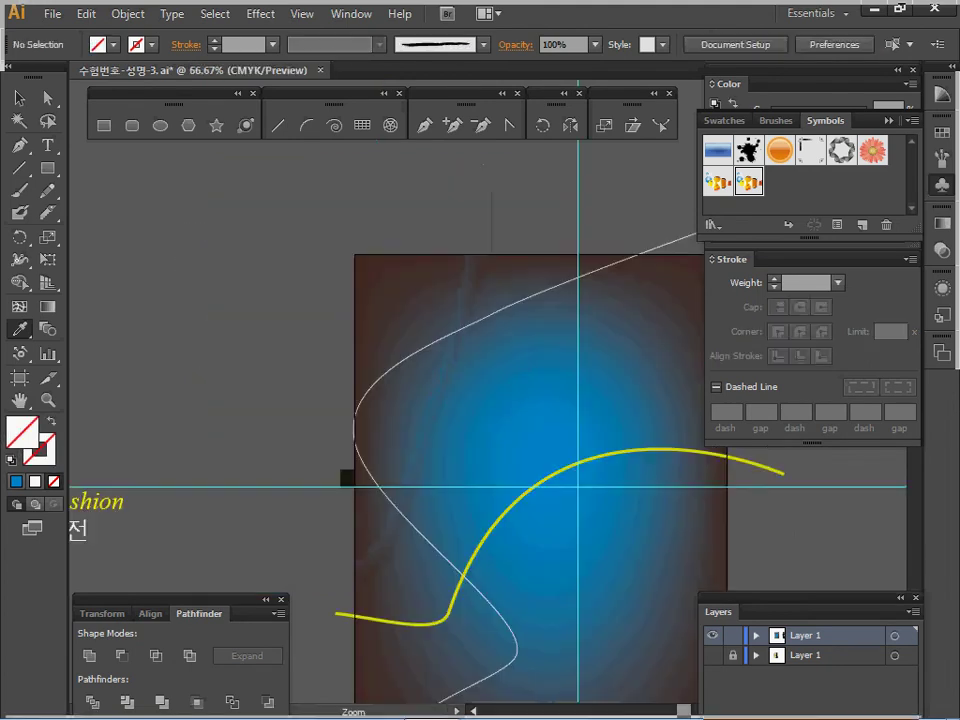
Blend the thin white curve and the thick yellow curve over the mesh background
left_click_drag(313, 290, 178, 206)
key("v")
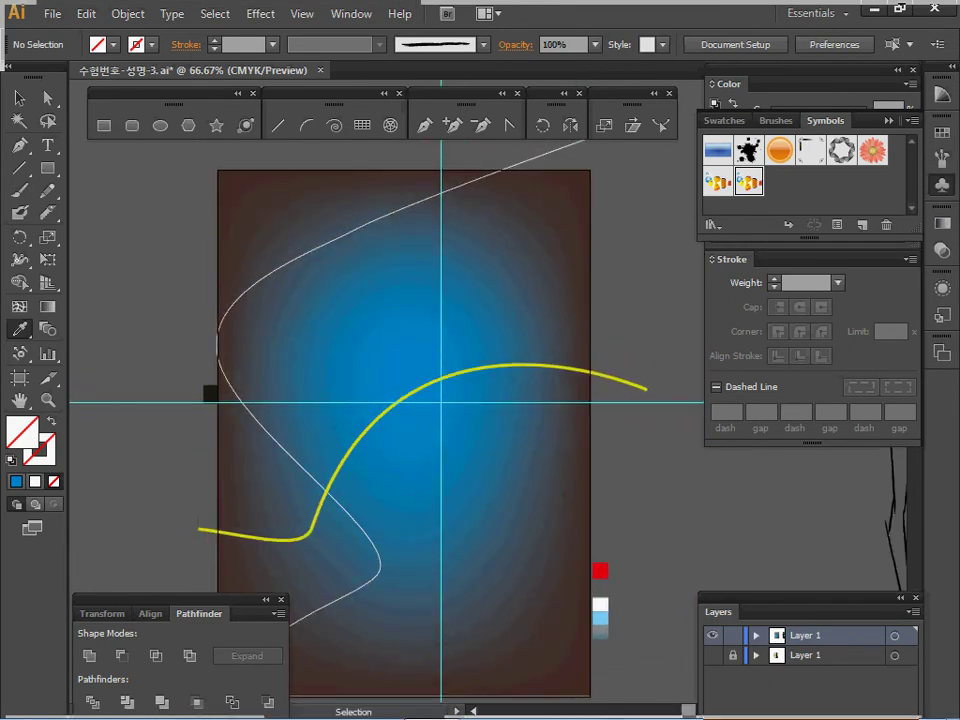
left_click(262, 279, "ctrl")
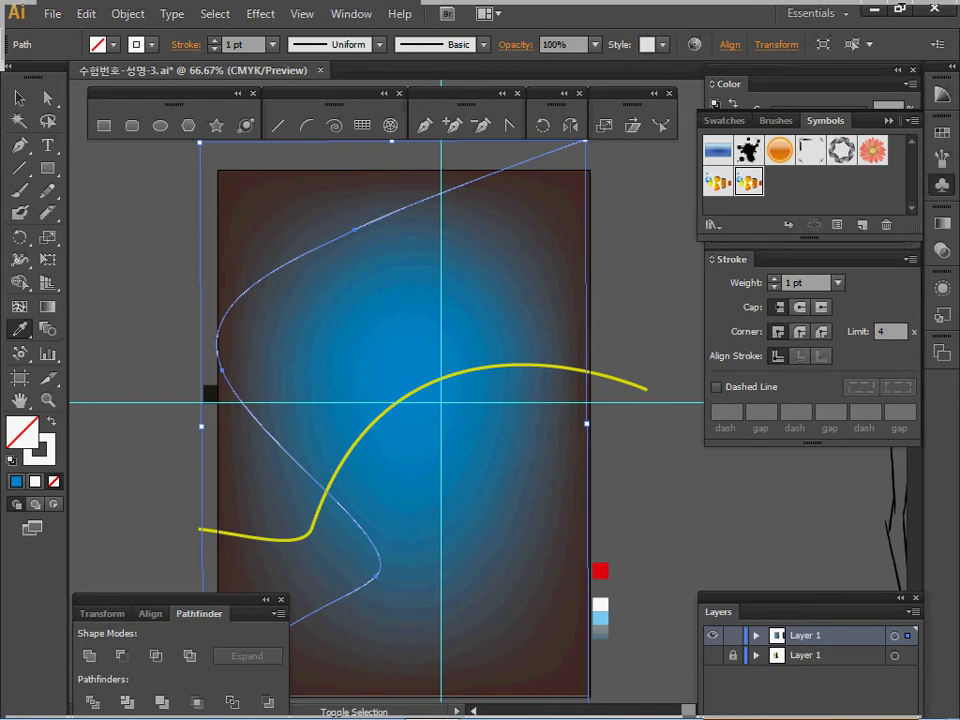
left_click_drag(621, 356, 644, 385)
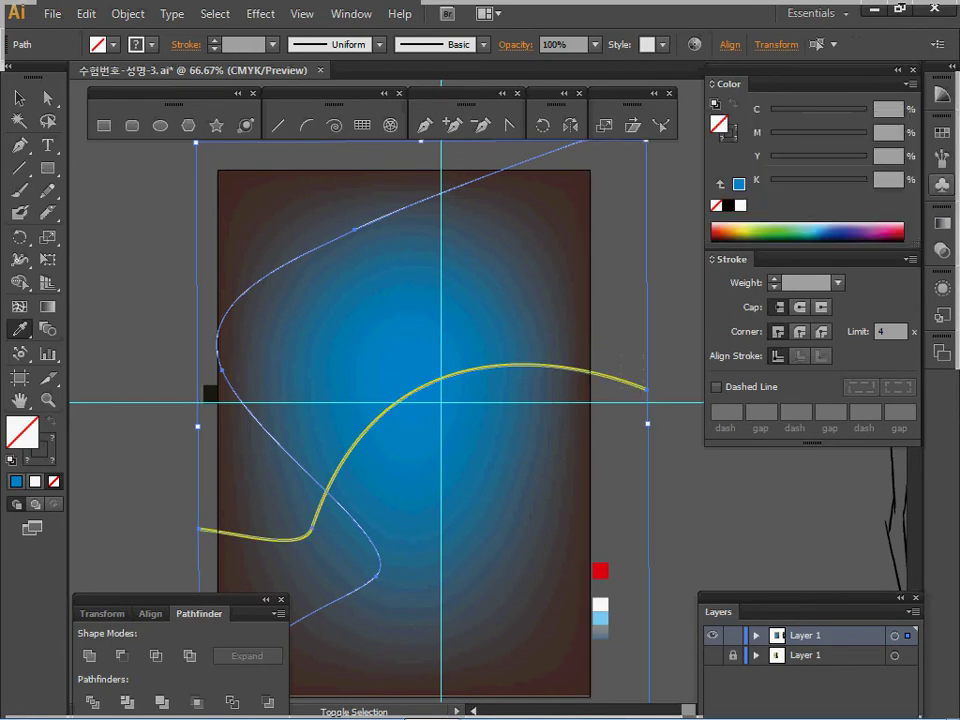
left_click(127, 14)
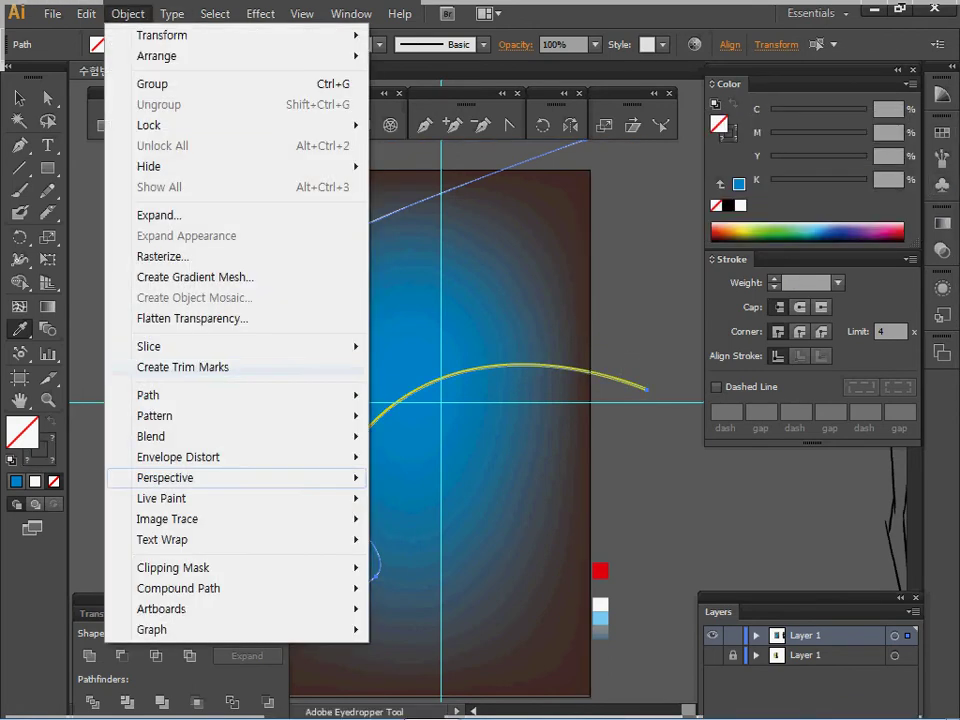
mouse_move(150, 436)
left_click(420, 436)
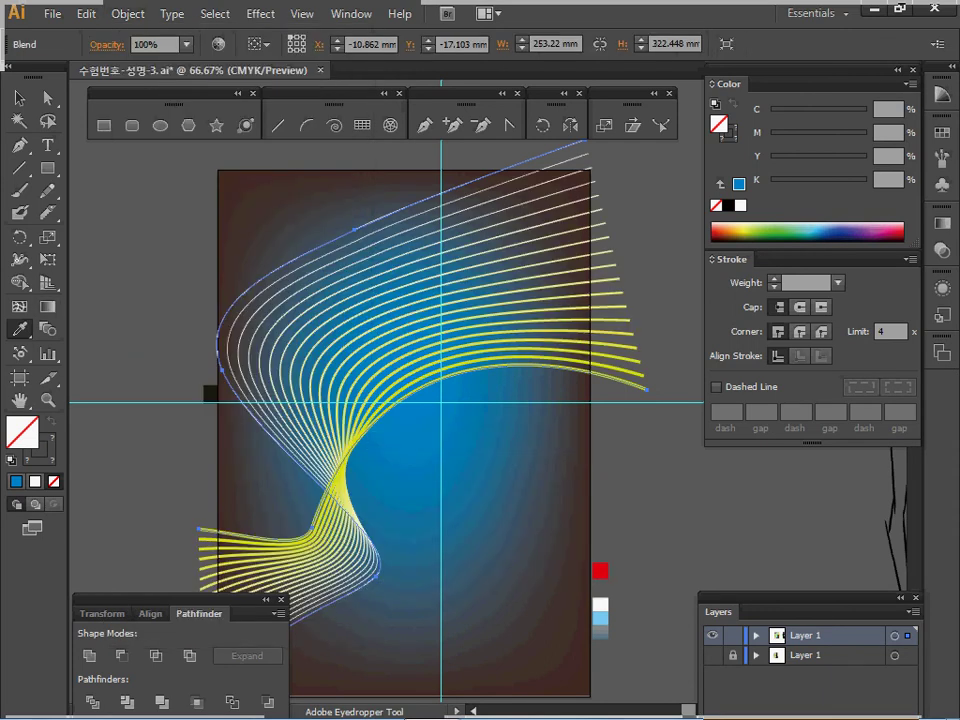
Set the curve blend to 15 specified steps and save the document
double_click(46, 328)
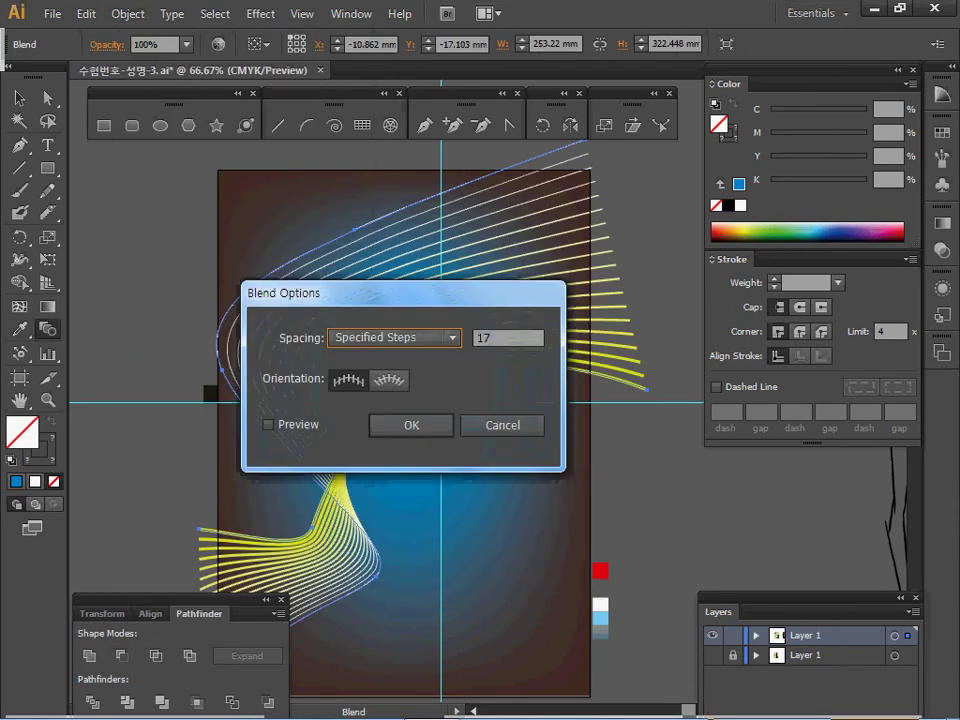
left_click(268, 425)
double_click(485, 338)
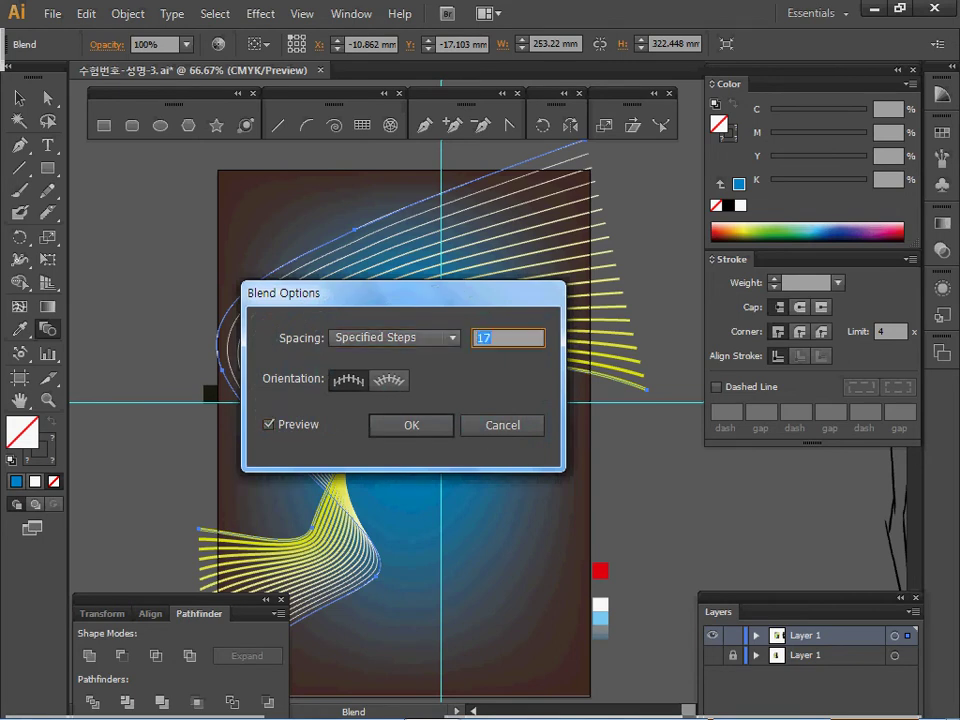
type("15")
key("Return")
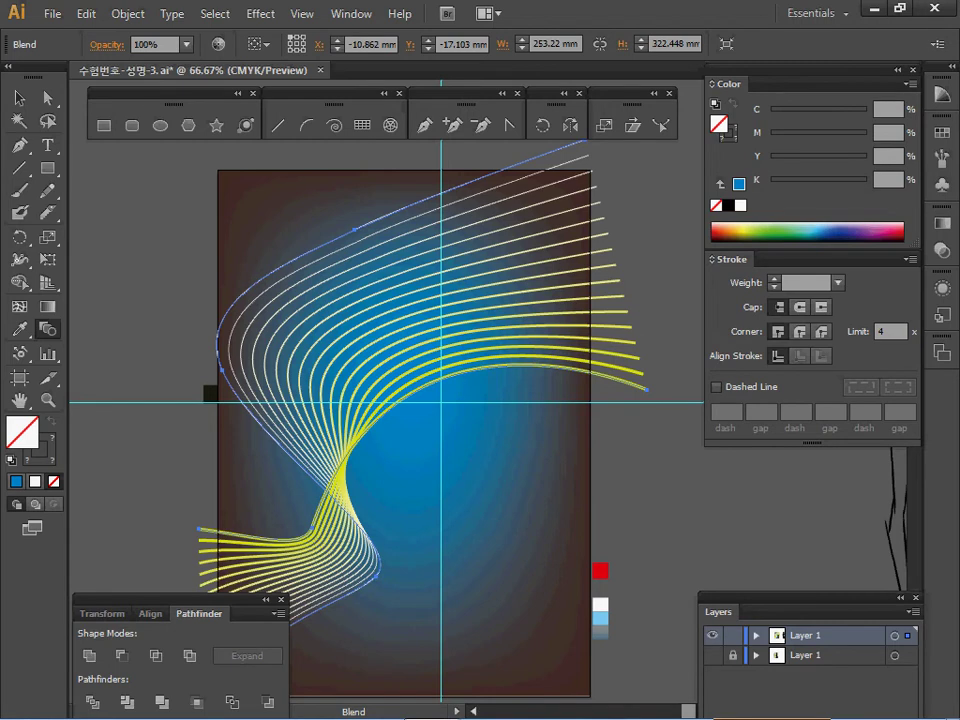
key("v")
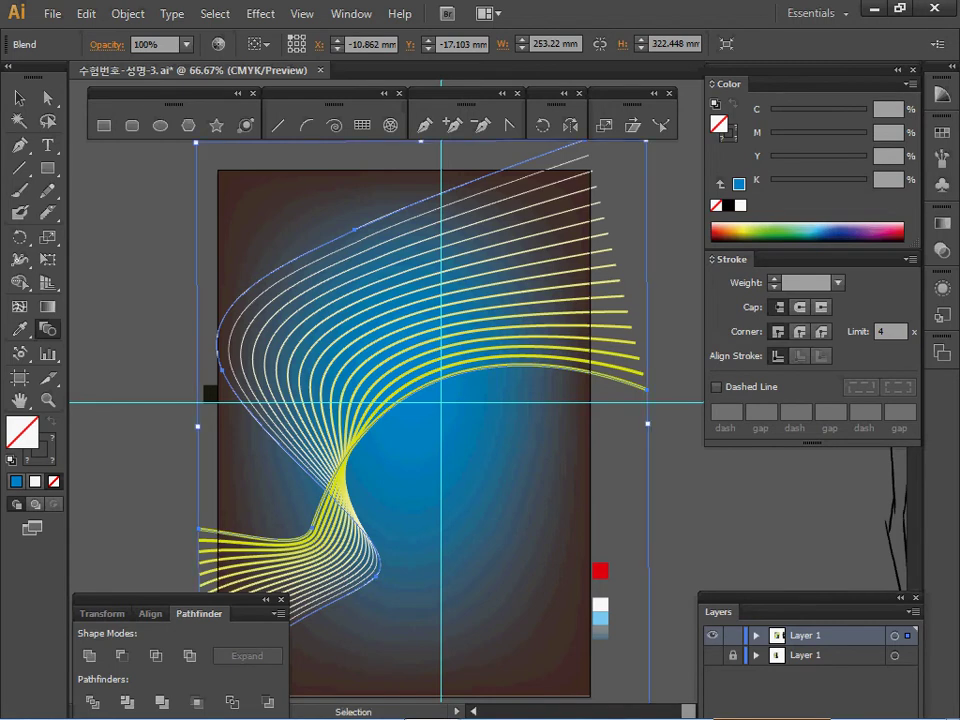
key("w")
key("ctrl+s")
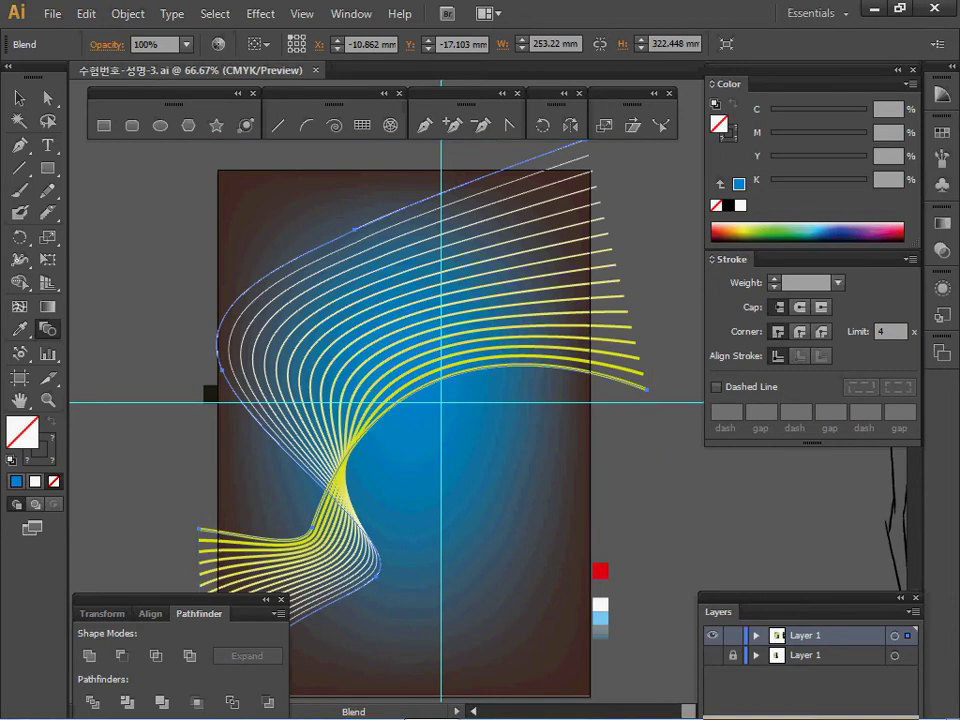
key("v")
key("ctrl+shift+a")
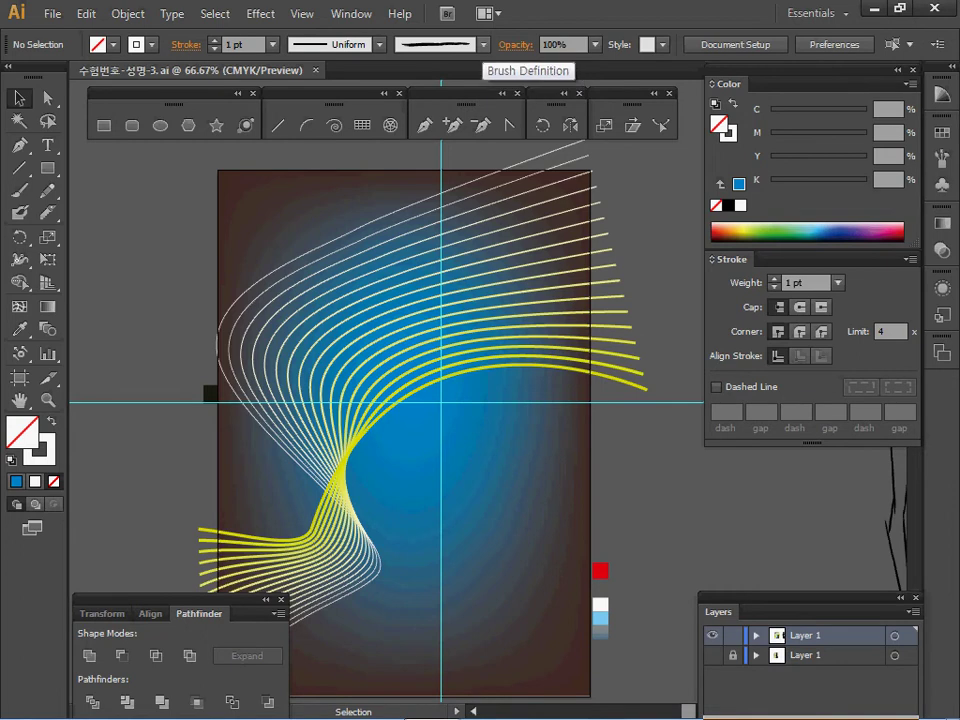
Load the Charcoal - Thin brush from the Artistic_ChalkCharcoalPencil brush library
left_click(484, 44)
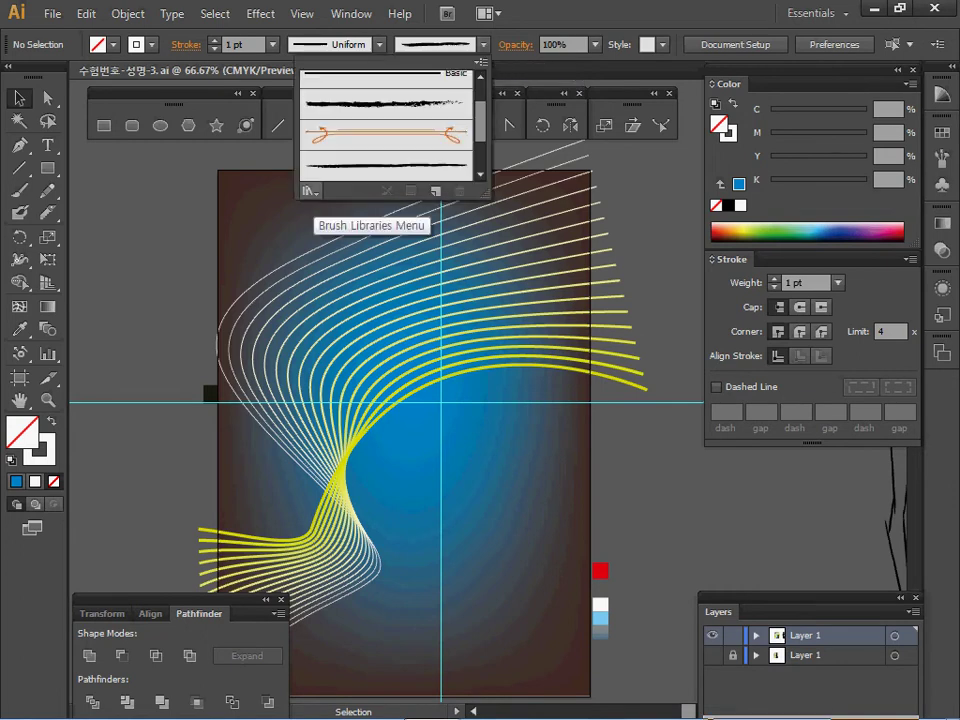
left_click(310, 190)
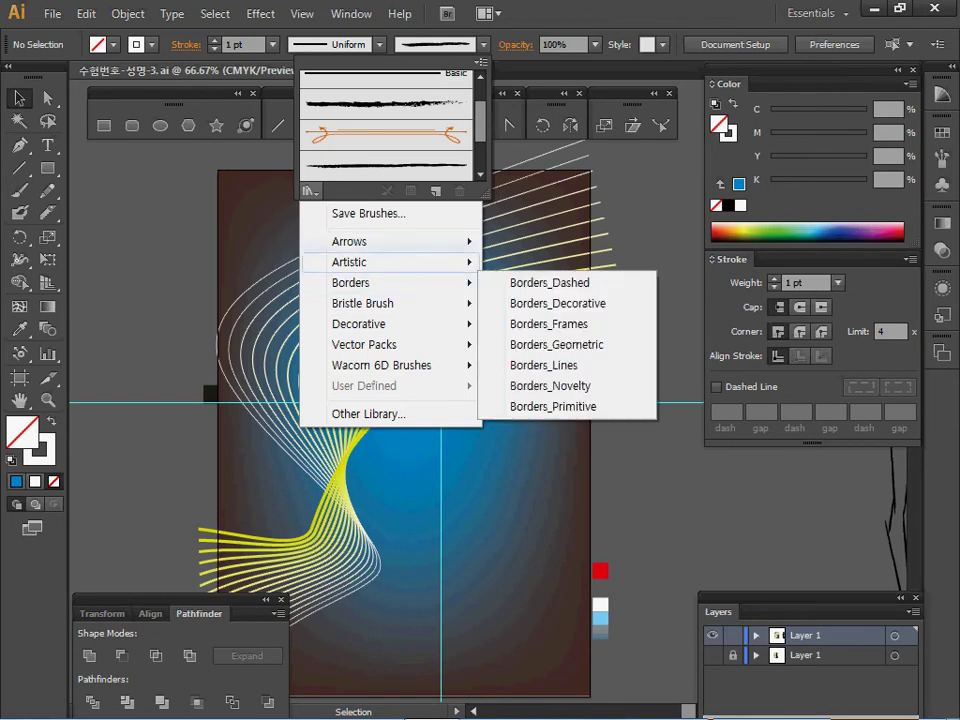
mouse_move(360, 262)
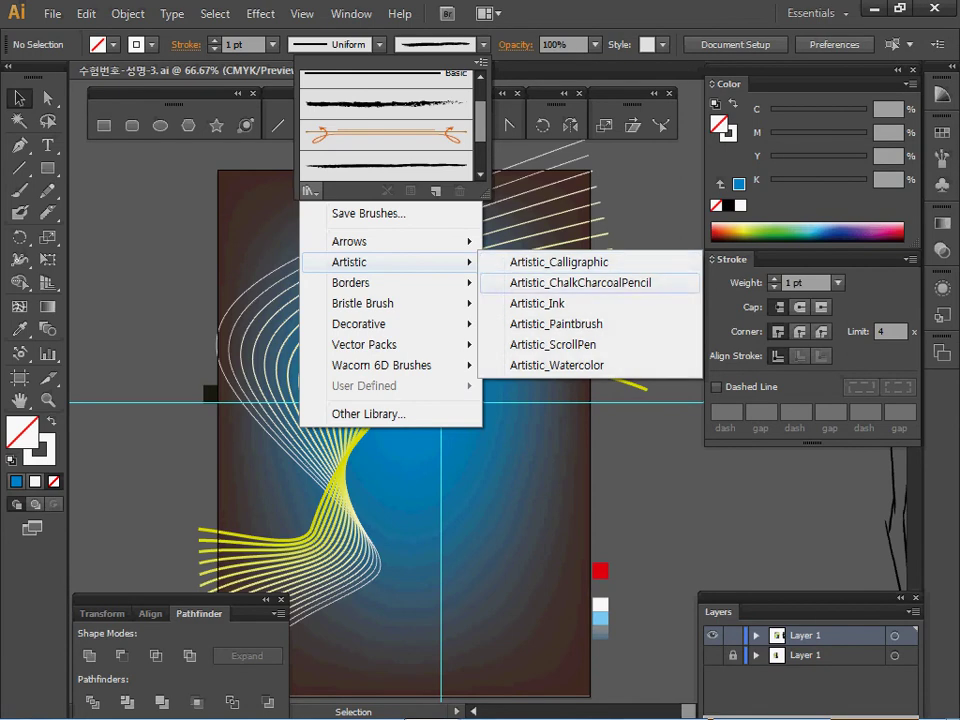
left_click(580, 283)
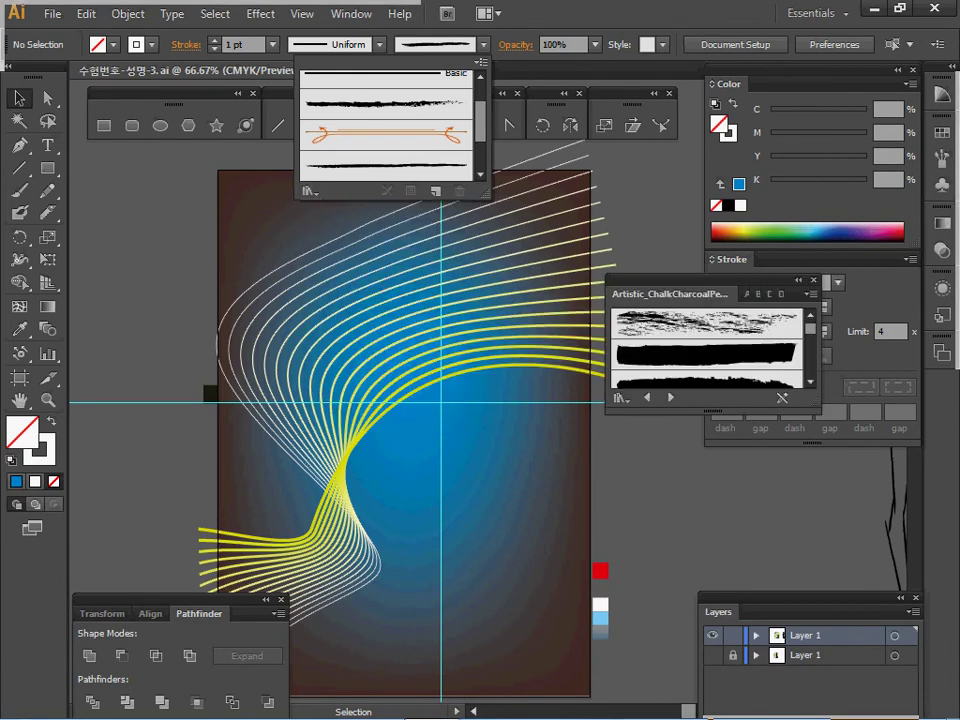
left_click(700, 281)
mouse_move(700, 281)
left_mouse_down()
mouse_move(596, 245)
mouse_move(583, 254)
left_mouse_up()
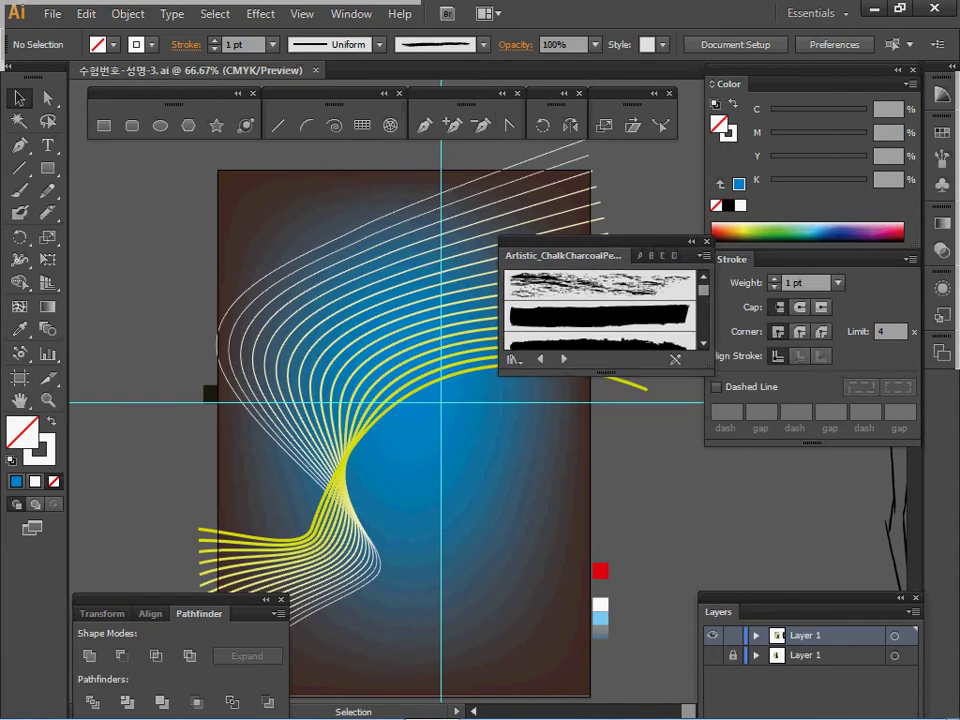
left_click_drag(711, 372, 713, 646)
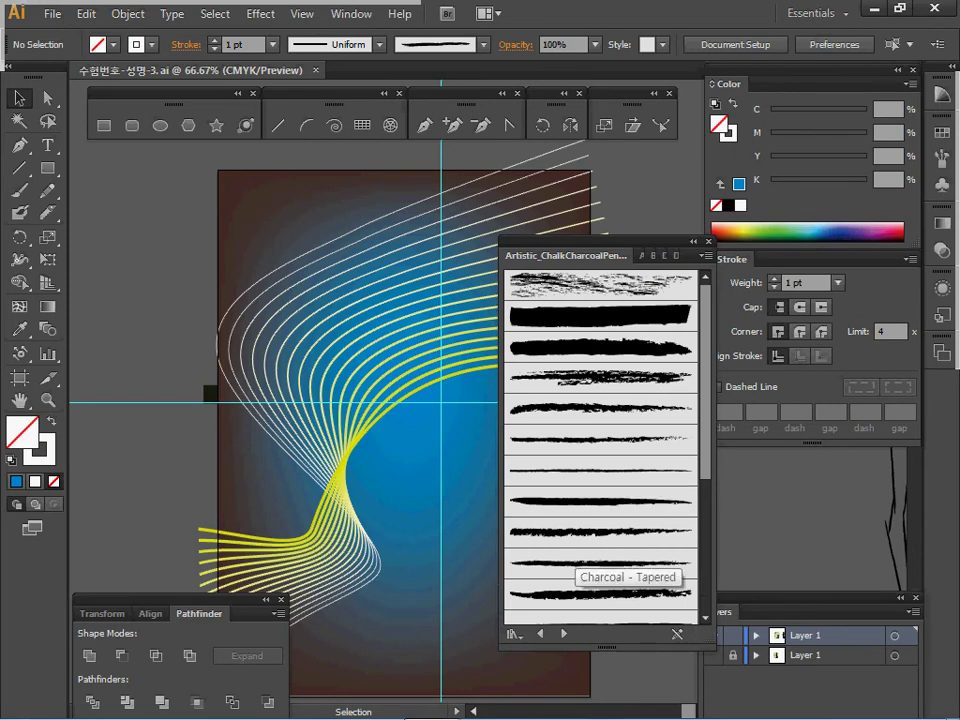
scroll(600, 460, "down", 5)
scroll(600, 450, "down", 1)
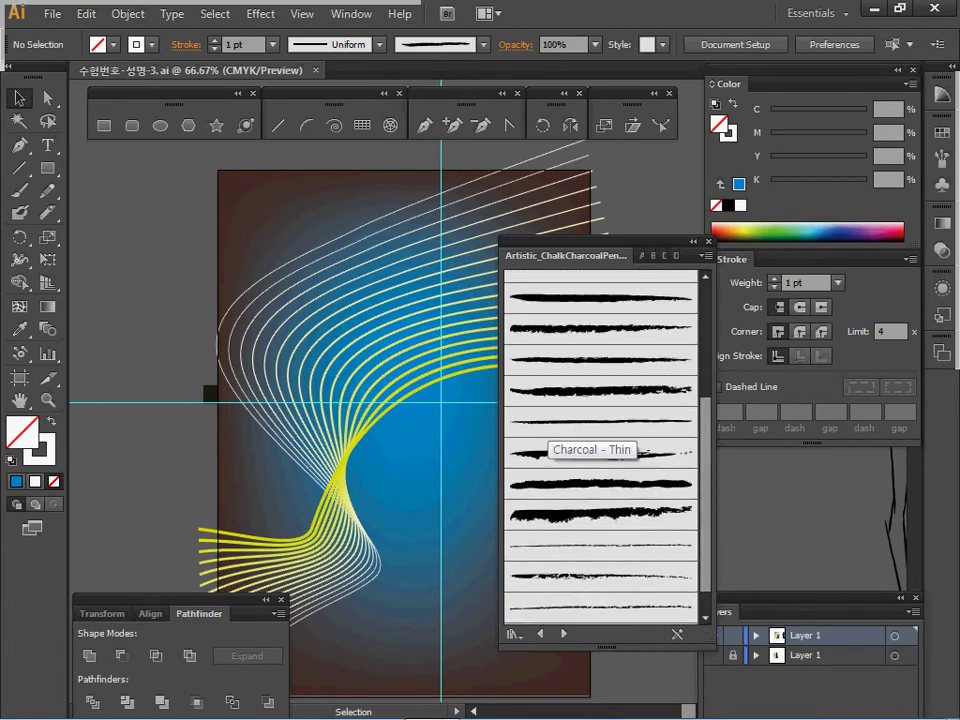
left_click(545, 422)
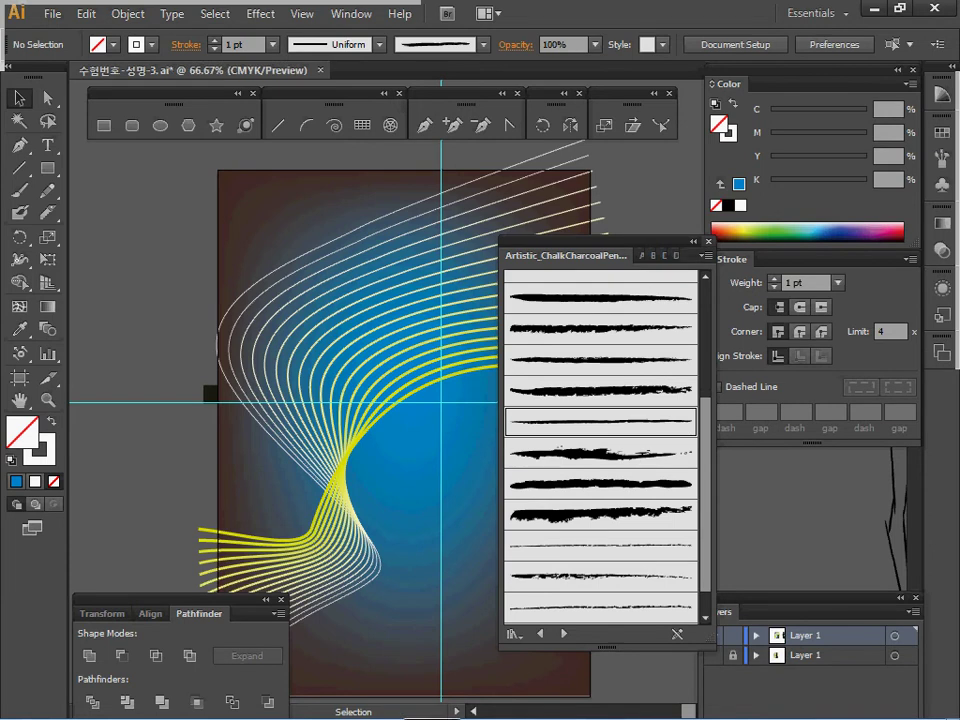
left_click(711, 241)
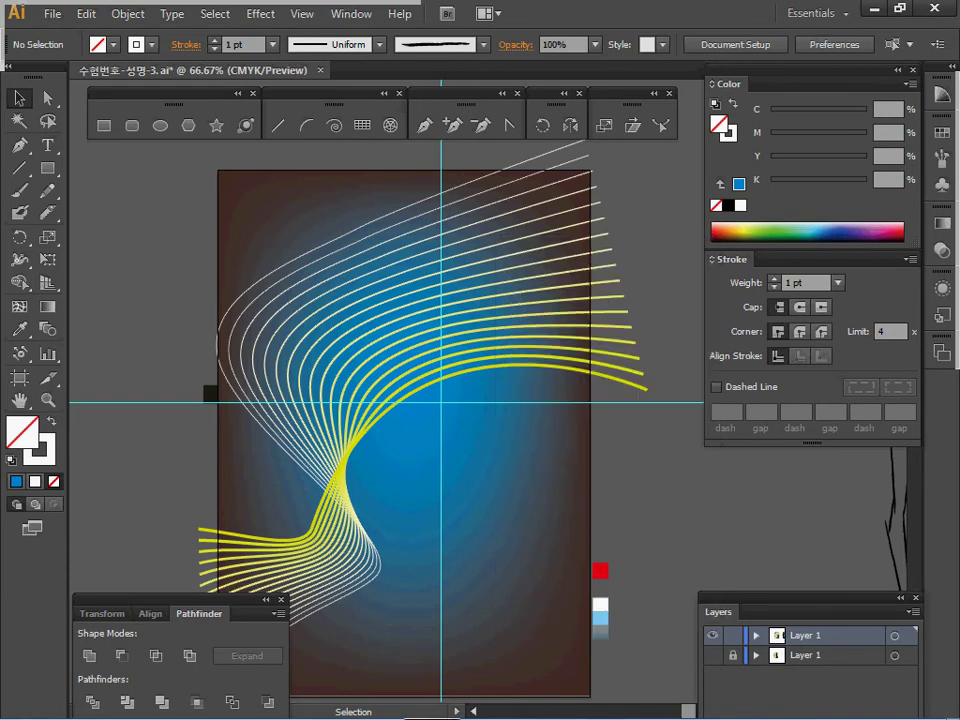
Create an ellipse 15 mm wide and 22 mm high in the empty space beside the fashion sketch
key("space")
left_click_drag(640, 410, 207, 410)
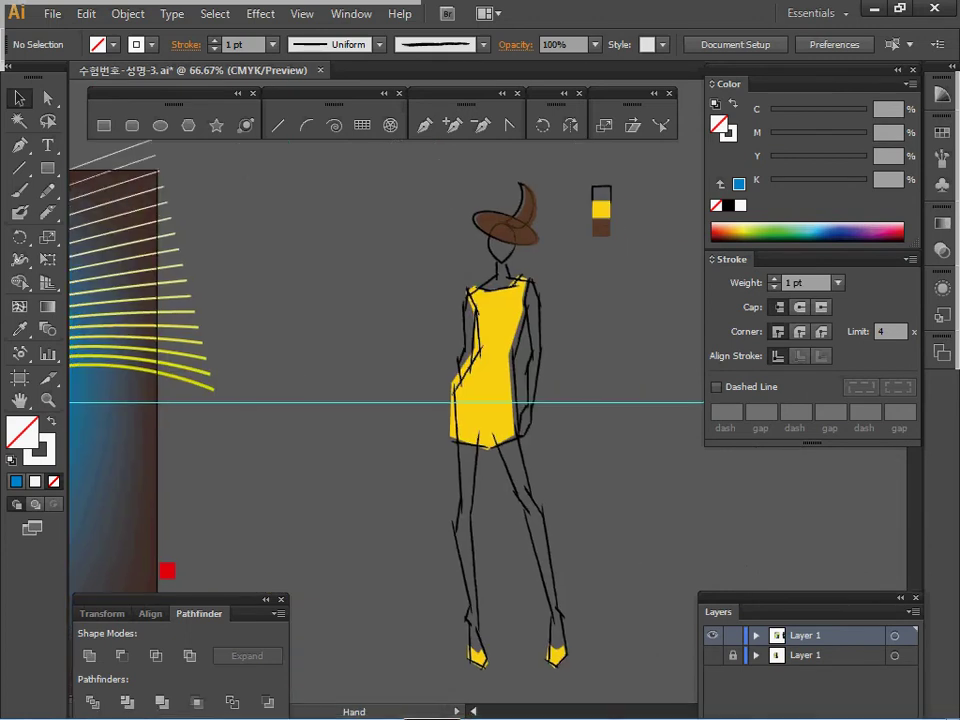
left_click_drag(582, 288, 482, 292)
left_click(480, 280, "ctrl")
left_click_drag(495, 405, 422, 426)
left_click(472, 307, "ctrl")
left_click_drag(472, 307, 461, 268)
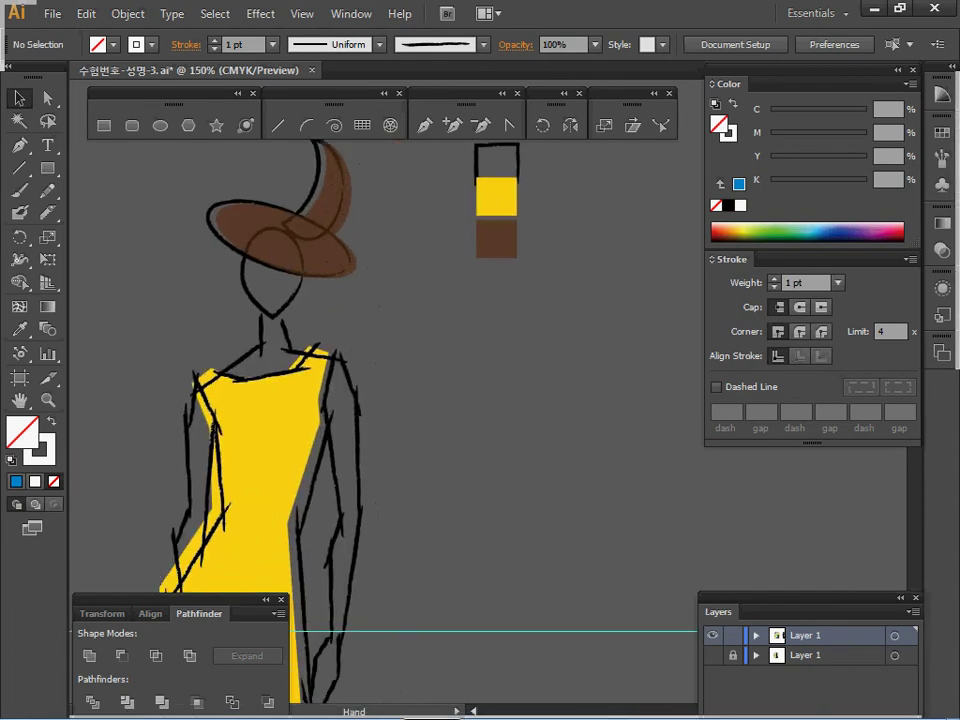
left_click(160, 125)
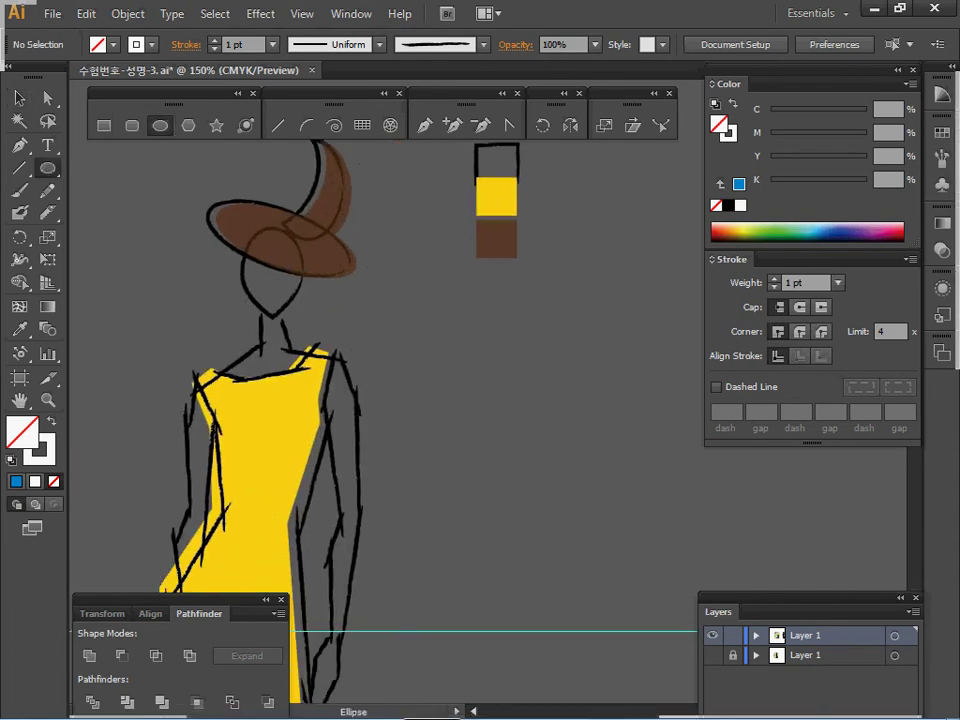
left_click_drag(400, 330, 375, 408)
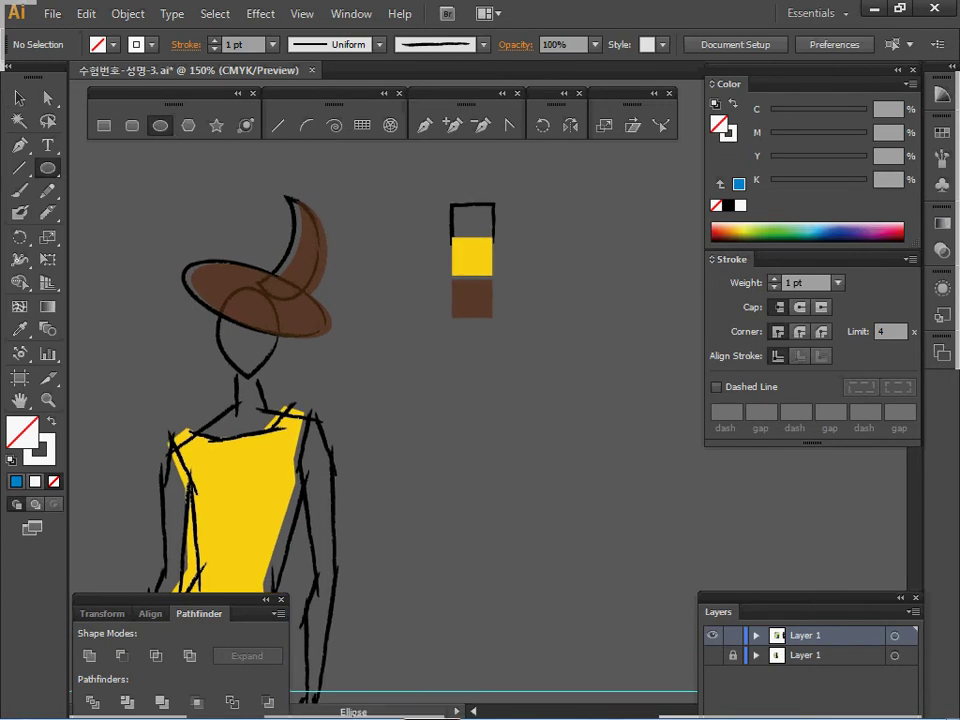
left_click(380, 319)
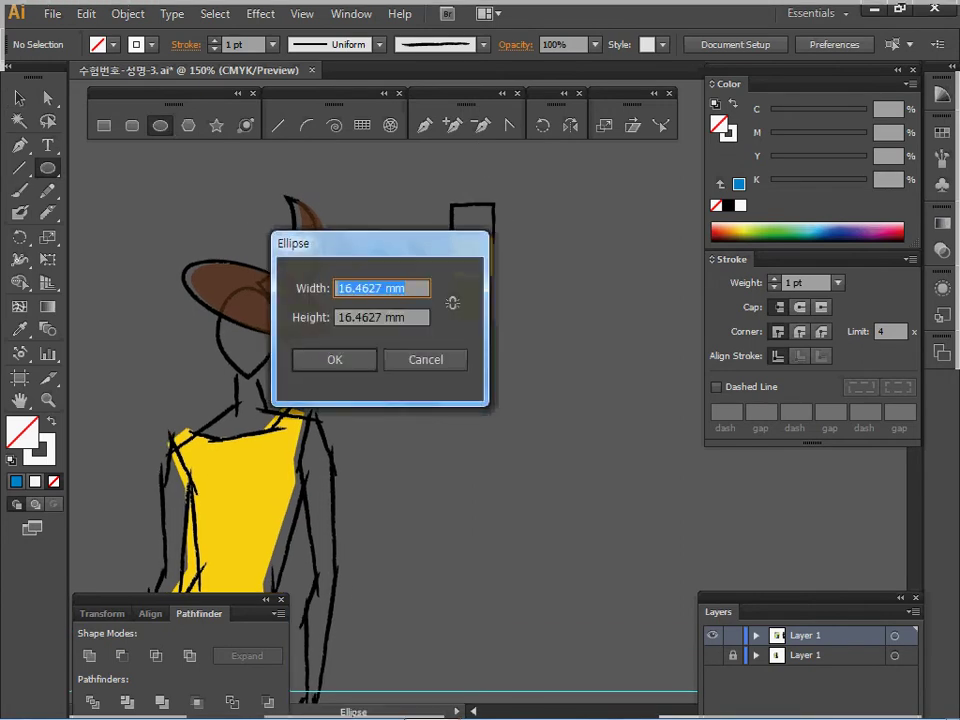
type("15")
key("Tab")
type("21")
key("BackSpace")
type("2")
key("Return")
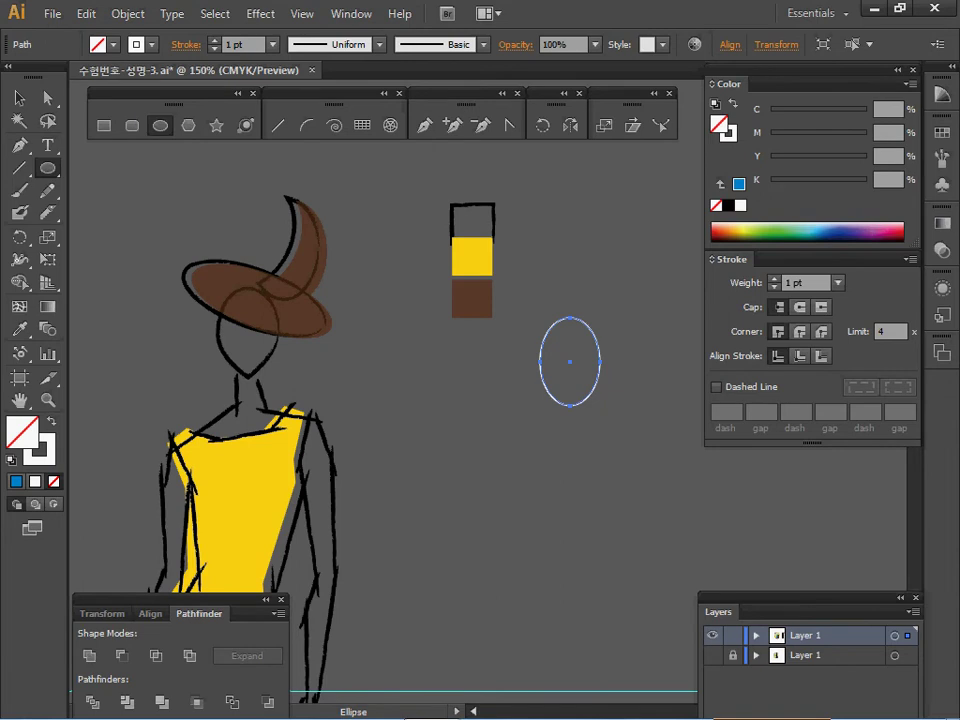
Move the ellipse closer to the sketched head and shift the yellow and brown swatches up towards the hat
key("v")
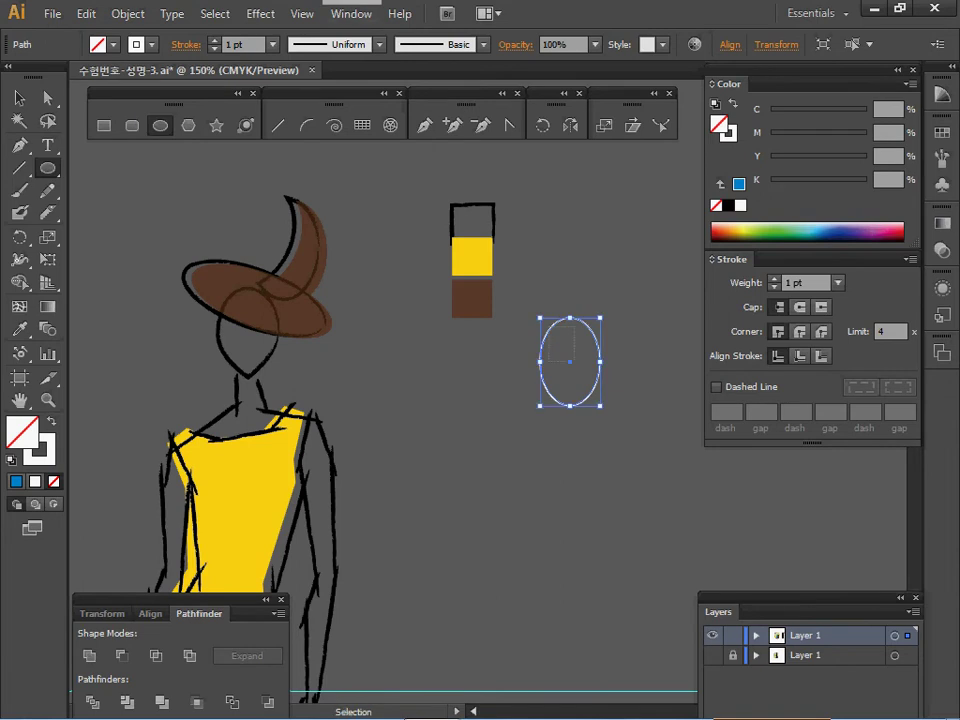
left_click_drag(570, 362, 545, 306)
left_click_drag(403, 154, 491, 333)
left_click_drag(472, 294, 408, 166)
left_click_drag(517, 290, 482, 308)
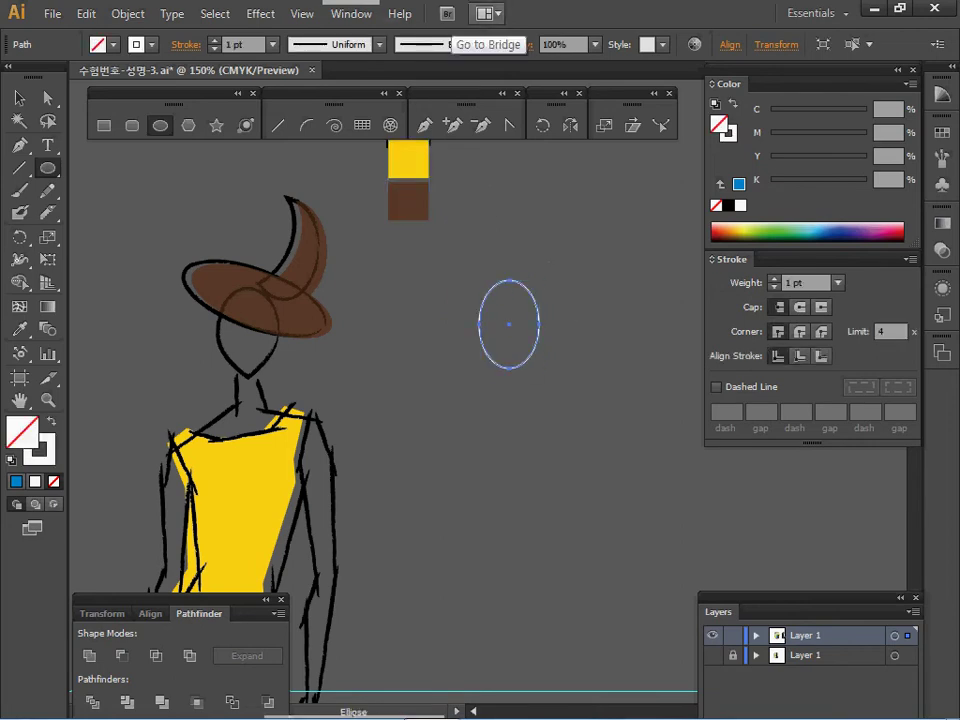
Apply the Charcoal - Thin brush to the ellipse and colour its stroke black
left_click(483, 44)
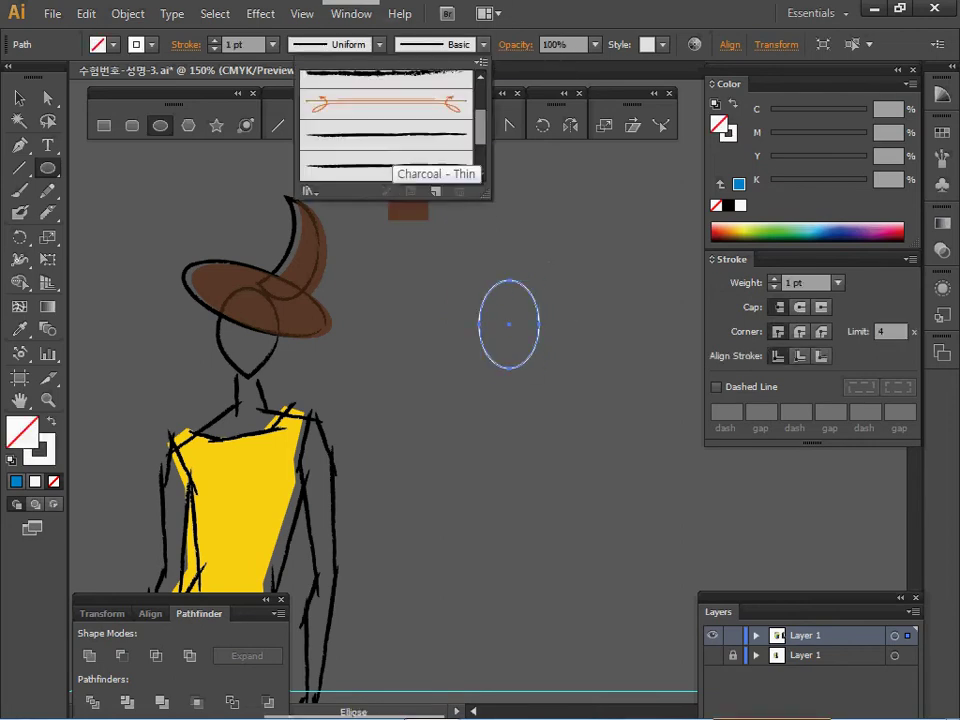
left_click(385, 134)
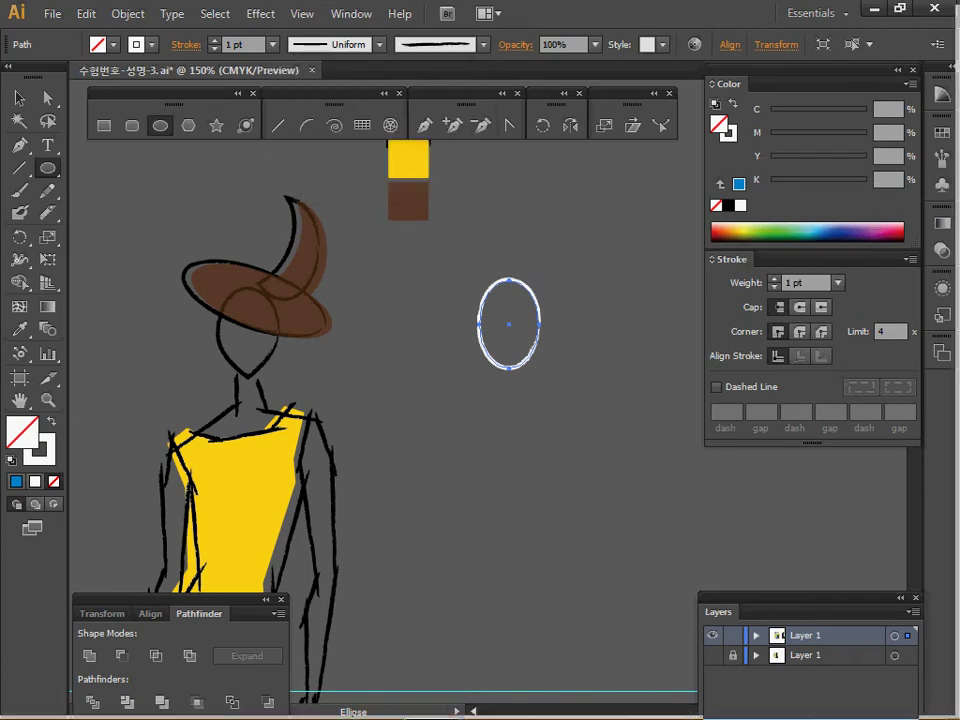
left_click(733, 137)
left_click(728, 205)
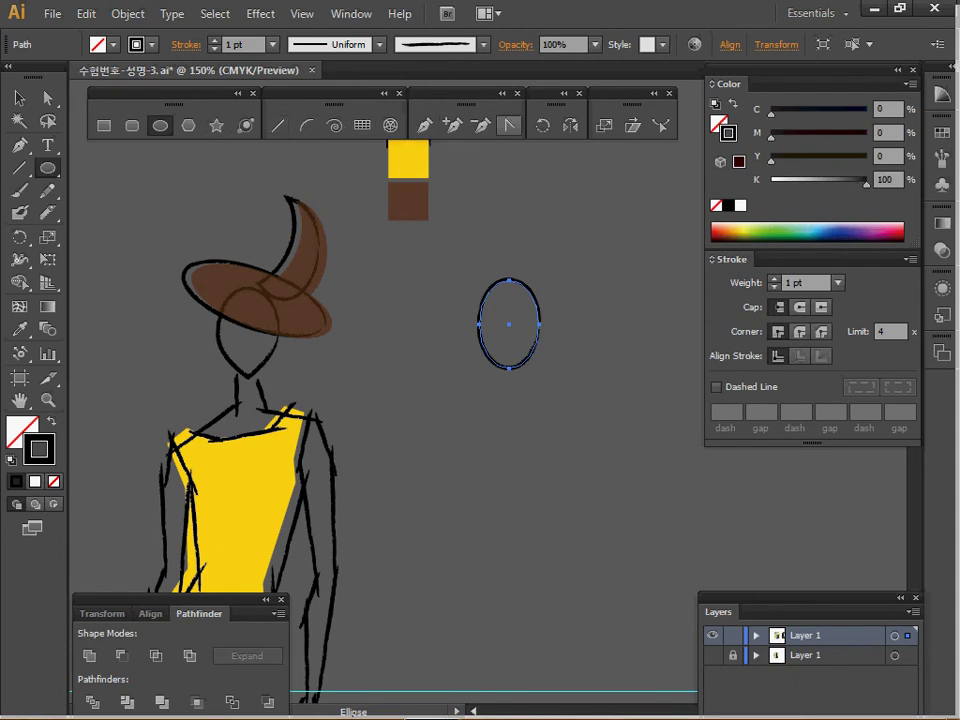
Convert the ellipse's bottom anchor to a corner point for the chin and activate the Line Segment tool
left_click(509, 125)
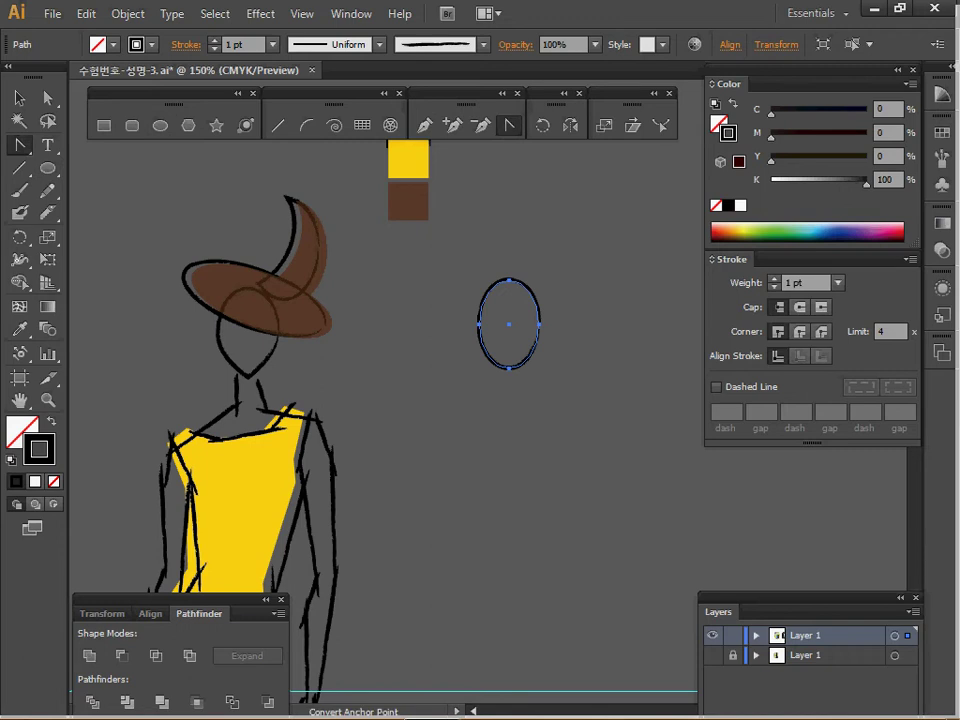
left_click(509, 368)
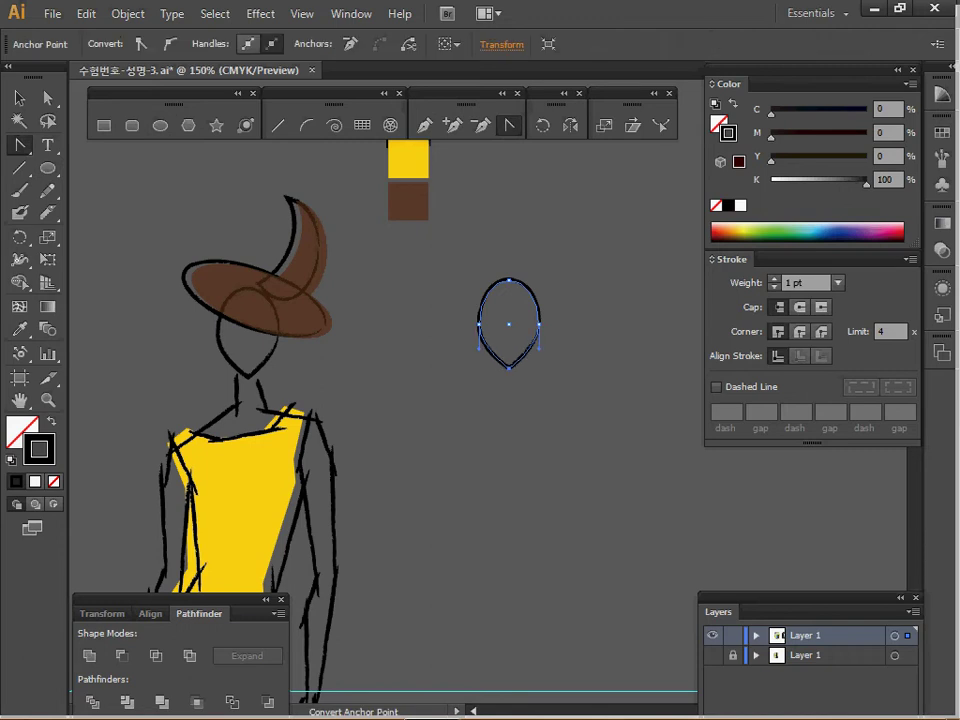
left_click(443, 316, "ctrl")
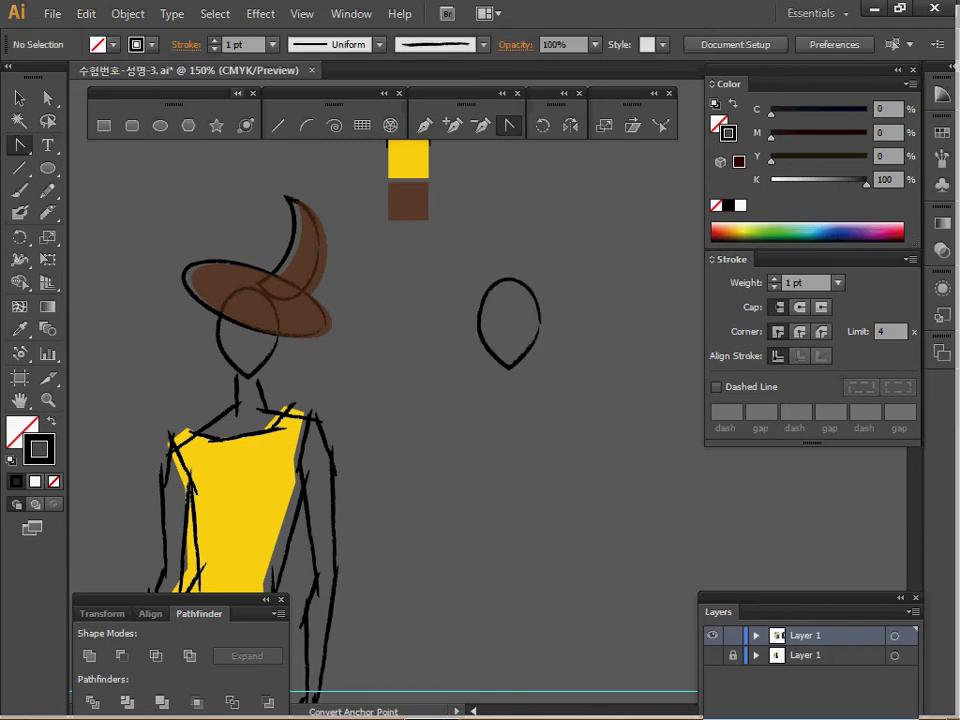
key("backslash")
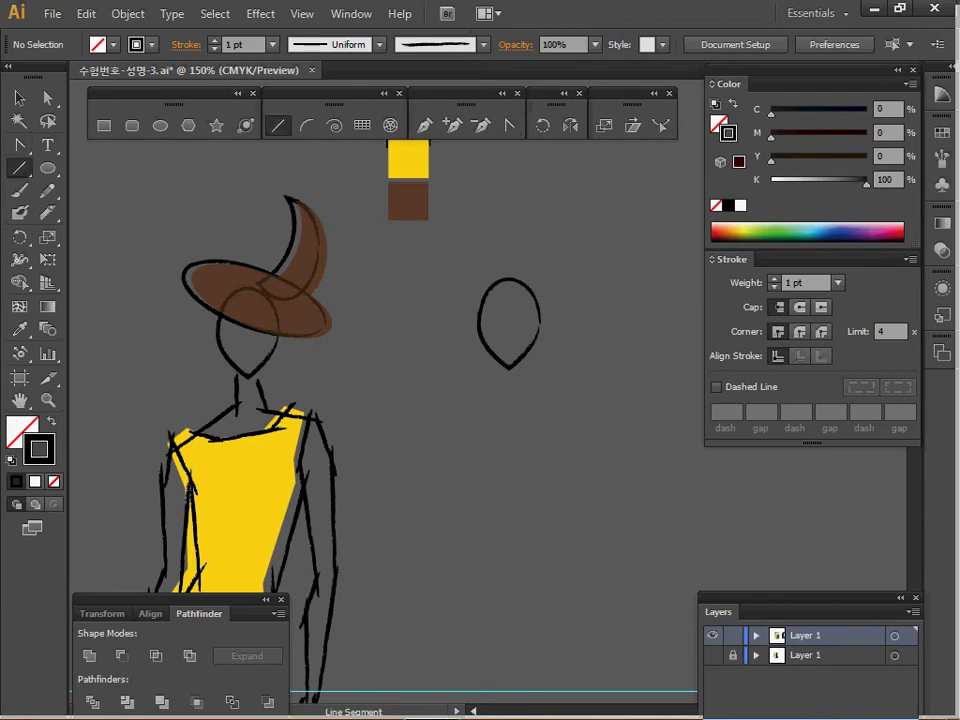
Draw two slanted neck lines below the new head's chin and apply the charcoal brush to the left one
left_click_drag(503, 390, 529, 372)
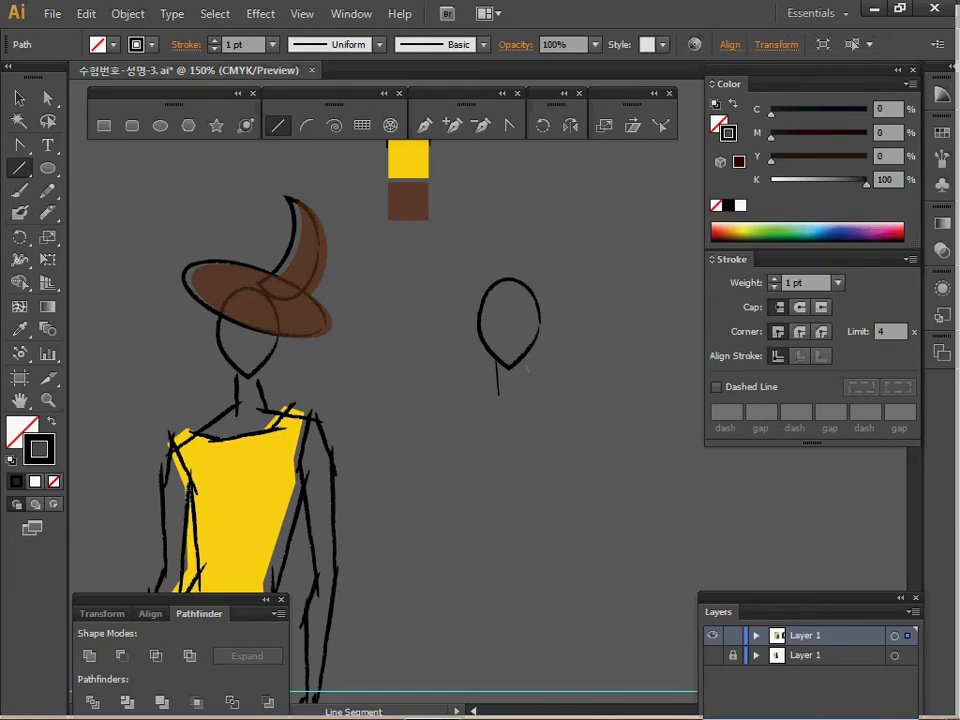
left_click(498, 378, "ctrl")
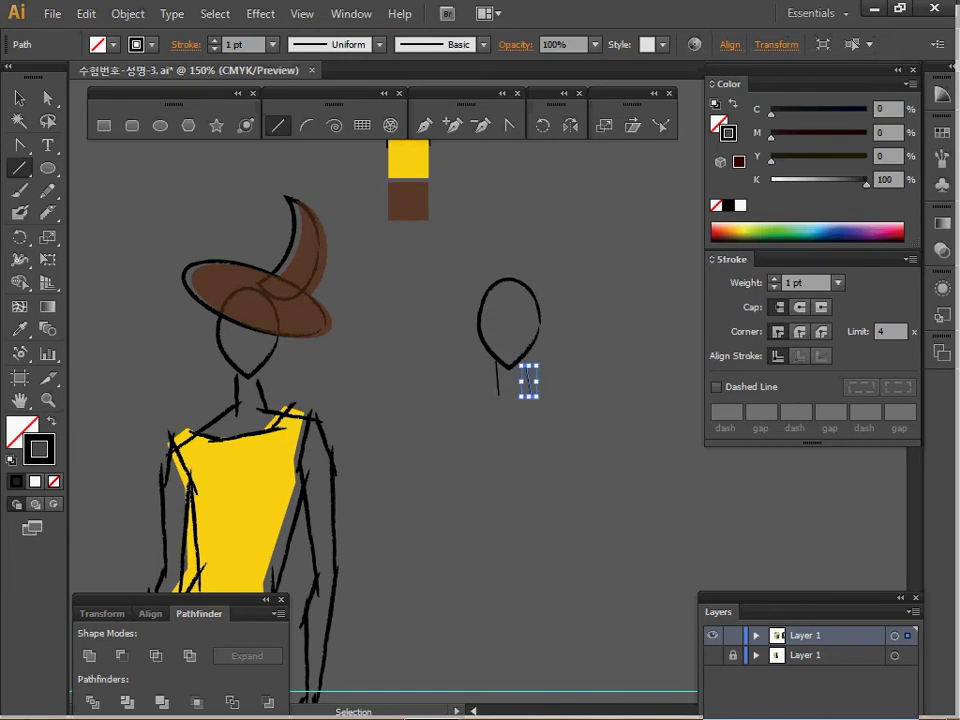
left_click(483, 44)
left_click(385, 135)
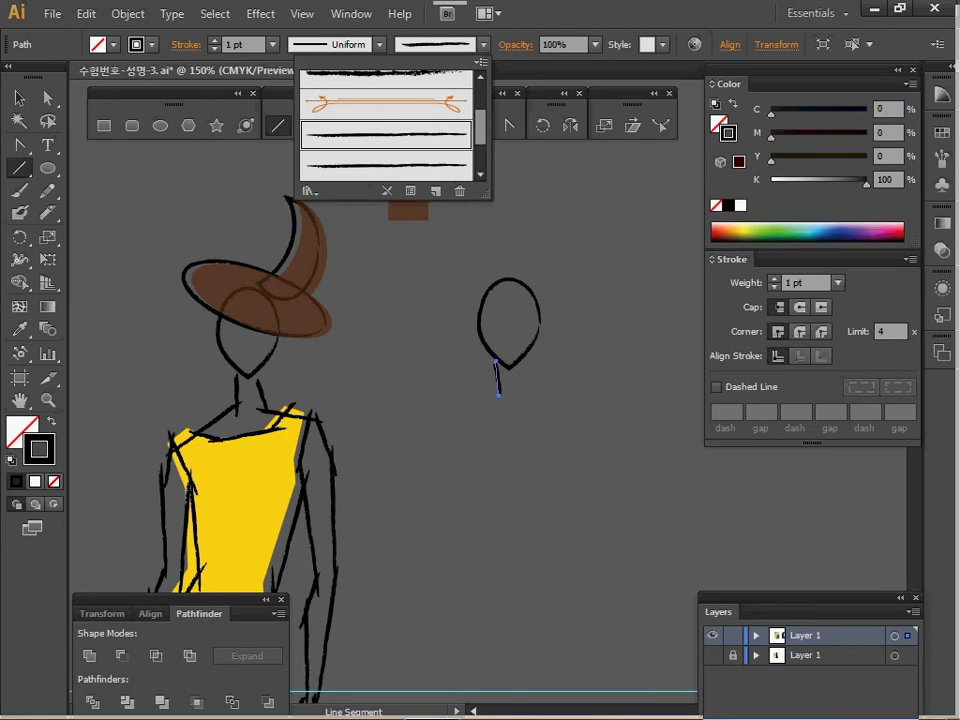
key("Escape")
left_click_drag(522, 366, 533, 397)
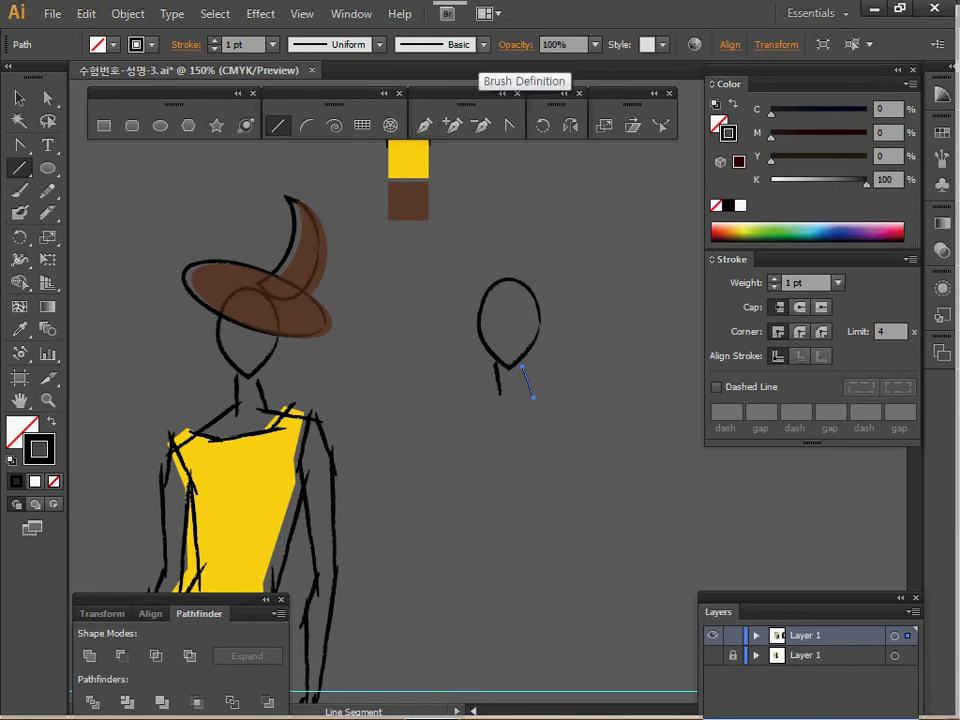
Draw straight segments for both shoulders and upper arms below the neck, and apply the charcoal brush to all the body lines
left_click_drag(527, 394, 588, 411)
mouse_move(500, 393)
left_mouse_down()
mouse_move(453, 428)
mouse_move(472, 537)
left_mouse_up()
left_click_drag(576, 401, 569, 460)
left_click_drag(578, 511, 431, 386)
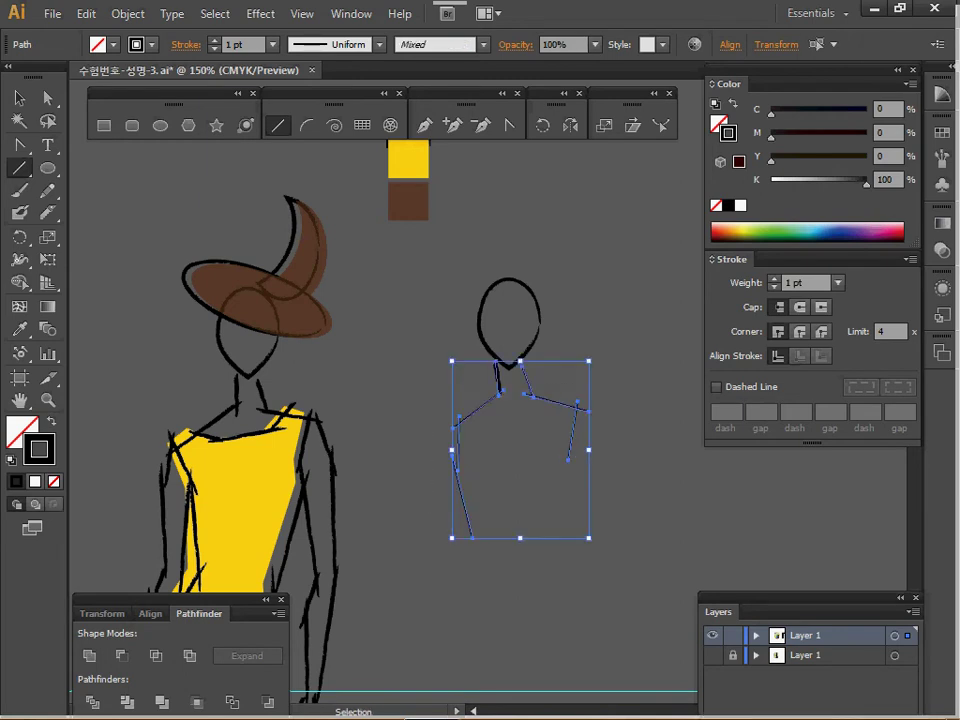
left_click(484, 45)
left_click(352, 102)
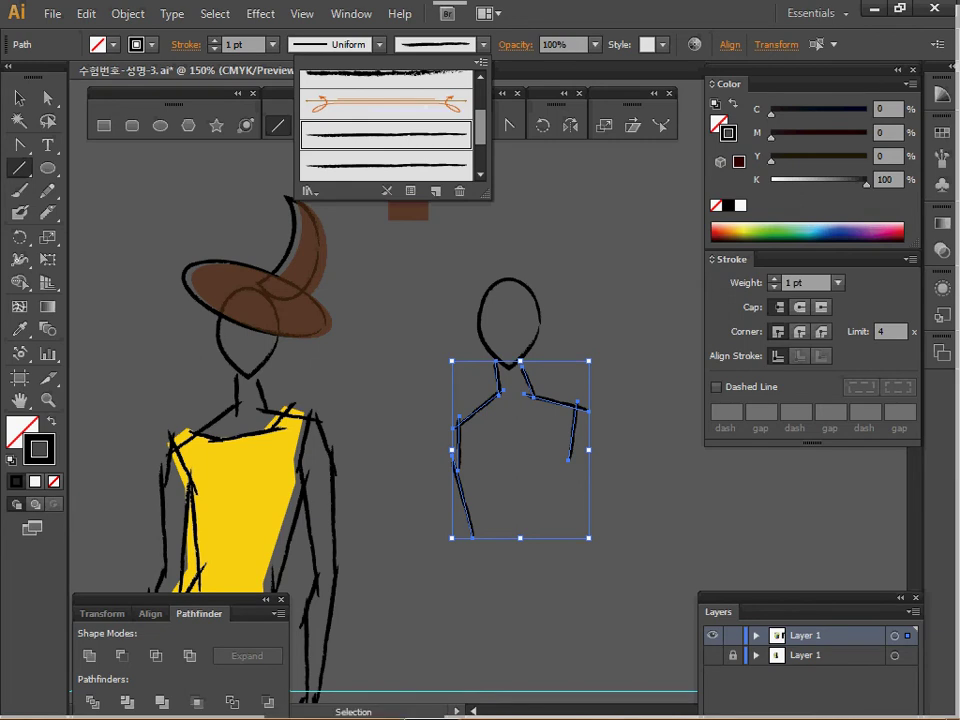
key("Escape")
left_click(610, 490, "ctrl")
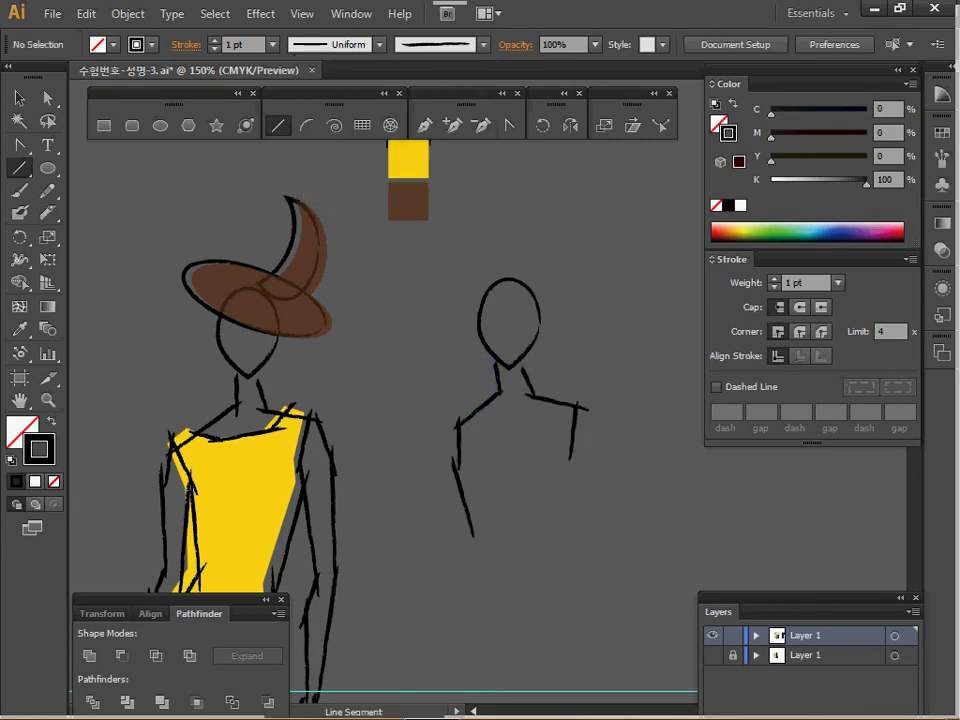
Delete the practice head, neck, shoulder and arm lines beside the fashion figure
mouse_move(610, 490)
left_mouse_down()
mouse_move(610, 439)
mouse_move(442, 222)
left_mouse_up()
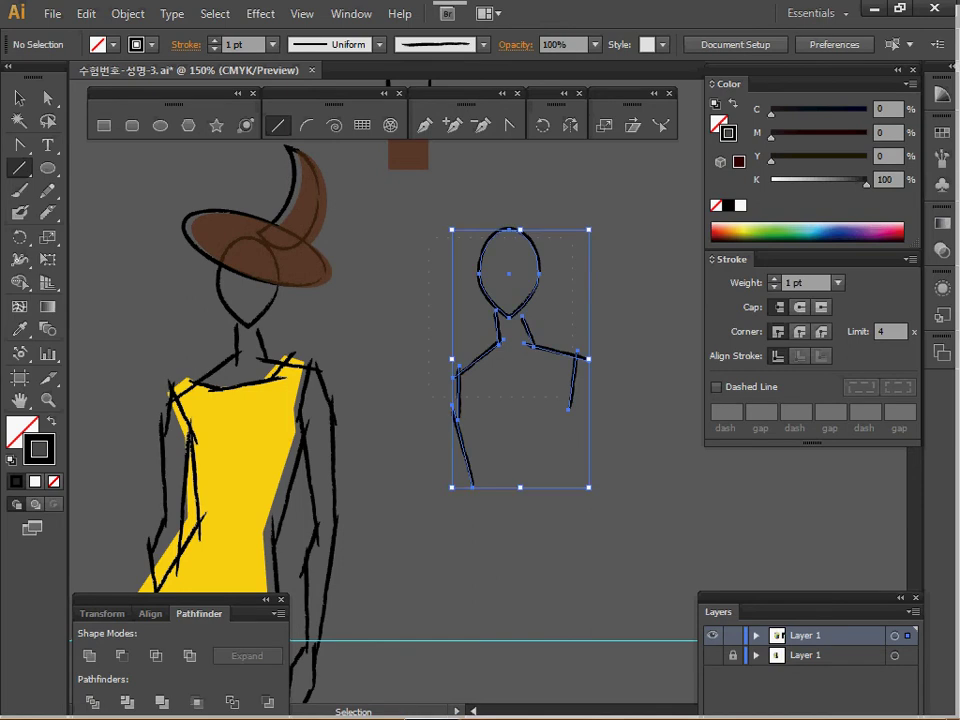
key("Delete")
Examine how the yellow dress and the two yellow shoe shapes sit under the figure's line work
left_click(438, 460, "ctrl+alt")
left_click_drag(438, 460, 442, 376)
scroll(480, 380, "down", 1)
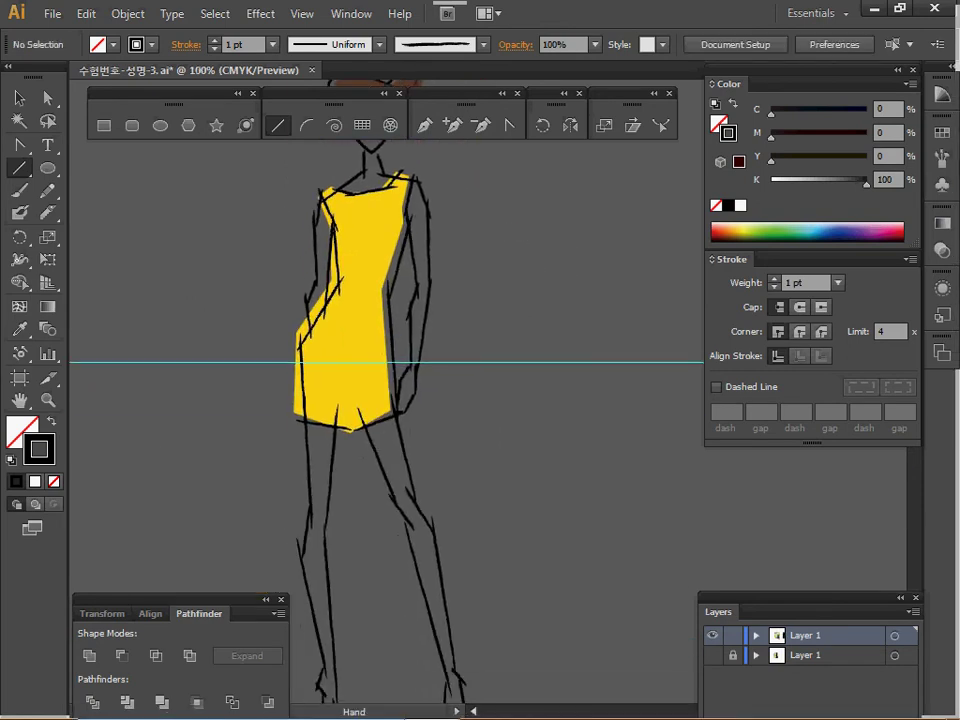
key("ctrl")
left_click(352, 318, "ctrl")
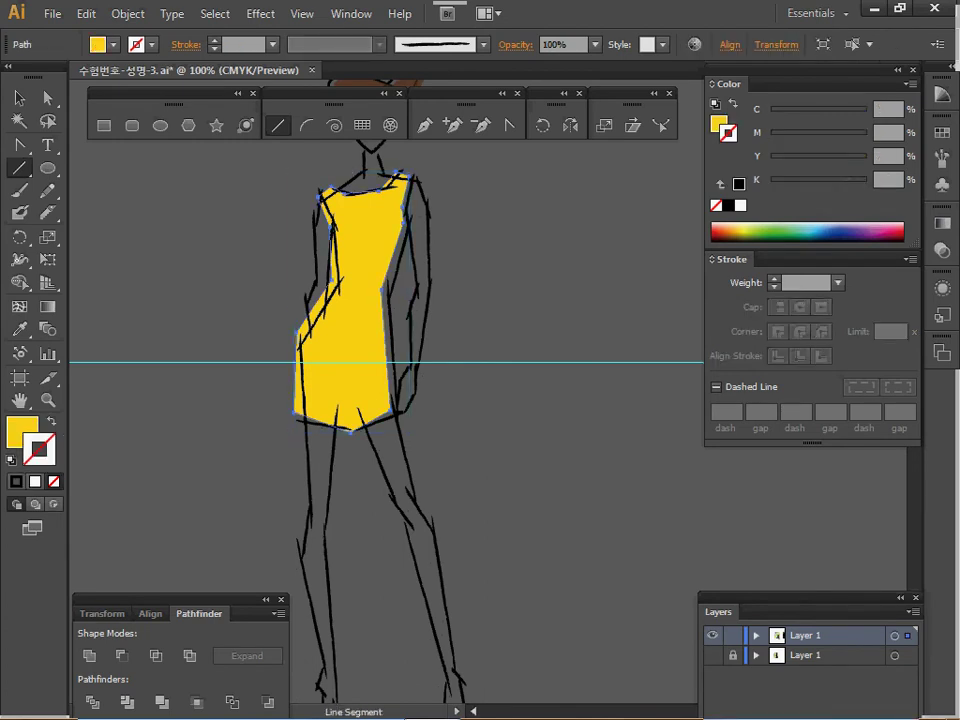
key("space")
left_click_drag(372, 430, 361, 243)
left_click(323, 558, "ctrl")
left_click(443, 556, "ctrl")
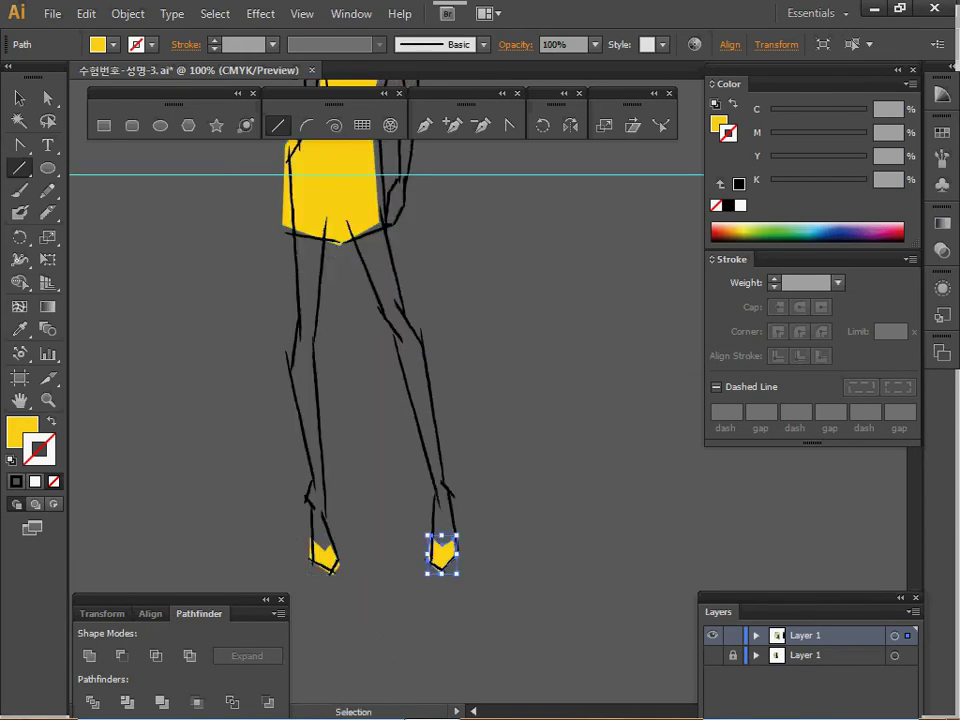
key("space")
left_click_drag(365, 190, 342, 465)
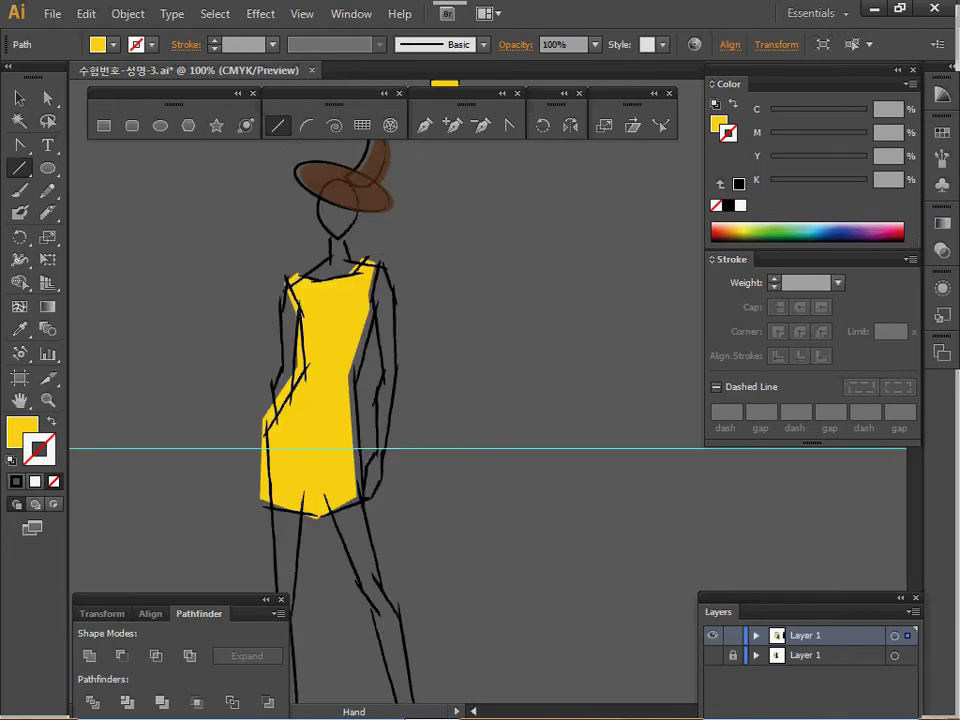
Draw a wide, flat ellipse for a hat brim beside the figure and a tall upright ellipse overlapping its upper edge
key("ctrl+space")
left_click(339, 312, "ctrl")
left_click(499, 318, "ctrl")
left_click_drag(499, 318, 262, 395)
left_click(380, 390, "ctrl")
left_click_drag(116, 268, 144, 292)
left_click(150, 215, "ctrl")
left_click(160, 125)
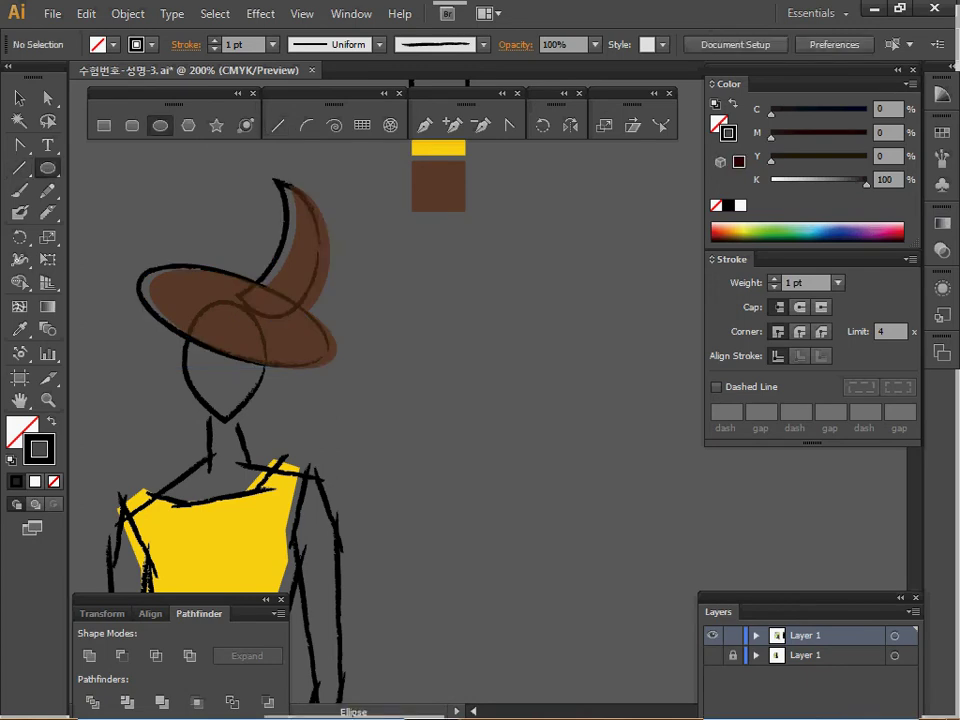
left_click_drag(447, 316, 648, 383)
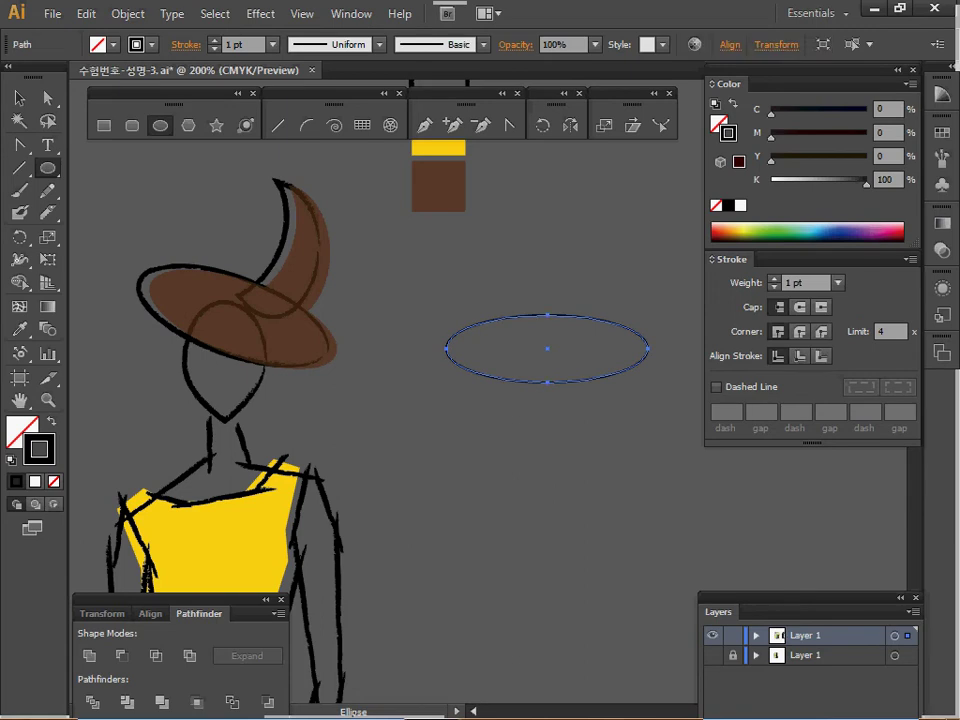
left_click_drag(494, 216, 446, 313)
Copy the upright ellipse sideways by half its width and tilt the copy slightly counterclockwise
key("space")
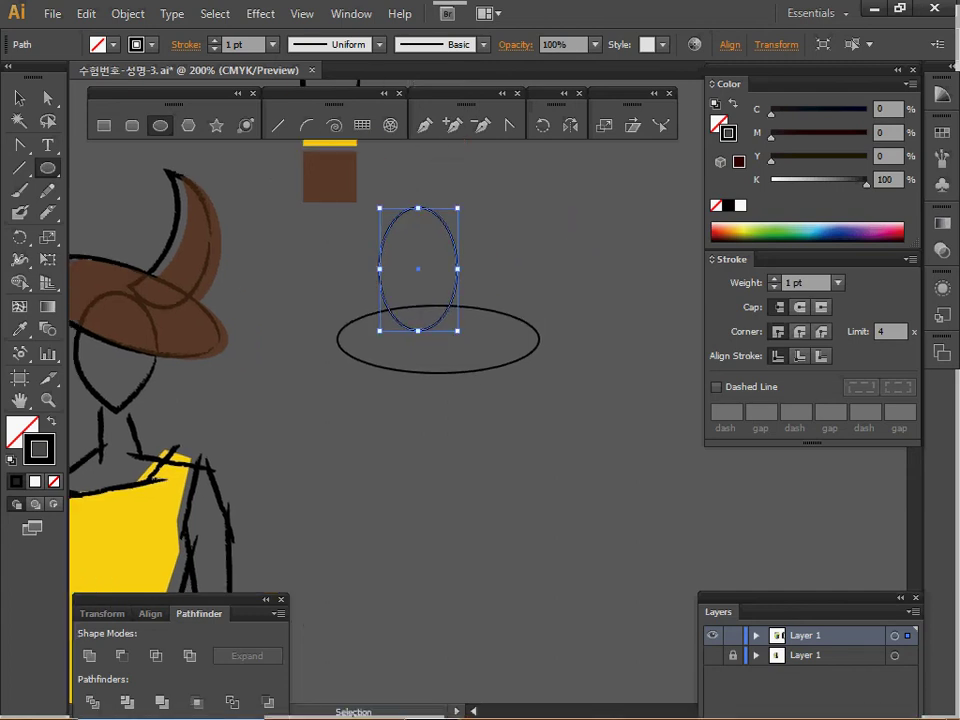
left_click_drag(446, 313, 481, 311)
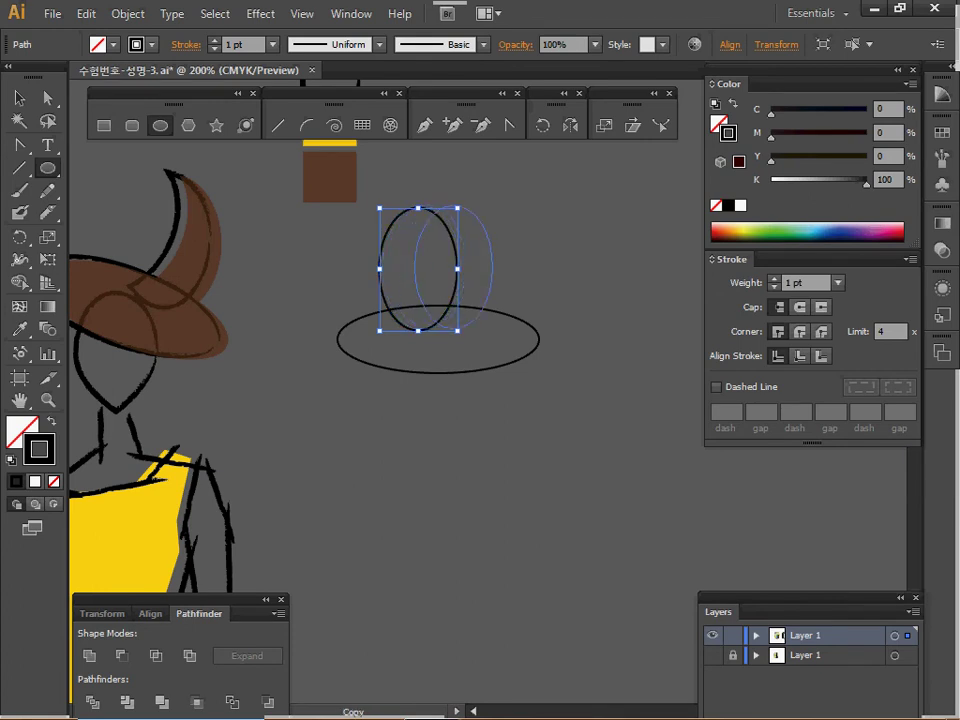
left_click_drag(491, 268, 496, 268)
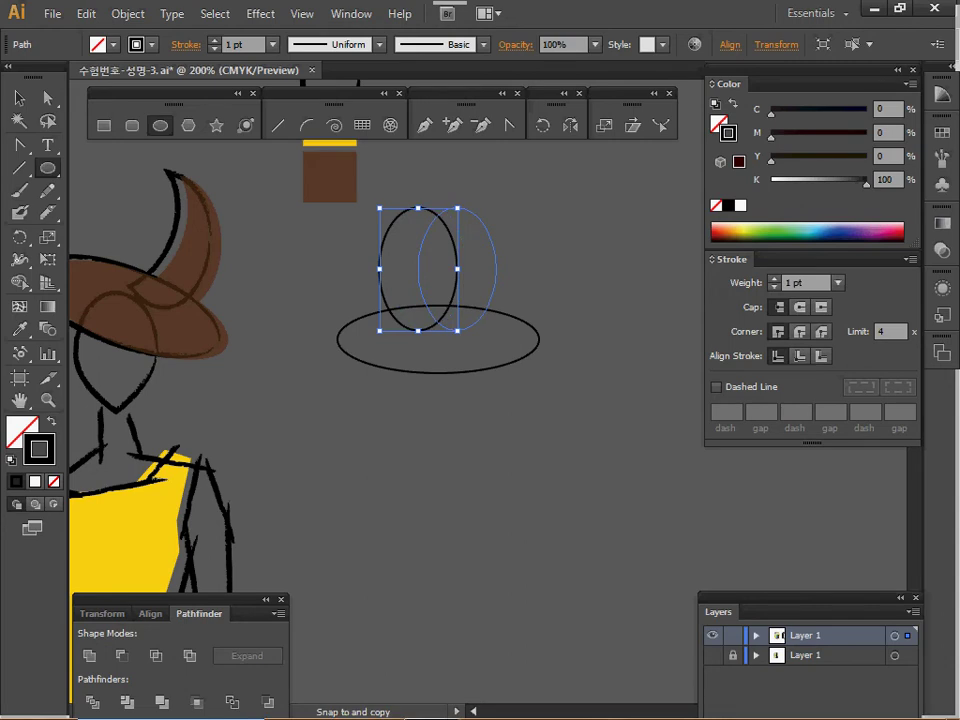
left_click_drag(496, 268, 496, 268)
left_click_drag(502, 203, 481, 193)
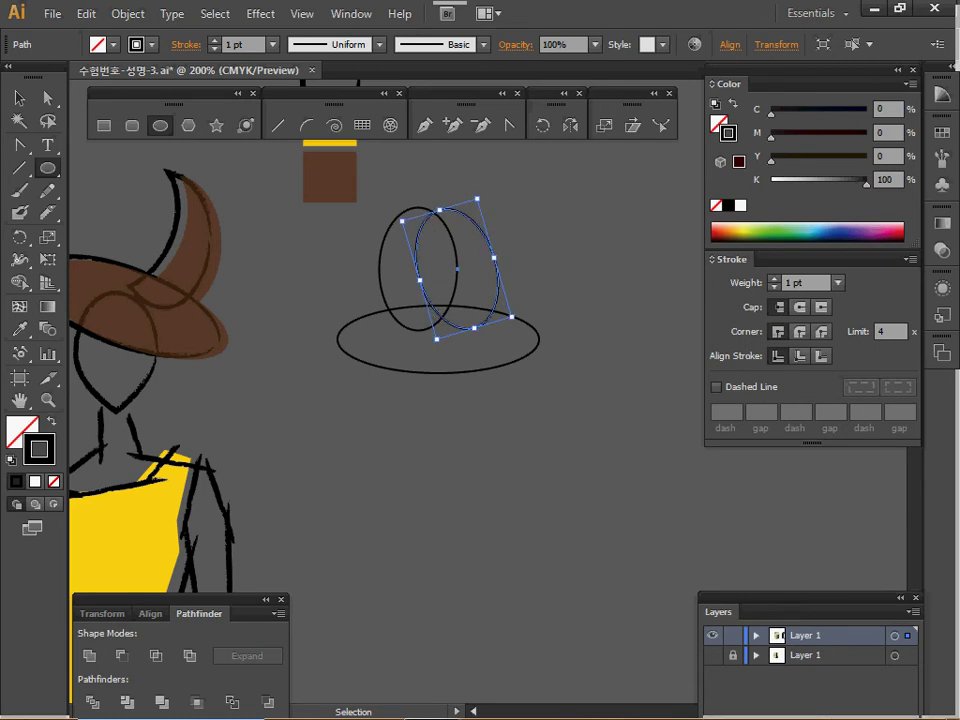
key("ctrl+shift+a")
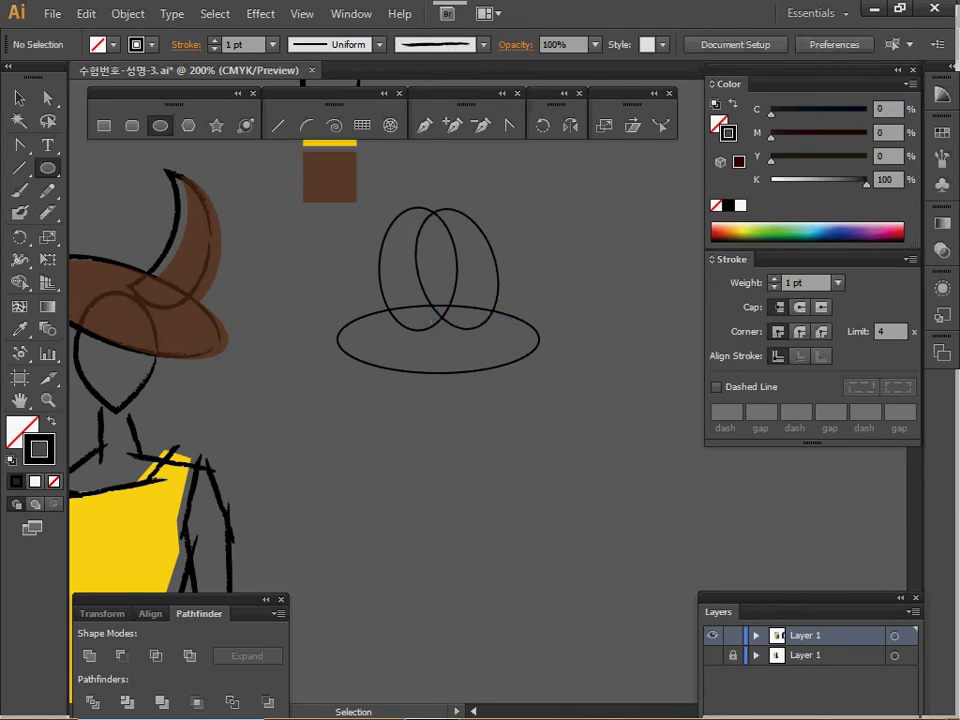
Cut the two tall ellipses into a crescent with Minus Back and move it slightly left over the brim
left_click_drag(472, 226, 382, 256)
key("l")
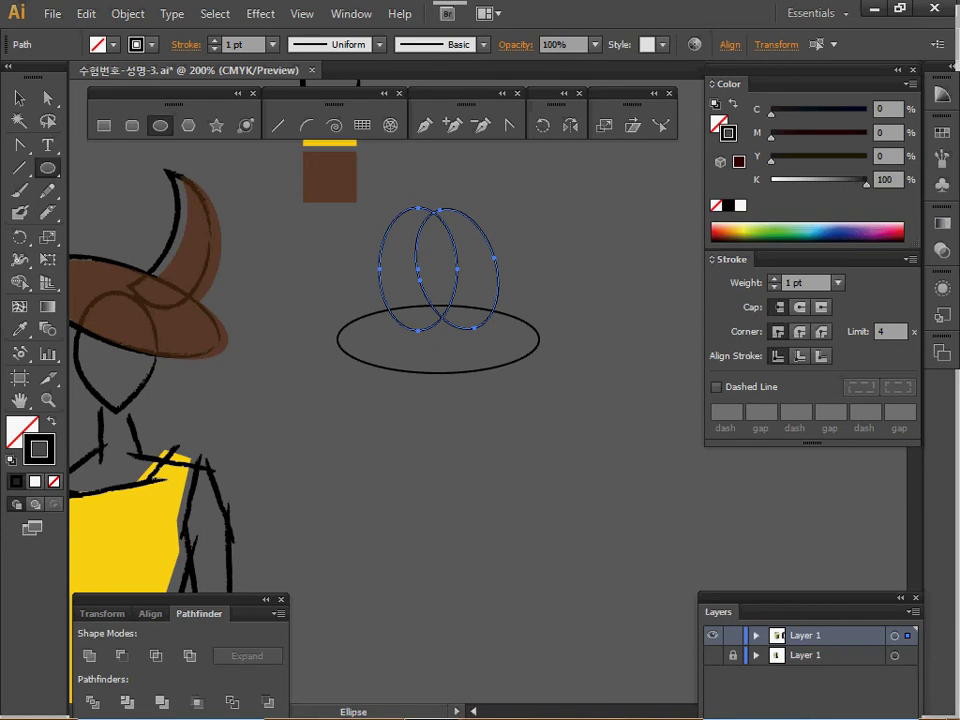
left_click_drag(190, 600, 190, 579)
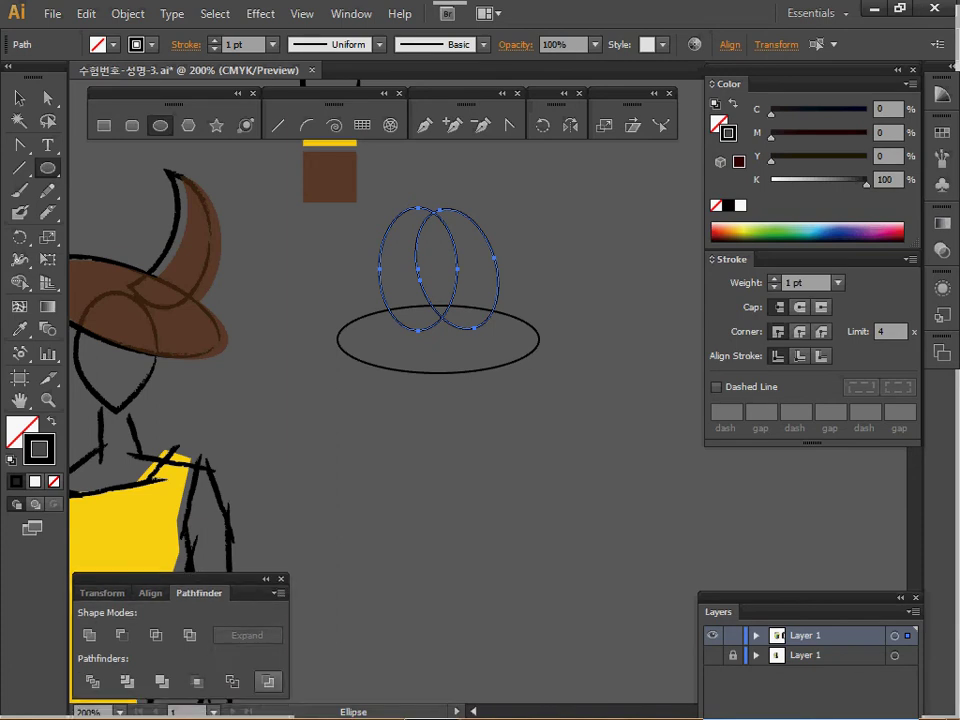
left_click(267, 681)
key("v")
left_click_drag(457, 269, 449, 270)
Apply the charcoal brush to the crescent and the brim ellipse, and save the document
left_click_drag(373, 259, 492, 389)
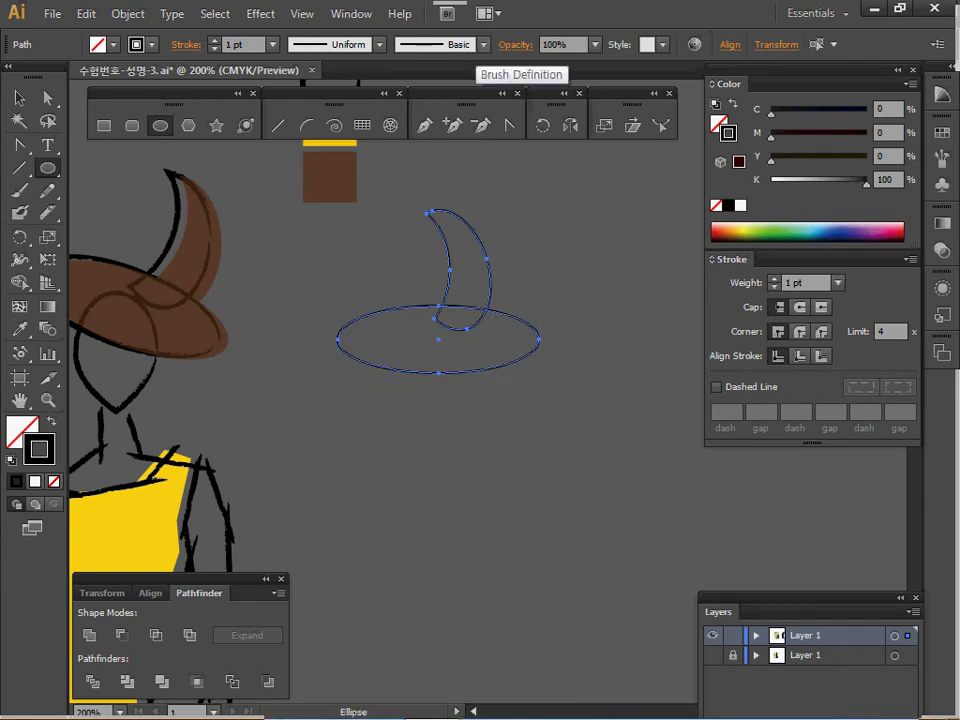
left_click(484, 44)
left_click(385, 135)
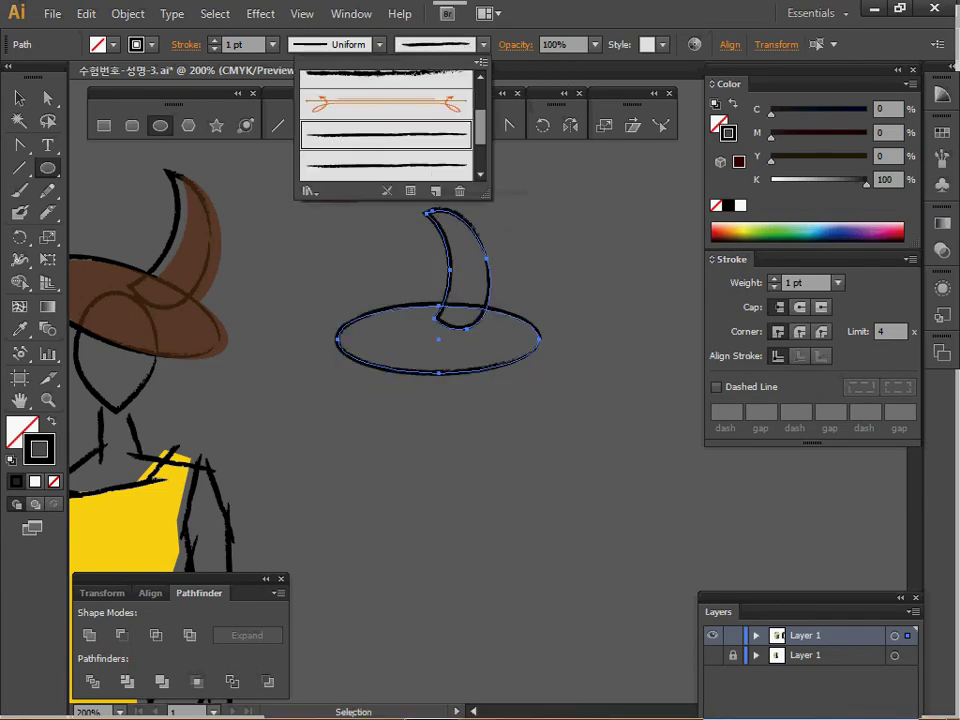
left_click(590, 270, "ctrl")
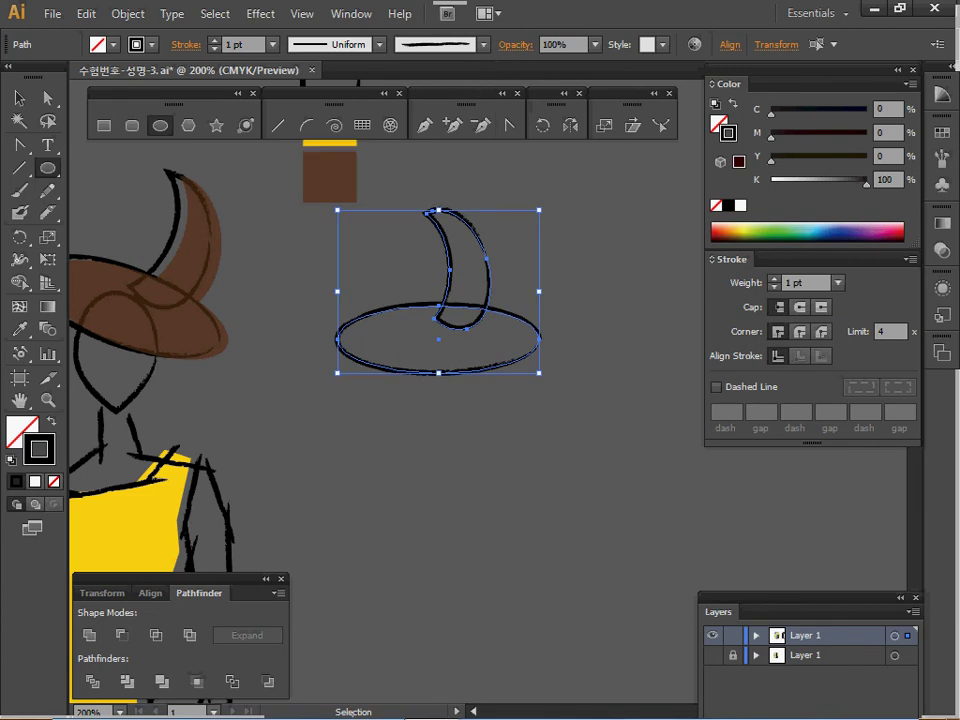
key("ctrl+s")
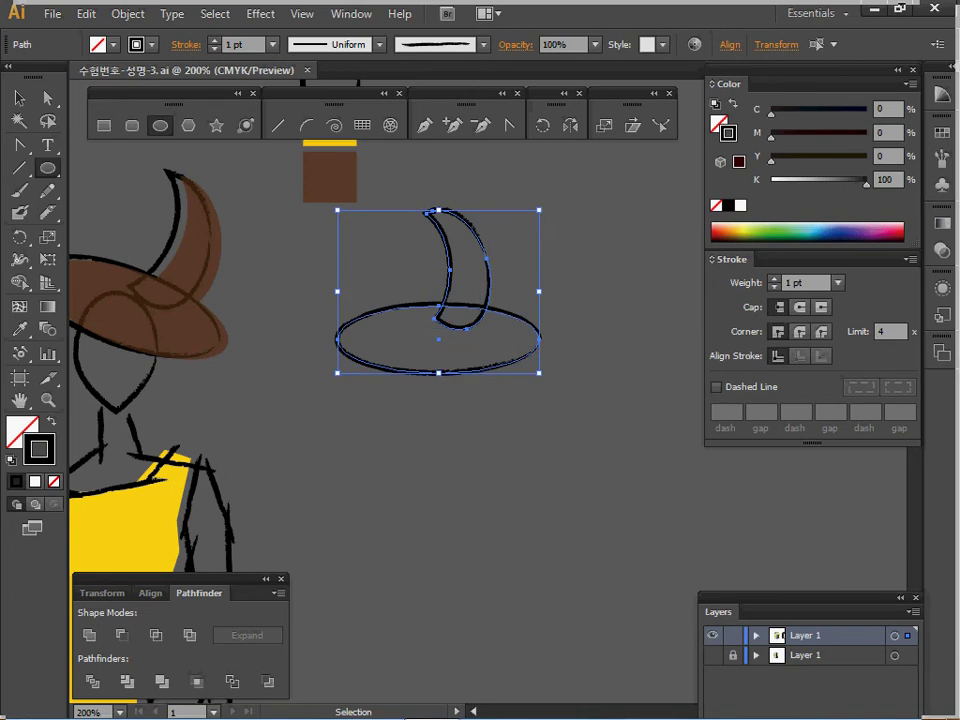
Rotate the hat outline about 15° clockwise and place a copy of it slightly offset down and to the right
left_click_drag(546, 204, 564, 236)
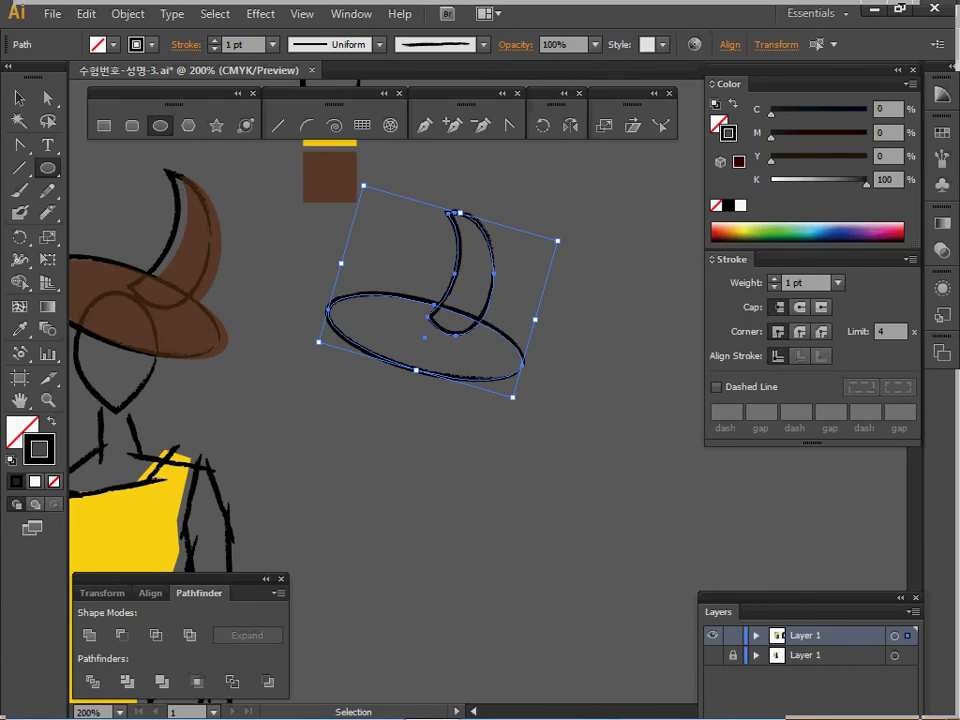
left_click_drag(493, 272, 506, 276)
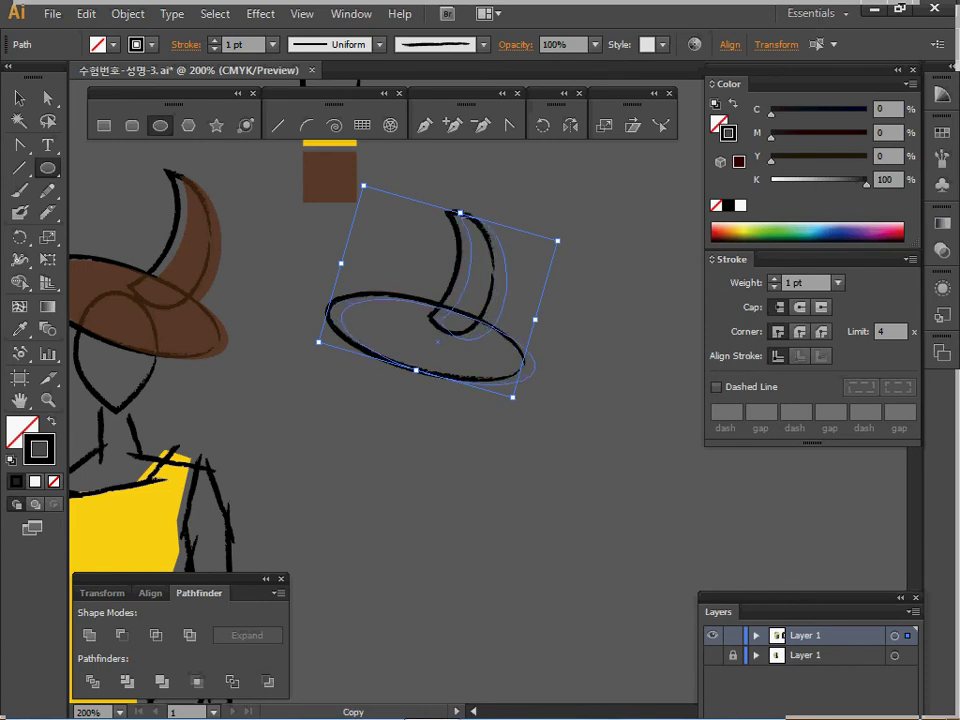
left_click_drag(442, 328, 443, 326)
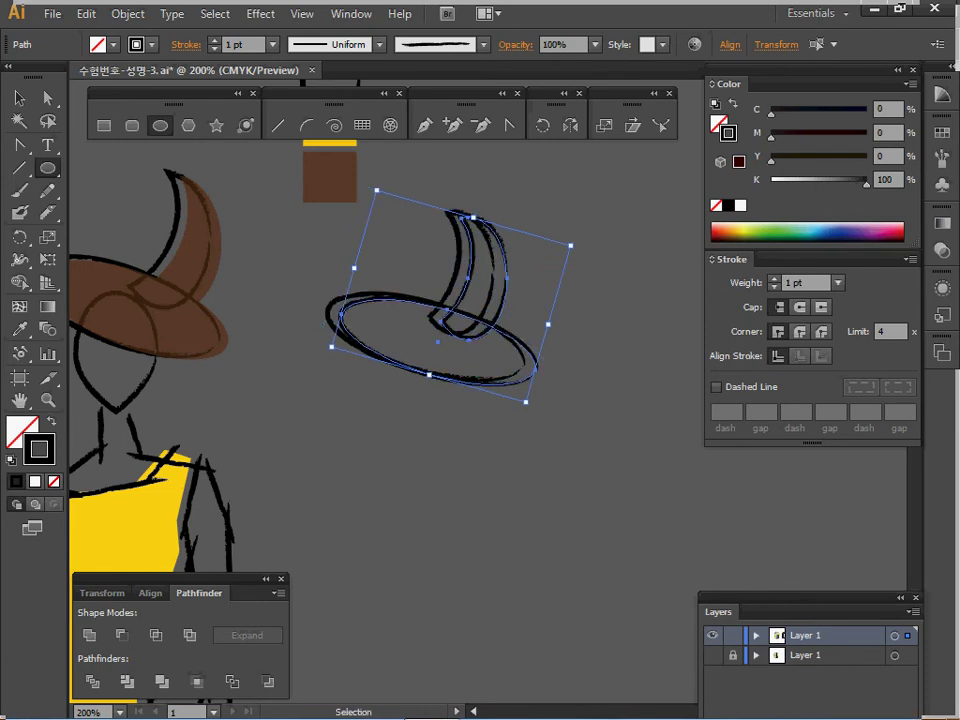
key("ctrl+z")
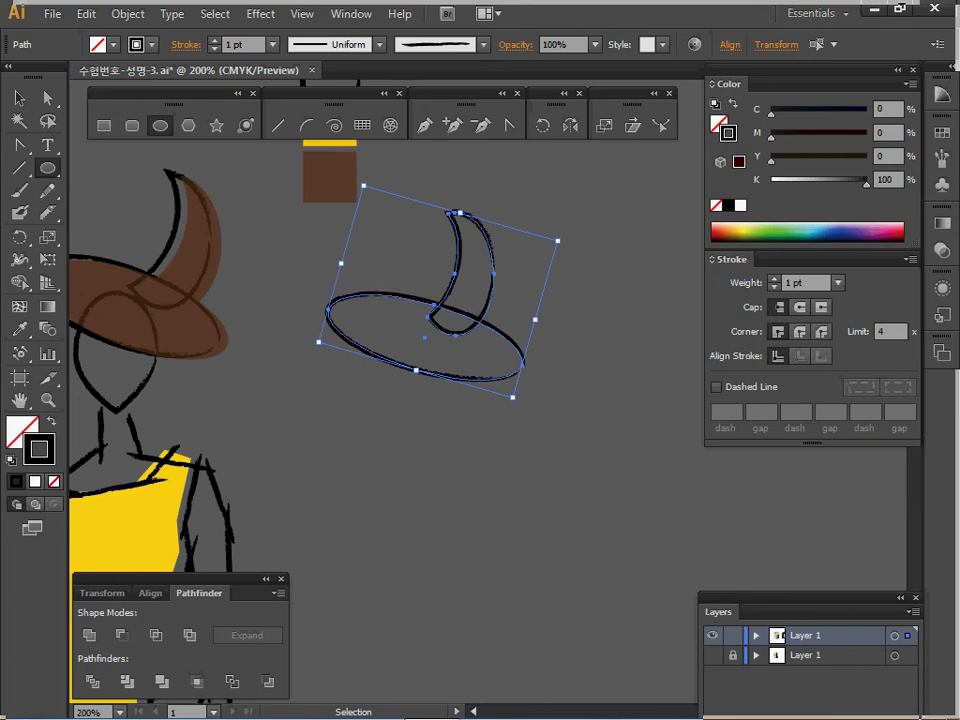
key("ctrl+shift+z")
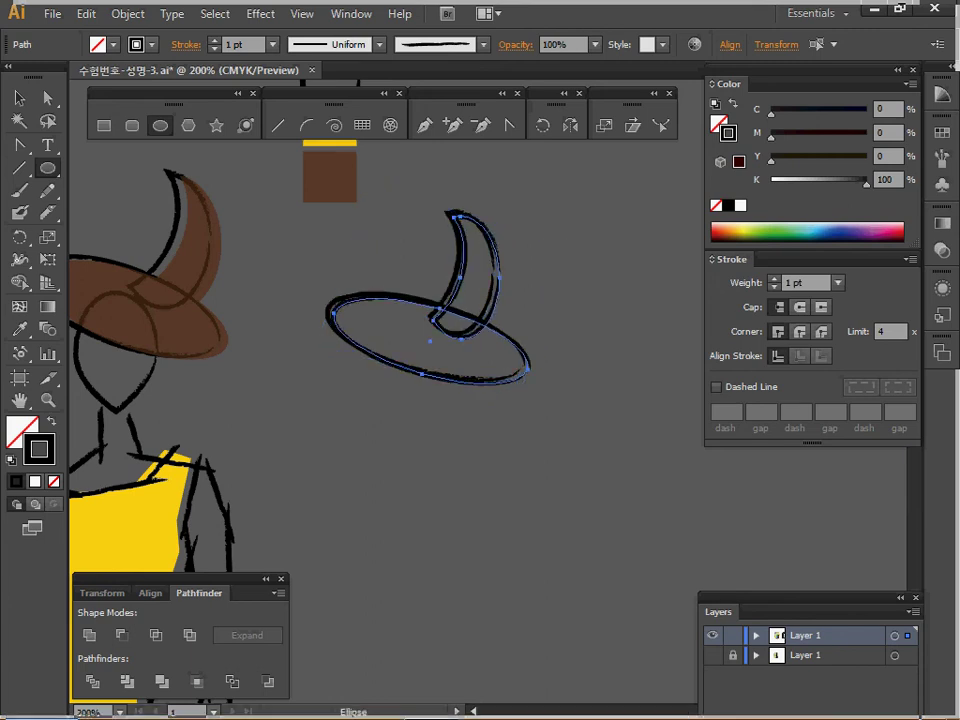
Fill the offset hat copy with the brown of the swatch and set its opacity to 50%
key("i")
left_click(330, 178)
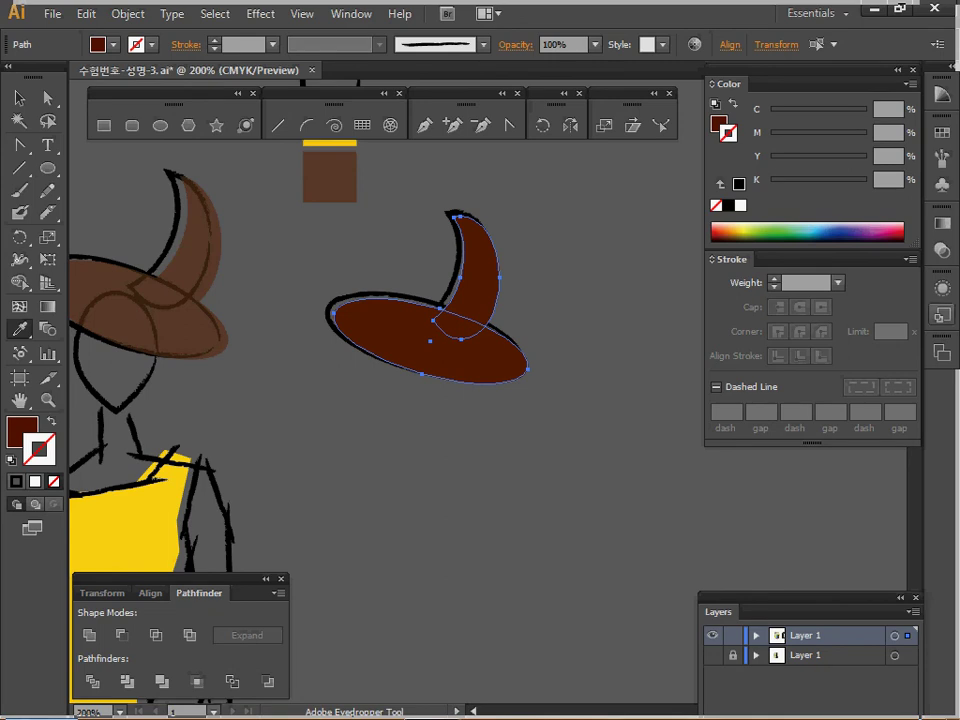
left_click(941, 249)
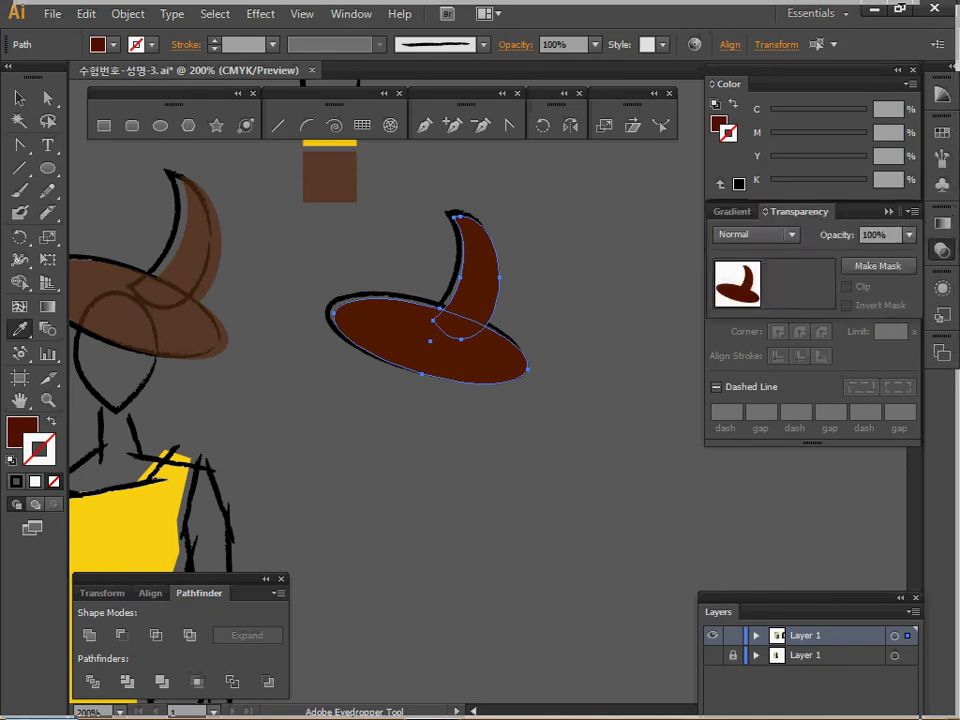
left_click(909, 234)
left_click(883, 356)
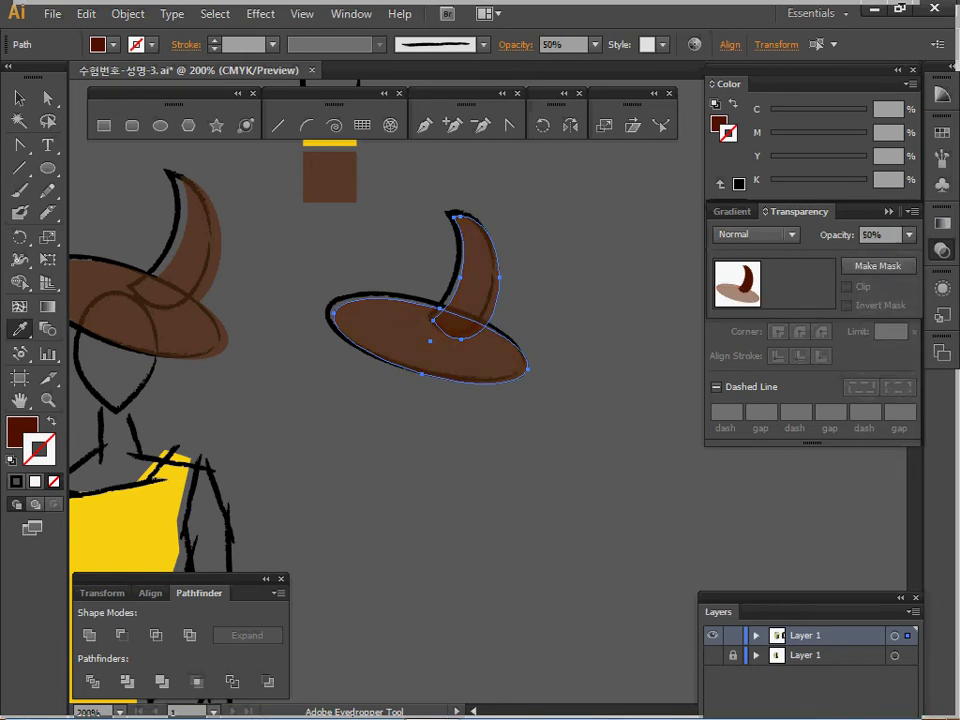
Delete the practice hat beside the figure
left_click_drag(562, 222, 424, 362)
key("Delete")
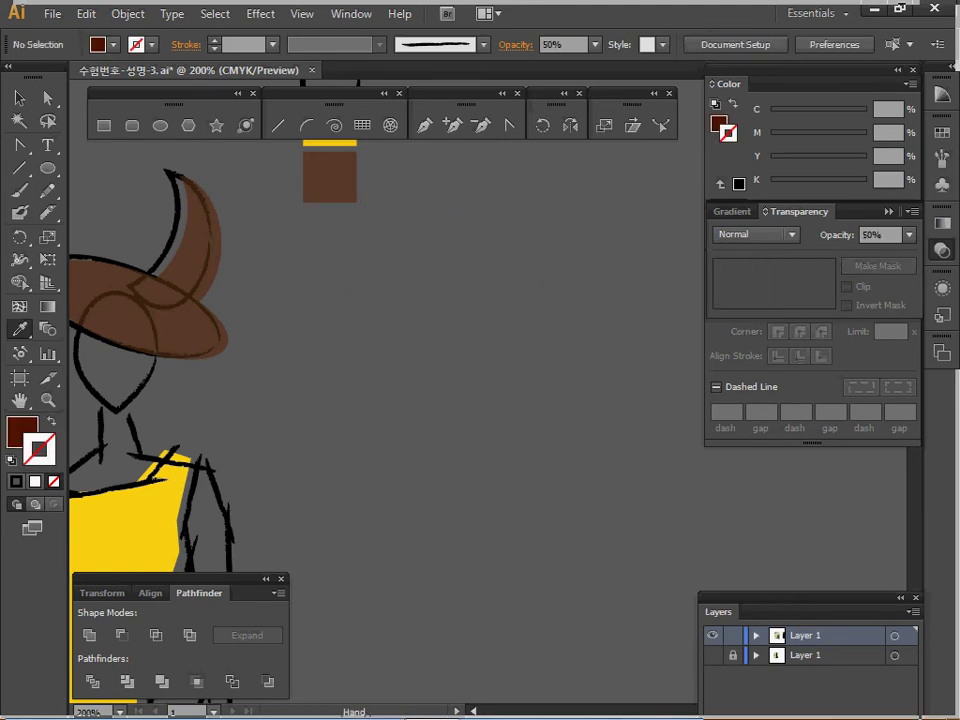
Delete the leftover items beside the fashion figure's hat
left_click(266, 420, "ctrl+alt")
left_click(397, 427, "ctrl+alt")
left_click(440, 438, "ctrl+alt")
left_click_drag(440, 438, 351, 397)
left_click_drag(525, 178, 490, 322)
key("Delete")
Group the whole fashion figure and move it onto the right side of the poster
left_click_drag(320, 200, 556, 688)
key("ctrl+a")
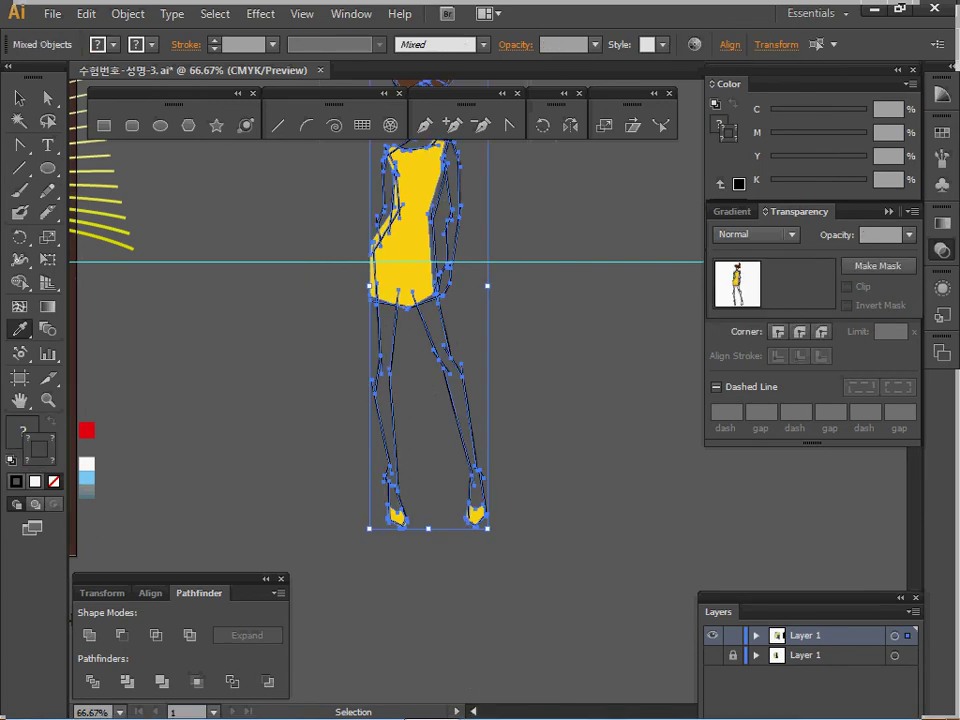
left_click_drag(400, 330, 576, 384)
key("ctrl+x")
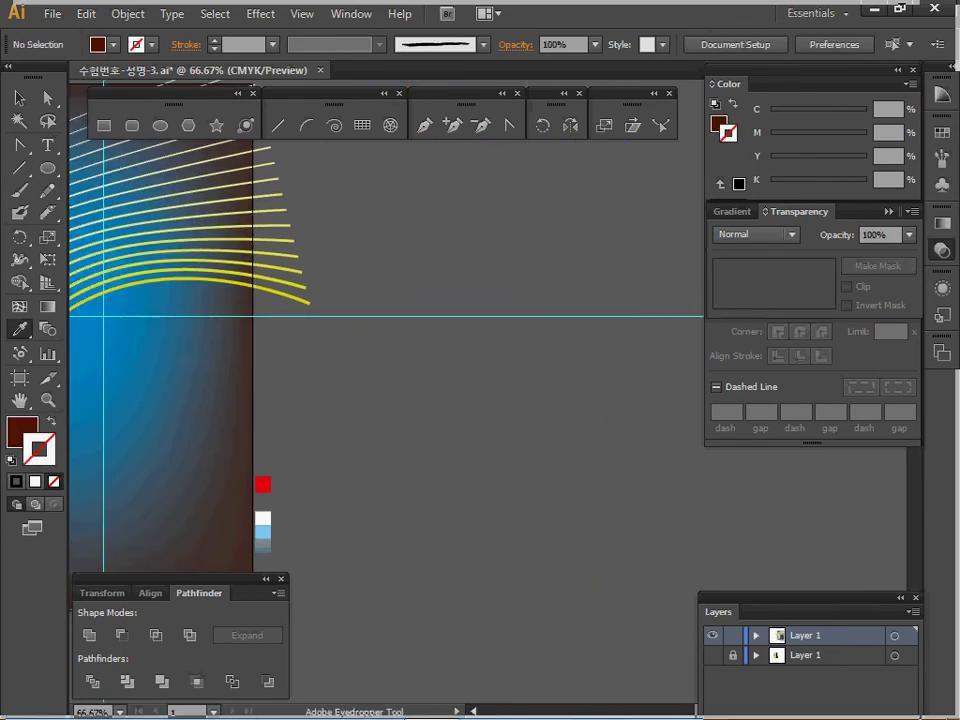
left_click_drag(315, 365, 614, 421)
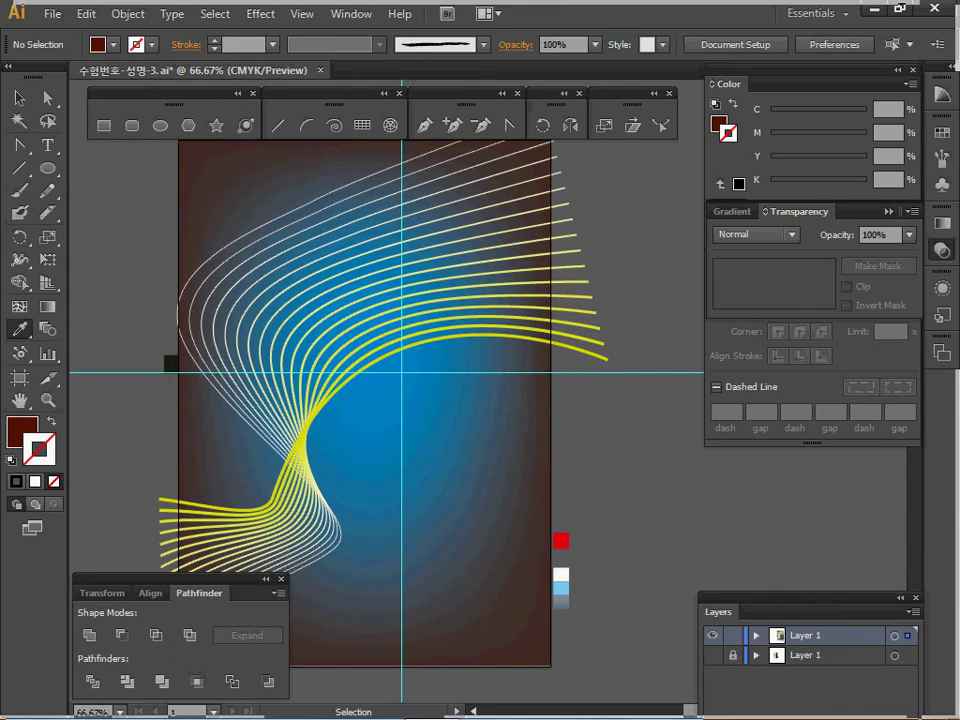
key("ctrl+z")
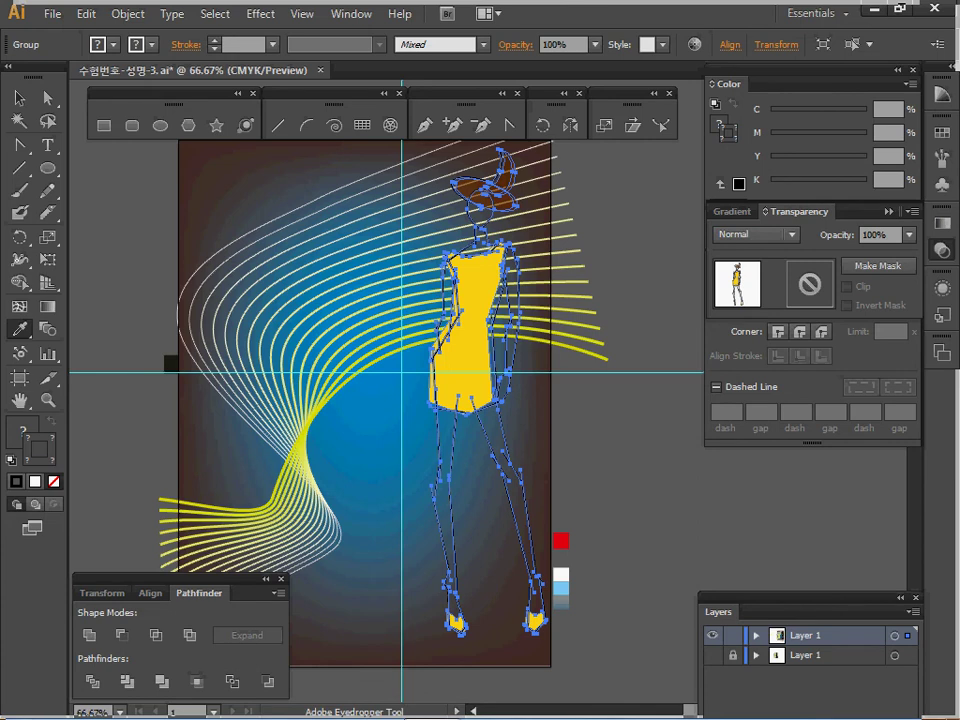
Display the reference layer with the artwork layer as outlines, and shift the figure left until it matches the reference figure
left_click(712, 655)
left_click(712, 636, "ctrl")
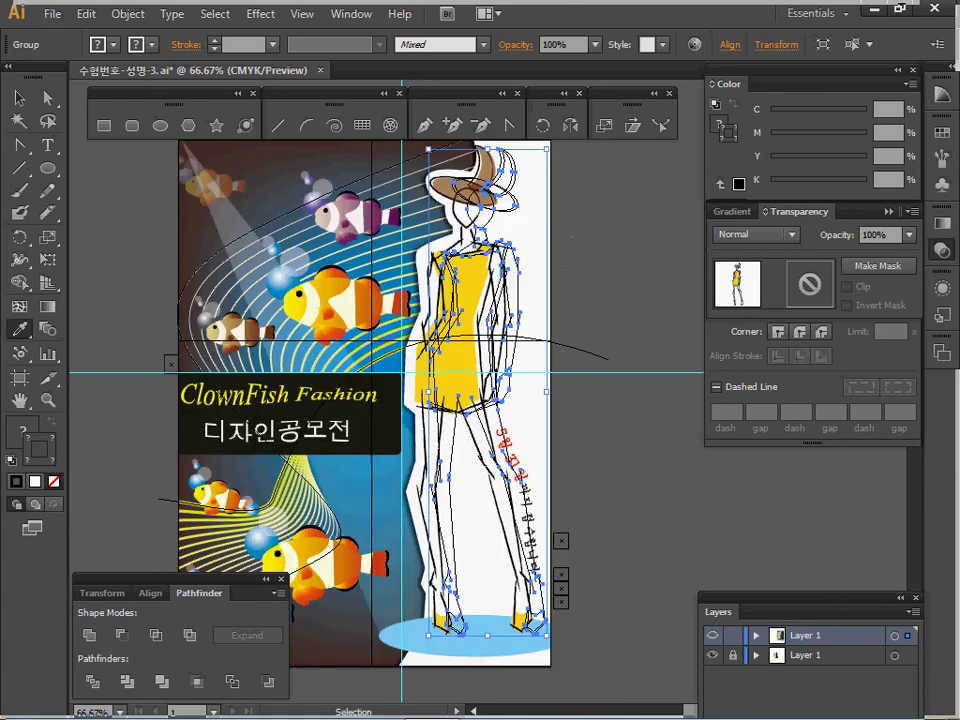
key("Left")
key("Left")
key("Left")
key("Left")
key("Left")
key("Left")
key("Left")
key("Left")
key("Left")
key("Left")
key("Left")
key("Left")
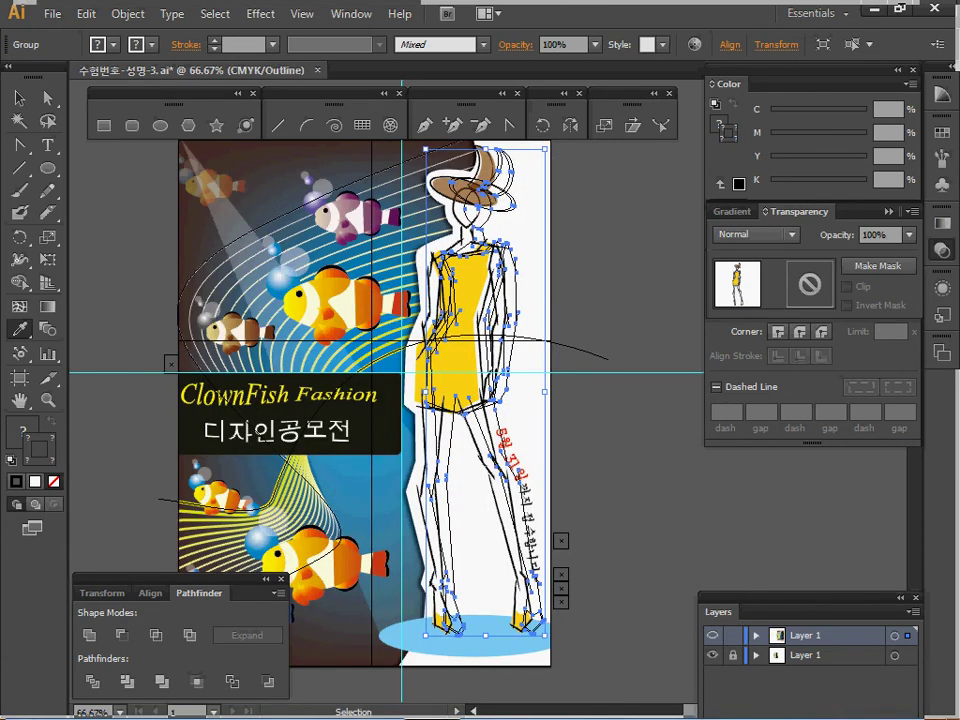
key("shift+Left")
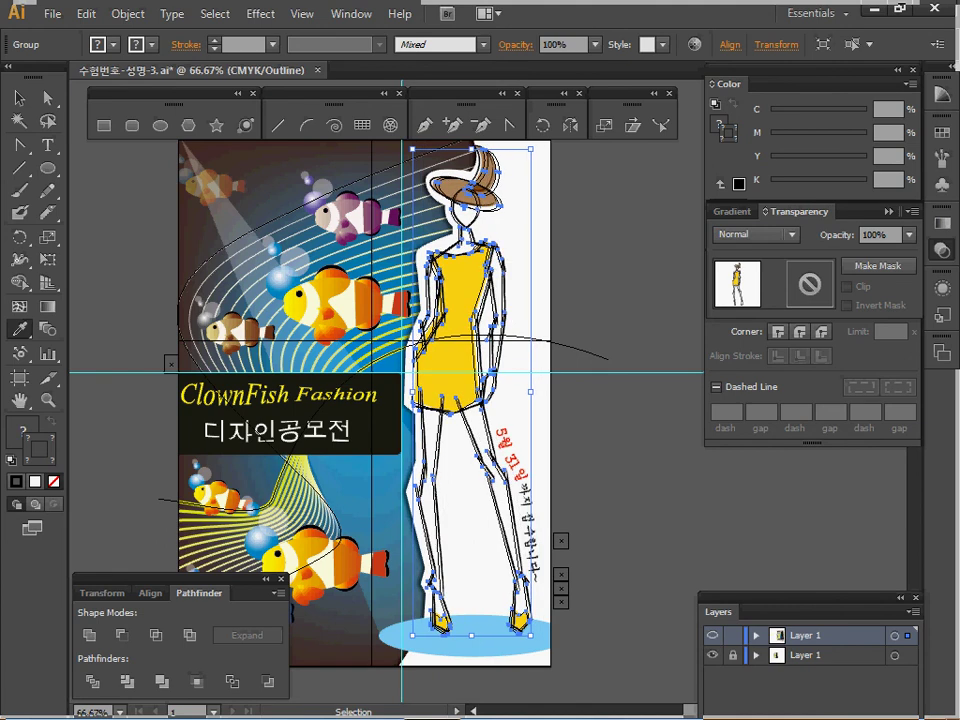
key("i")
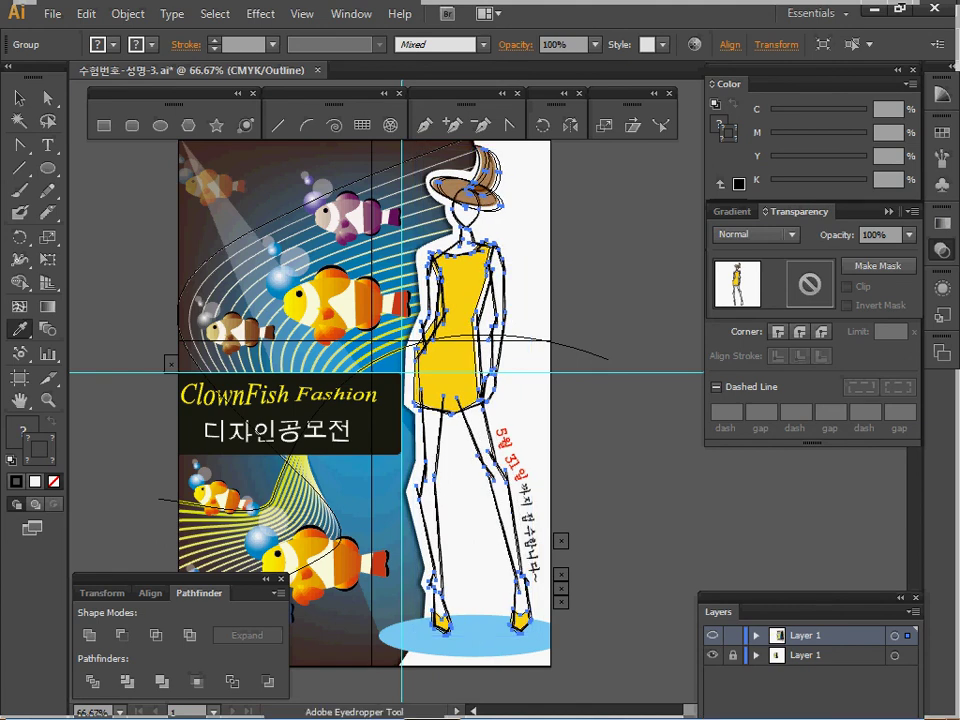
key("v")
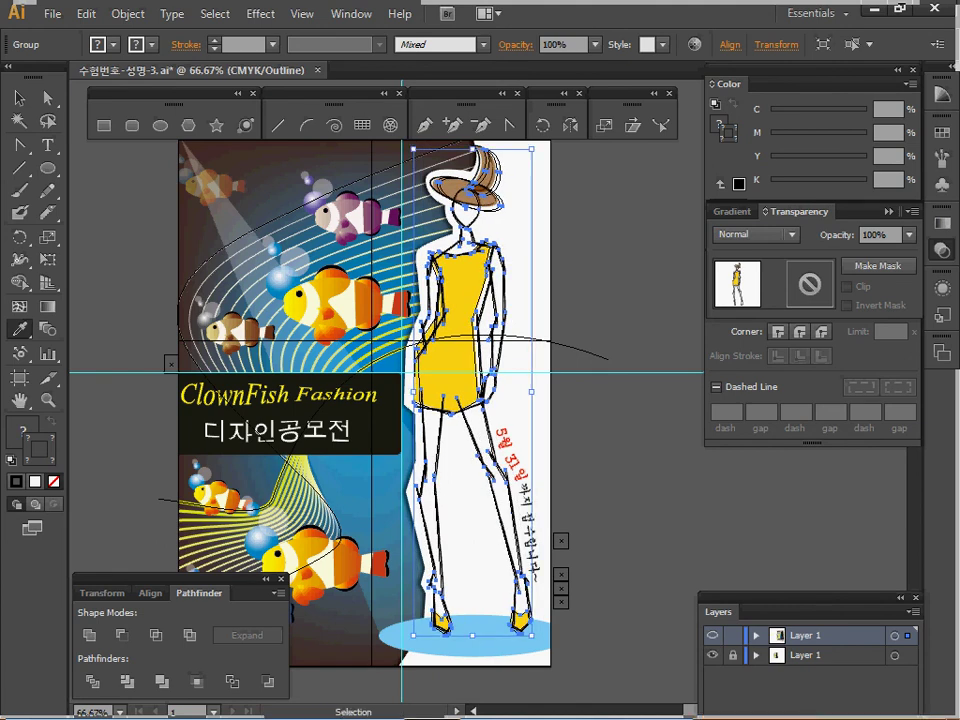
key("i")
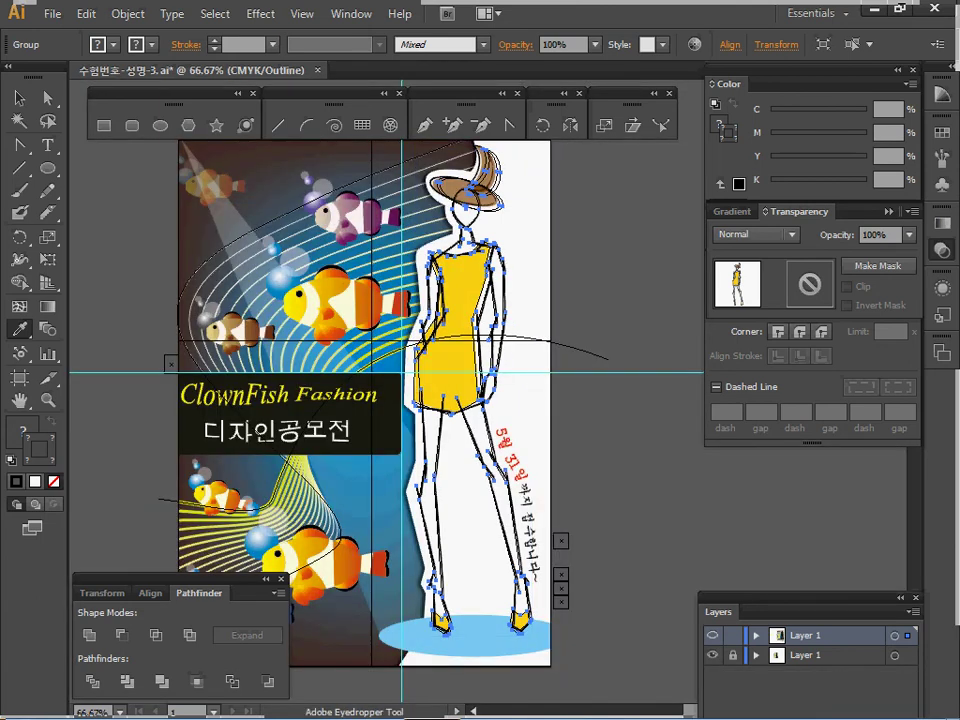
Hide the reference layer, return the artwork layer to preview, and deselect the figure
left_click(712, 655)
left_click(712, 635, "ctrl")
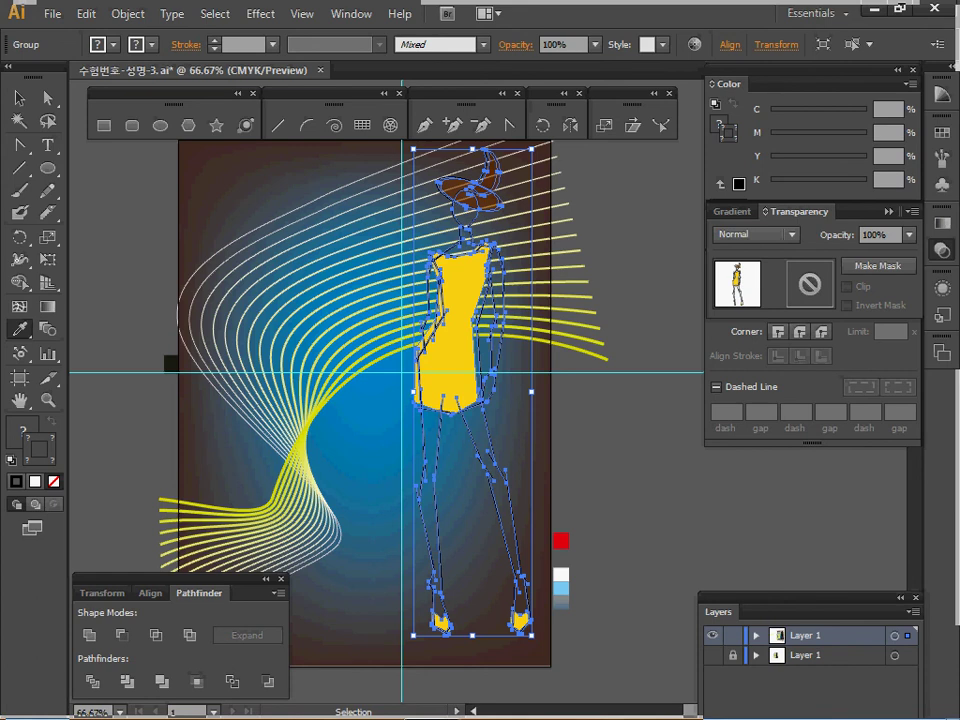
key("ctrl+plus")
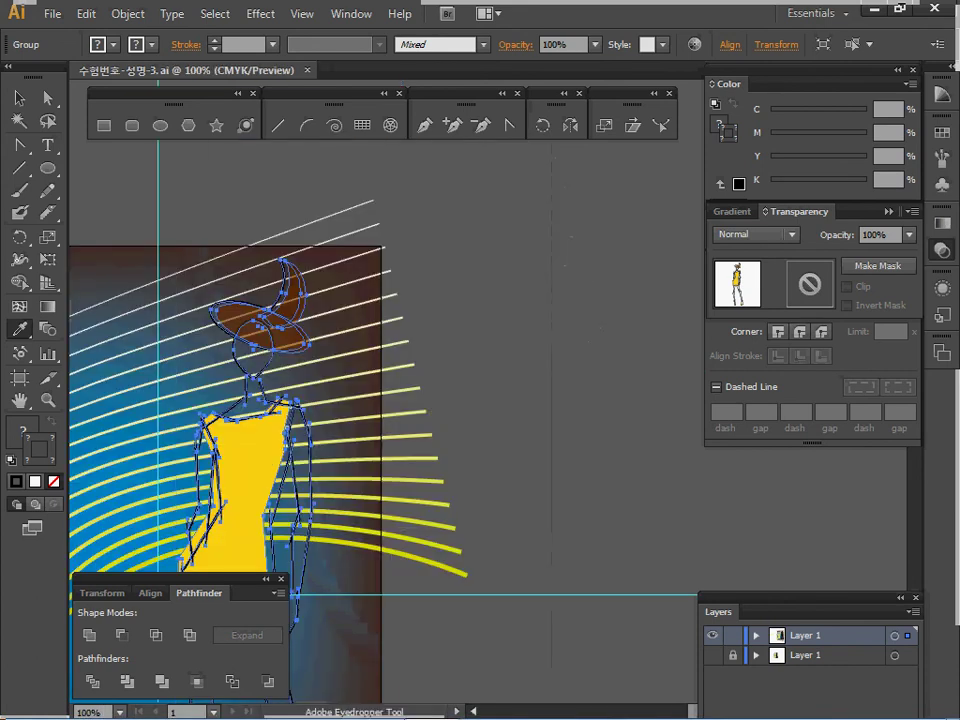
left_click_drag(420, 420, 540, 362)
key("ctrl+shift+a")
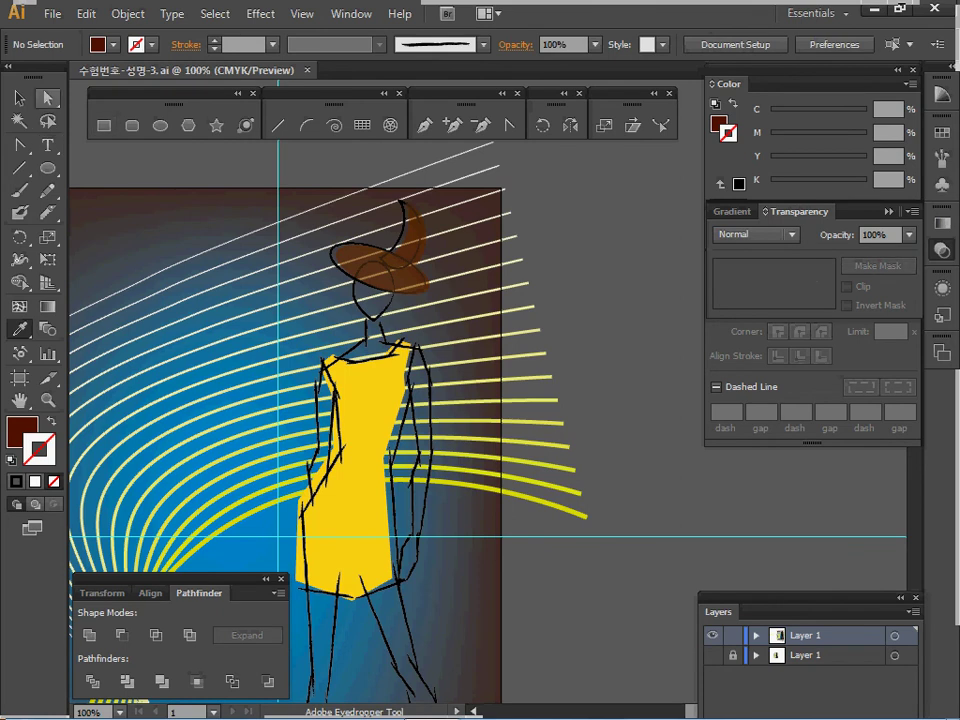
Start a Pen path at the poster's upper-right corner, follow the top edge and the hat's left side, and swap its fill and stroke
key("p")
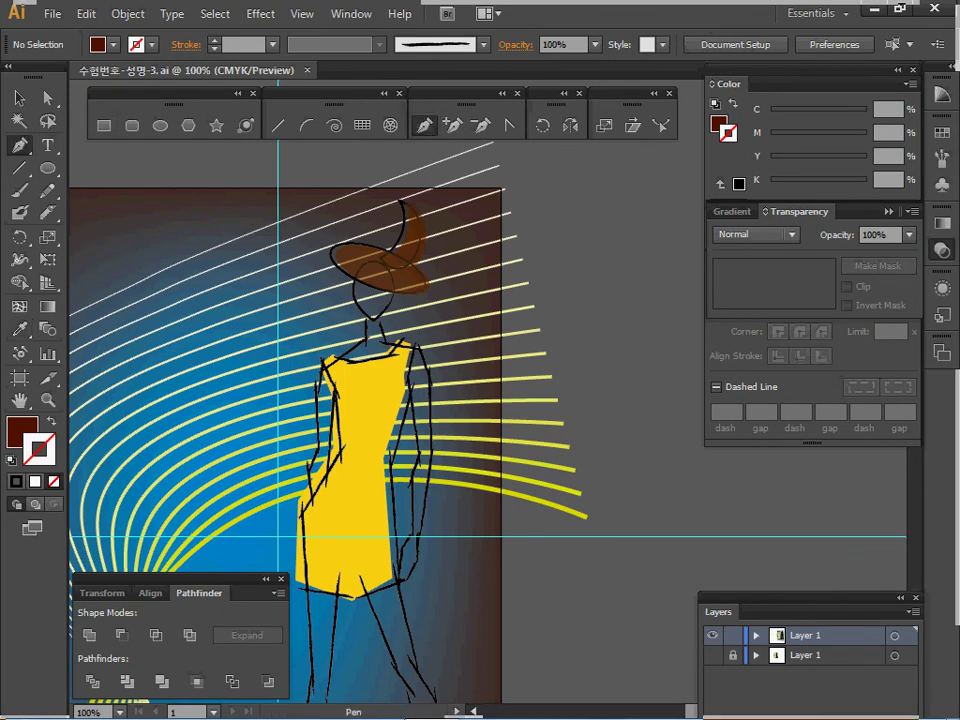
left_click(501, 188)
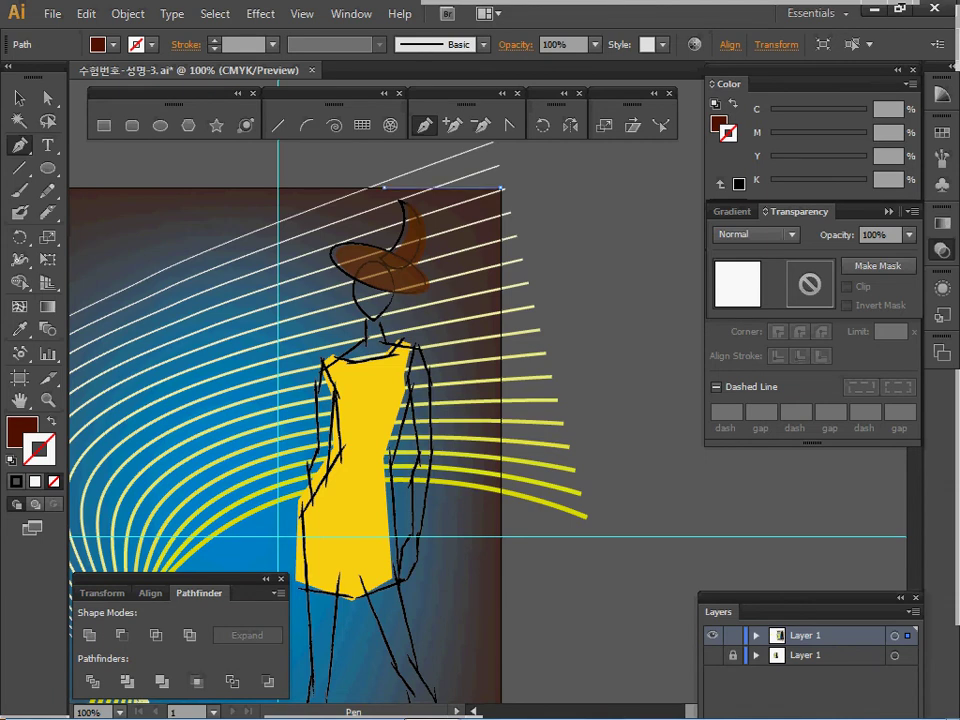
left_click(384, 187)
left_click_drag(385, 243, 358, 289)
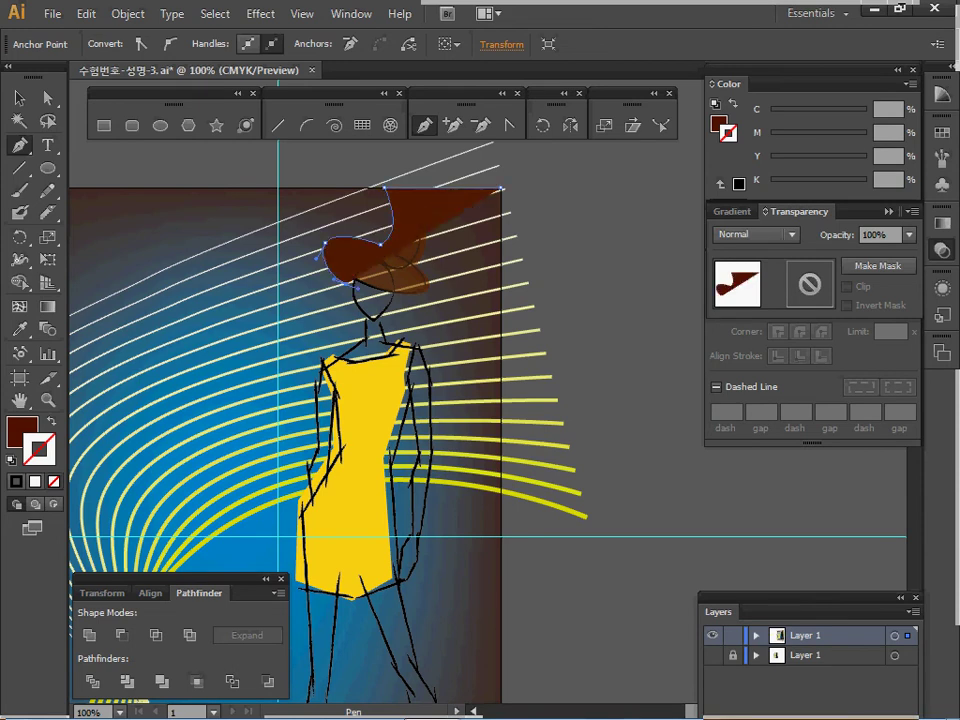
key("shift+x")
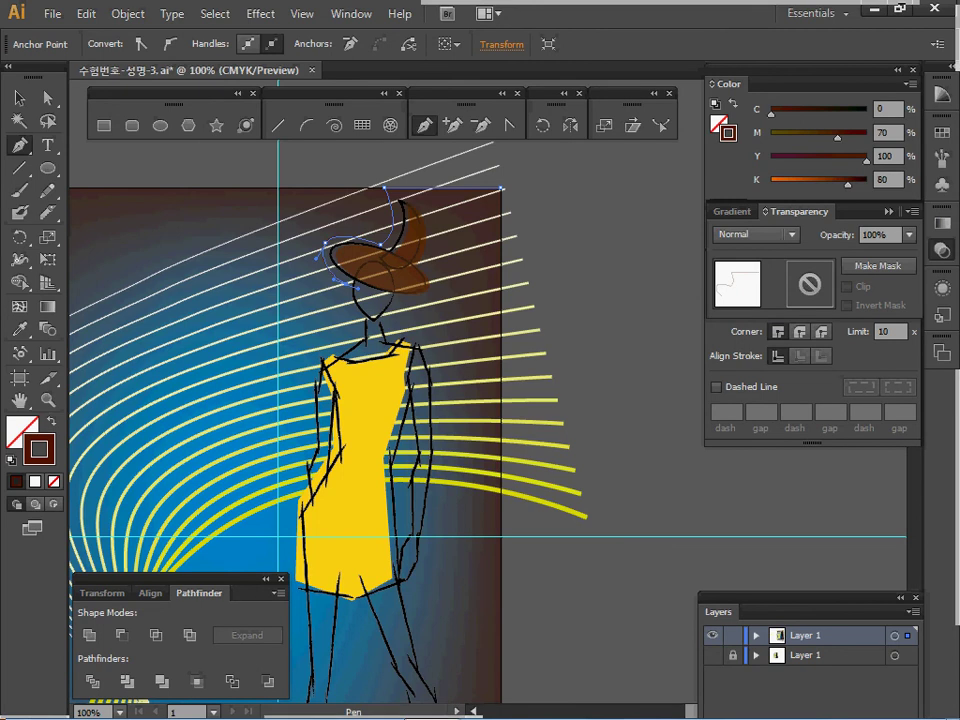
Continue the path from under the hat brim along the left side of the face and neck to the shoulder, slightly outside the figure
key("ctrl+plus")
key("ctrl+plus")
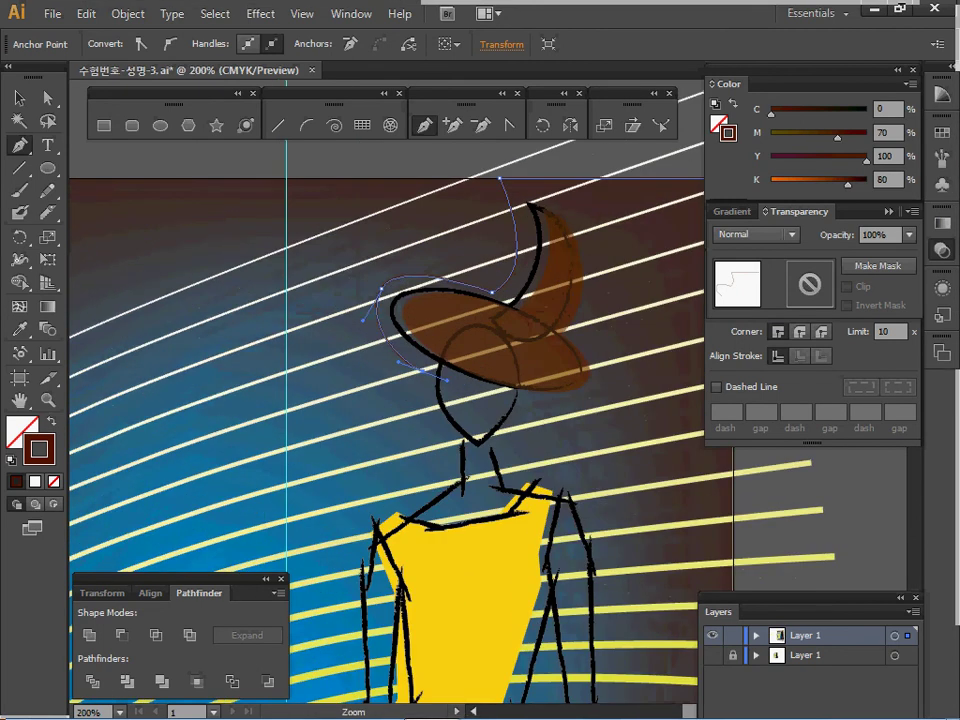
key("ctrl+plus")
left_click(451, 268)
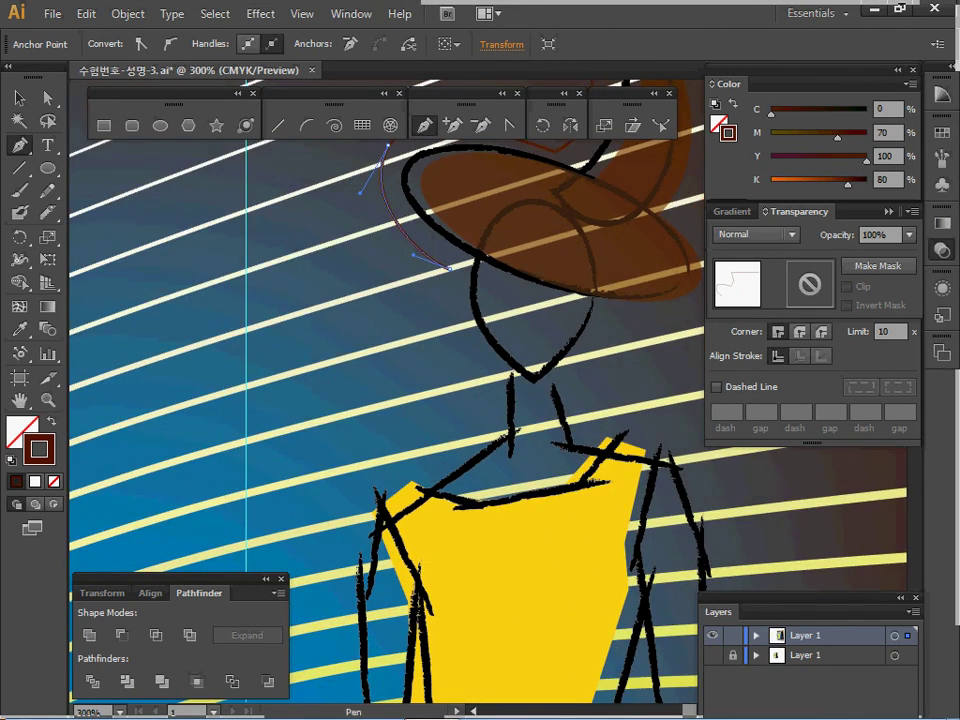
left_click_drag(478, 364, 507, 390)
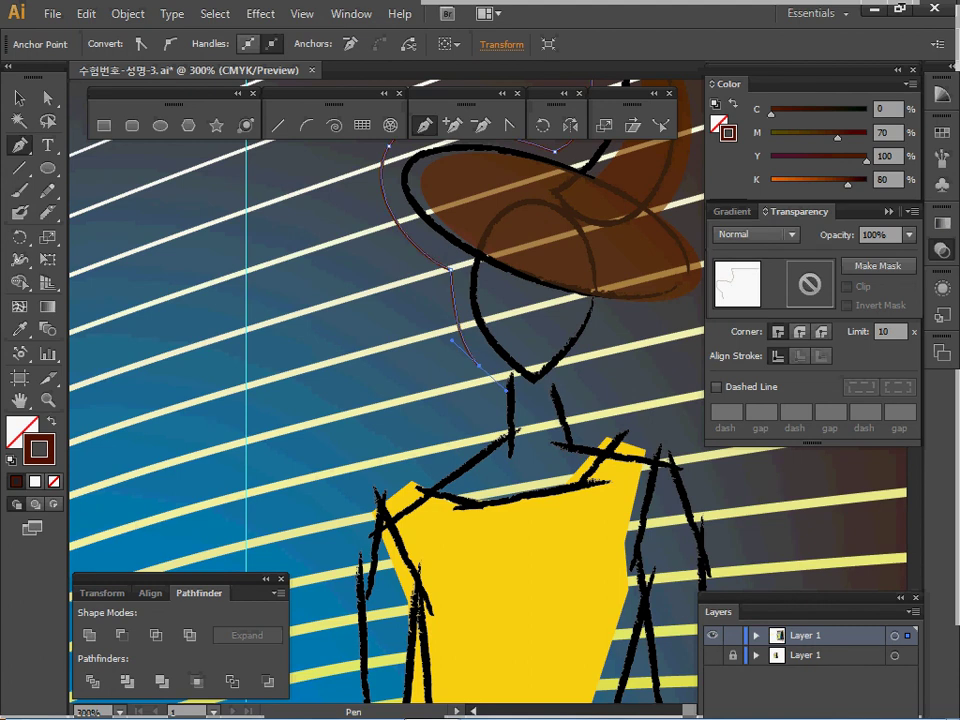
left_click(479, 365)
left_click(484, 420)
left_click(412, 462)
left_click_drag(336, 506, 330, 548)
Extend the path down the outside of the figure's left-hand arm, past the elbow to the wrist beside the dress
key("space")
left_click_drag(330, 548, 339, 210)
left_click_drag(352, 392, 380, 287)
key("space")
left_click(371, 234)
left_click_drag(309, 352, 309, 384)
left_click(314, 431)
Carry the path down beside the dress and around its hem to the outside of the left-hand thigh
key("space")
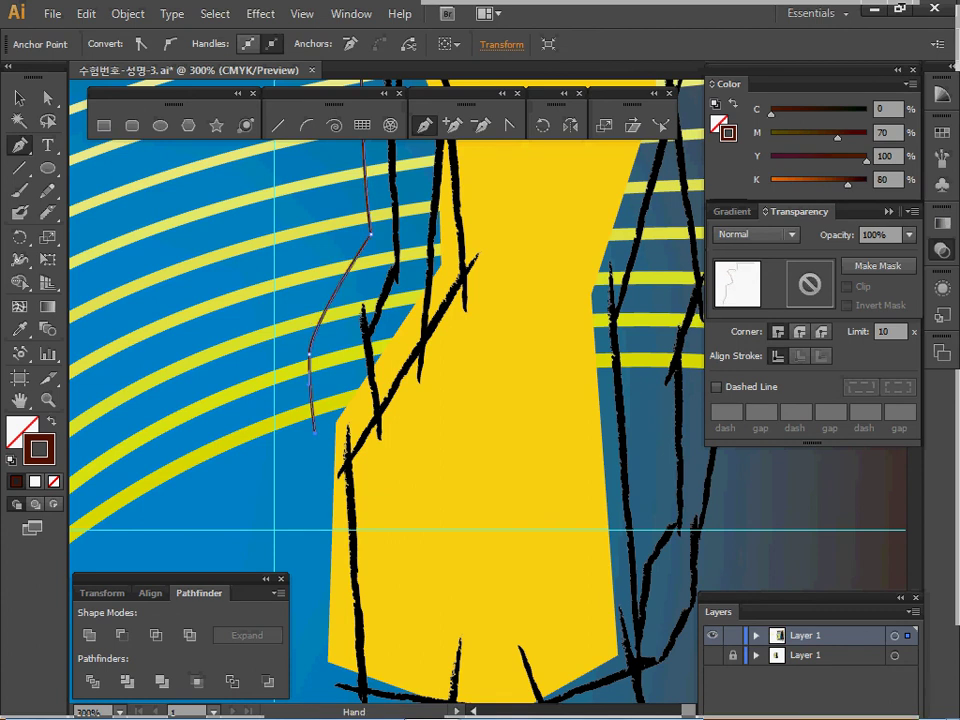
left_click_drag(314, 431, 351, 191)
left_click(332, 457)
key("space")
left_click_drag(332, 457, 322, 180)
left_click_drag(369, 407, 369, 445)
Continue the path along the outside of the left-hand leg, past the knee and down the calf
key("ctrl+alt+space")
left_click(371, 475, "ctrl+alt")
left_click(420, 500, "ctrl+alt")
key("space")
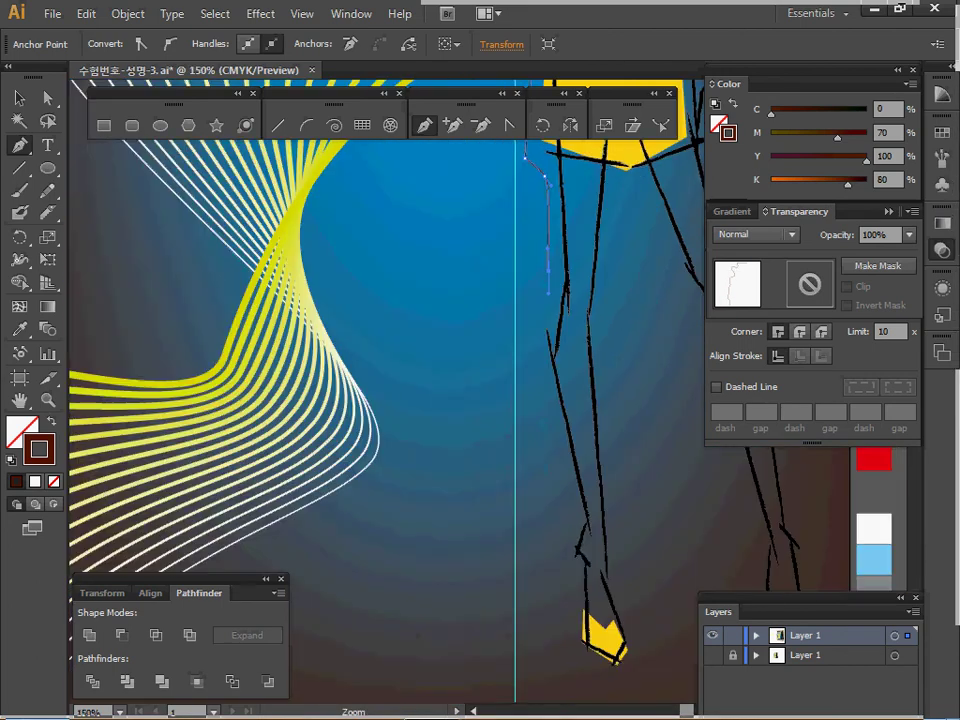
left_click_drag(420, 500, 236, 471)
left_click_drag(350, 329, 378, 500)
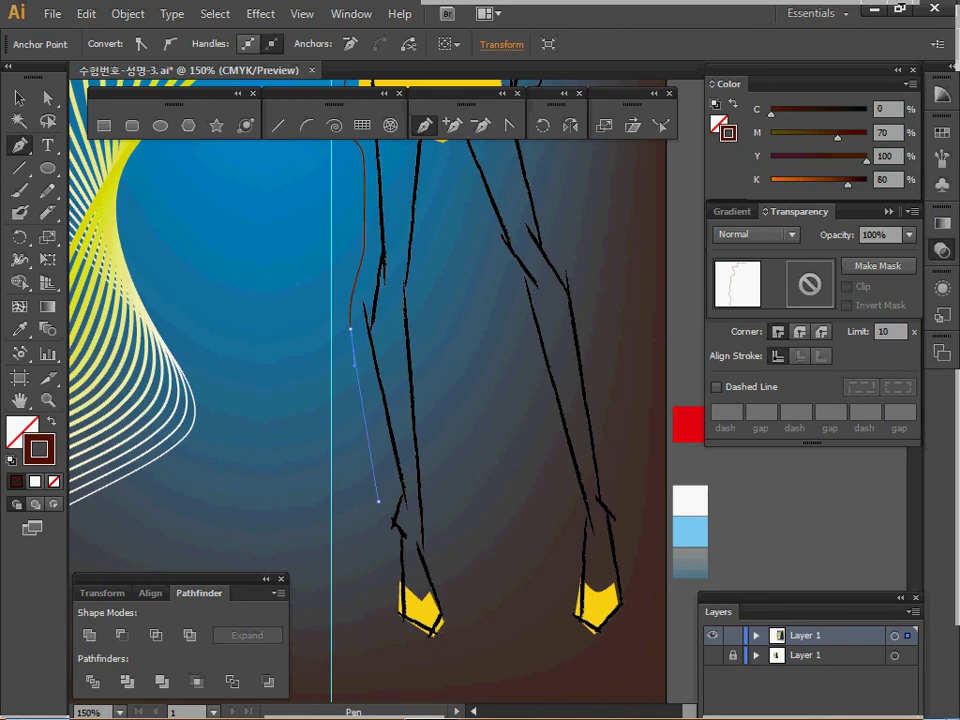
Curve the path around the left-hand ankle and run it diagonally to just below the poster's bottom edge
key("ctrl+minus")
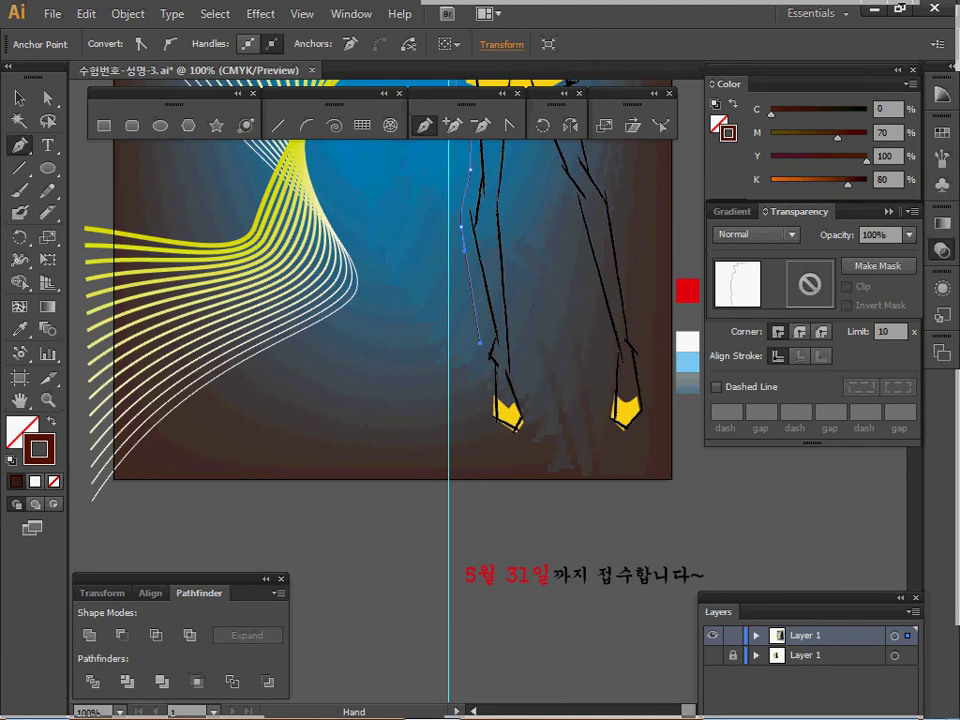
left_click_drag(480, 345, 380, 379)
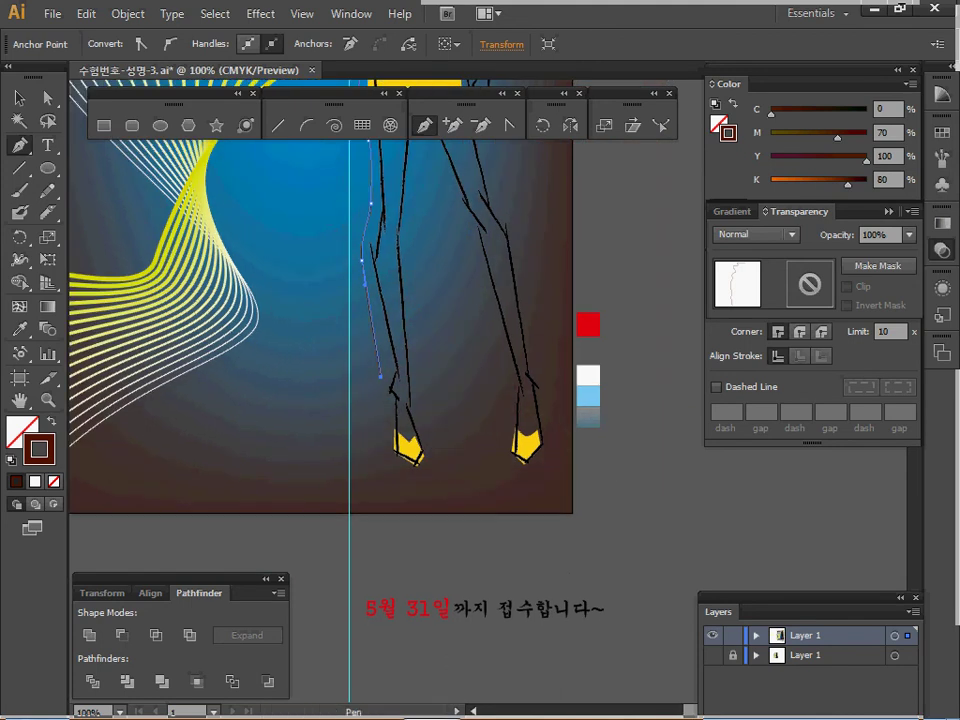
left_click_drag(383, 404, 396, 415)
left_click(385, 408)
left_click(344, 519)
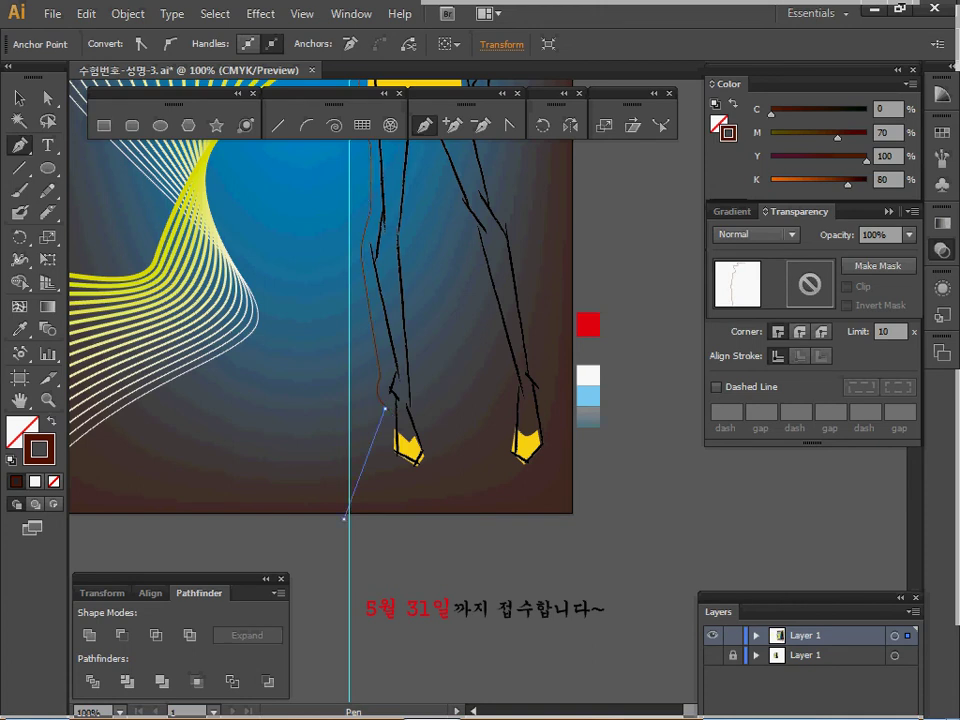
Run the path to the poster's lower-right corner and close it at the starting point in the upper-right corner
left_click(576, 519)
left_click(562, 429, "ctrl+alt")
left_click(562, 429, "ctrl+alt")
left_click_drag(562, 429, 555, 692)
key("space")
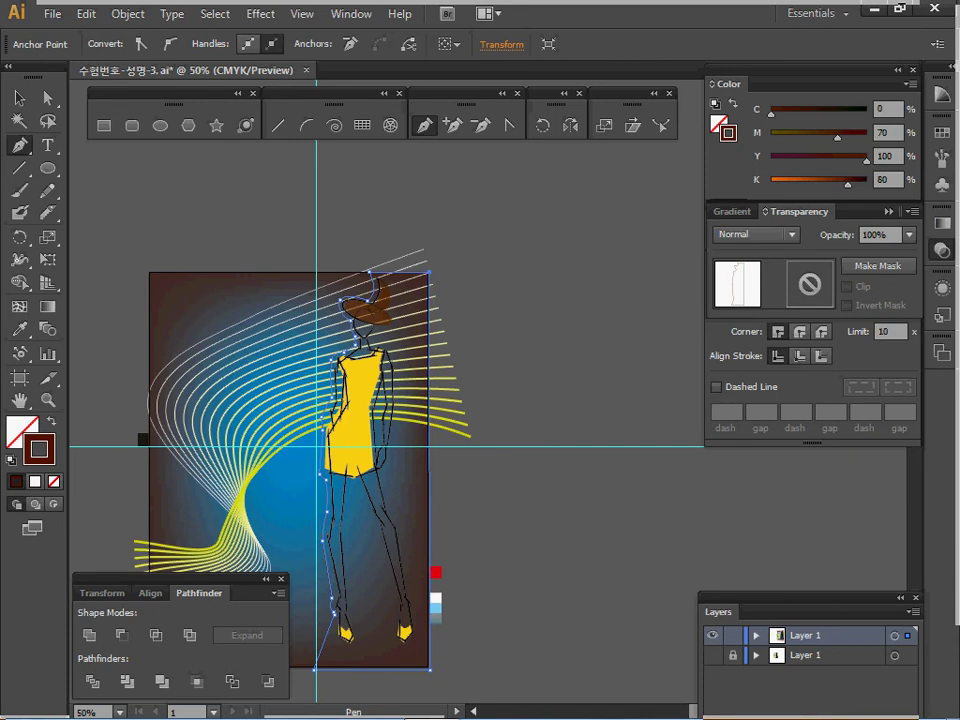
Give the closed shape a white fill without a stroke and send it behind the fashion figure
key("d")
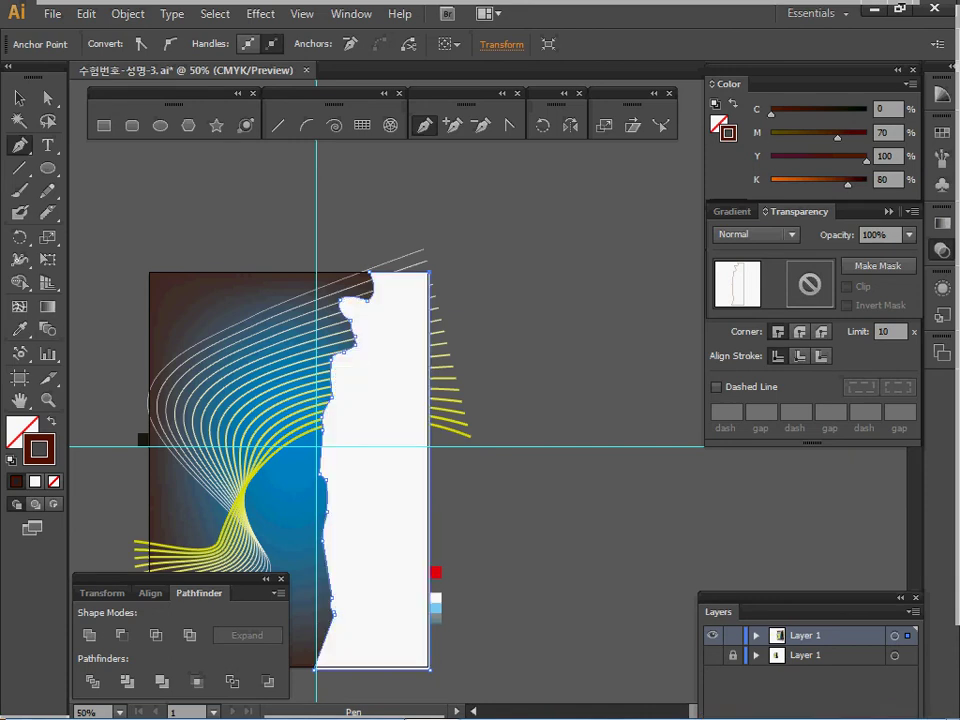
key("slash")
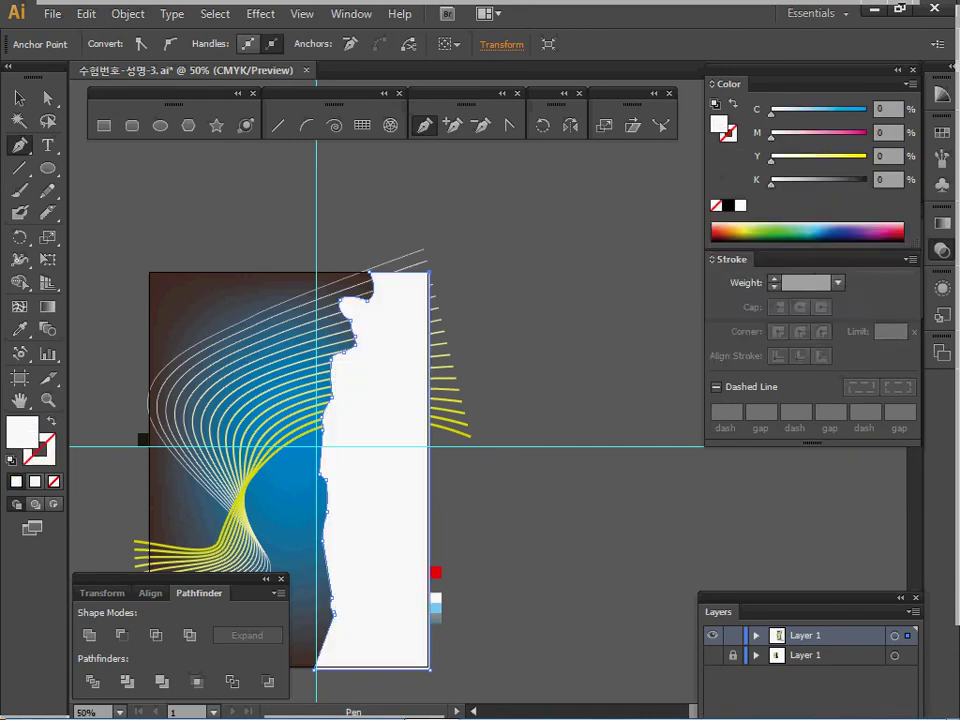
key("ctrl+bracketleft")
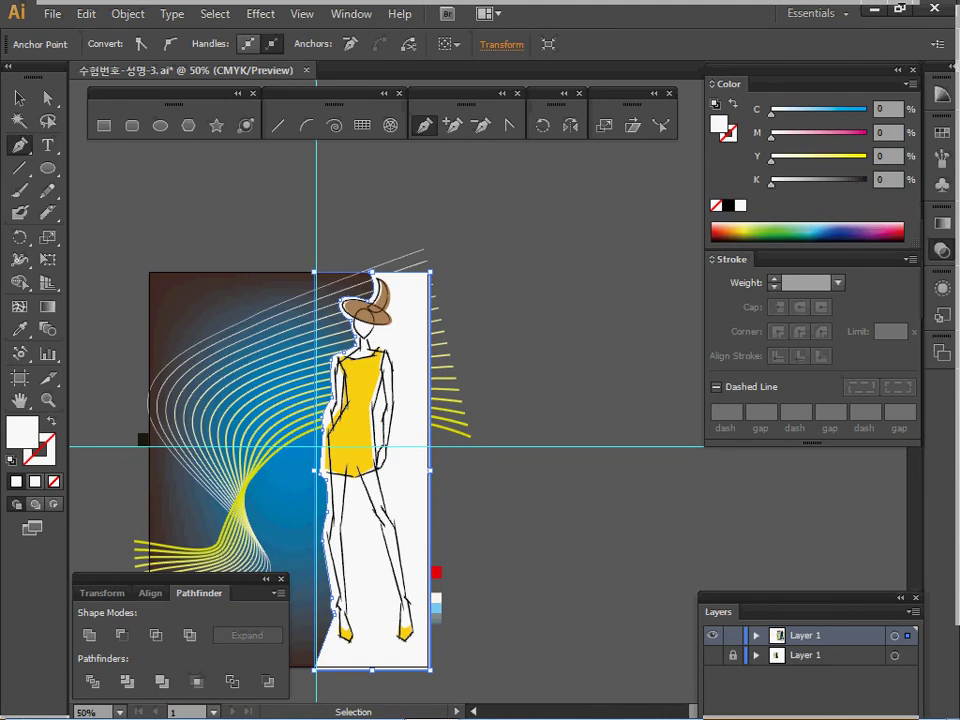
Apply a drop shadow to the white contour shape with a -2 mm X offset and 0 mm Y offset, and save the document
left_click_drag(400, 500, 400, 453)
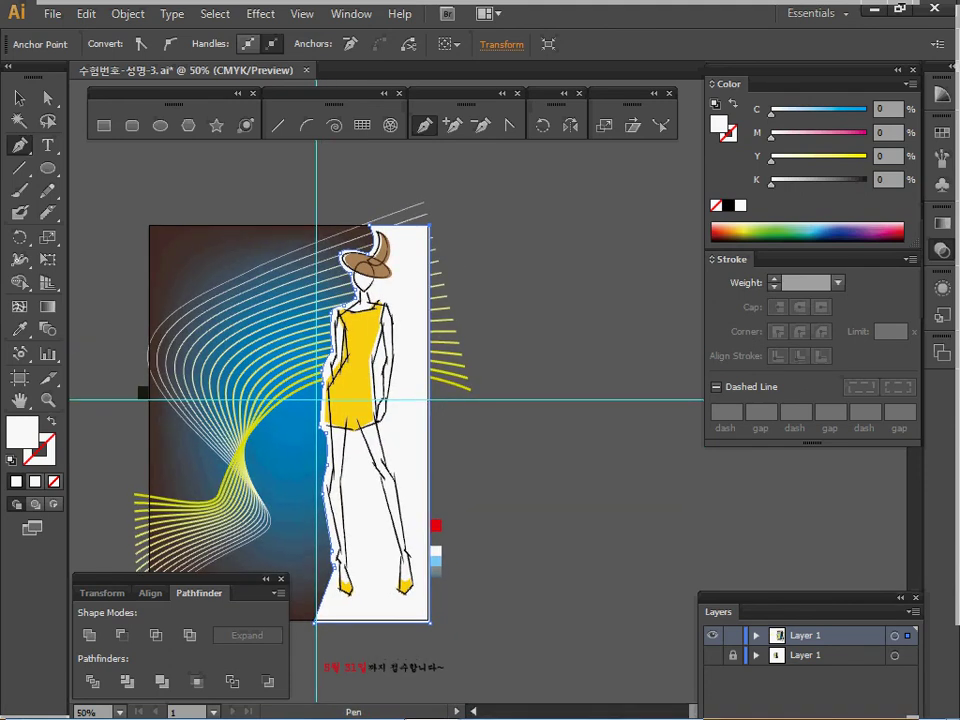
left_click(260, 13)
mouse_move(300, 226)
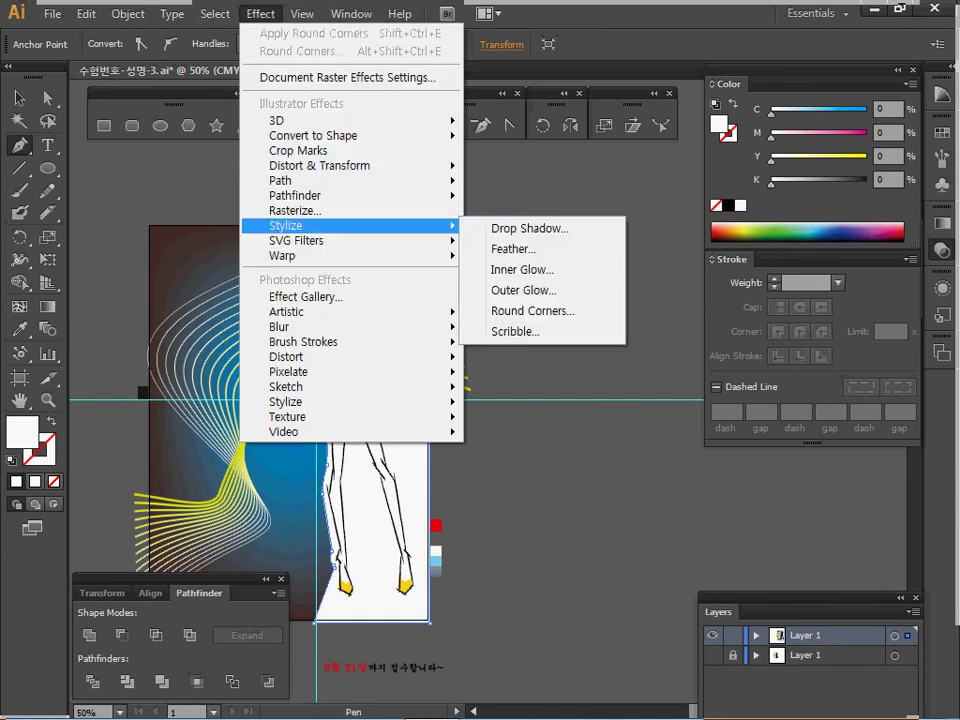
left_click(529, 228)
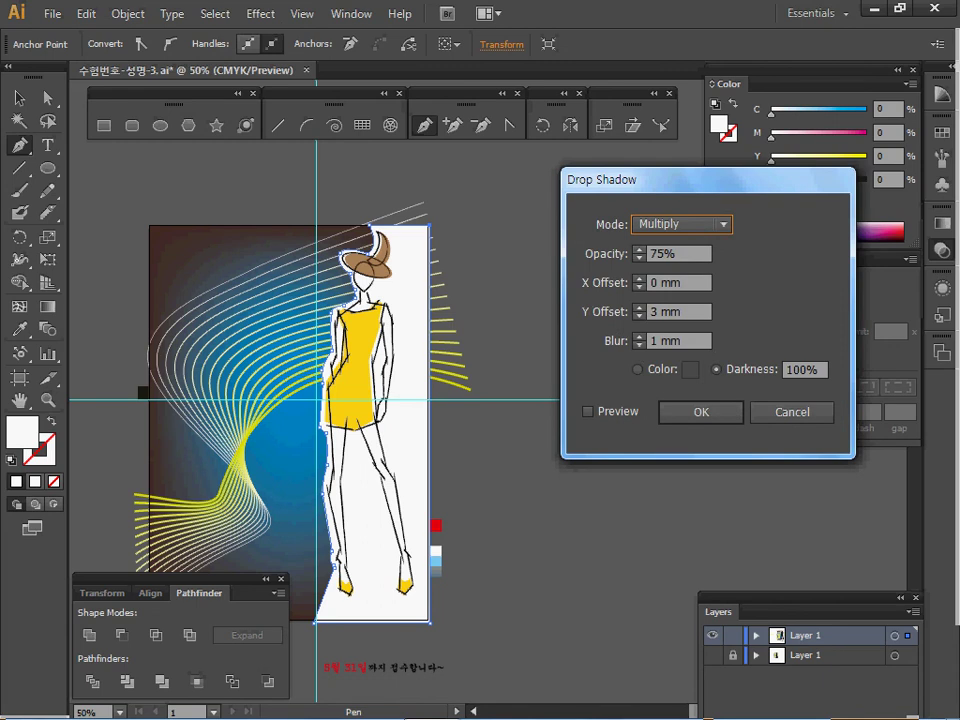
key("Tab")
key("Tab")
type("-2 mm")
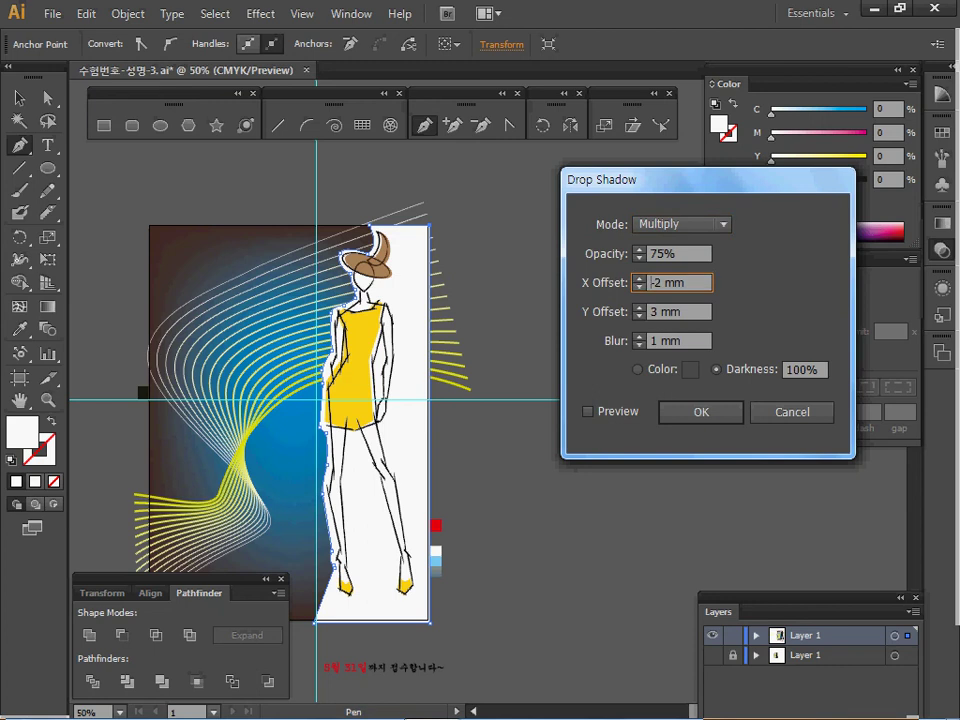
key("Tab")
type("0 mm")
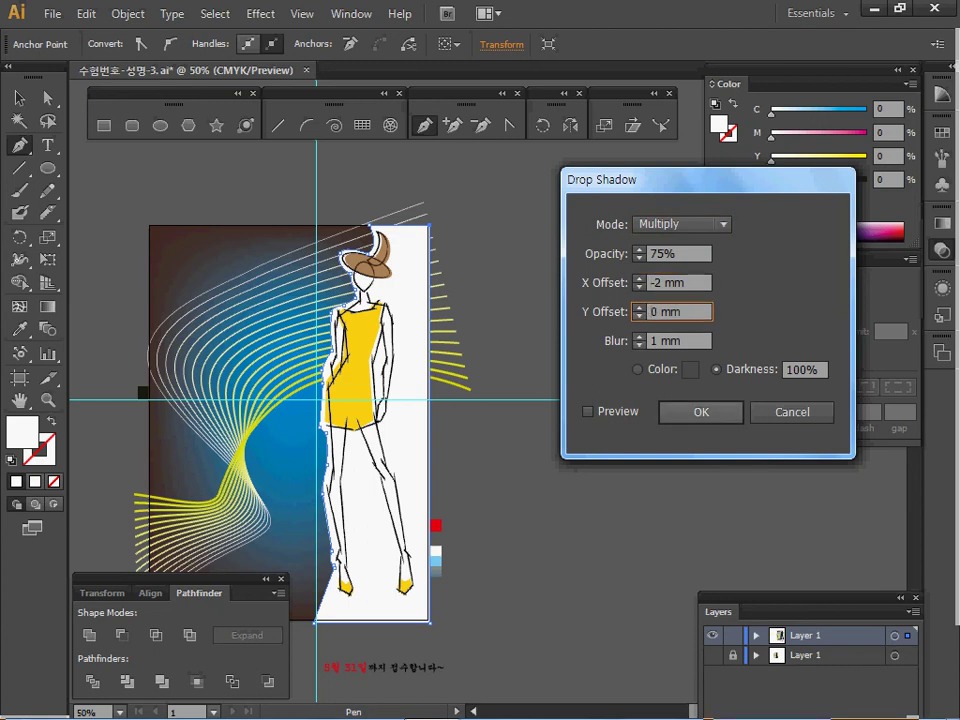
key("Return")
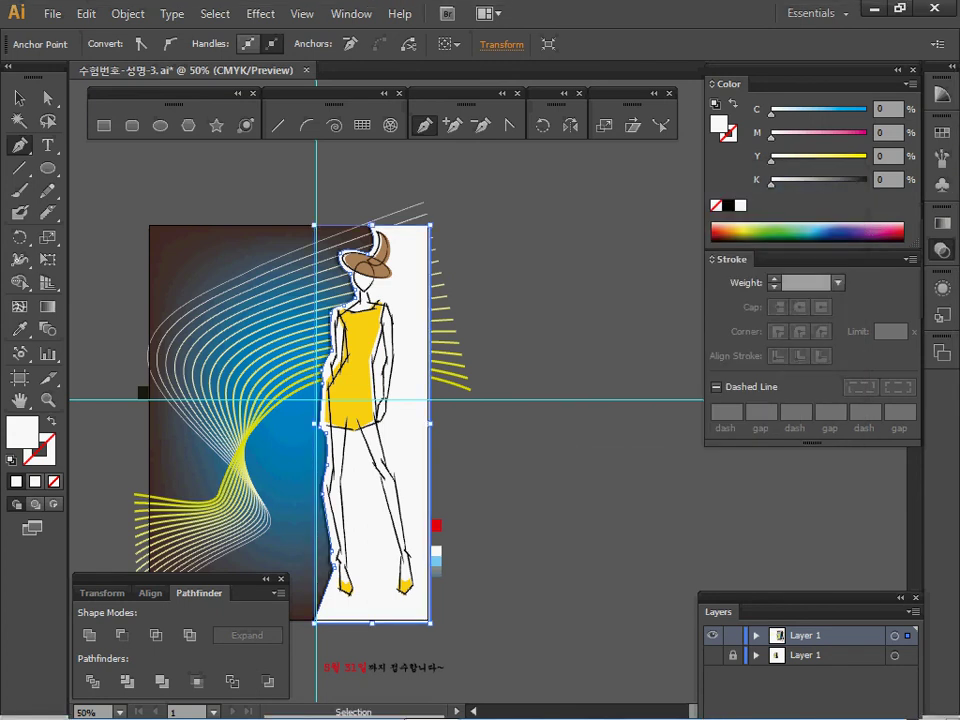
key("ctrl+s")
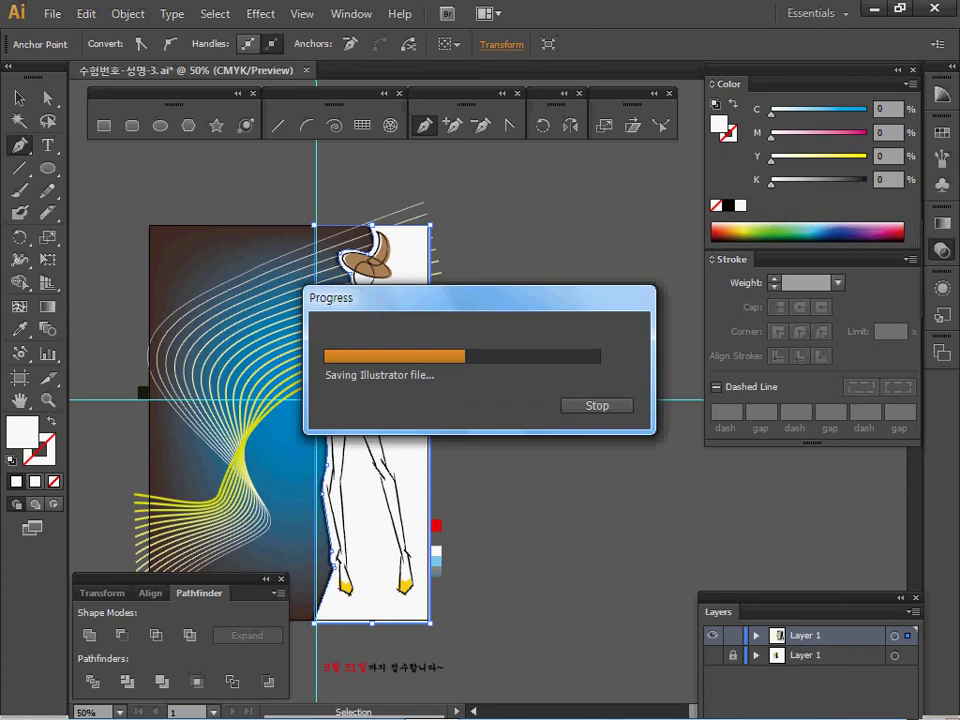
left_click(551, 455)
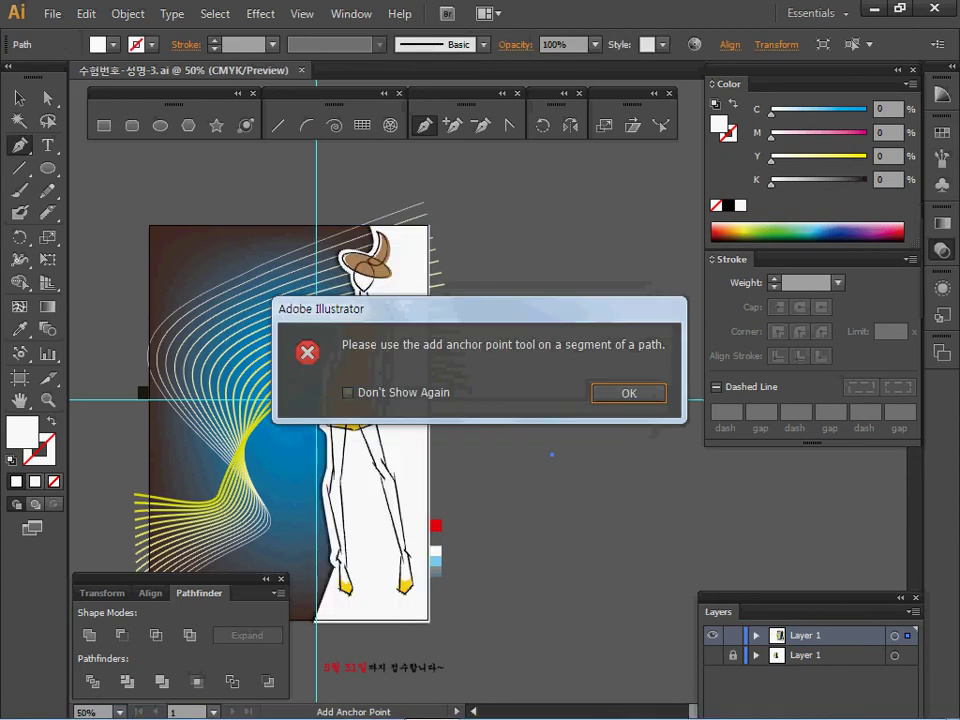
key("Return")
key("ctrl")
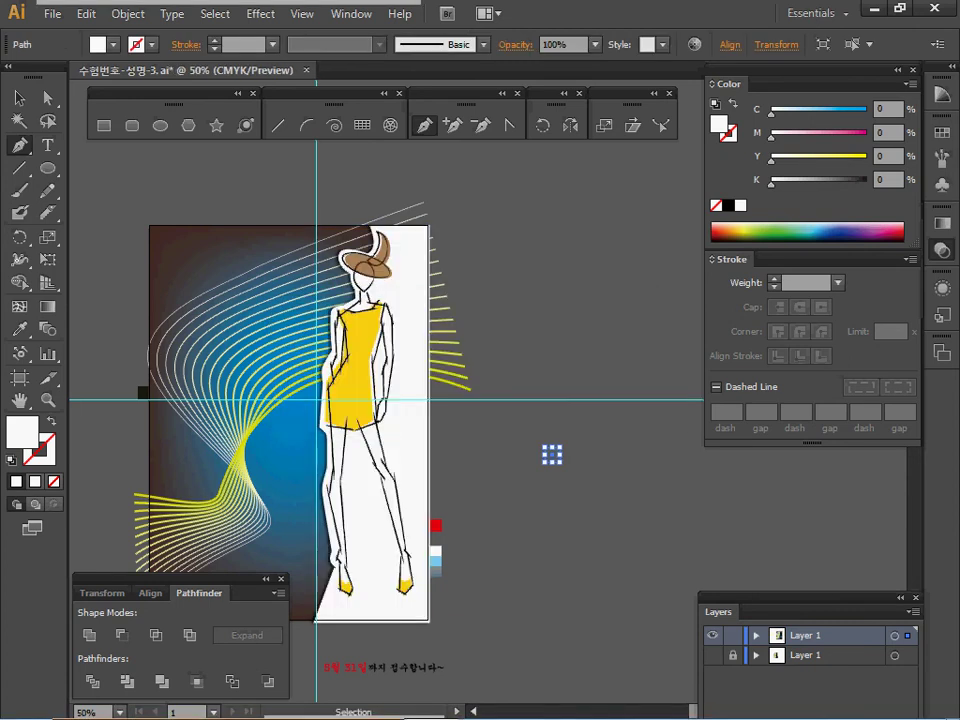
key("ctrl+s")
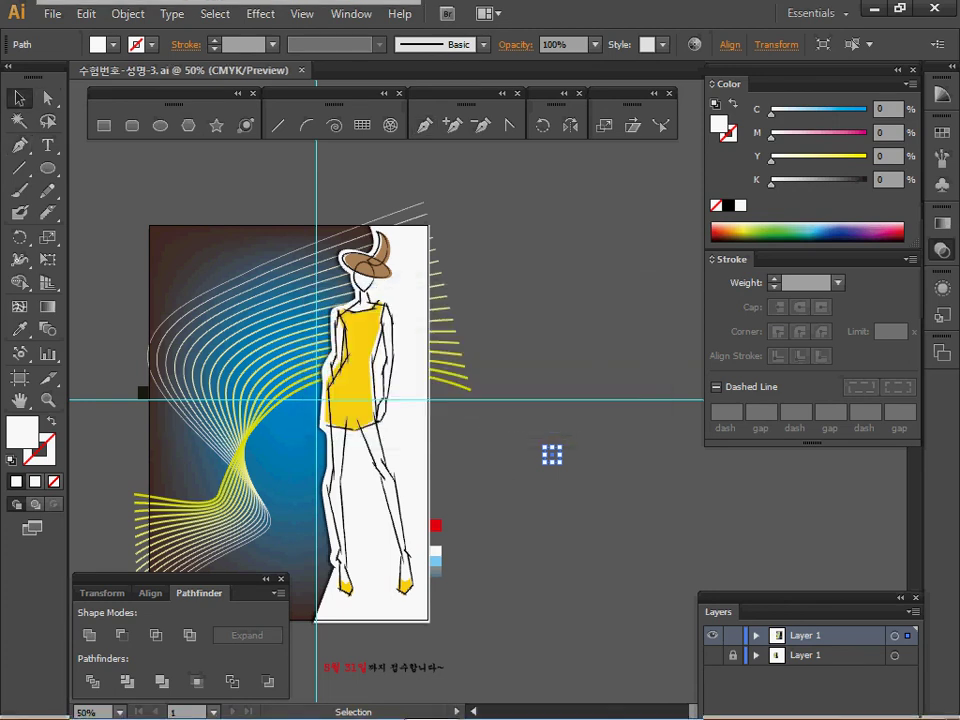
key("Delete")
key("space")
left_click_drag(480, 420, 435, 357)
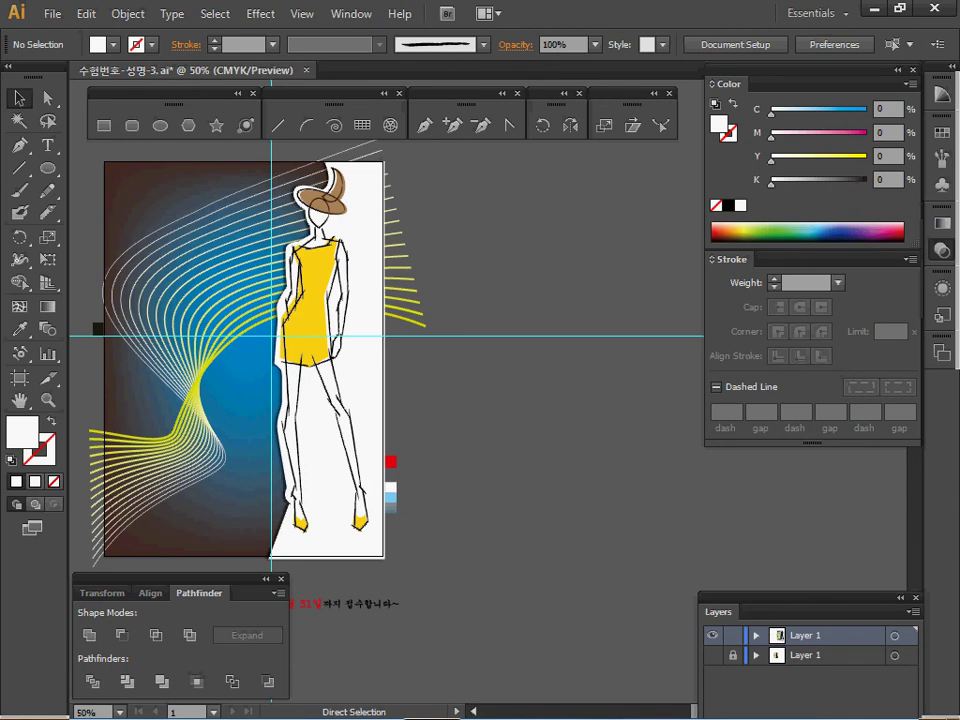
key("ctrl+s")
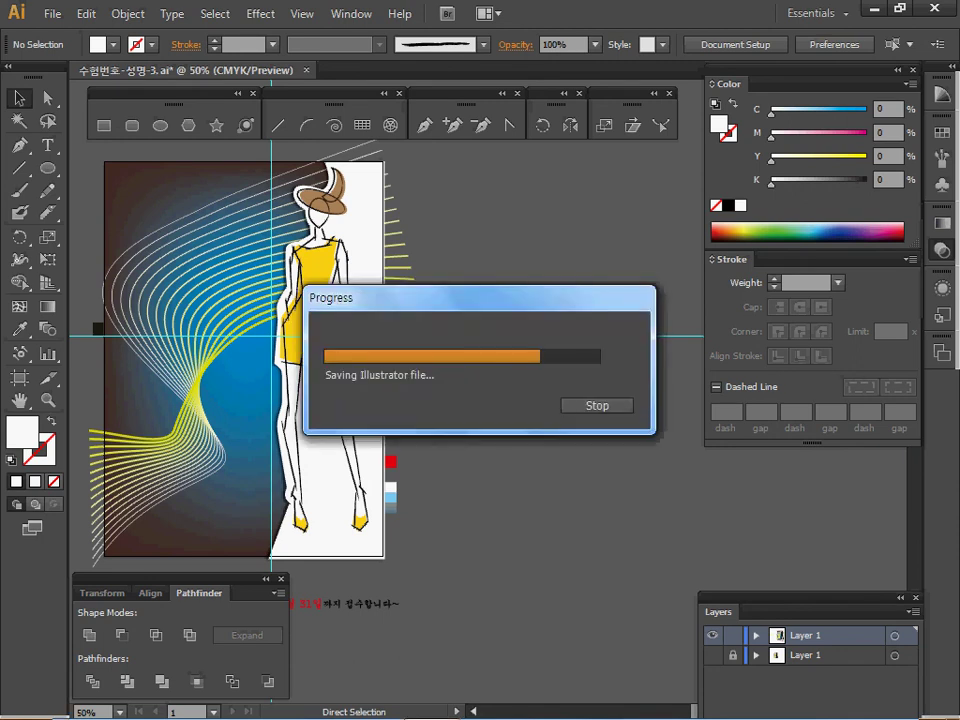
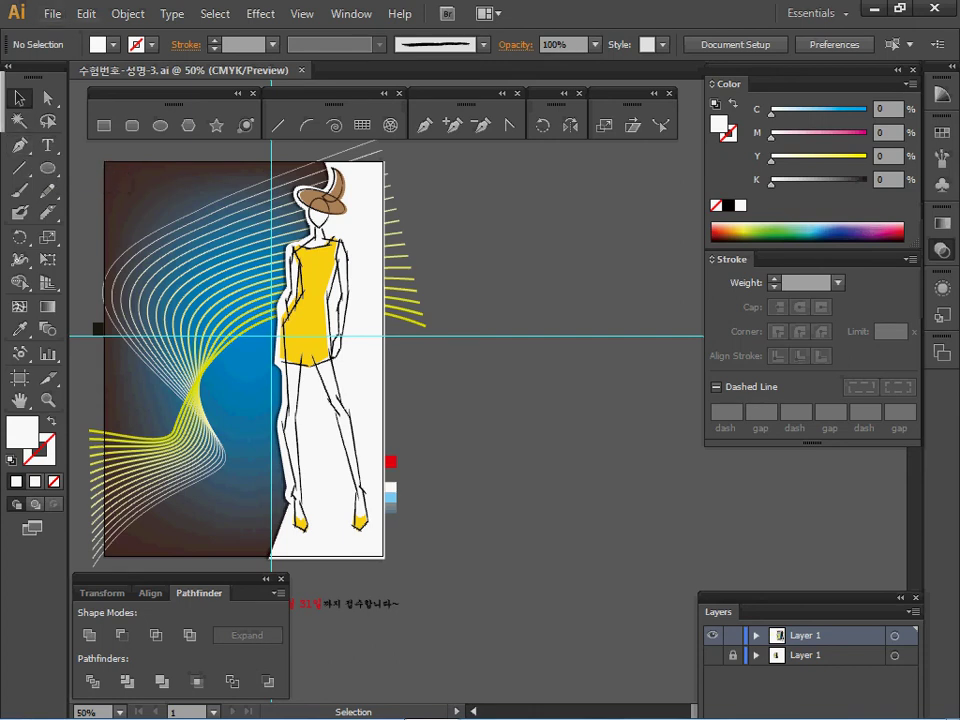
Draw a flat ellipse under the fashion figure's feet in the sample swatch's light blue (C 50) and arrange it behind the figure
key("l")
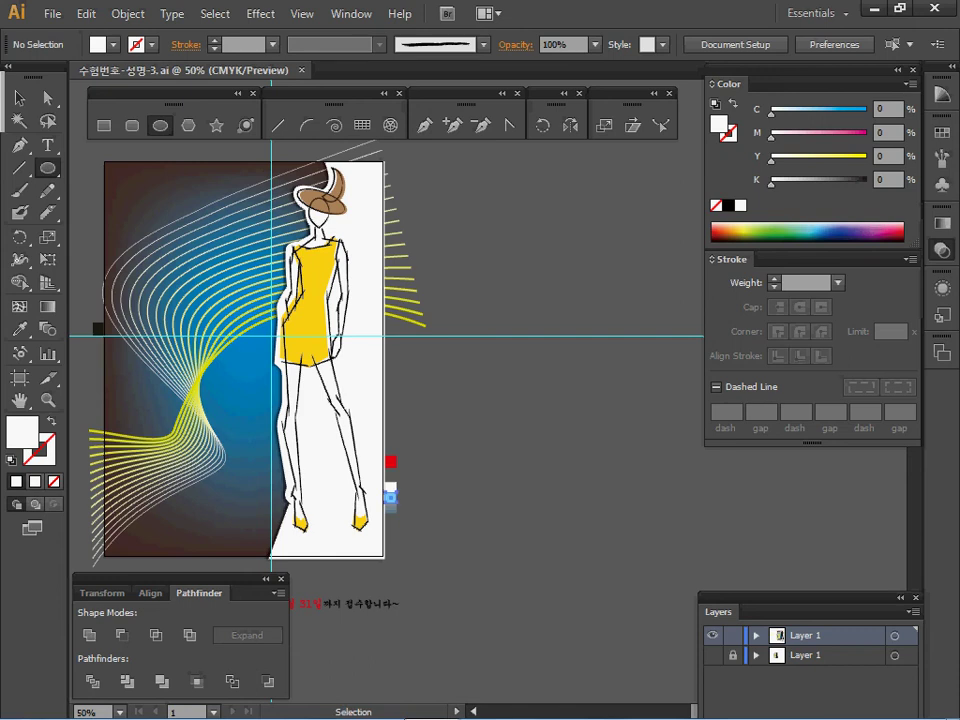
left_click(391, 497, "ctrl")
left_click_drag(250, 508, 391, 543)
key("v")
key("ctrl+[")
key("l")
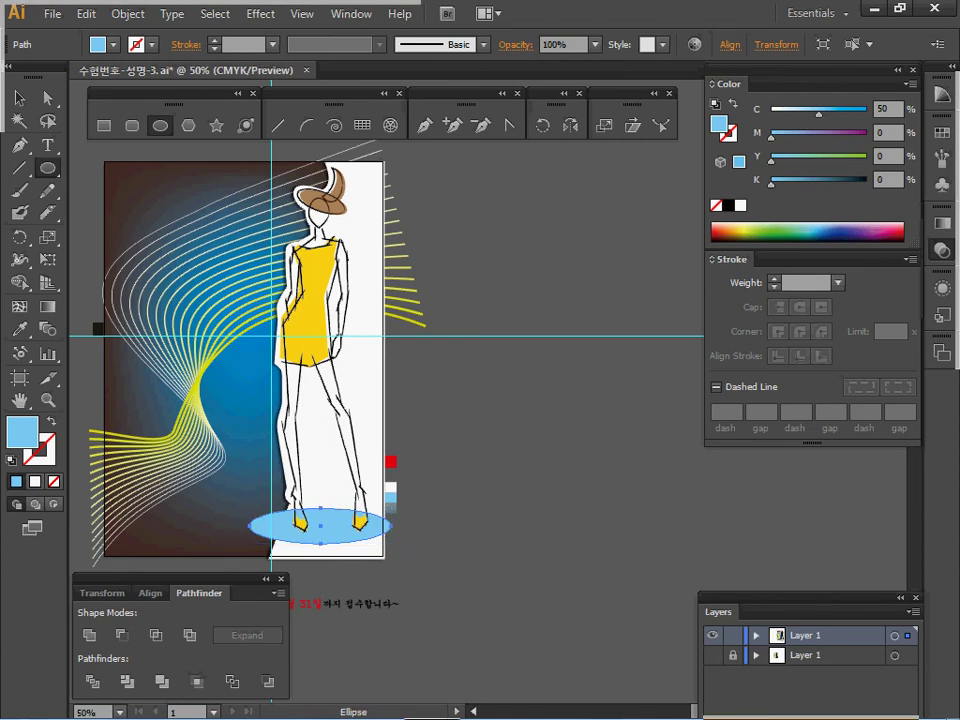
key("v")
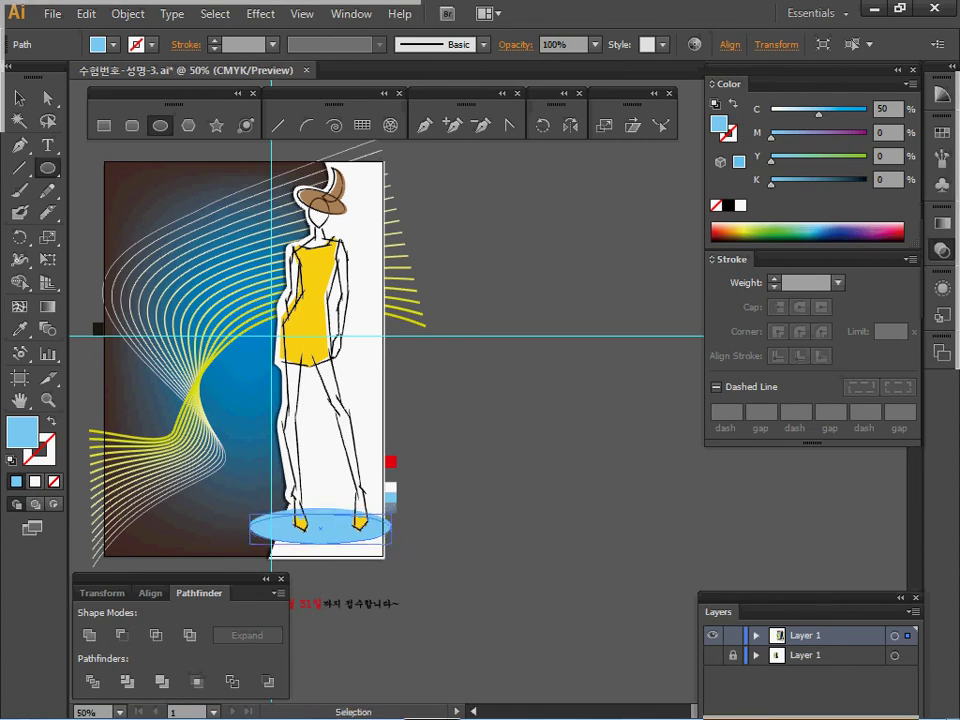
key("ctrl+shift+a")
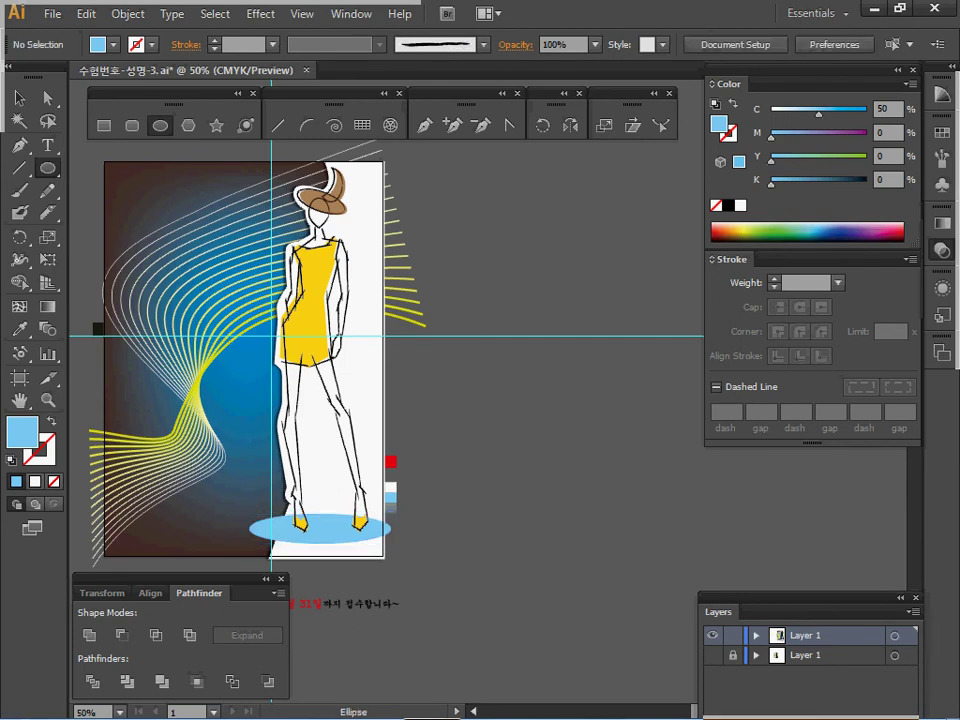
Draw a closed triangle from the poster's upper-left corner to the two outer ends of the light-blue ellipse
key("p")
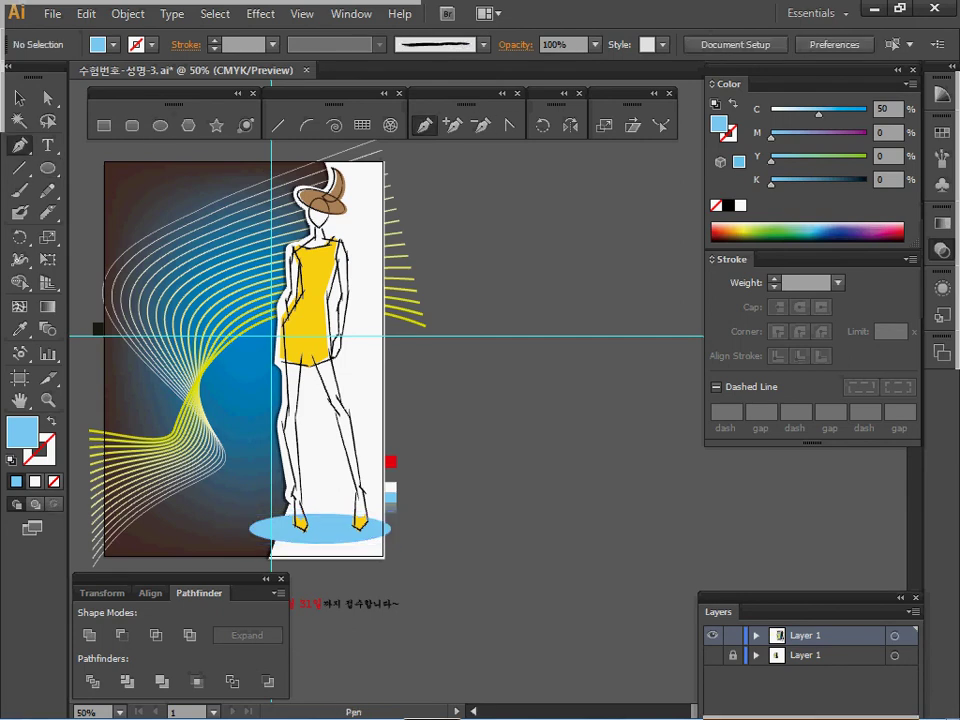
left_click(104, 162)
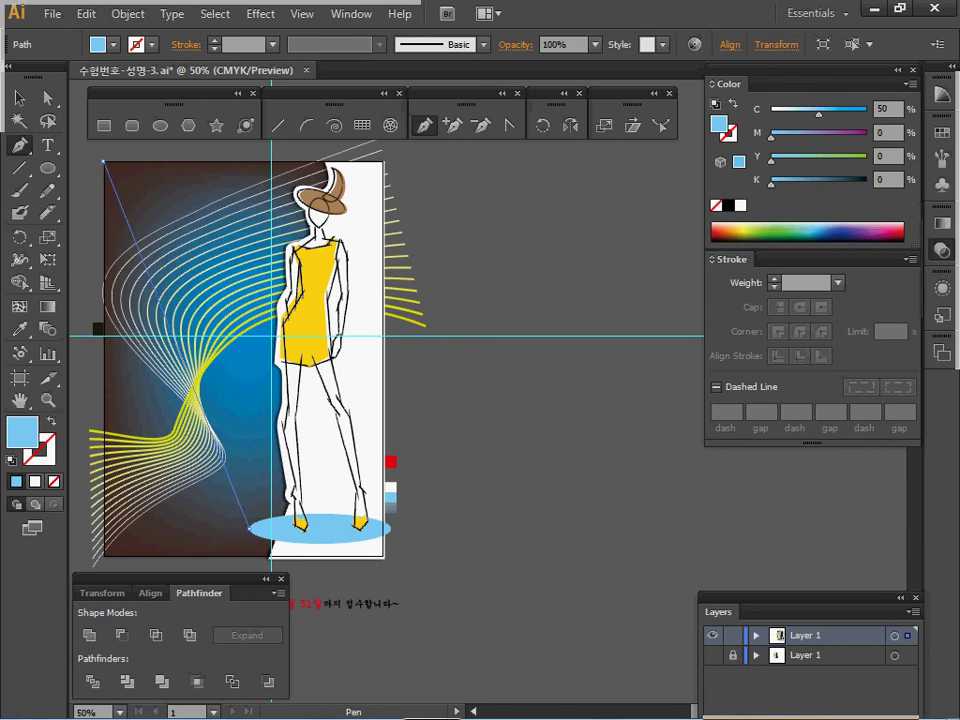
left_click(248, 528)
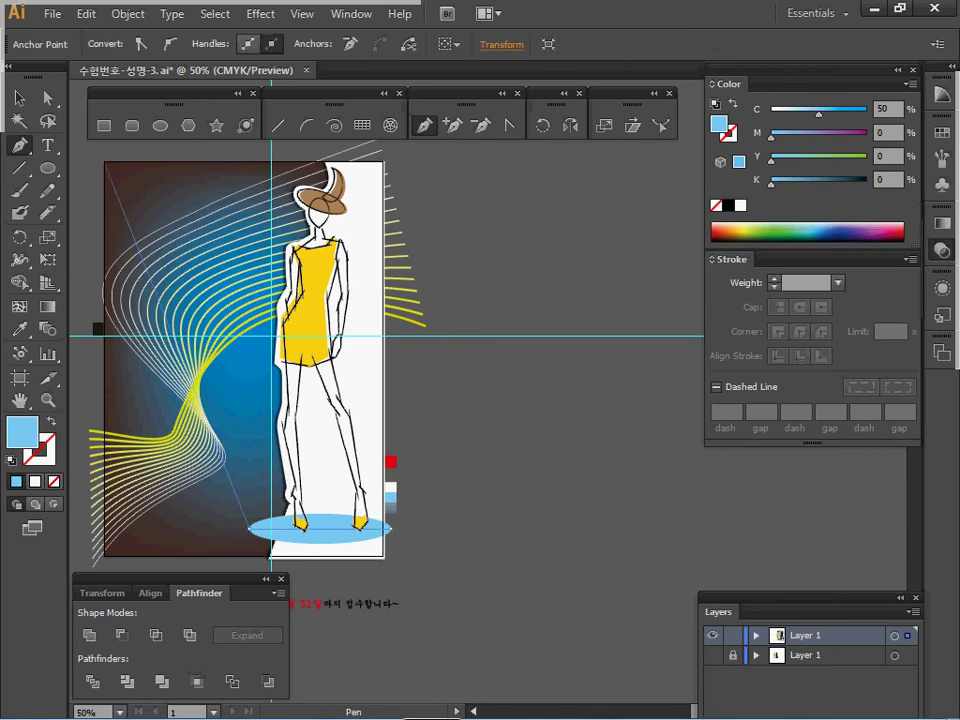
left_click(390, 528)
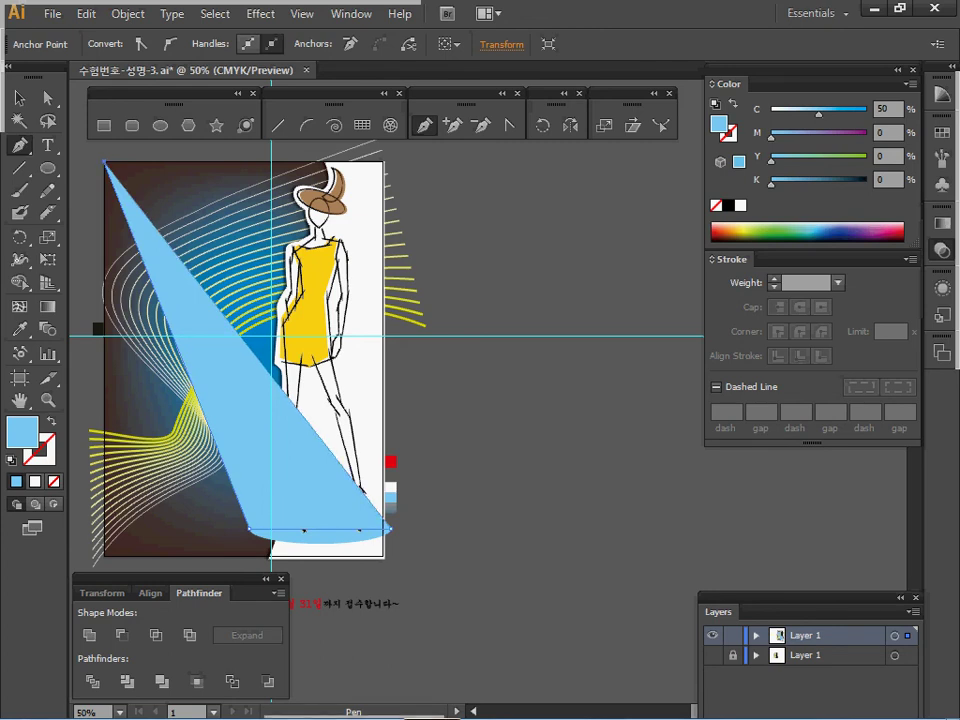
Copy the gradient sample swatch's white-to-blue fill and 30% opacity onto the triangle and set its gradient angle to -90°
key("i")
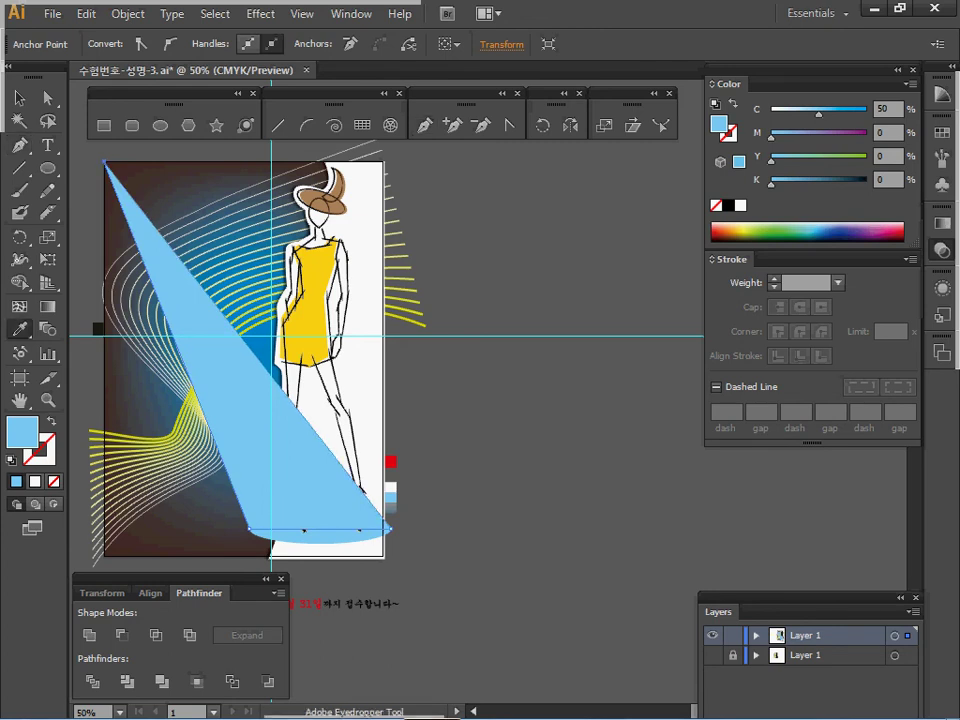
left_click(391, 507)
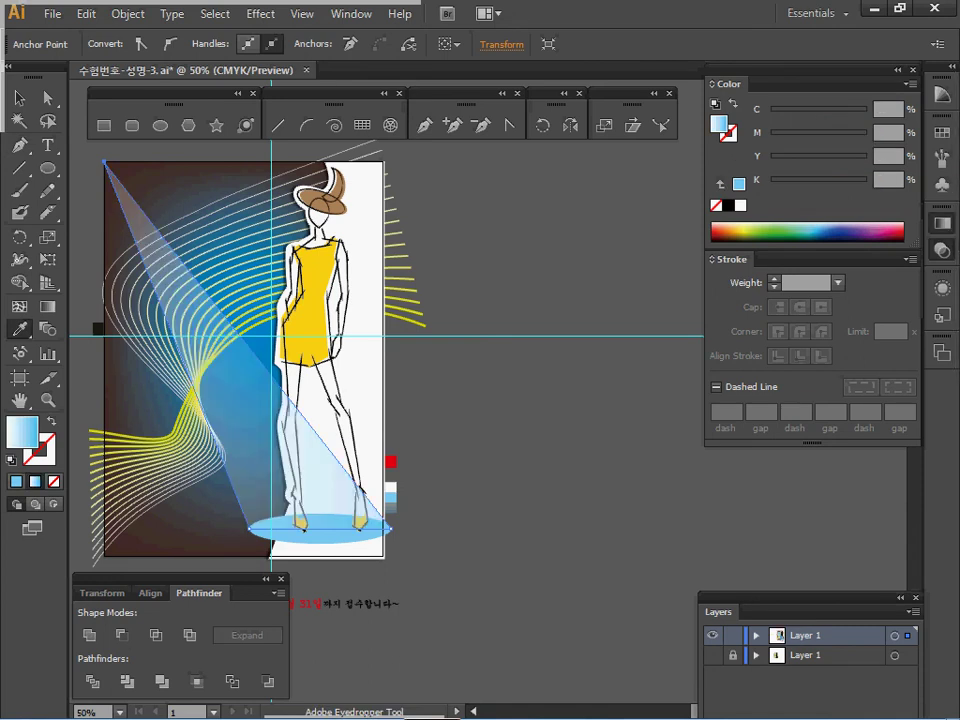
left_click(942, 223)
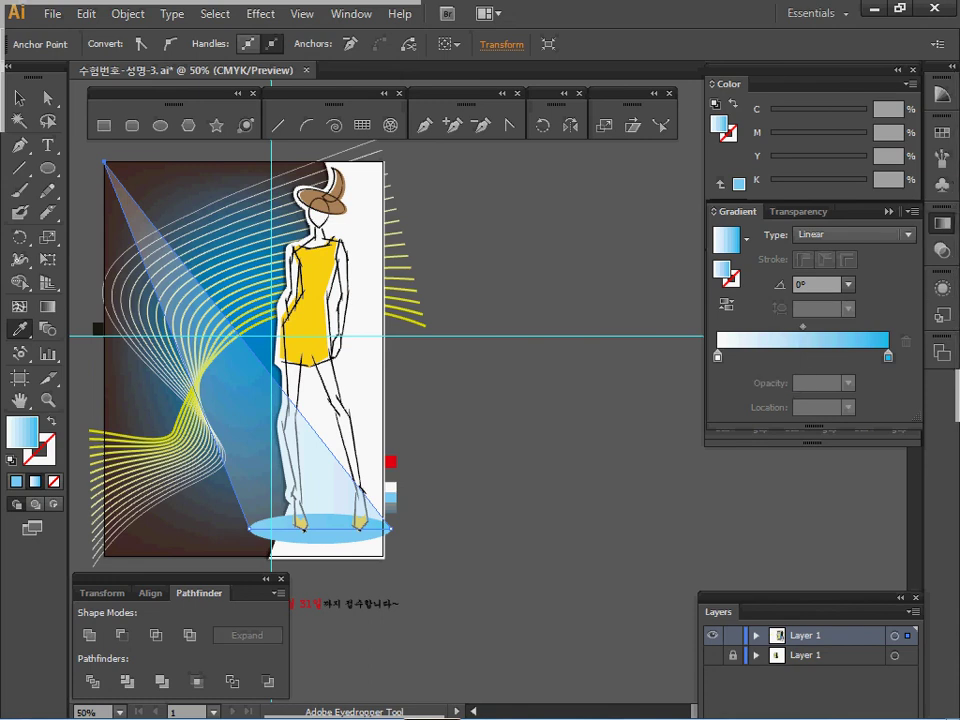
left_click(848, 284)
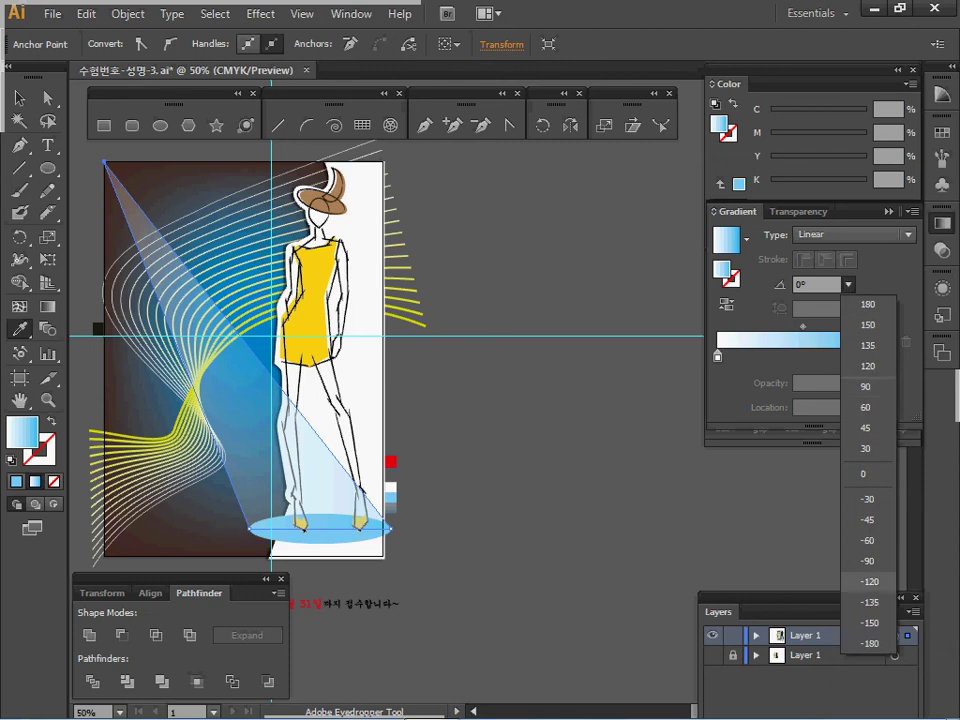
left_click(868, 561)
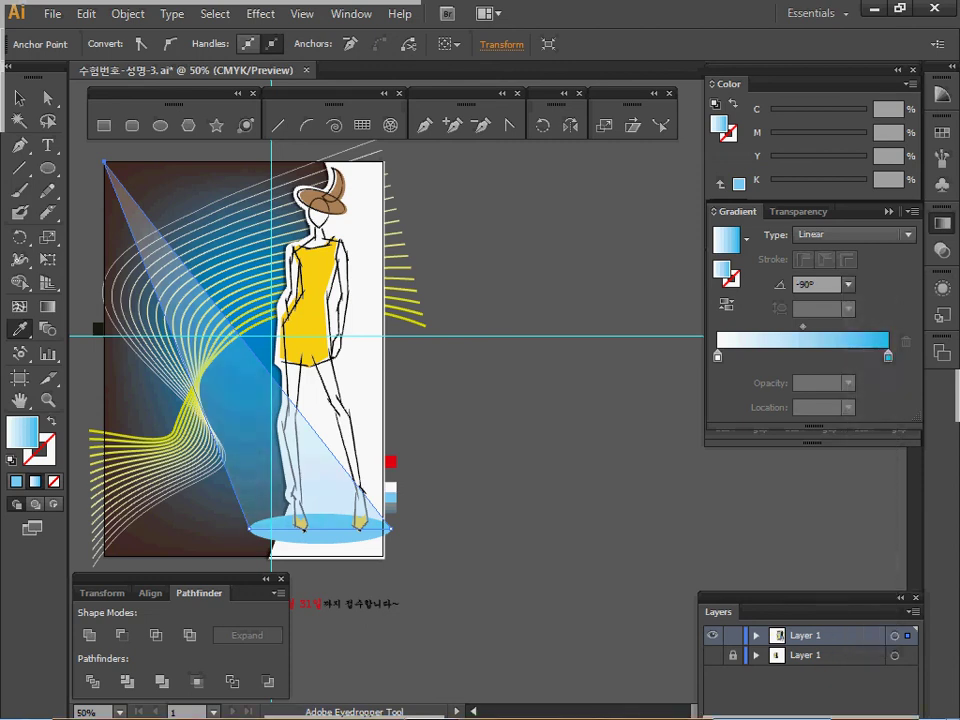
left_click(942, 250)
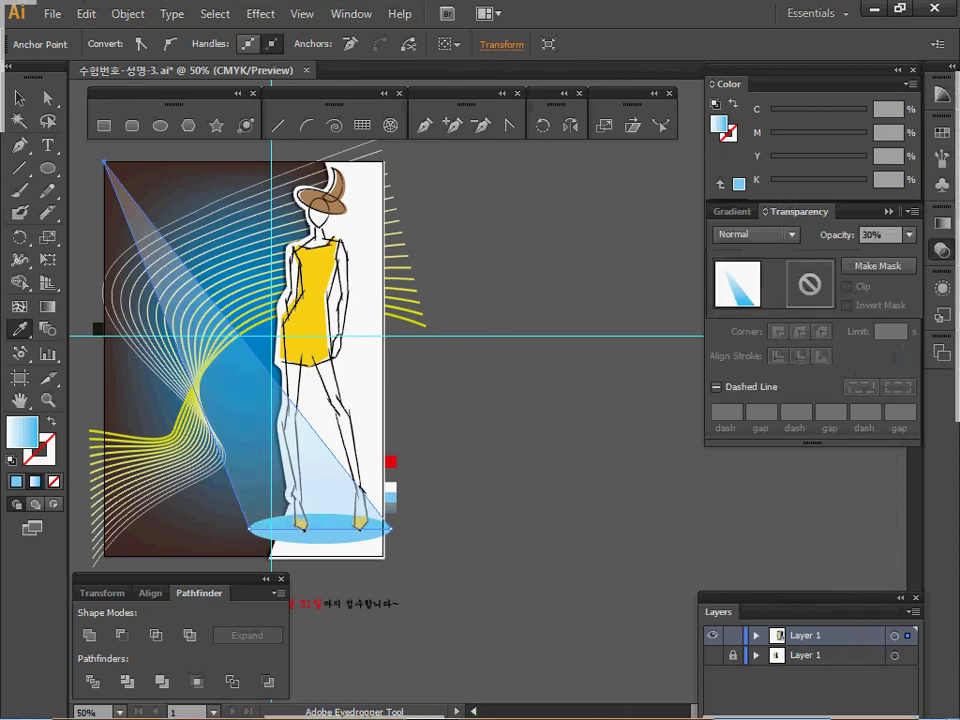
left_click(884, 235)
left_click_drag(884, 235, 861, 235)
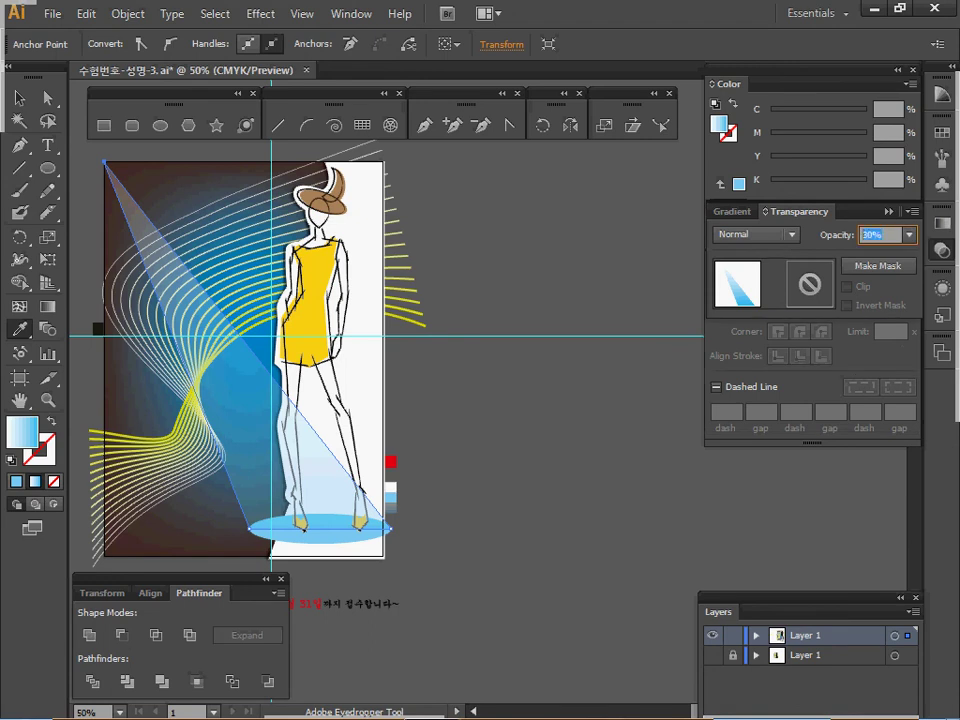
Send the translucent triangle behind the fashion figure and its white contour shape, and save the document
key("ctrl+[")
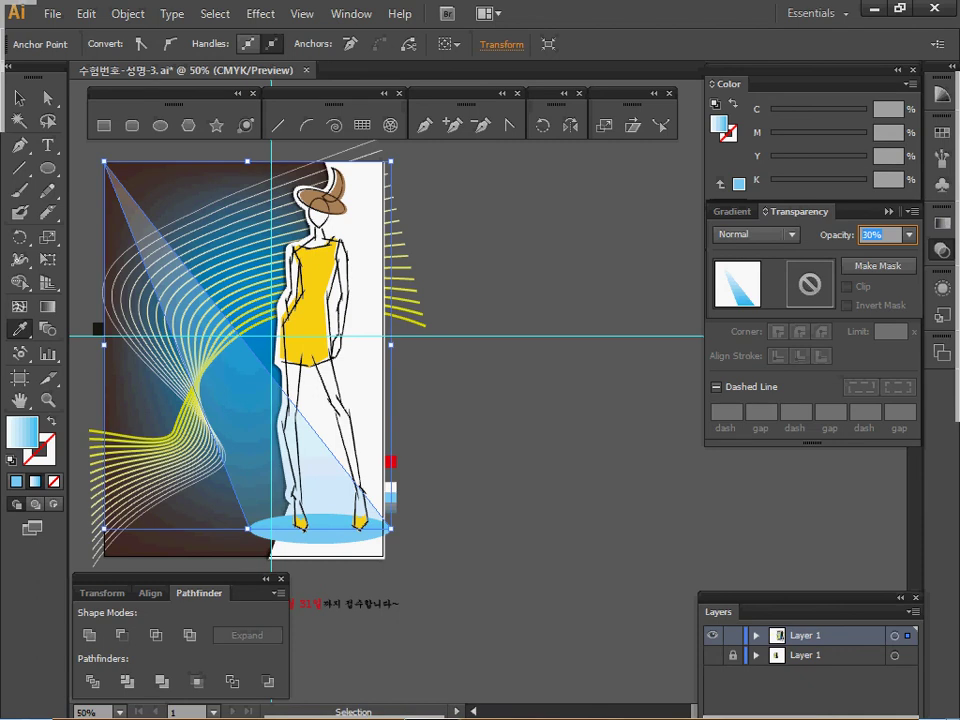
key("ctrl+[")
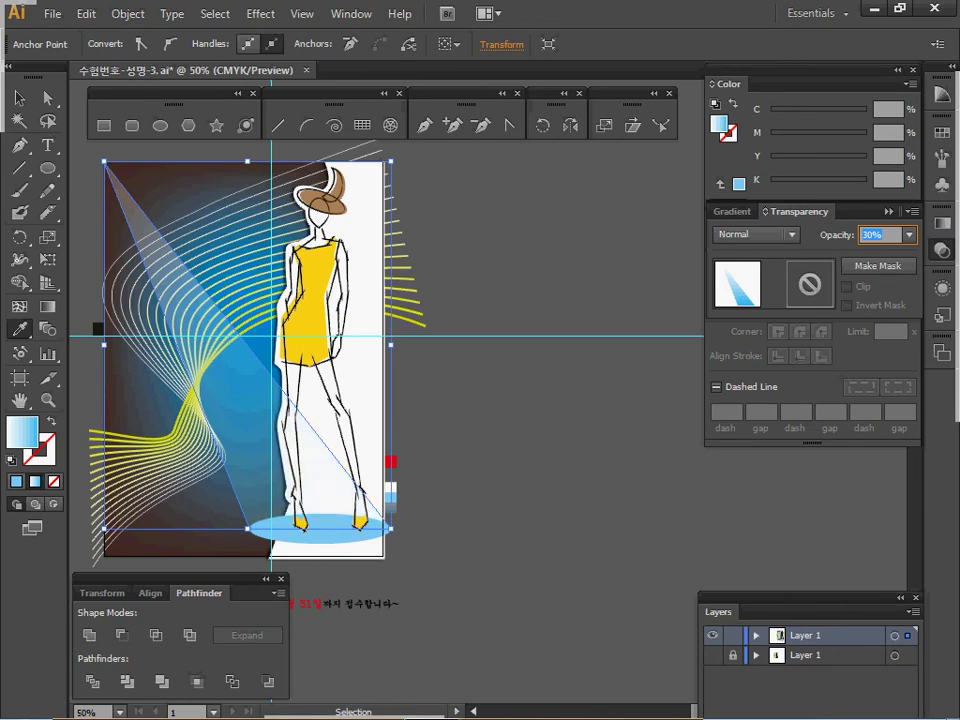
left_click(554, 213, "ctrl")
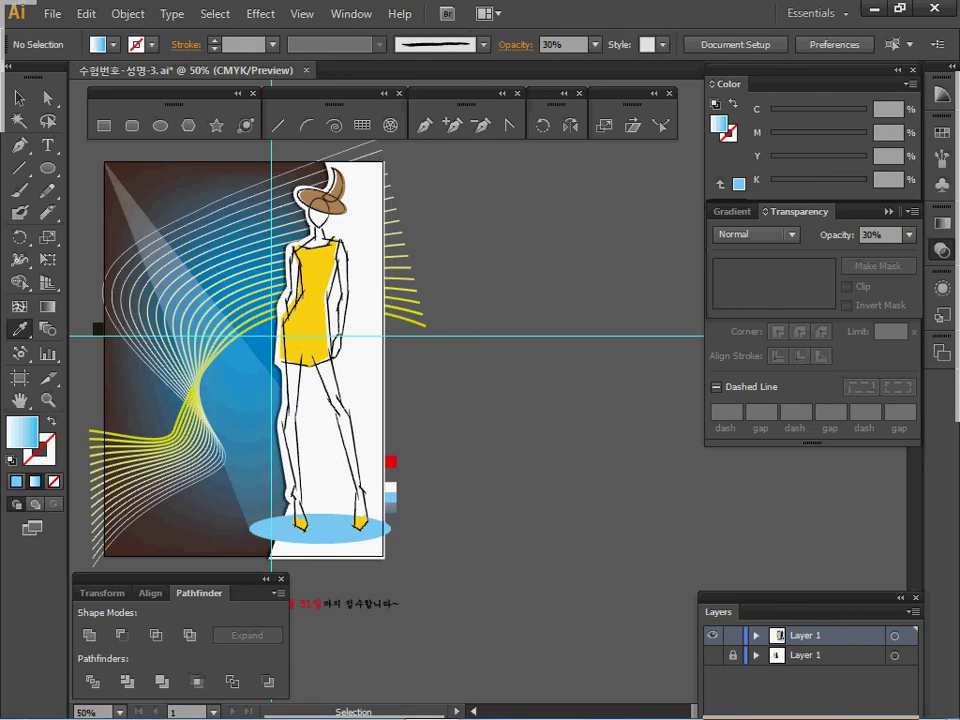
key("ctrl+s")
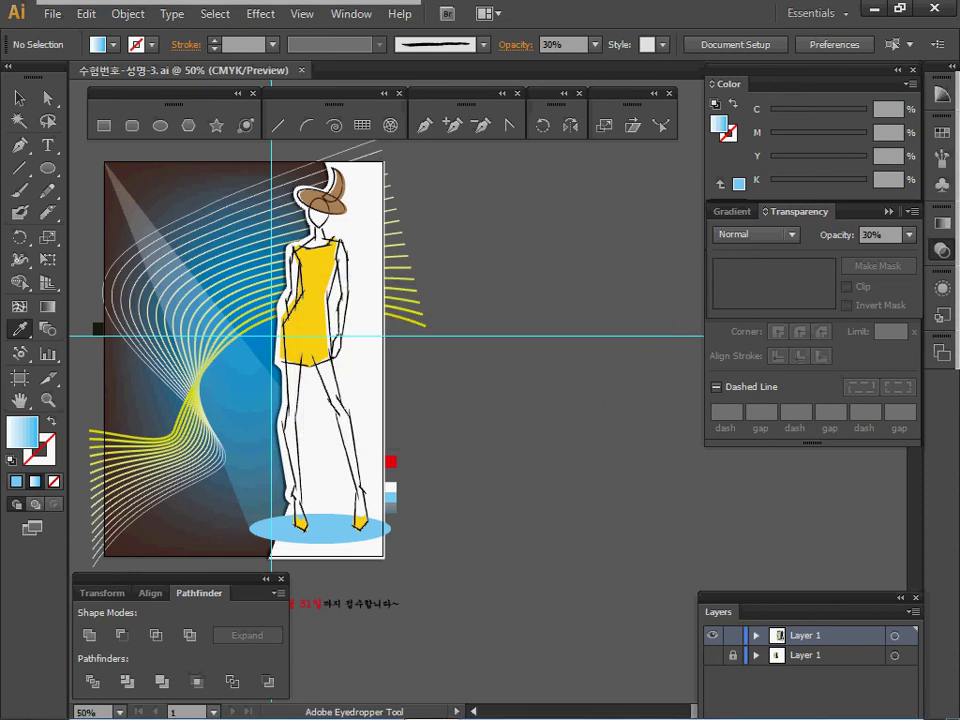
Activate the Symbol Sprayer, float its group of symbolism tools beside the poster, and collapse the Color and Stroke palettes
key("space")
left_click_drag(400, 400, 428, 421)
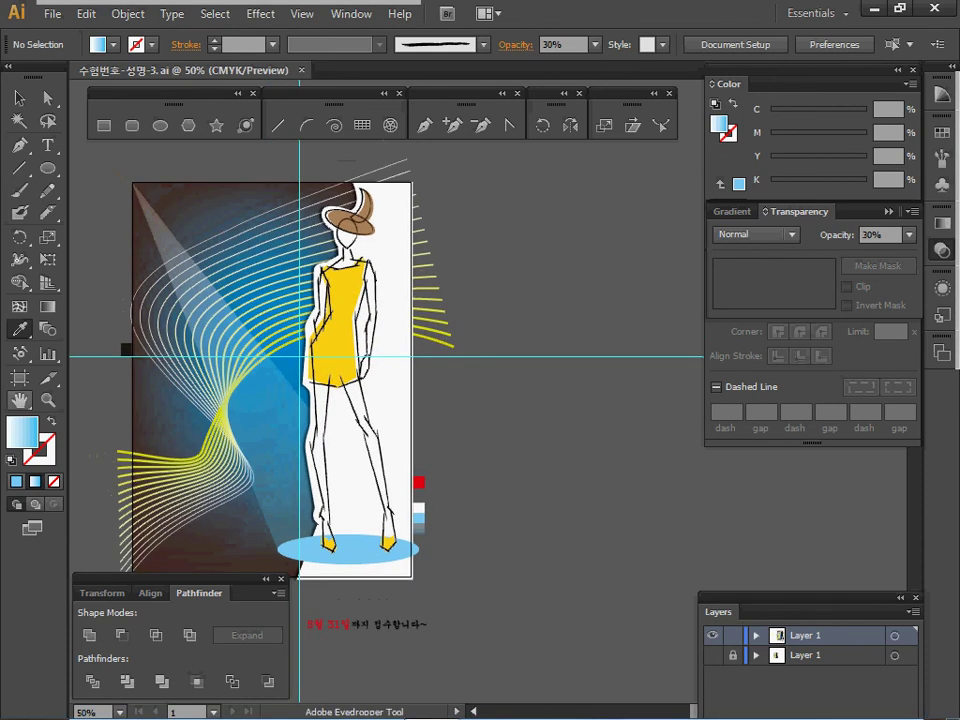
left_click_drag(19, 353, 253, 428)
left_click_drag(144, 372, 533, 170)
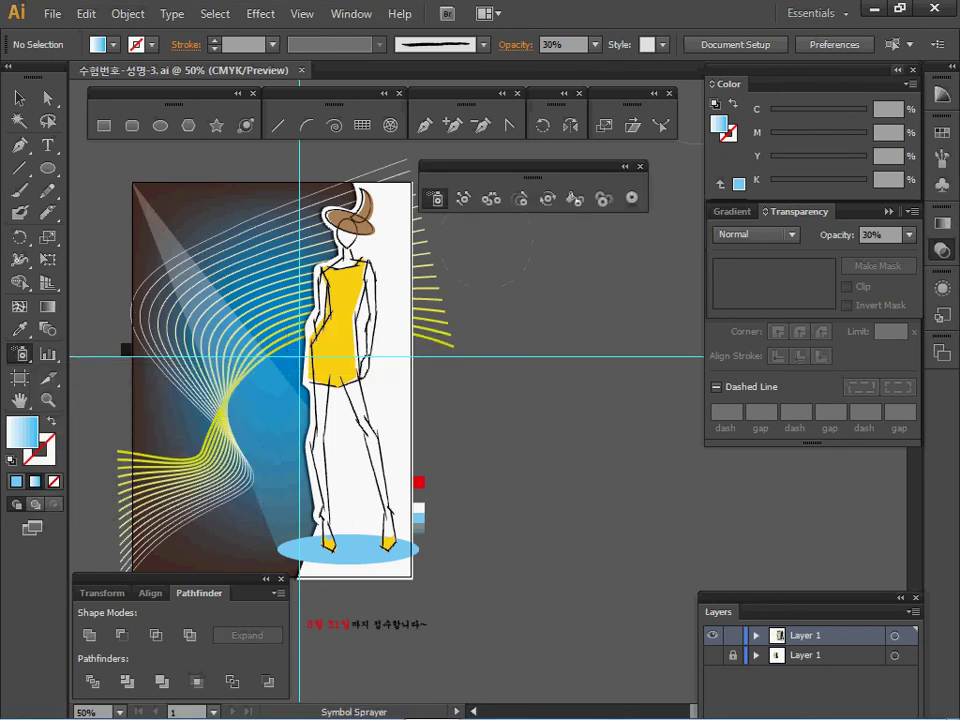
left_click(898, 70)
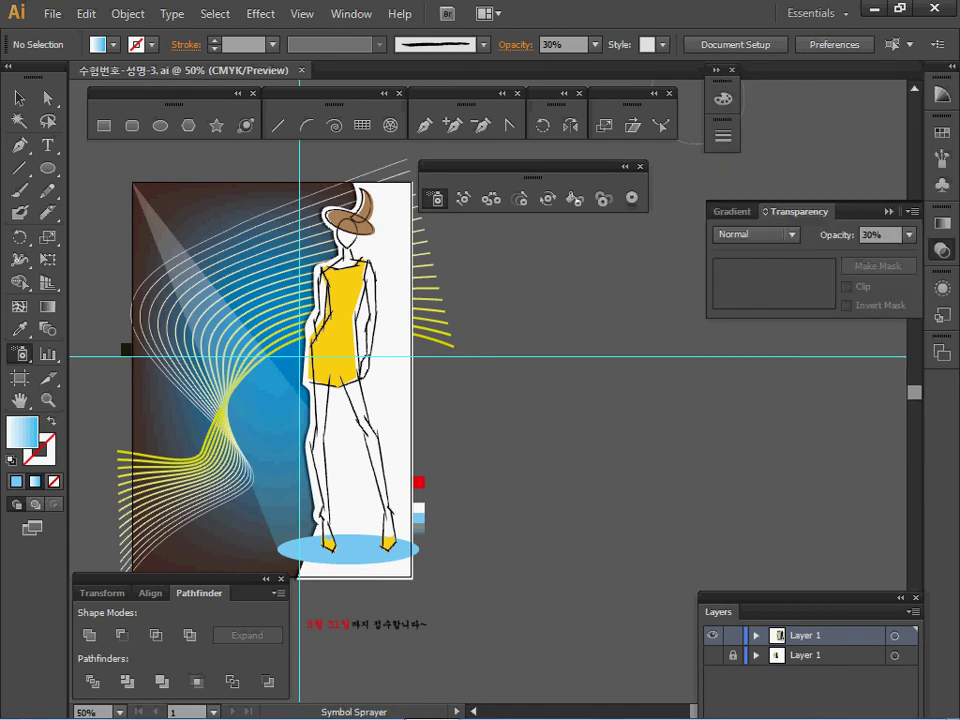
Spray seven clownfish symbol instances over the blue background, four in its upper half and three in its lower half
left_click(888, 211)
left_click(942, 185)
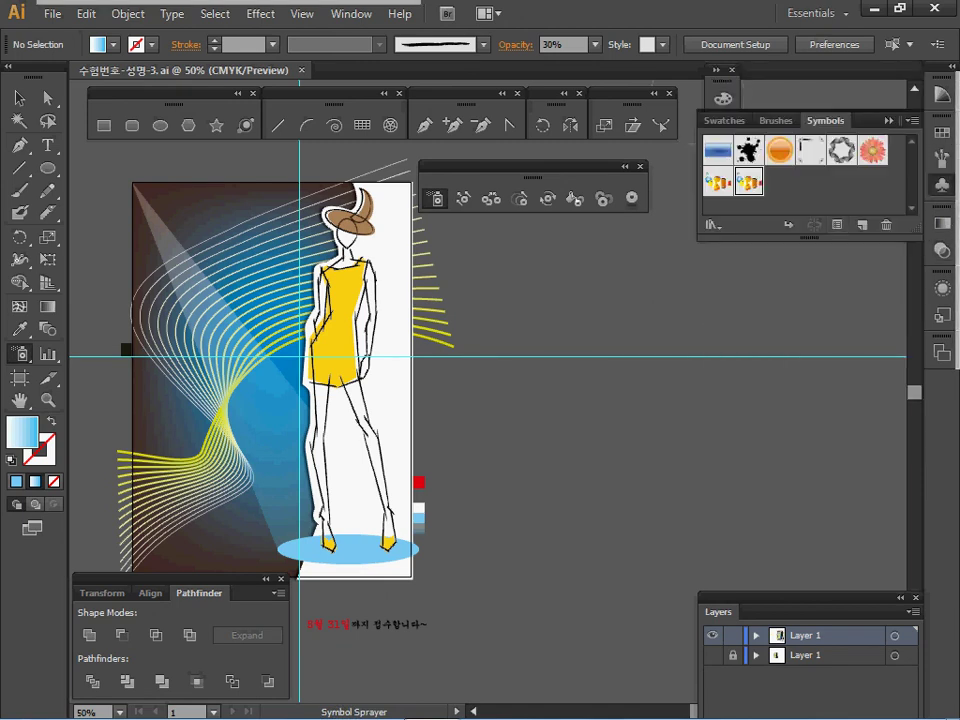
left_click(889, 120)
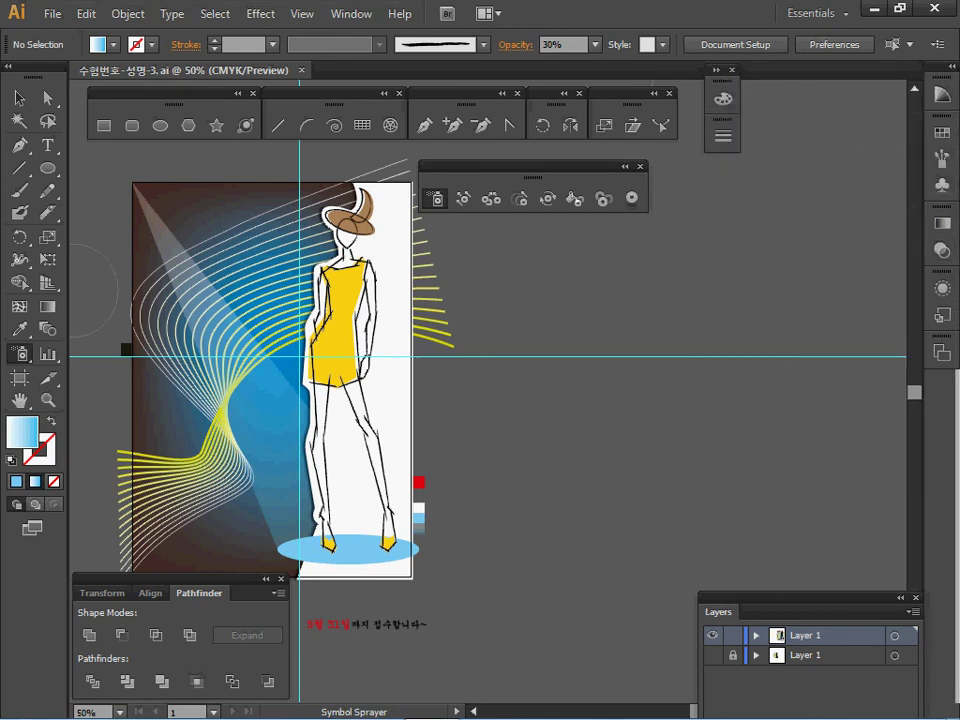
left_click(177, 236)
left_click(276, 239)
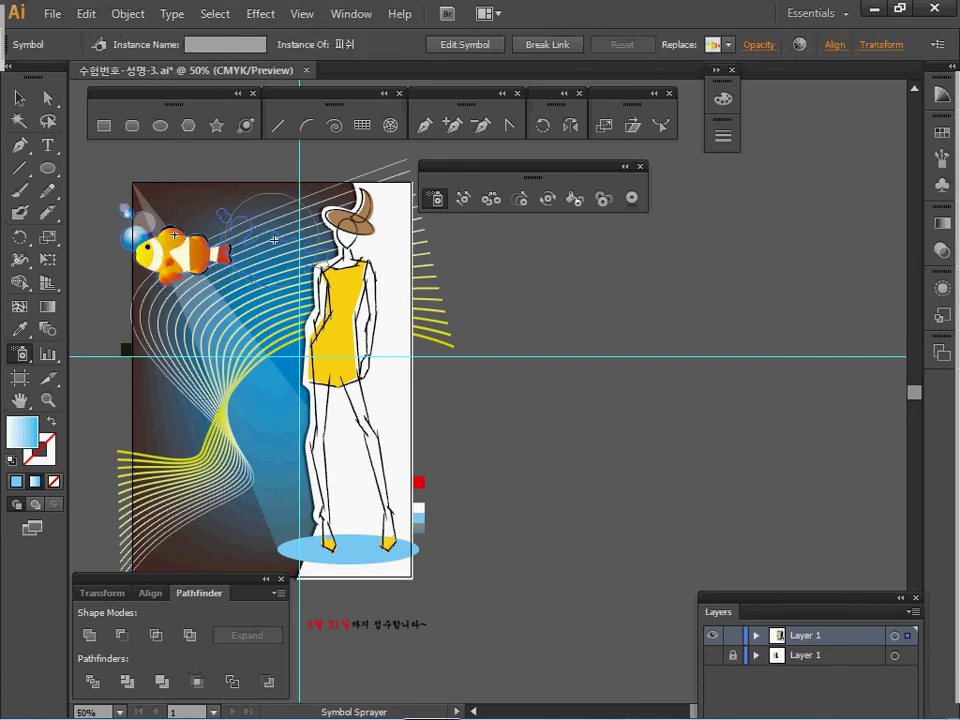
left_click(184, 330)
left_click(256, 328)
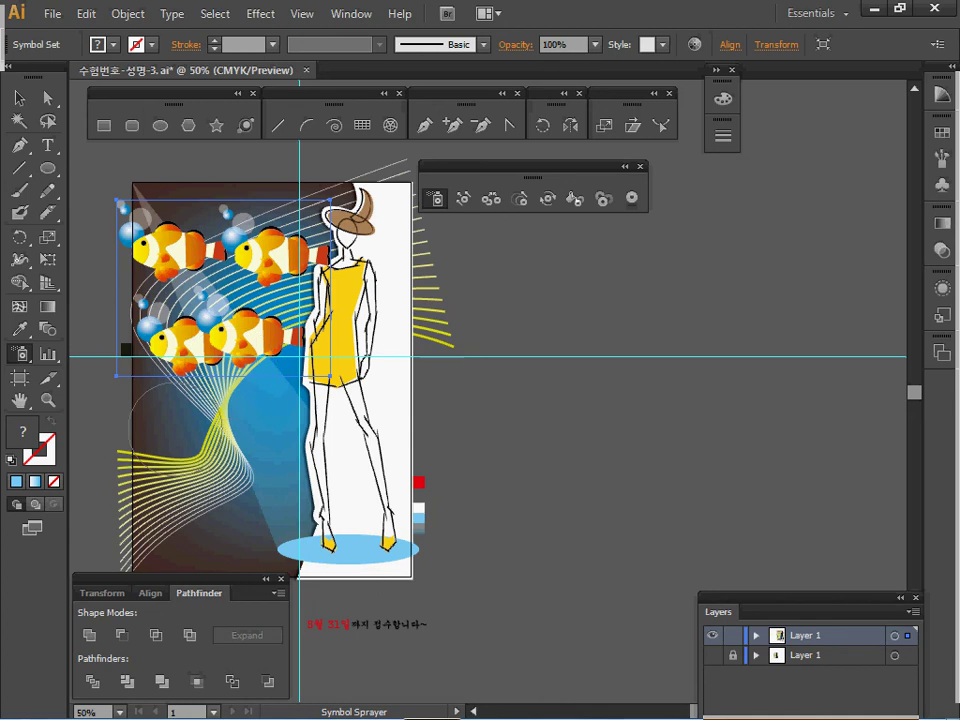
left_click(172, 455)
left_click(285, 514)
left_click(203, 539)
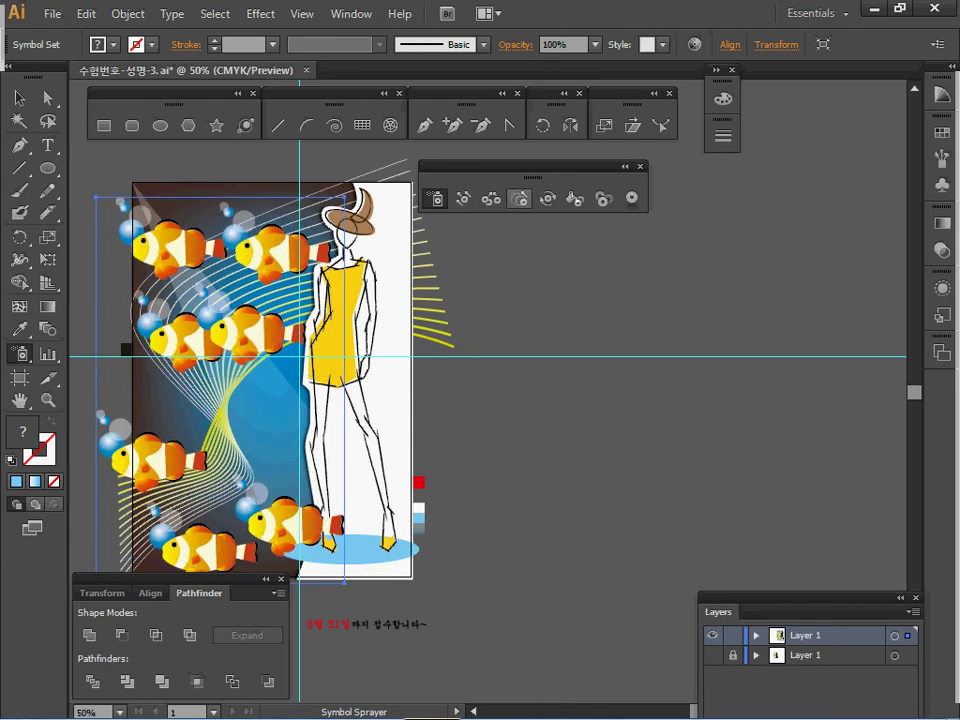
Shrink the two left-hand fish in the upper half, the two left-hand ones in the lower half and the upper-right one with the Symbol Sizer
left_click(519, 198)
key("alt")
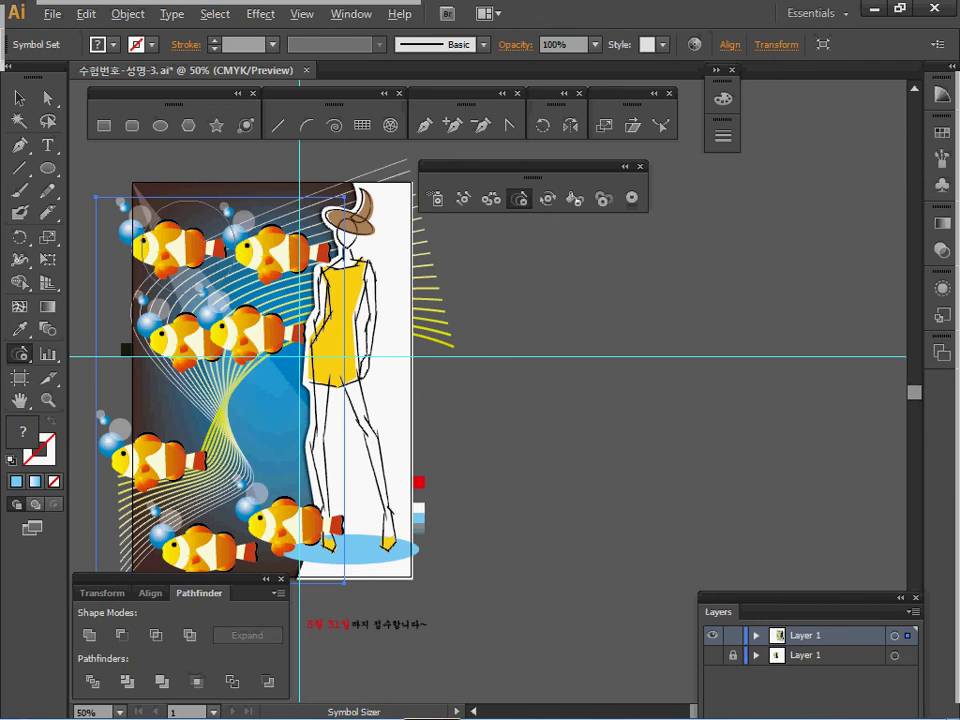
left_click(187, 247, "alt")
left_click(186, 247, "alt")
left_click(186, 247, "alt")
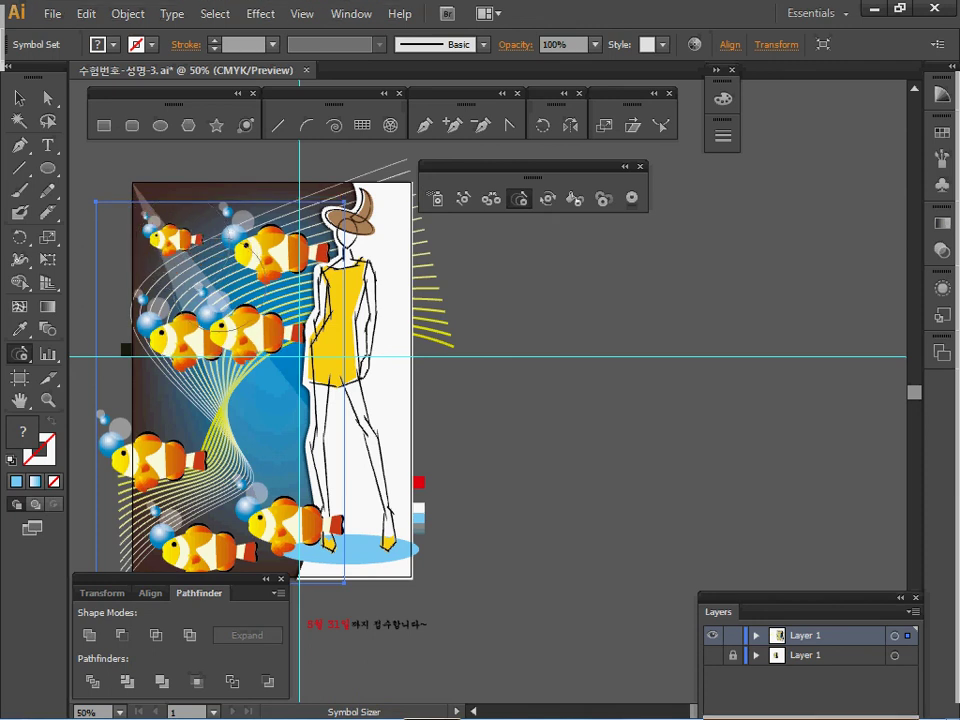
left_click(182, 350, "alt")
left_click(182, 350, "alt")
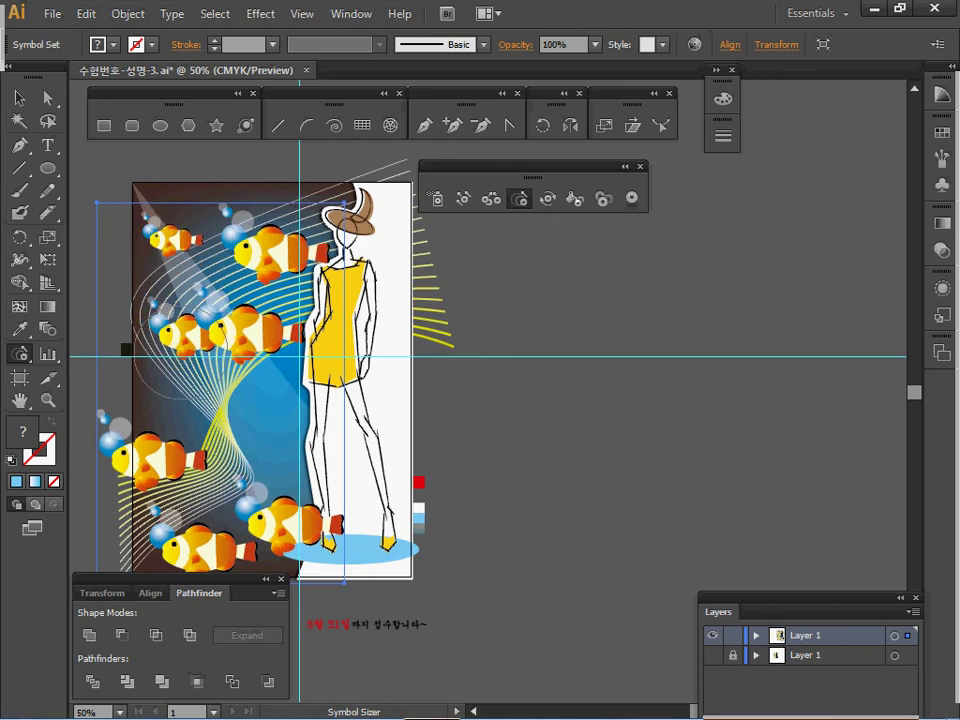
left_click(160, 448, "alt")
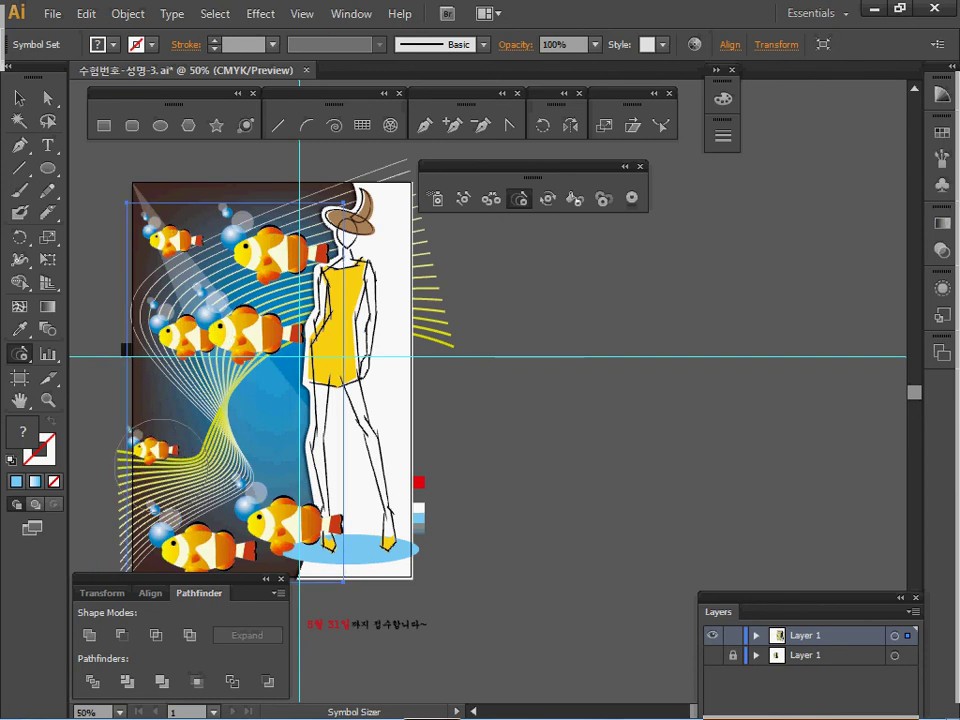
left_click(205, 542, "alt")
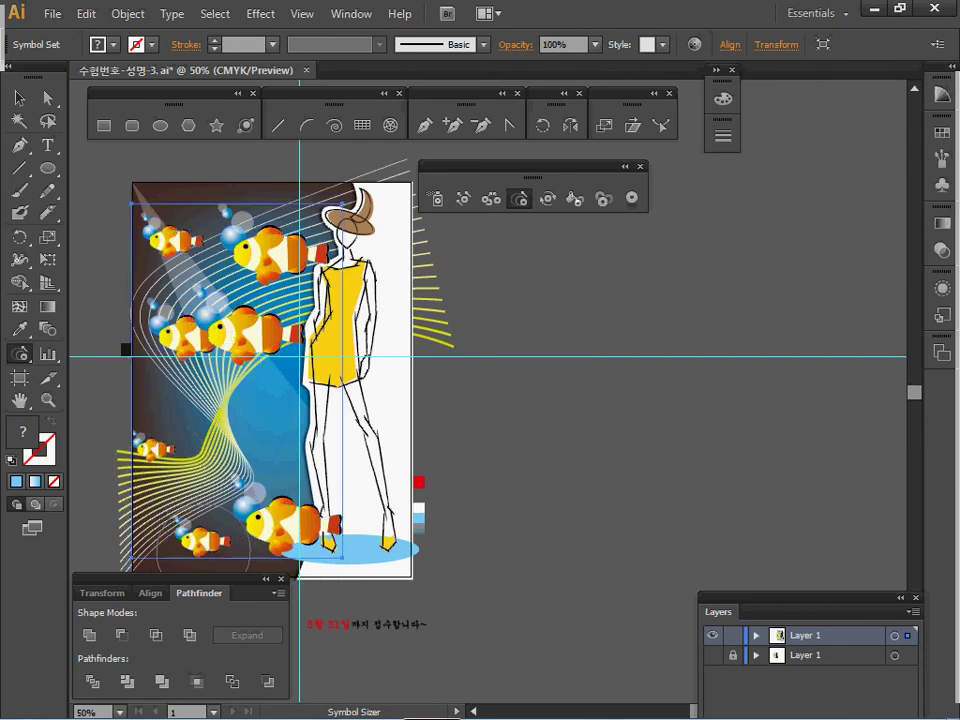
left_click(275, 262, "alt")
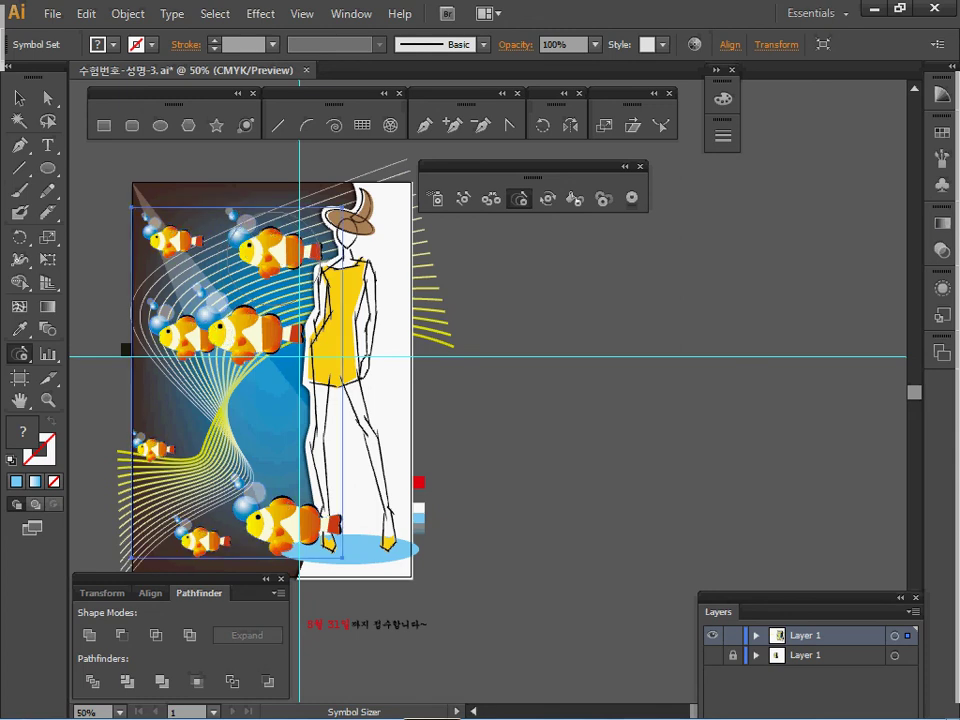
Reposition the upper clownfish instances with the Symbol Shifter, moving the upper-right fish downward and the upper-left fish slightly upward
left_click(463, 198)
left_click_drag(176, 229, 169, 247)
left_click_drag(276, 236, 272, 268)
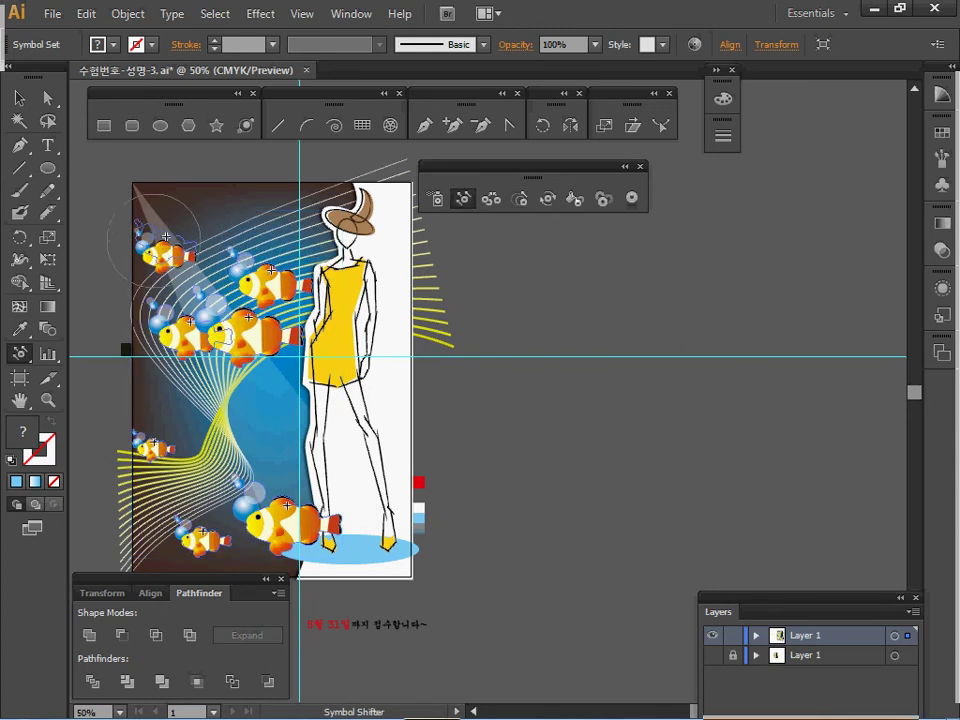
left_click_drag(150, 255, 160, 210)
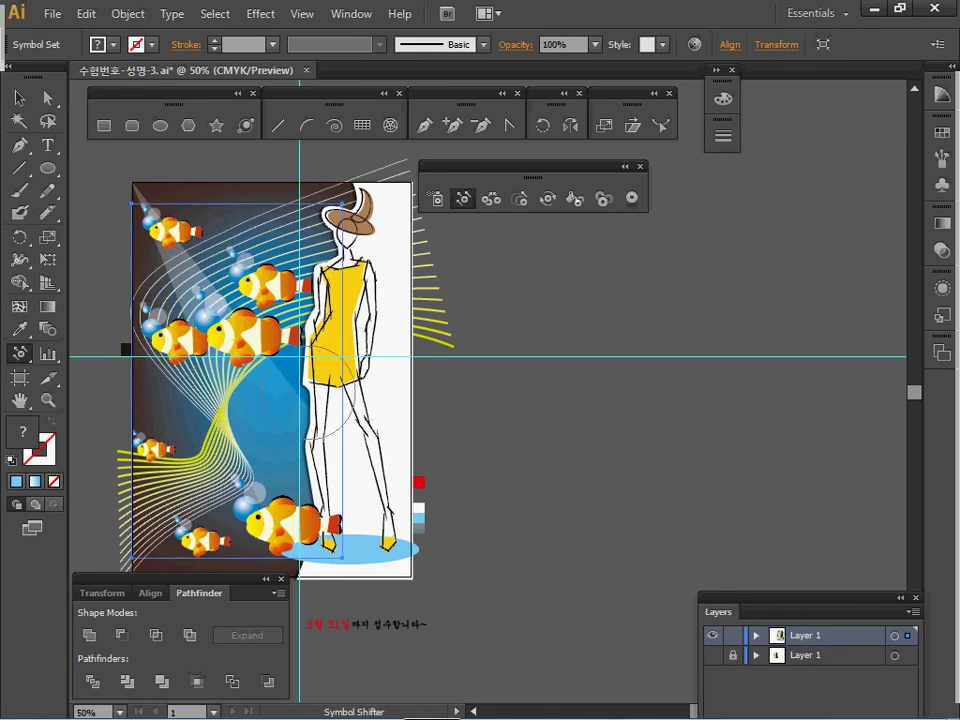
Make the two lower-left fish and the upper-left fish semi-transparent with the Symbol Screener
left_click(603, 198)
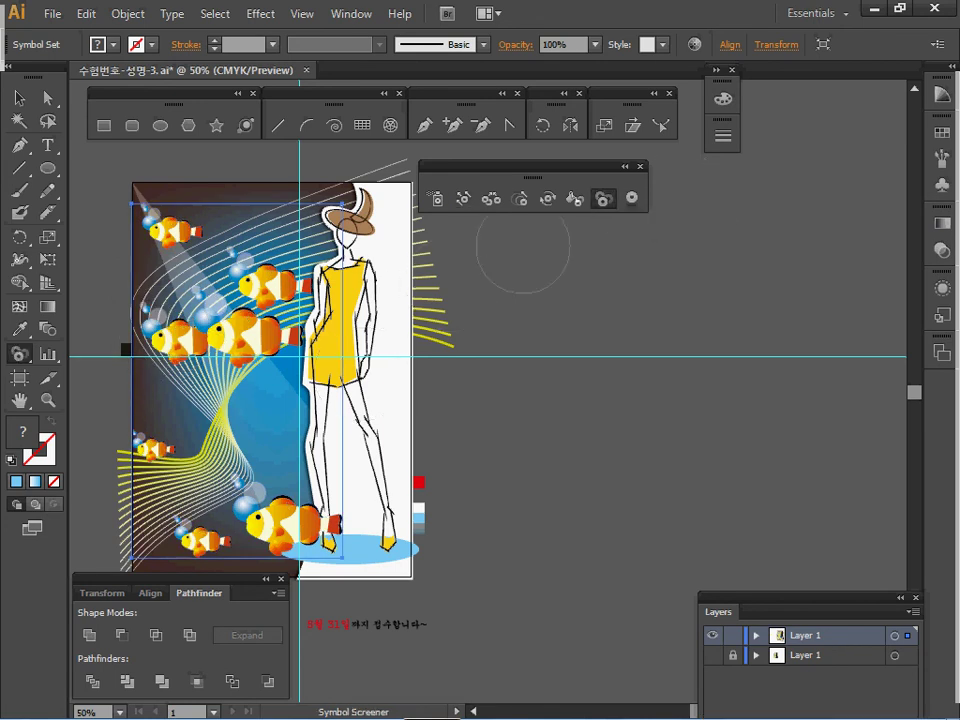
left_click(161, 450)
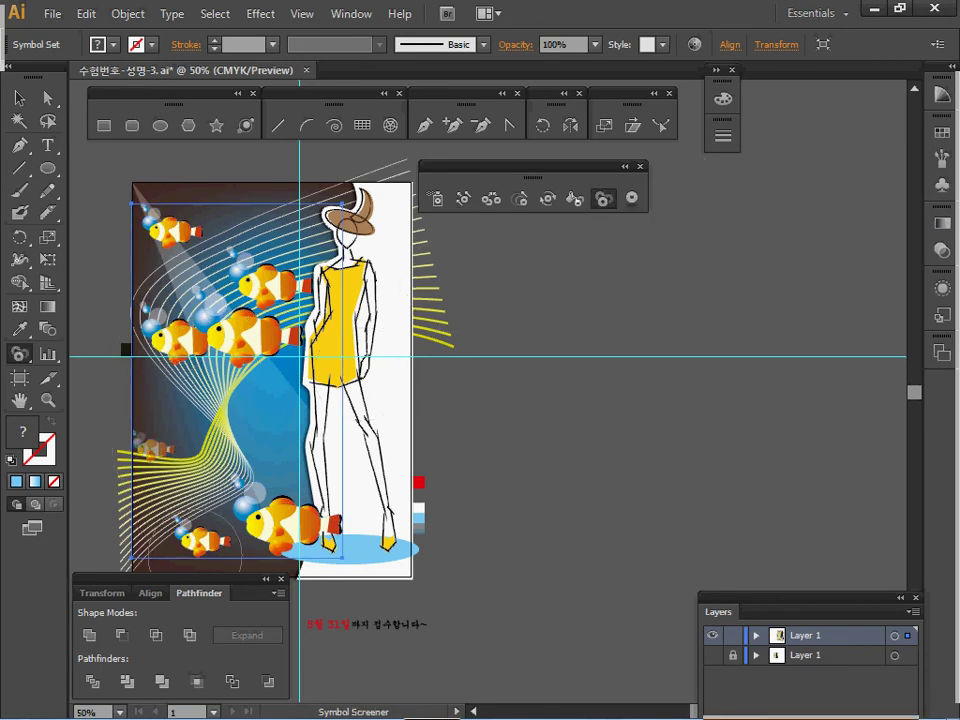
left_click(198, 552)
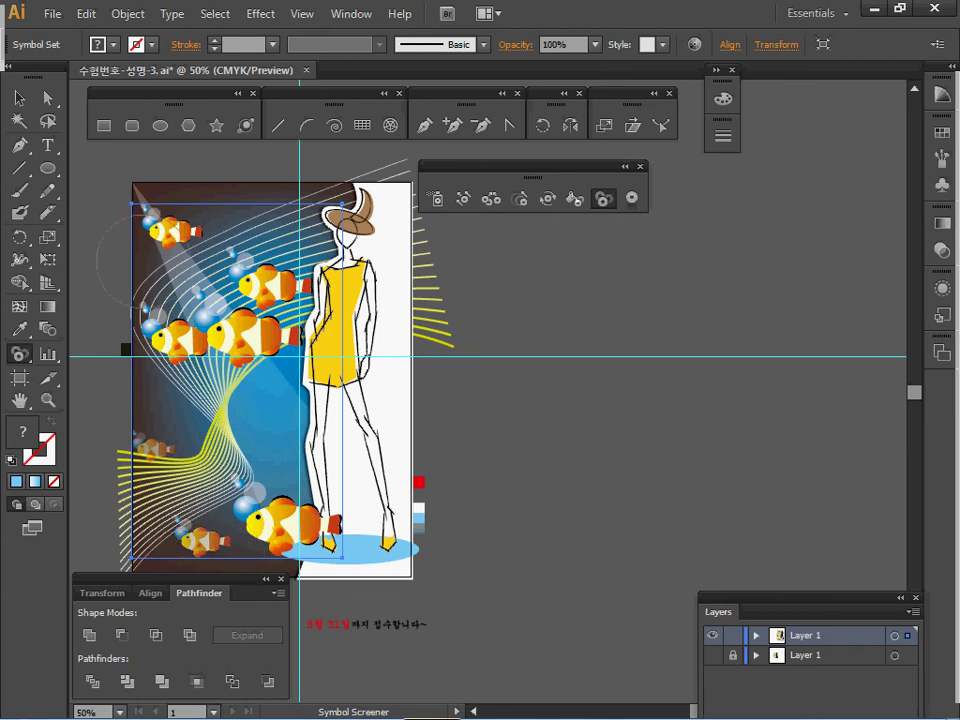
left_click(168, 230)
Tint the upper-right fish magenta and the lower-left fish dark brown with the Symbol Stainer, and delete the whole sprayed set
left_click(574, 198)
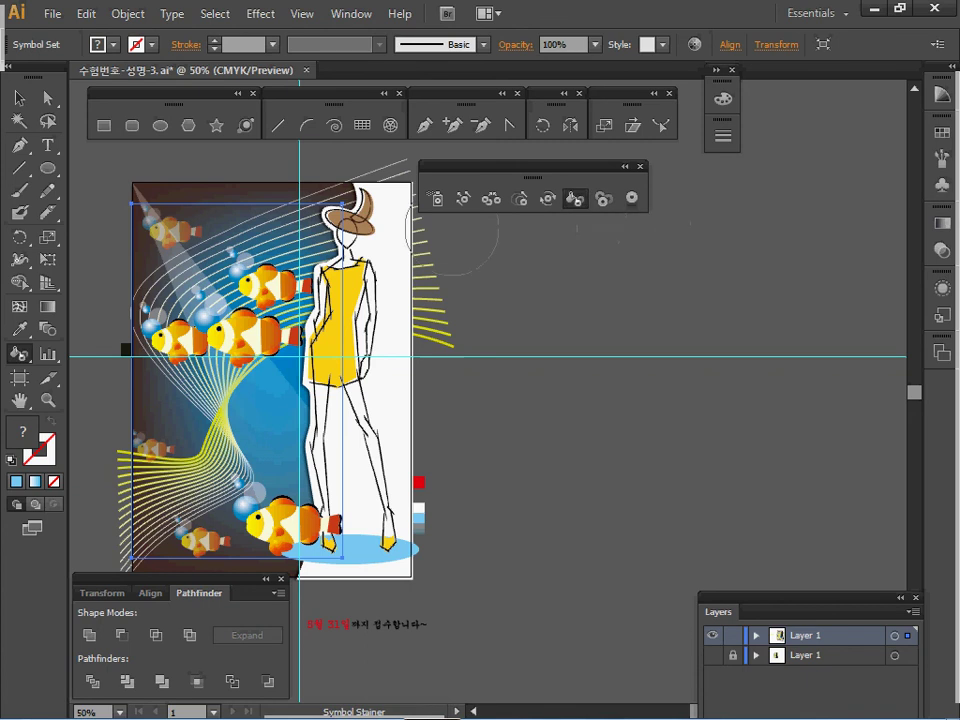
left_click(941, 132)
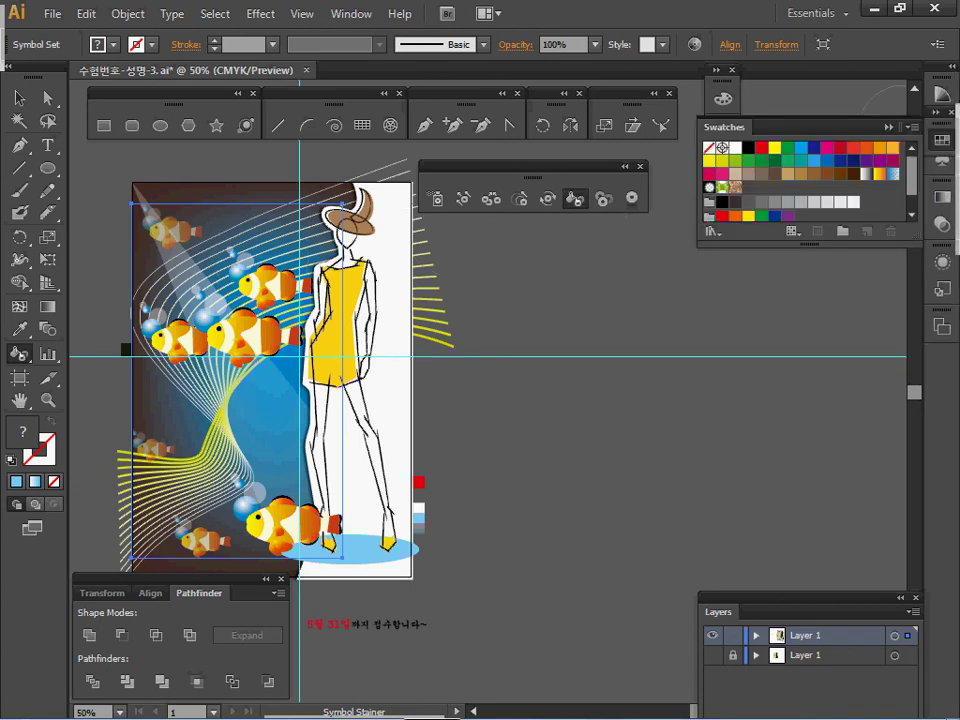
left_click(892, 160)
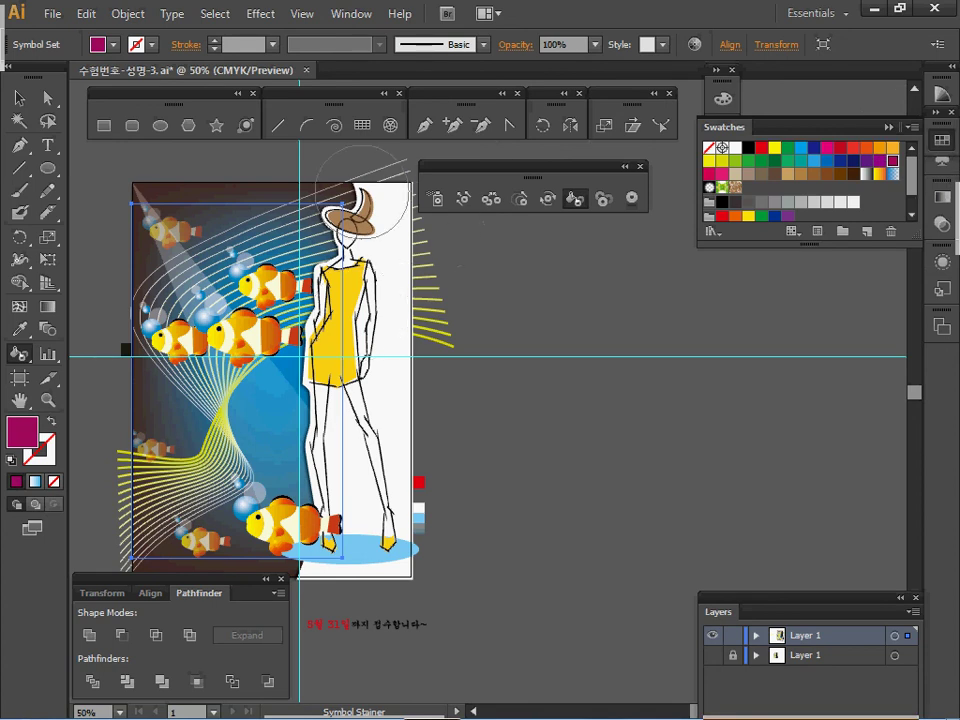
left_click(268, 284)
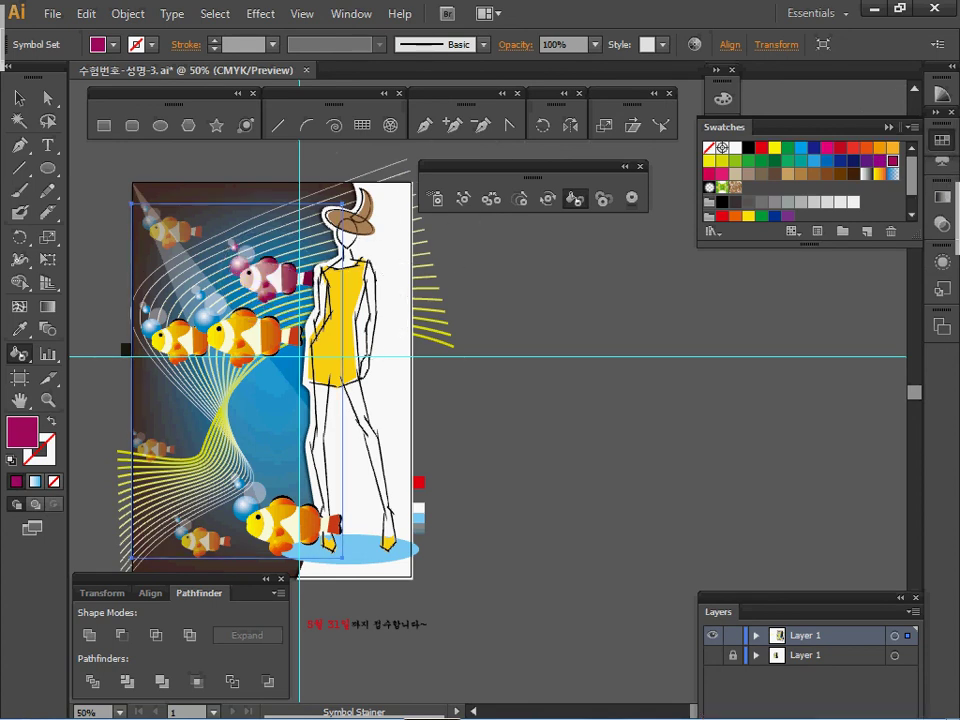
left_click(840, 173)
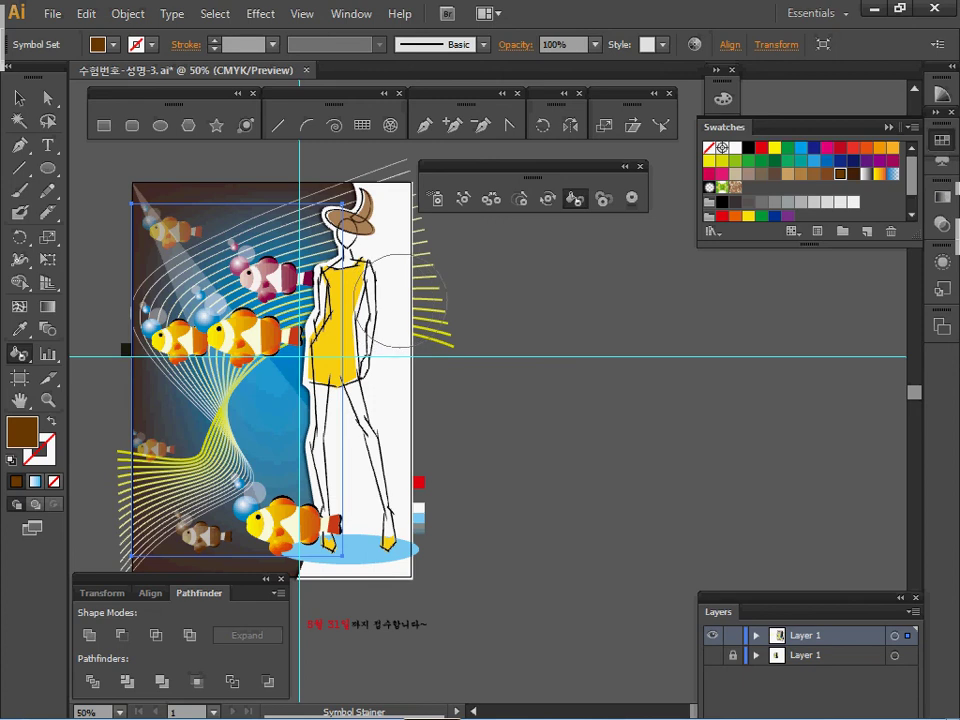
key("Delete")
Put away the swatches and symbolism tools, copy the reference layer's finished clownfish symbol set in place into the working layer, and save
left_click(942, 140)
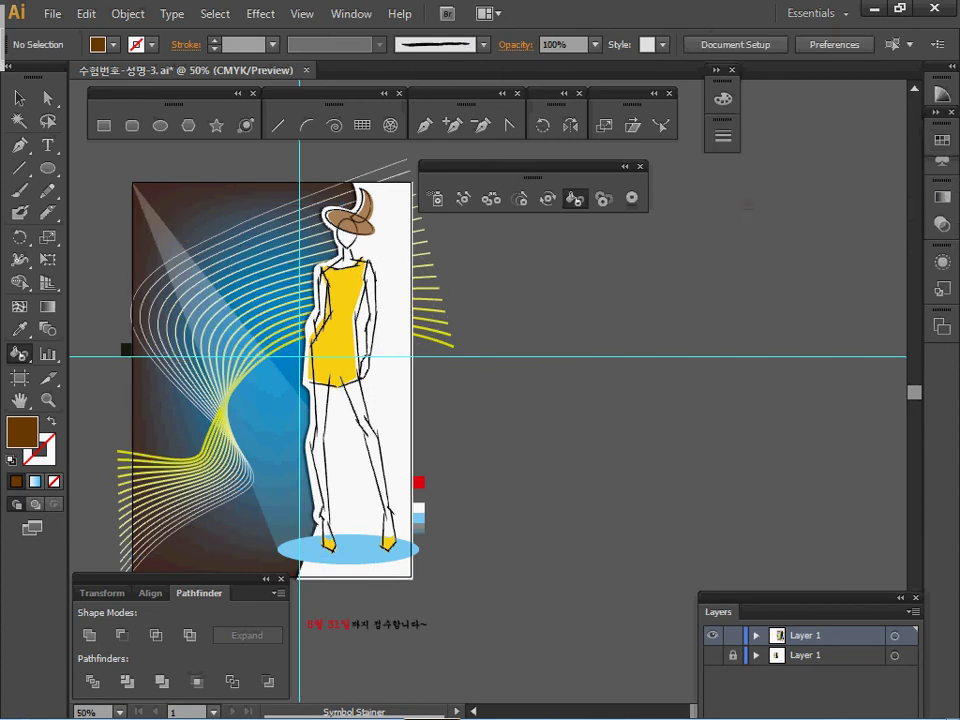
left_click(640, 167)
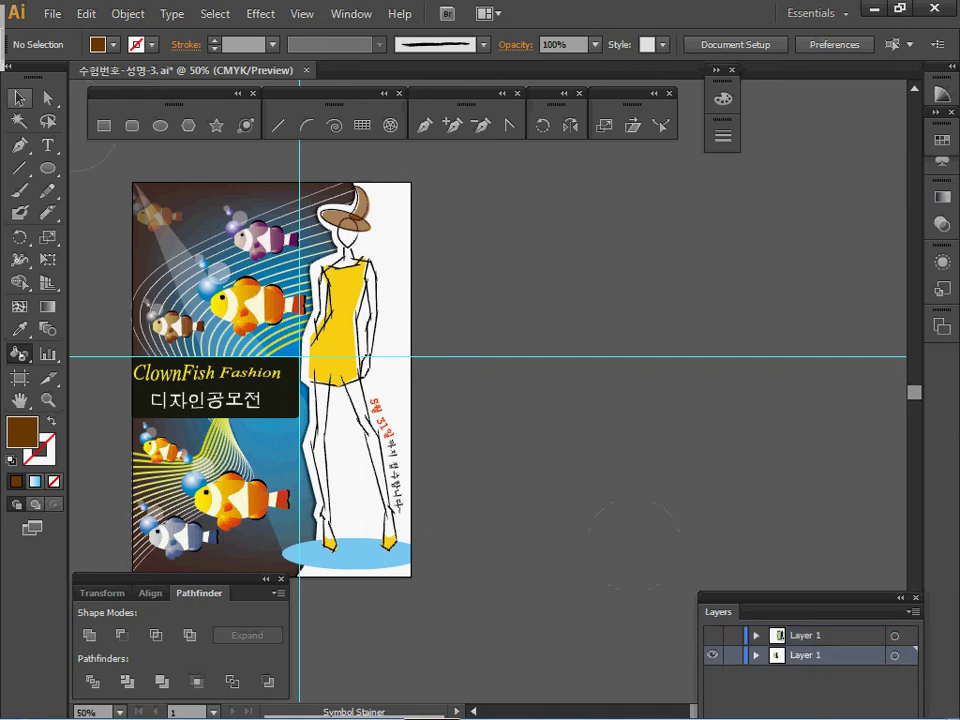
left_click(19, 98)
left_click(250, 290)
double_click(248, 305)
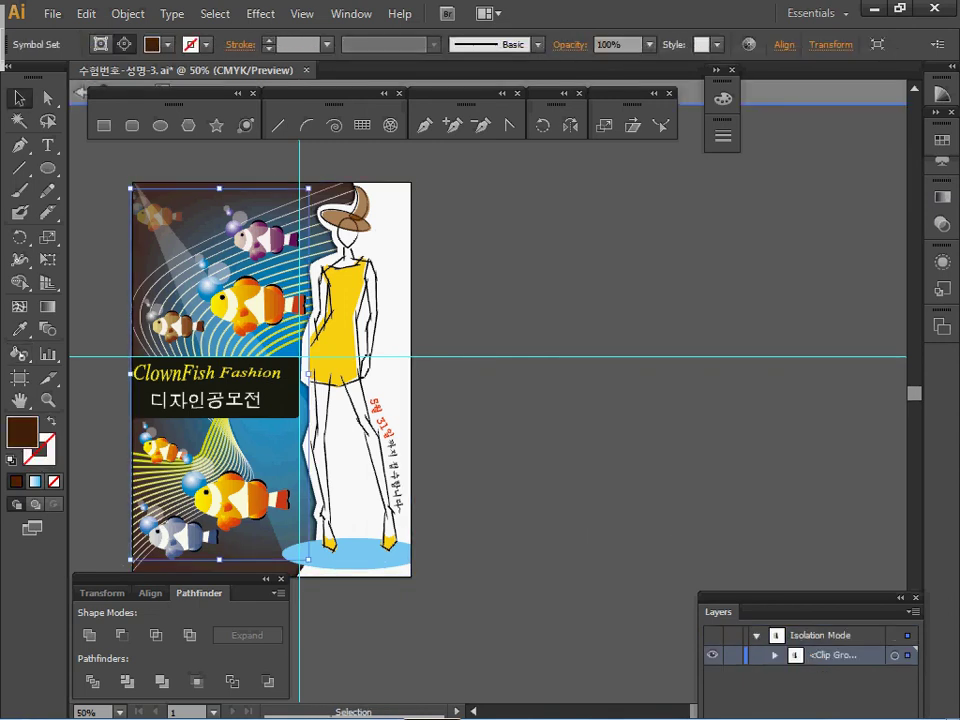
key("v")
key("Escape")
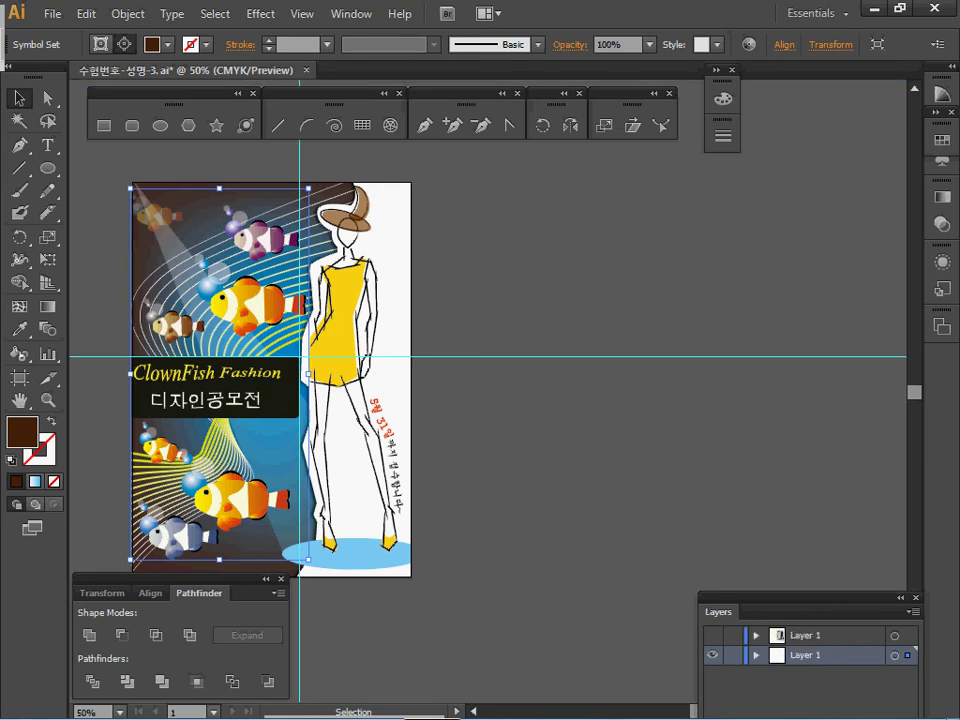
key("ctrl+shift+a")
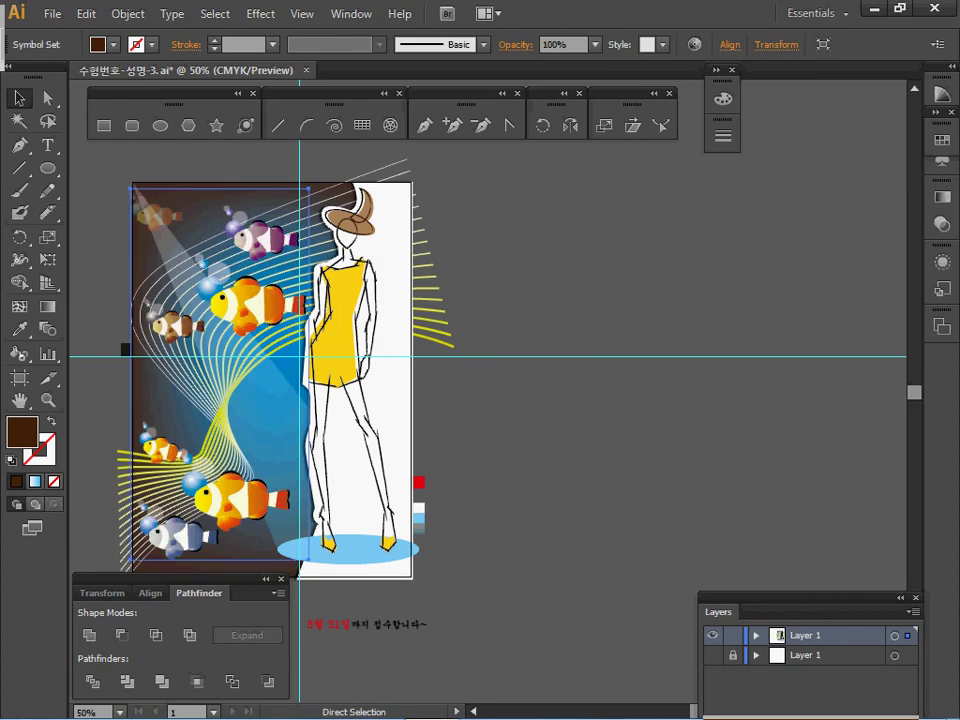
key("ctrl+s")
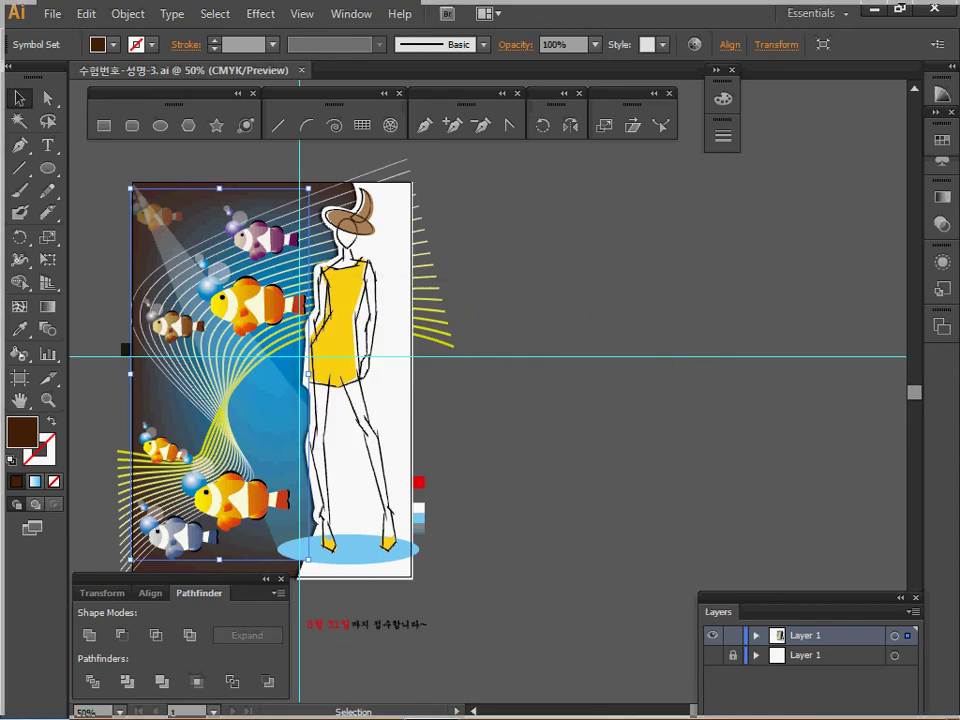
Pick up the dark fill of the small sample square beside the poster's left edge and delete the square
key("ctrl+plus")
key("ctrl+plus")
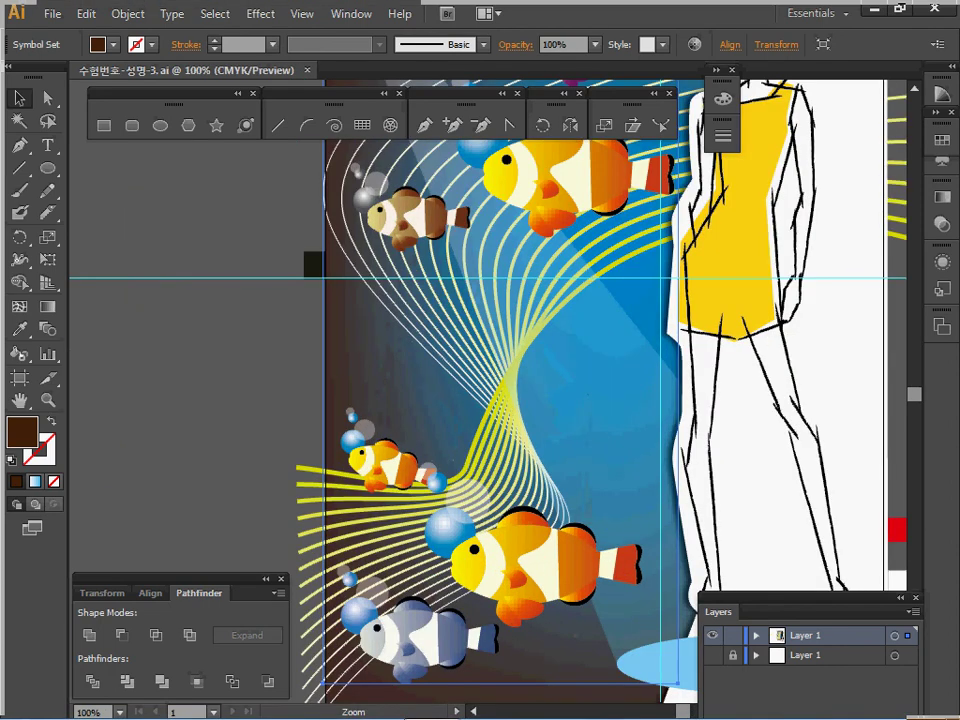
left_click(313, 265, "ctrl")
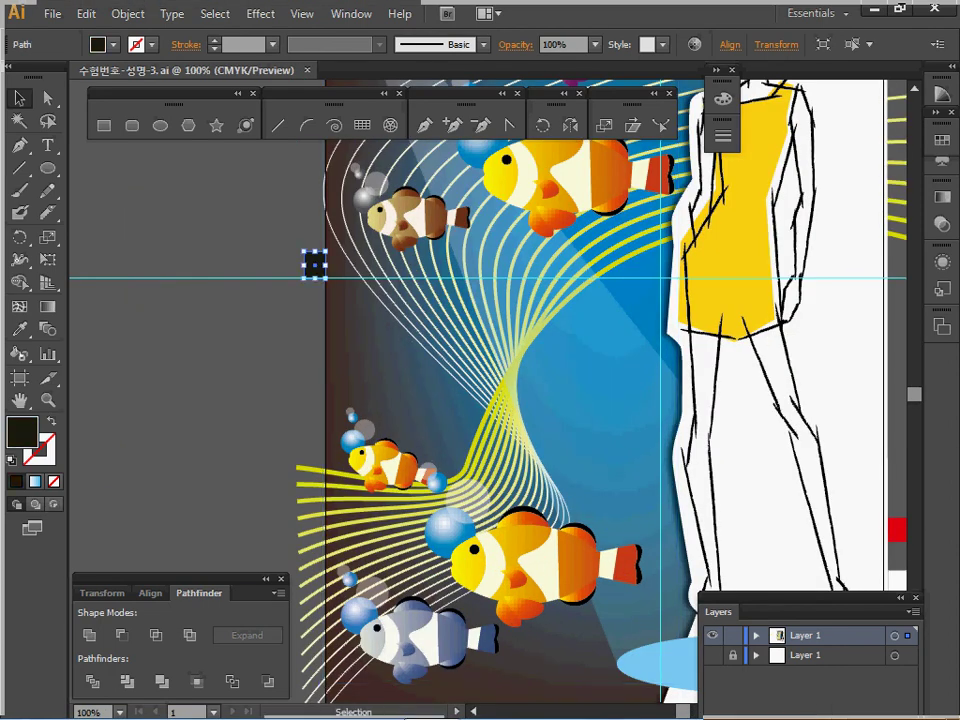
key("Delete")
Trace the reference's title banner in outline view with a dark rounded rectangle overhanging the poster's left edge, and bring it to the front in preview
left_click(712, 655)
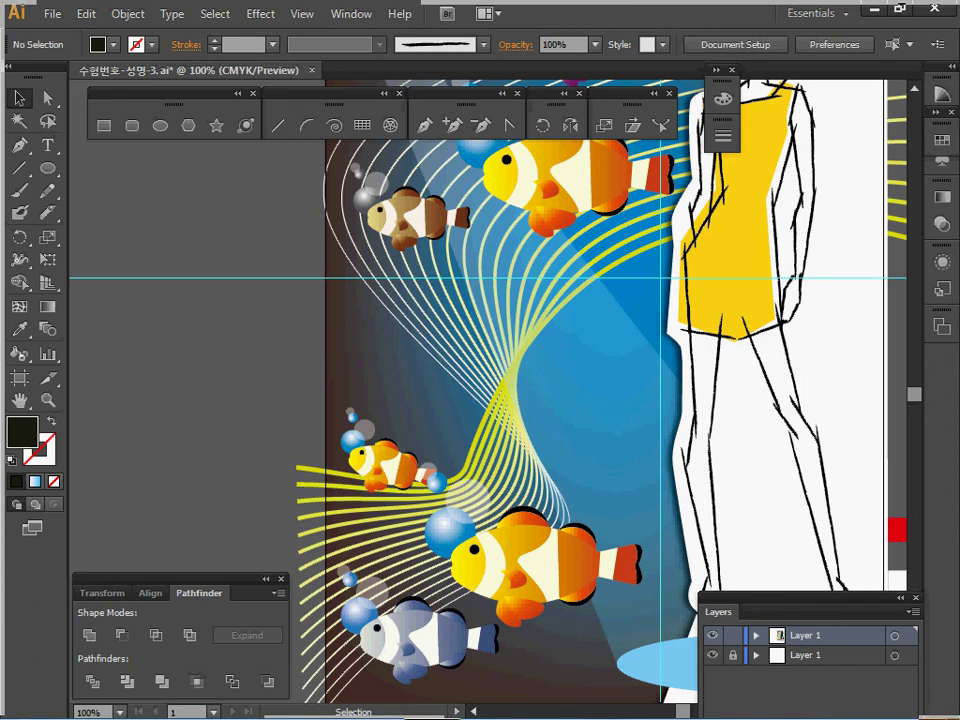
key("ctrl+y")
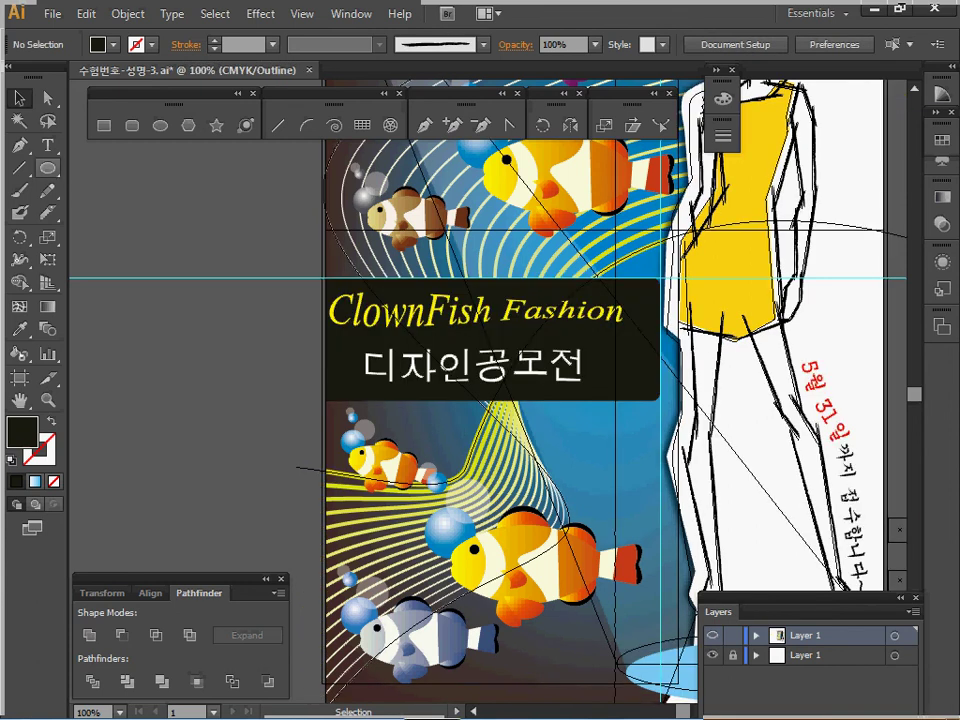
left_click(131, 125)
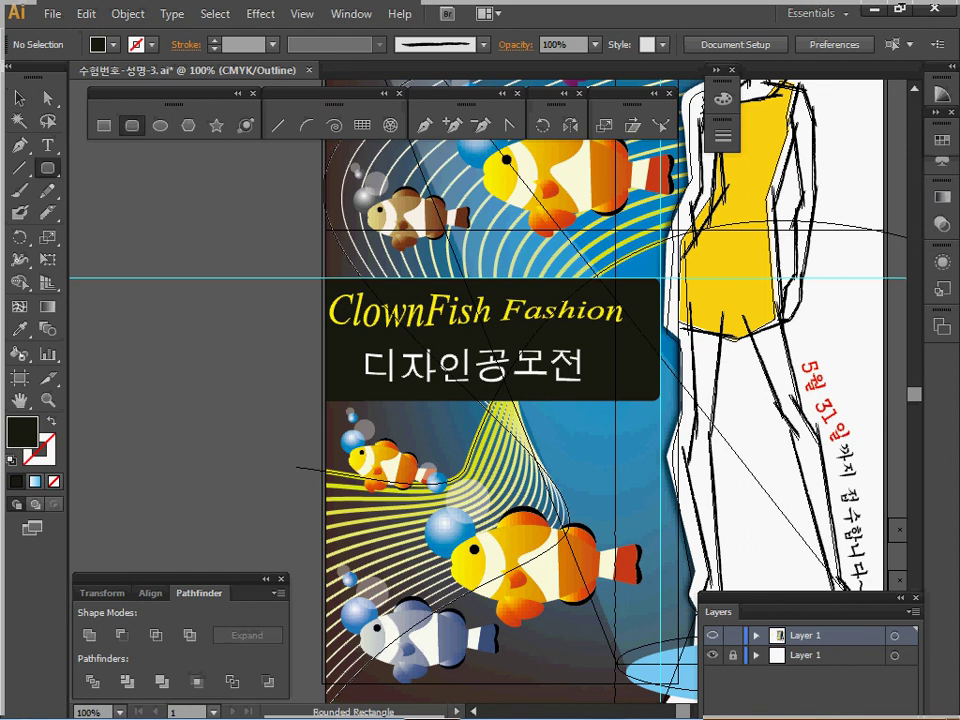
mouse_move(299, 280)
left_mouse_down()
mouse_move(658, 391)
mouse_move(660, 401)
left_mouse_up()
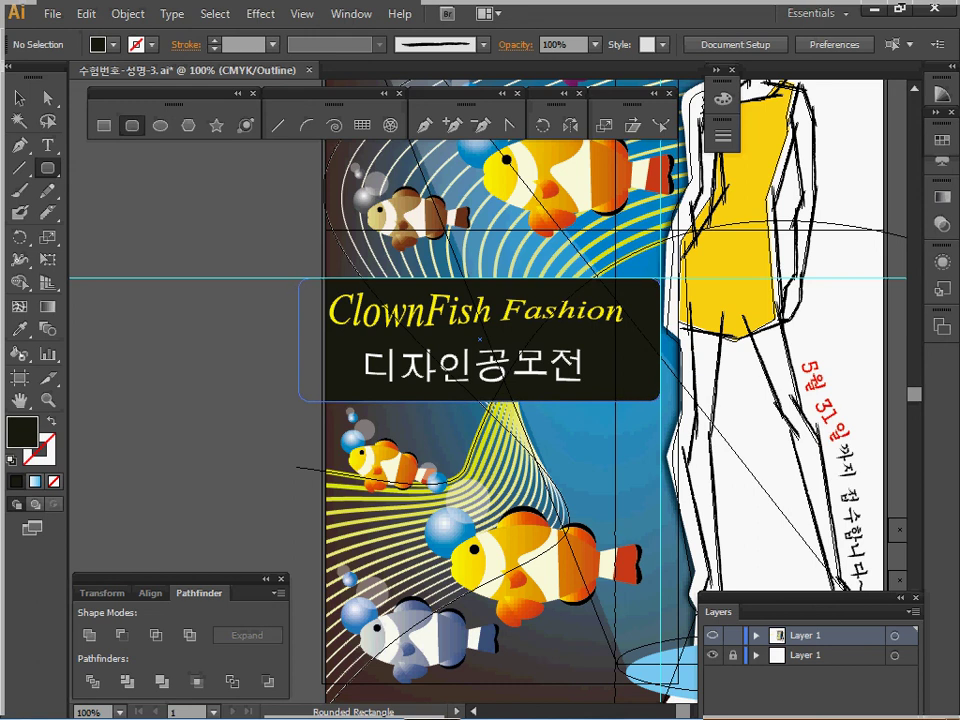
left_click_drag(660, 401, 660, 401)
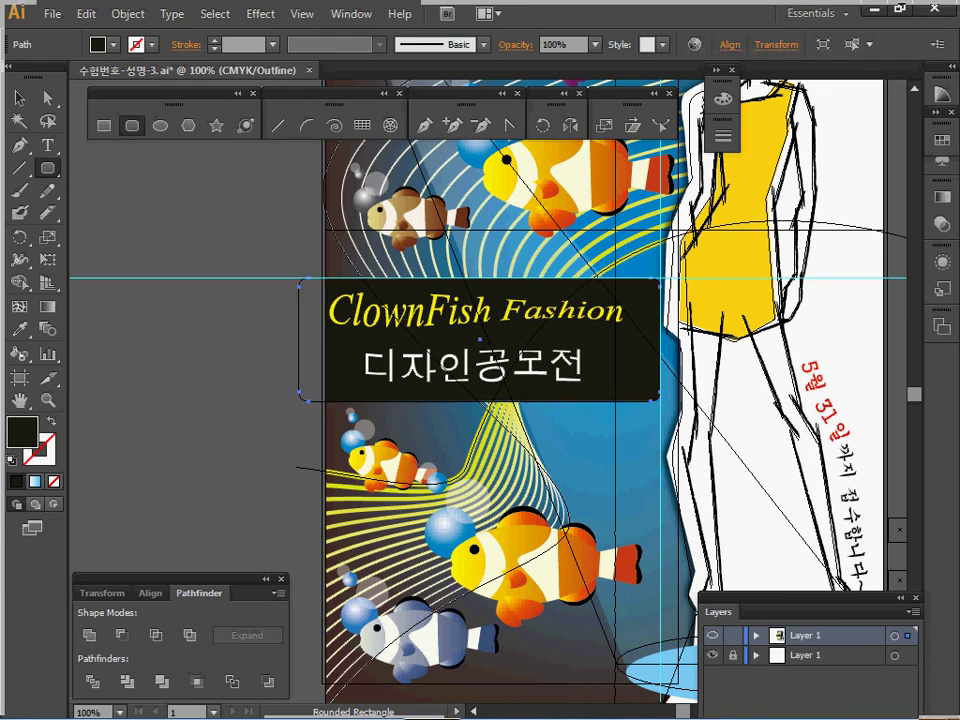
key("ctrl+y")
key("ctrl+shift+bracketright")
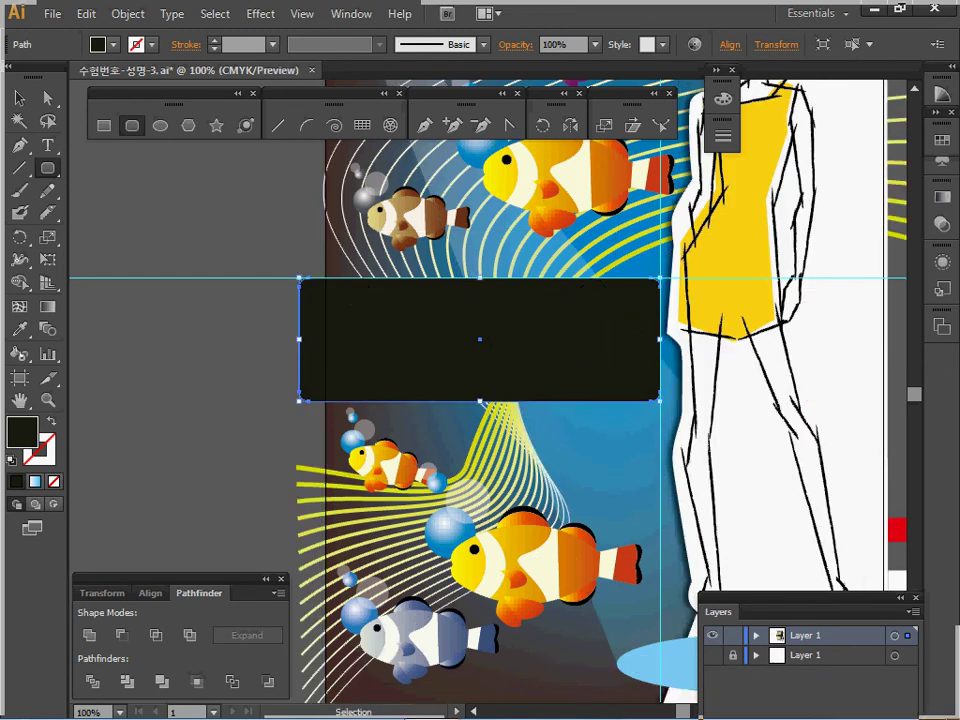
Save the poster, and move the ClownFish Fashion and 디자인공모전 title lines from the pasteboard onto the dark banner
key("ctrl+s")
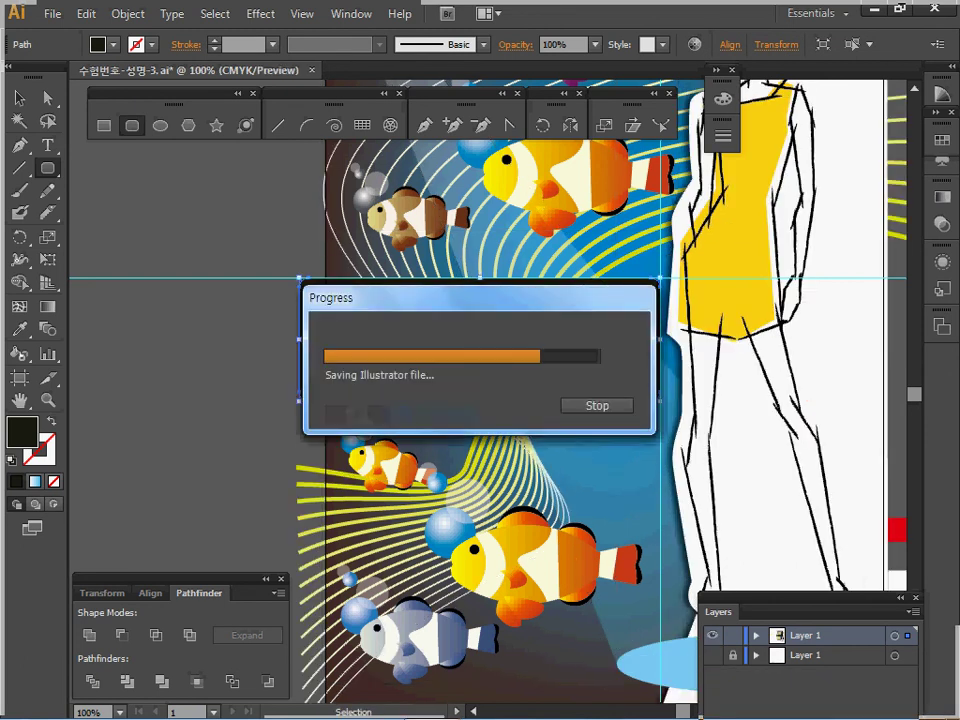
key("ctrl+minus")
mouse_move(544, 398)
left_mouse_down()
mouse_move(450, 392)
mouse_move(529, 389)
left_mouse_up()
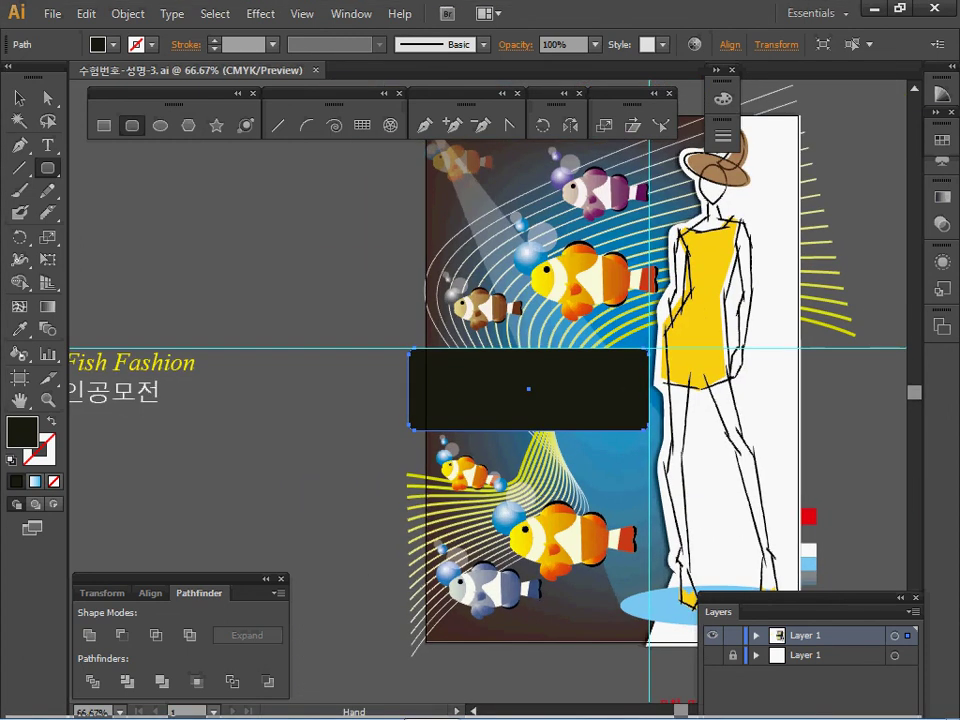
left_click(310, 290, "ctrl")
left_click(130, 391, "ctrl")
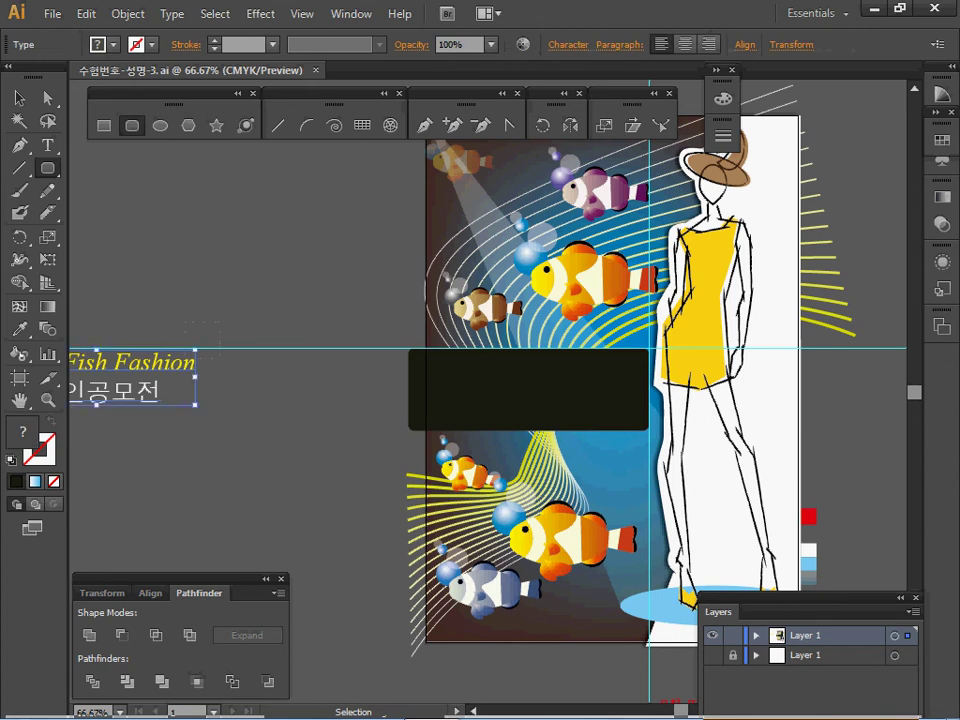
key("ctrl+x")
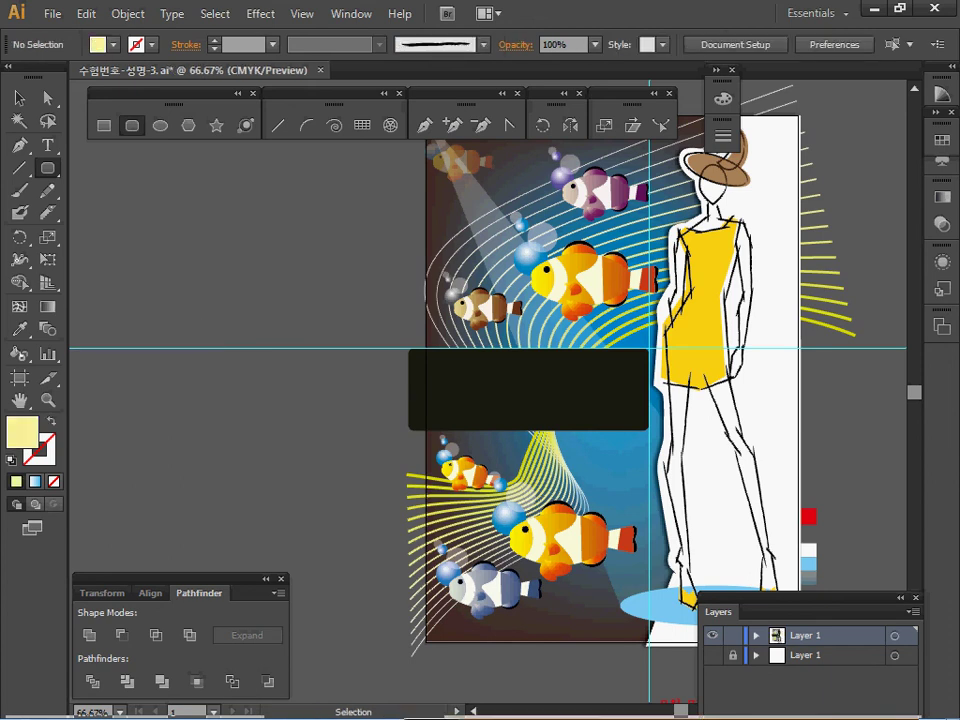
key("ctrl+v")
left_click_drag(480, 379, 530, 373)
left_click(567, 413, "ctrl")
left_click_drag(567, 413, 540, 419)
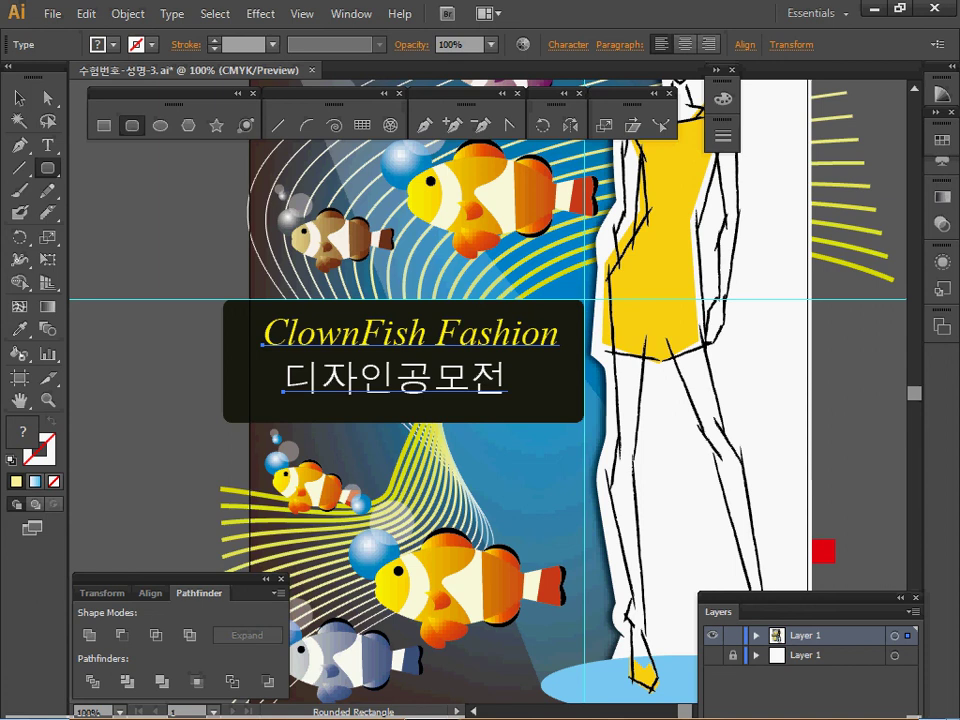
Apply a horizontal Fish envelope warp with 30% bend to the yellow ClownFish Fashion title
left_click(19, 98)
left_click(150, 215)
left_click(411, 335)
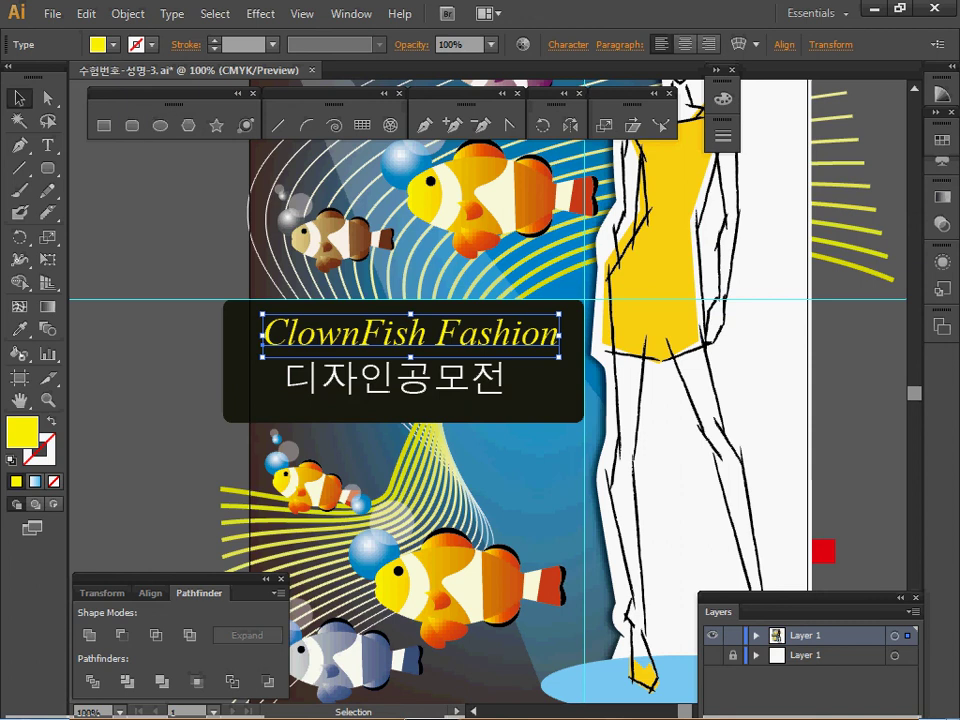
left_click(127, 14)
mouse_move(180, 457)
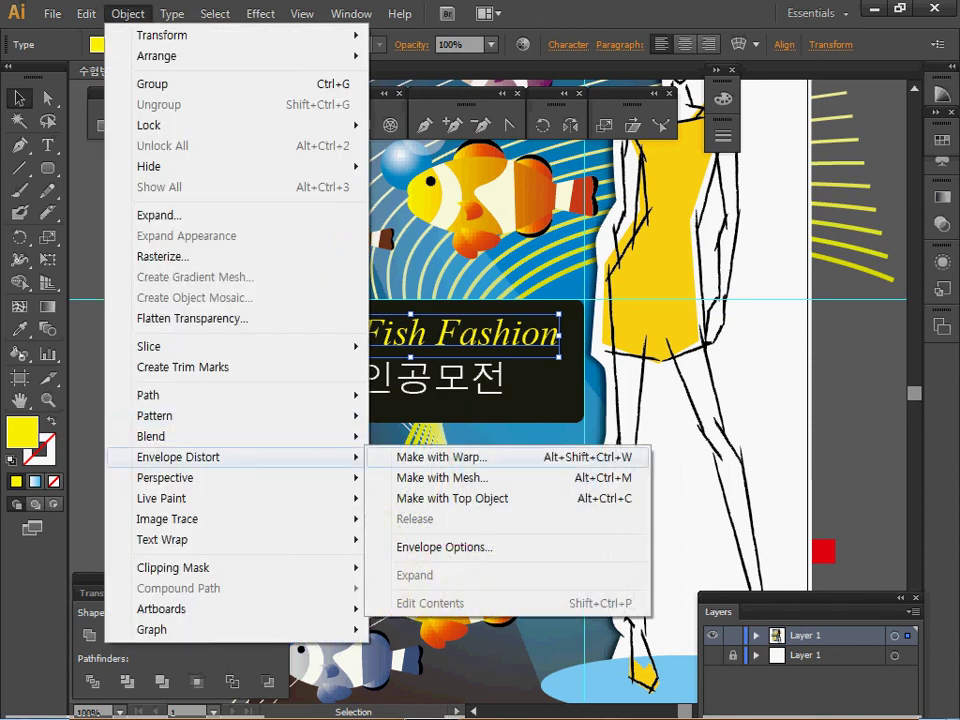
left_click(440, 457)
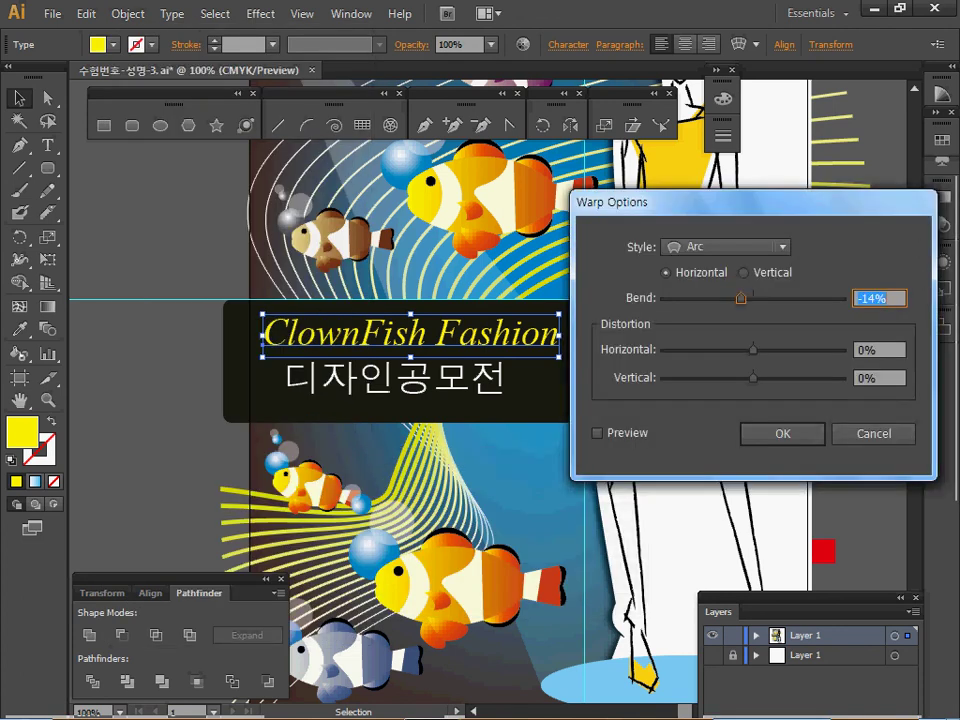
left_click(597, 433)
left_click(727, 247)
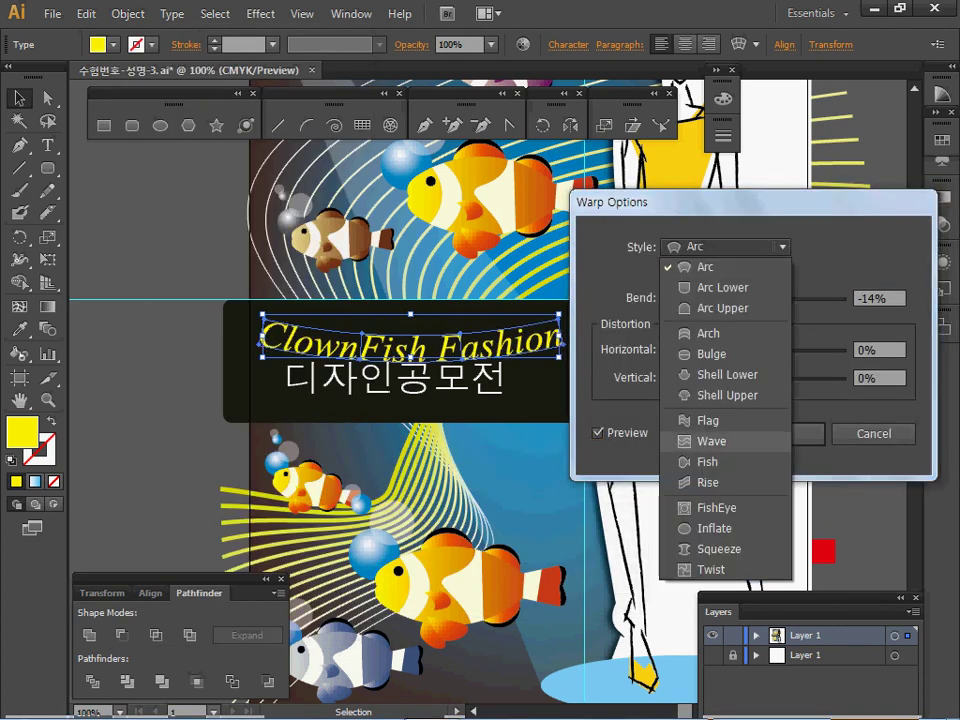
left_click(707, 462)
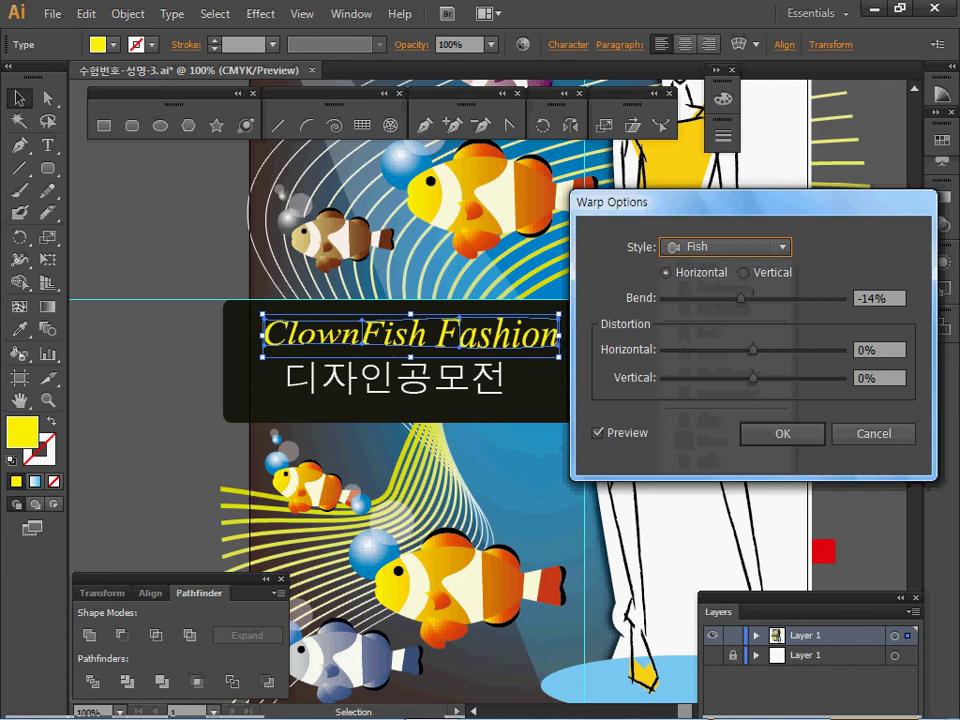
key("Tab")
type("30")
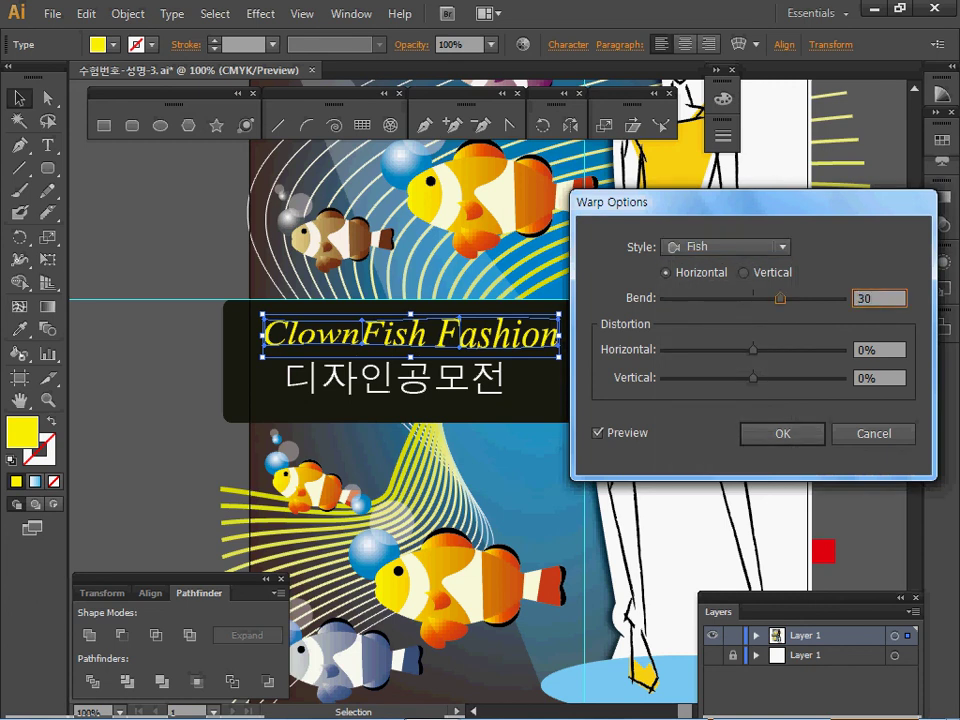
left_click(598, 433)
left_click(782, 434)
key("Return")
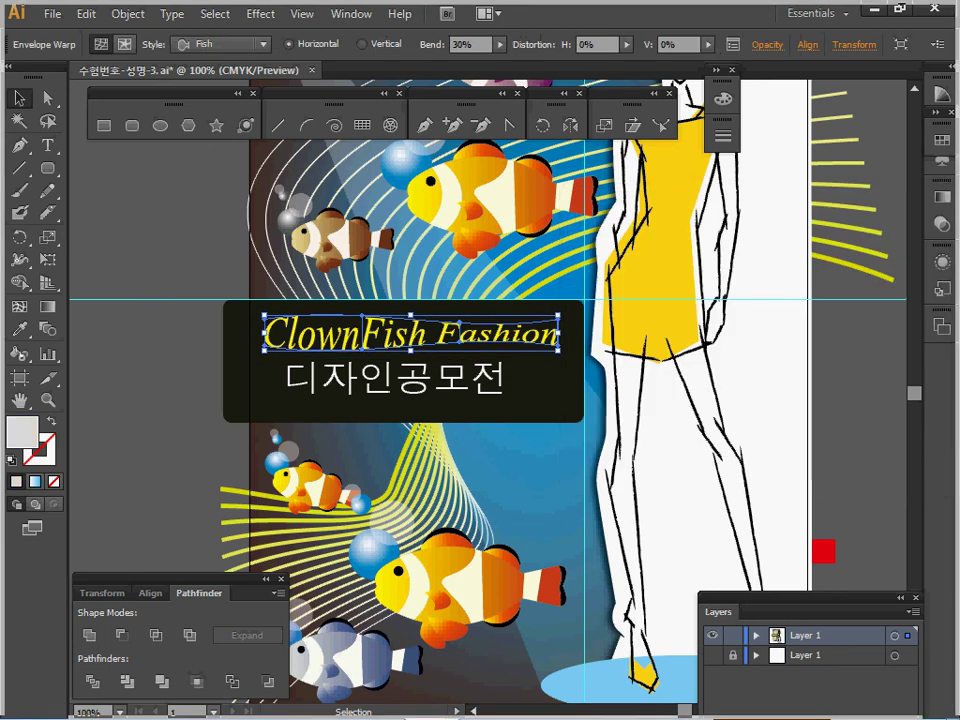
Apply a horizontal Wave envelope warp with 70% bend to the white 디자인공모전 title and save the poster
left_click(396, 379)
left_click(395, 378)
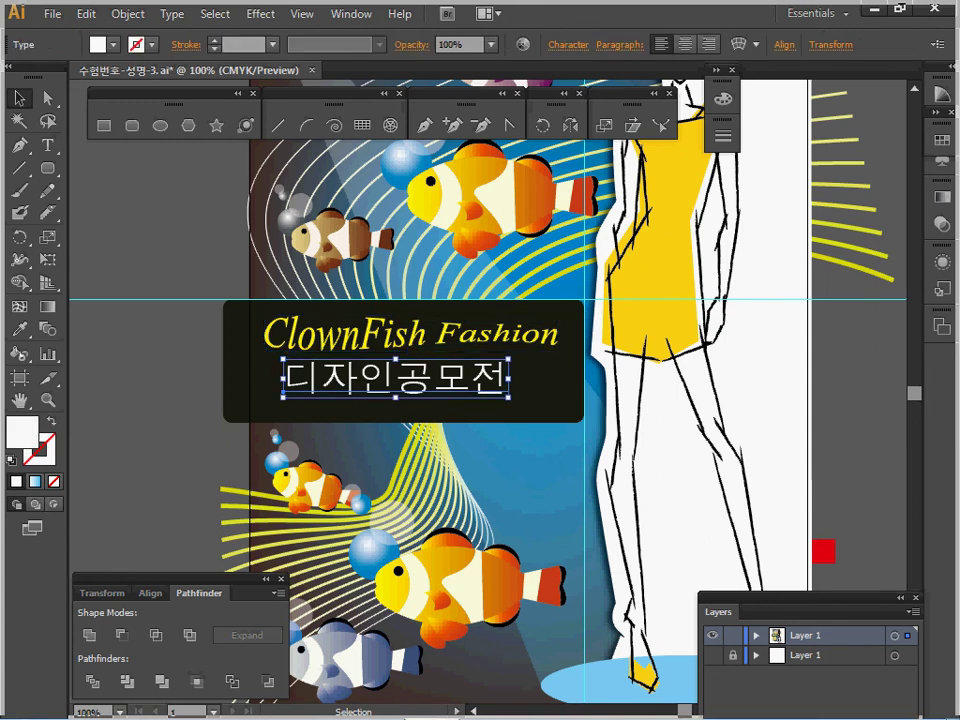
left_click(127, 14)
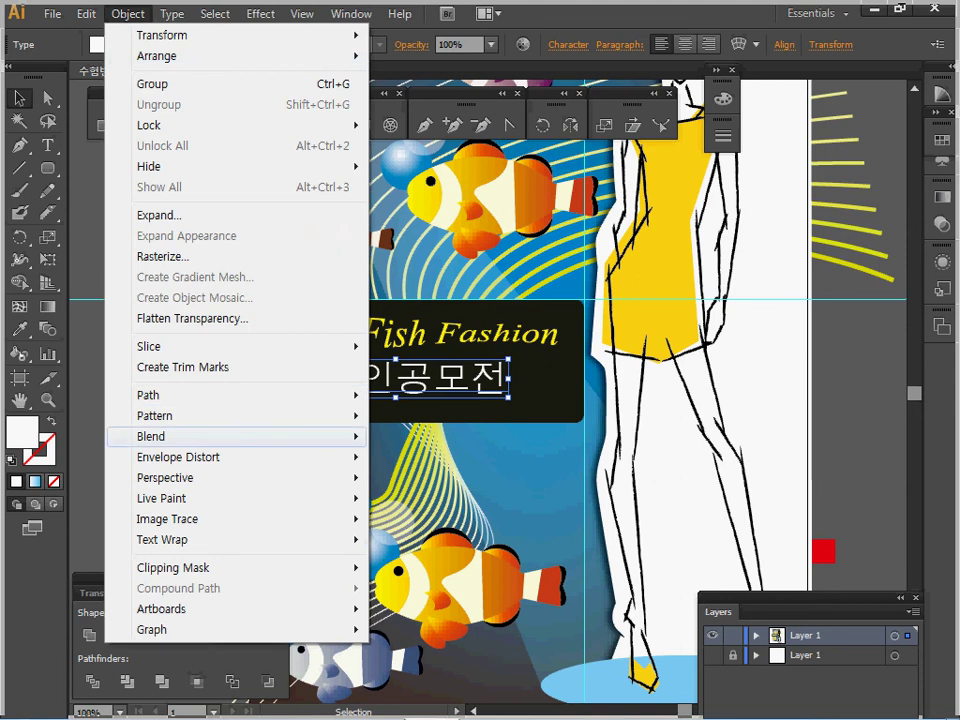
mouse_move(180, 457)
left_click(440, 457)
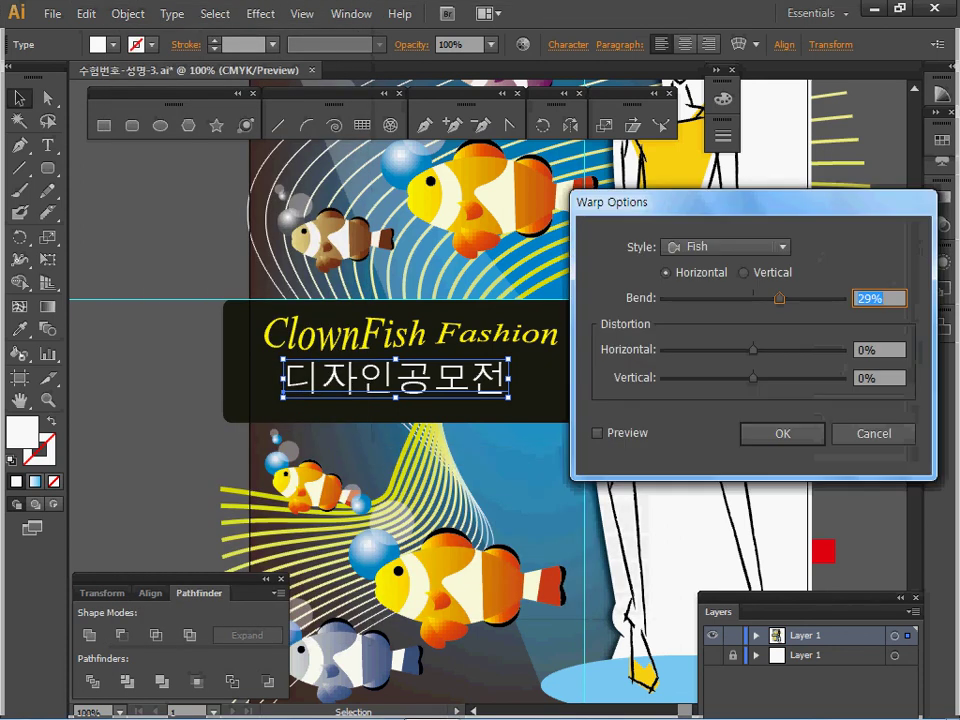
left_click(725, 247)
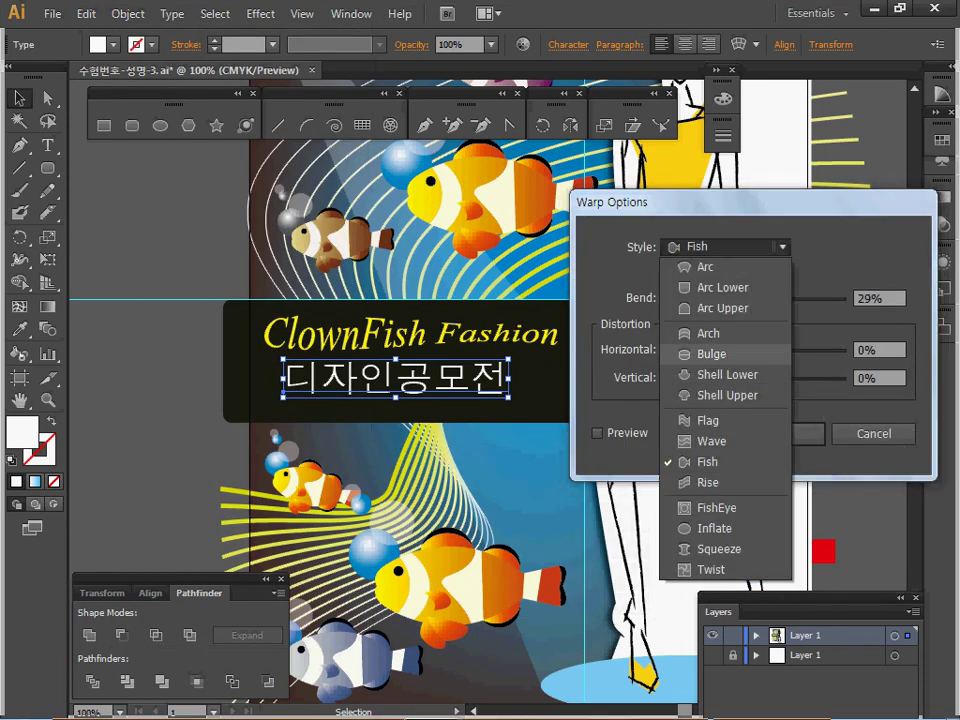
left_click(711, 441)
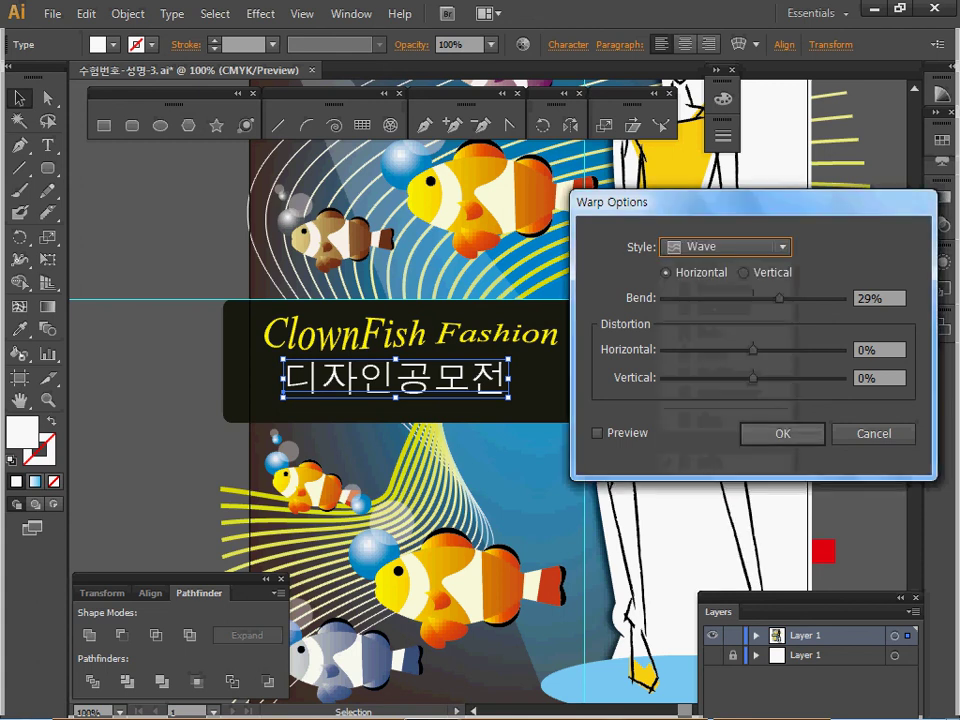
key("Tab")
type("70")
key("Return")
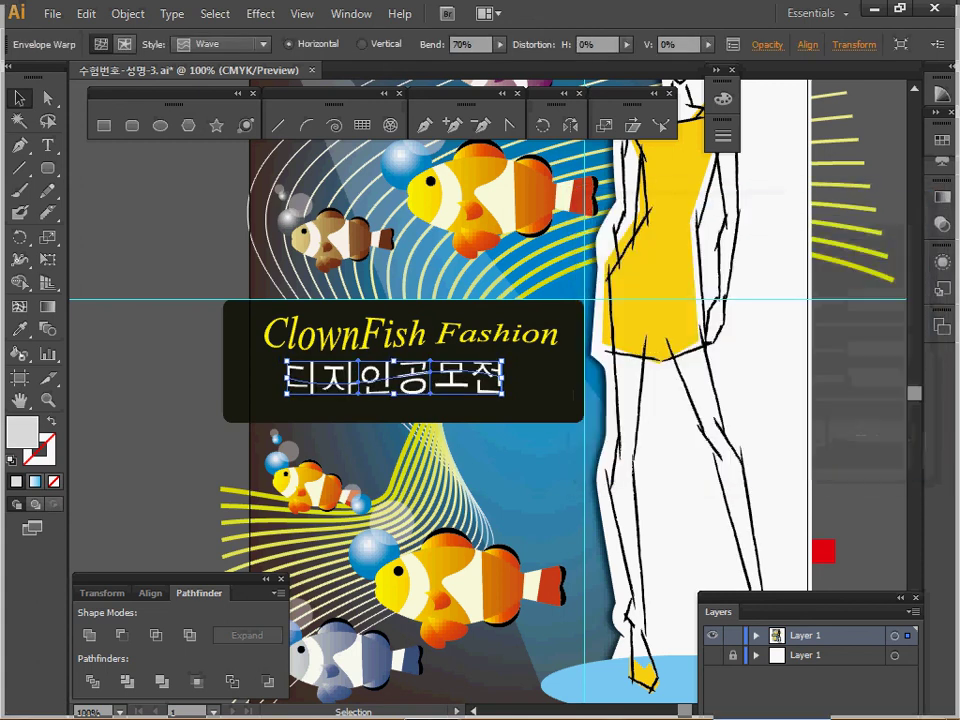
left_click(52, 14)
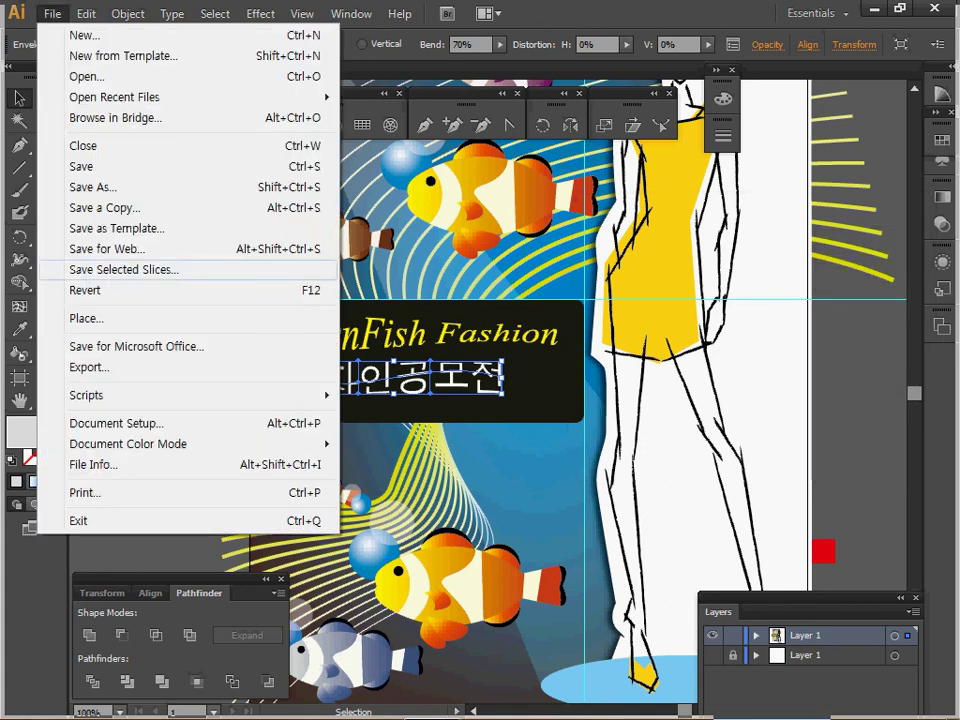
left_click(82, 167)
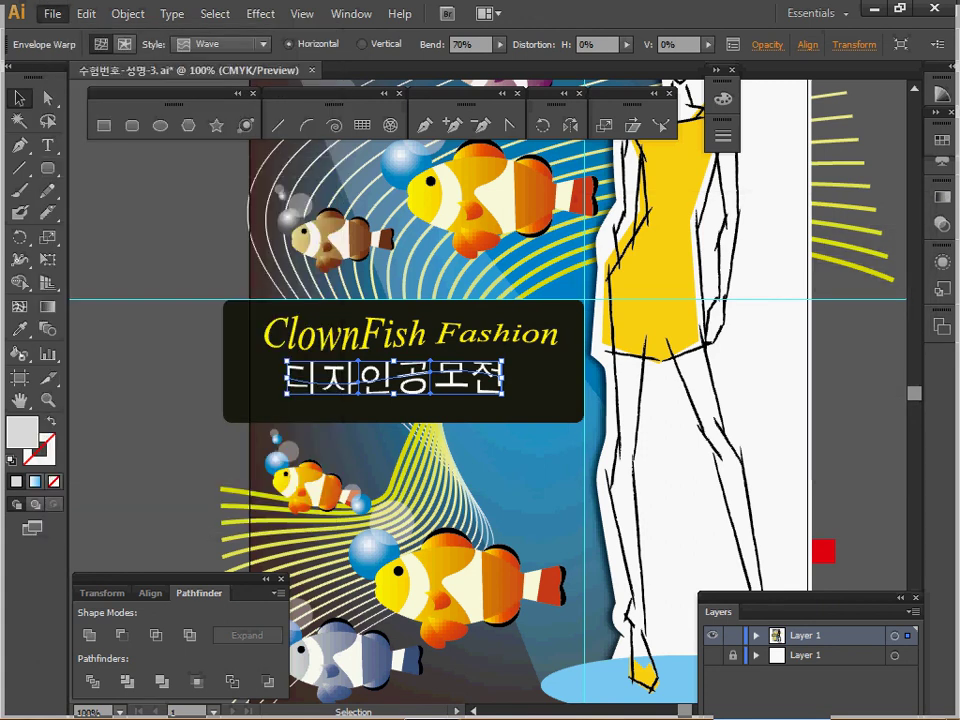
key("ctrl+s")
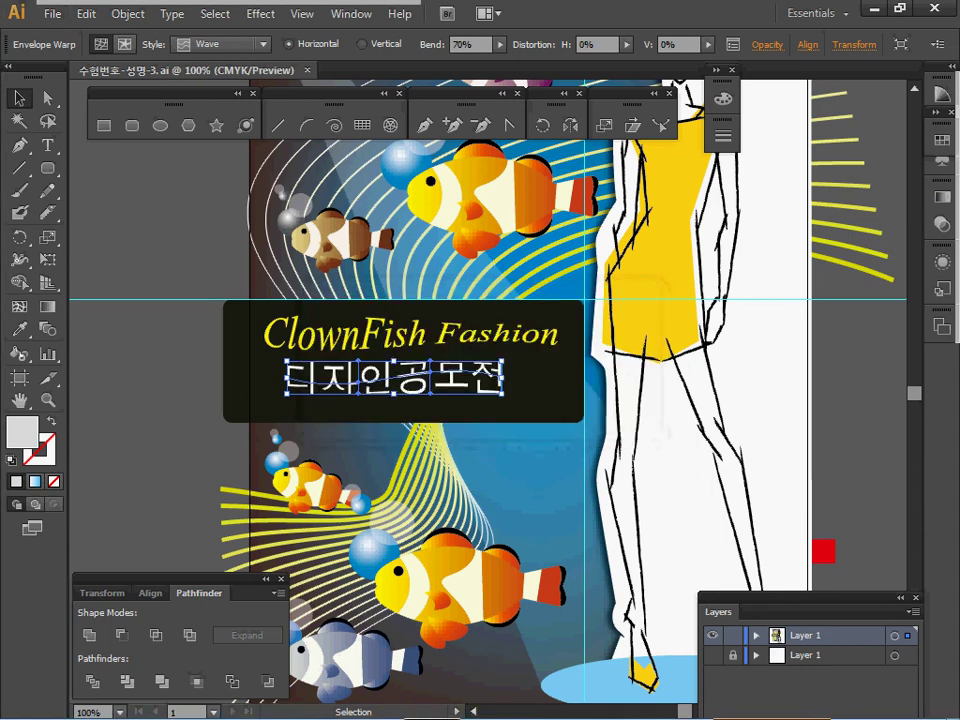
Draw an open Pen path following the outer edge of the figure's right-hand leg, from below the hand to the ankle
left_click(590, 461, "ctrl+alt")
left_click_drag(590, 461, 470, 439)
key("ctrl+shift+a")
key("v")
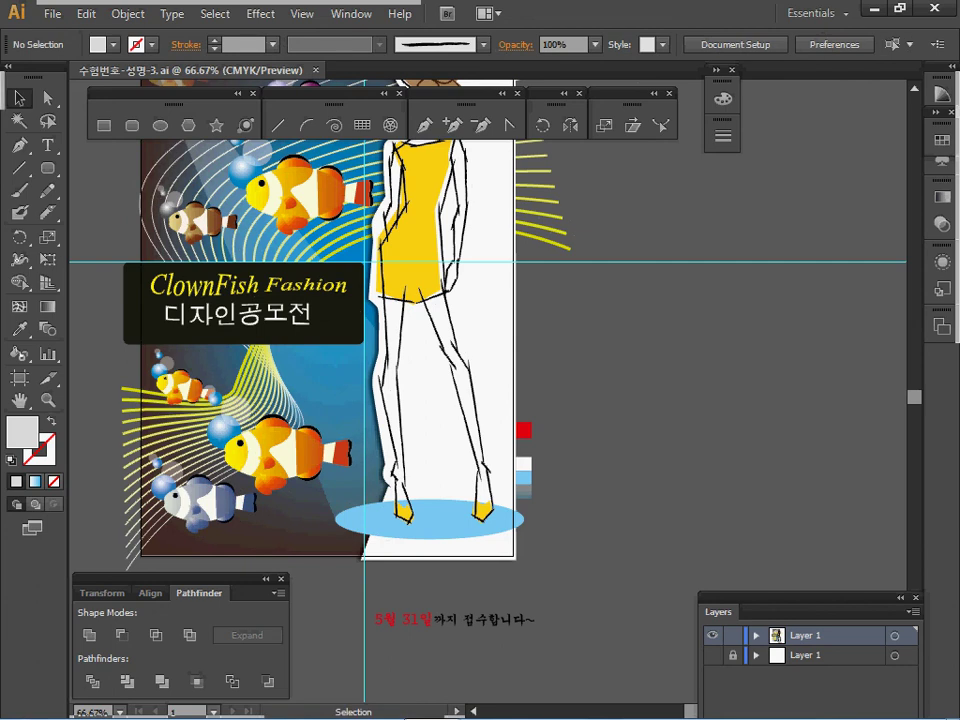
key("p")
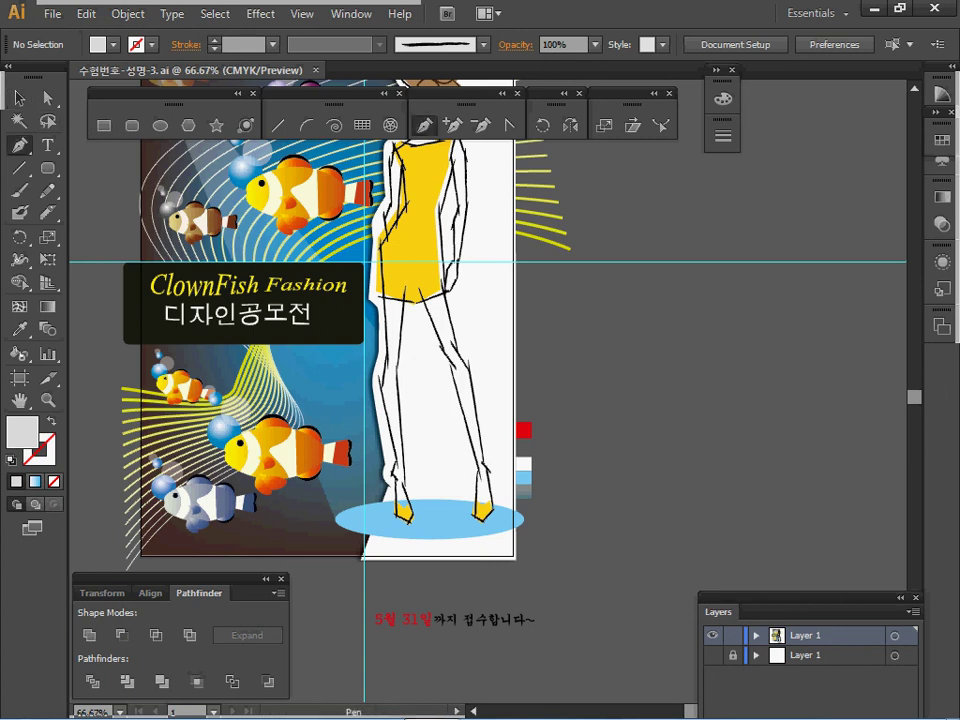
left_click(455, 298)
left_click(462, 341)
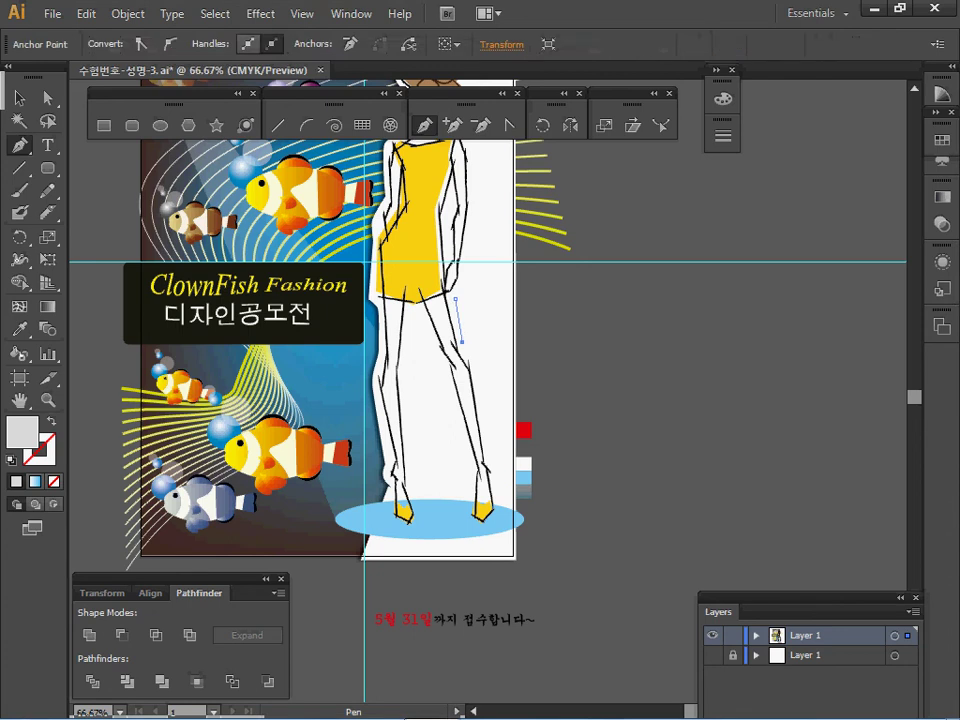
left_click_drag(476, 368, 478, 375)
left_click_drag(493, 466, 499, 484)
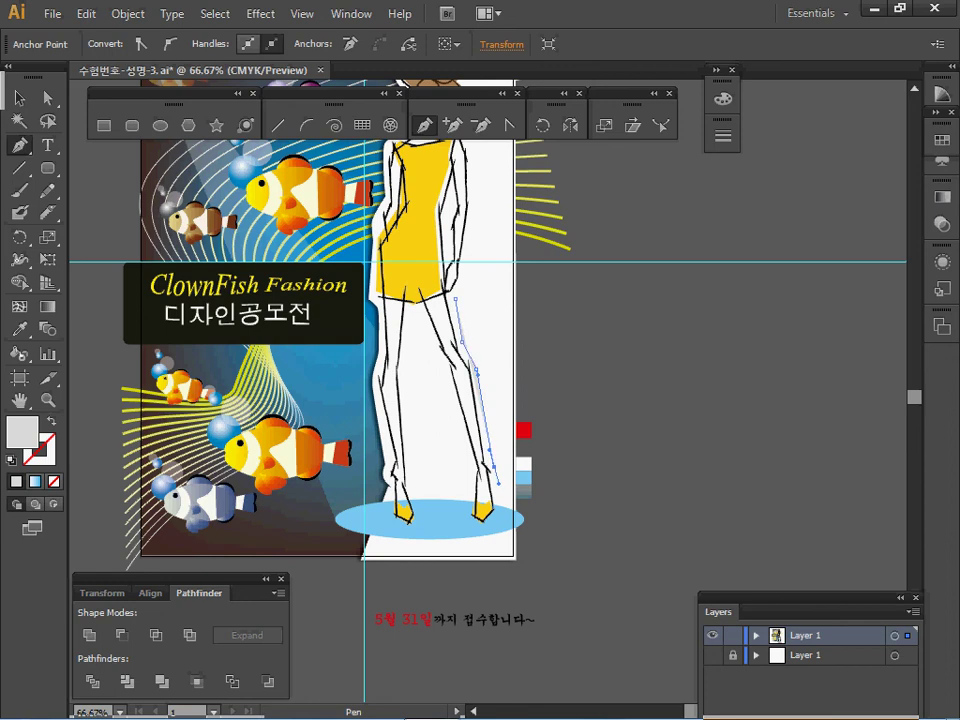
Give the path beside the leg the default black stroke and no fill
key("d")
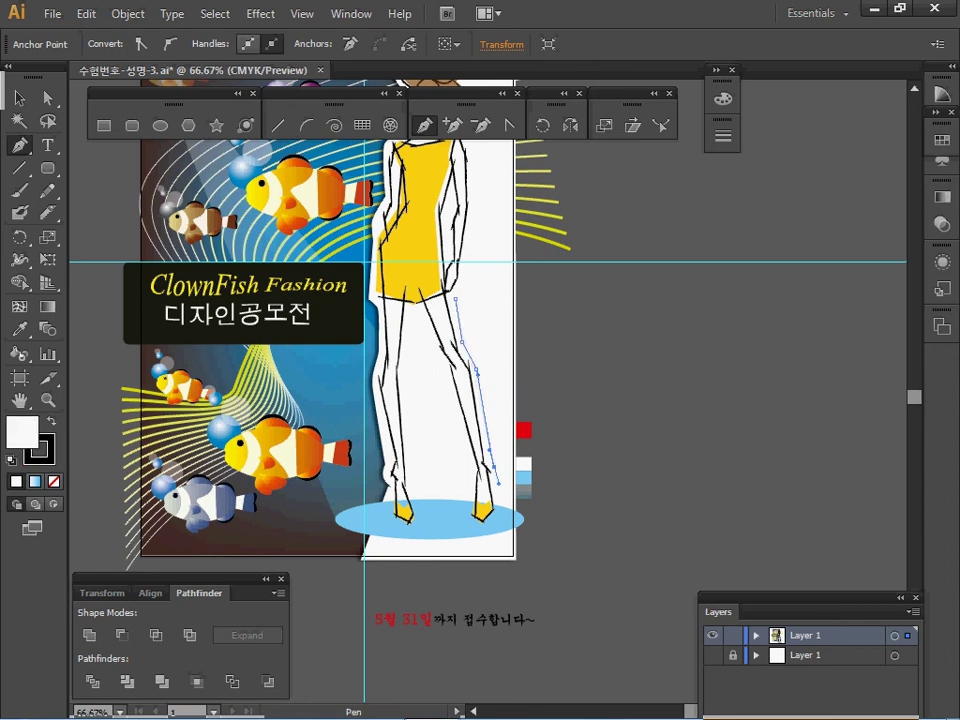
key("slash")
left_click(440, 439, "ctrl")
left_click_drag(440, 439, 343, 517)
key("space")
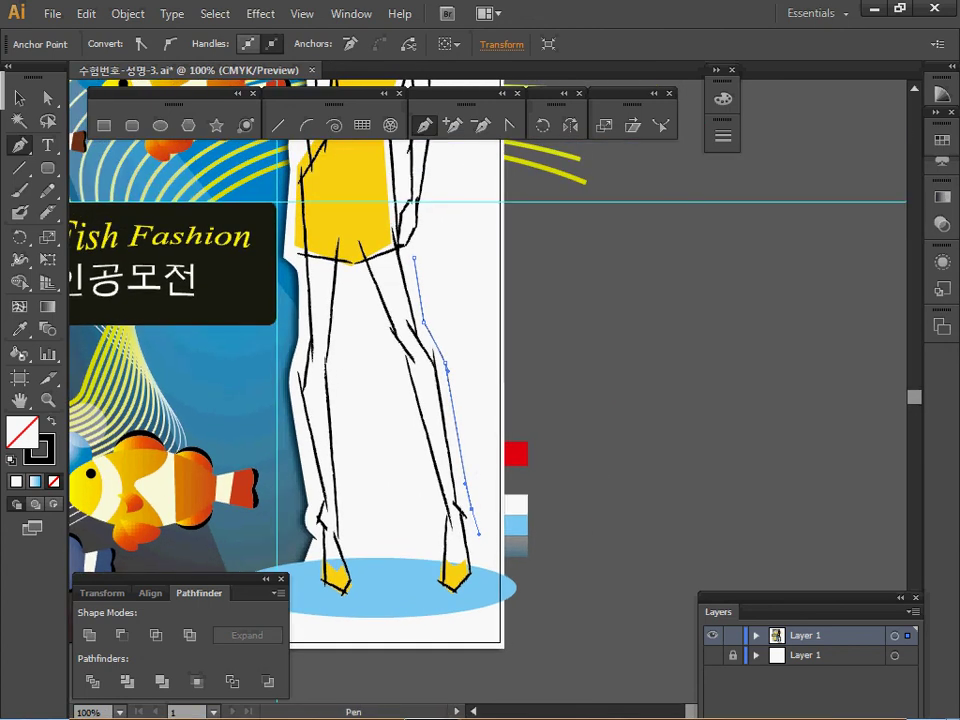
Choose the Type on a Path tool and cut the 5월 31일까지 접수합니다~ text from below the poster
key("space")
left_click_drag(479, 534, 503, 367)
left_click_drag(47, 144, 150, 189)
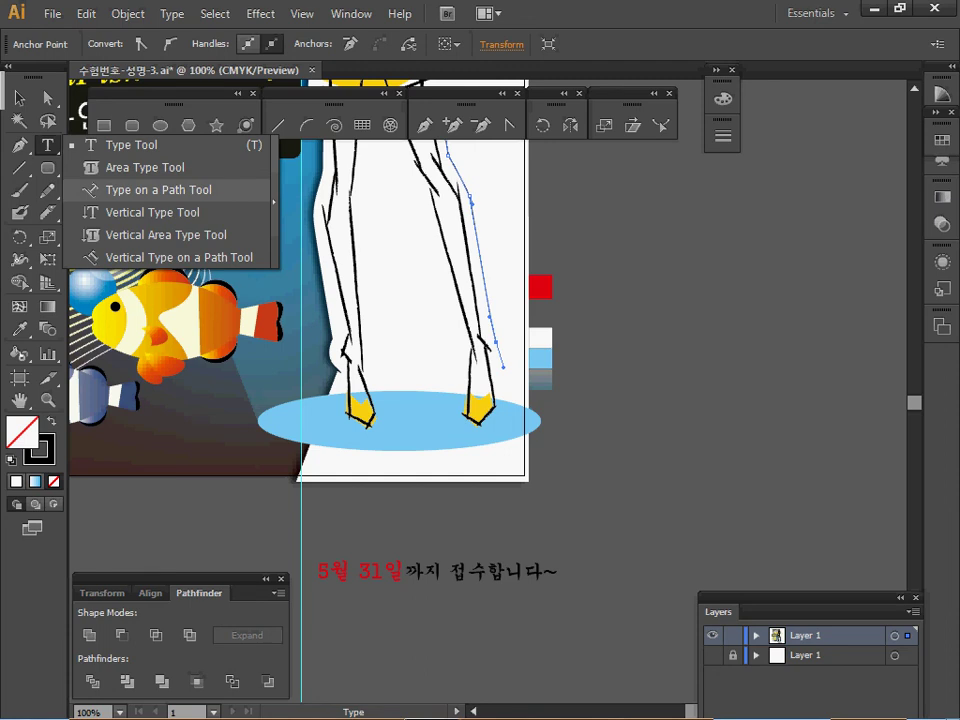
left_click_drag(150, 189, 155, 190)
left_click(437, 572, "ctrl")
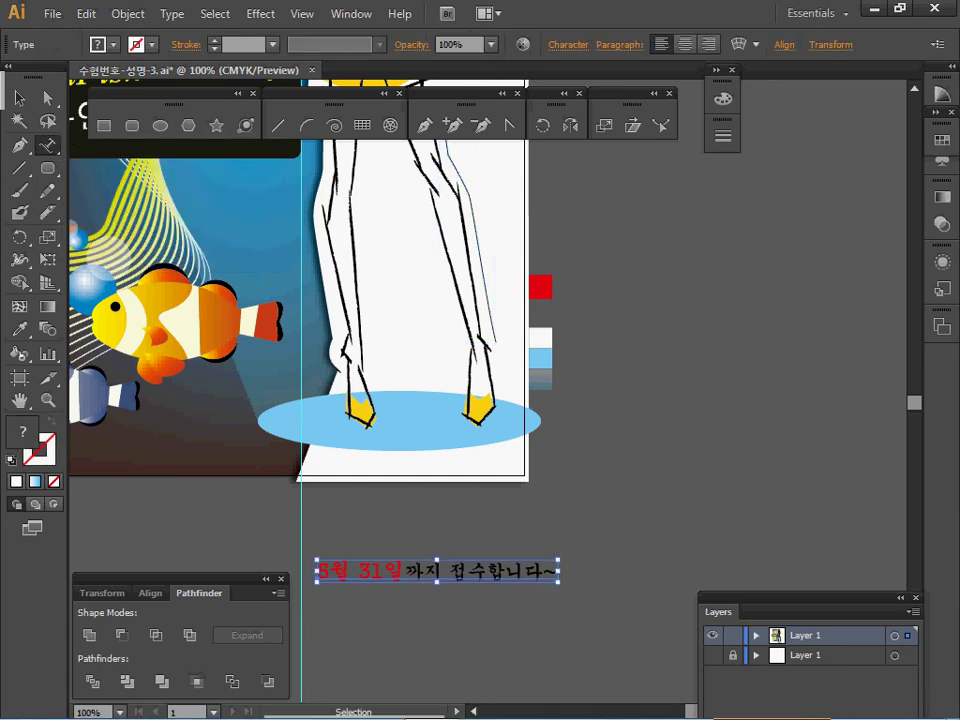
key("ctrl+a")
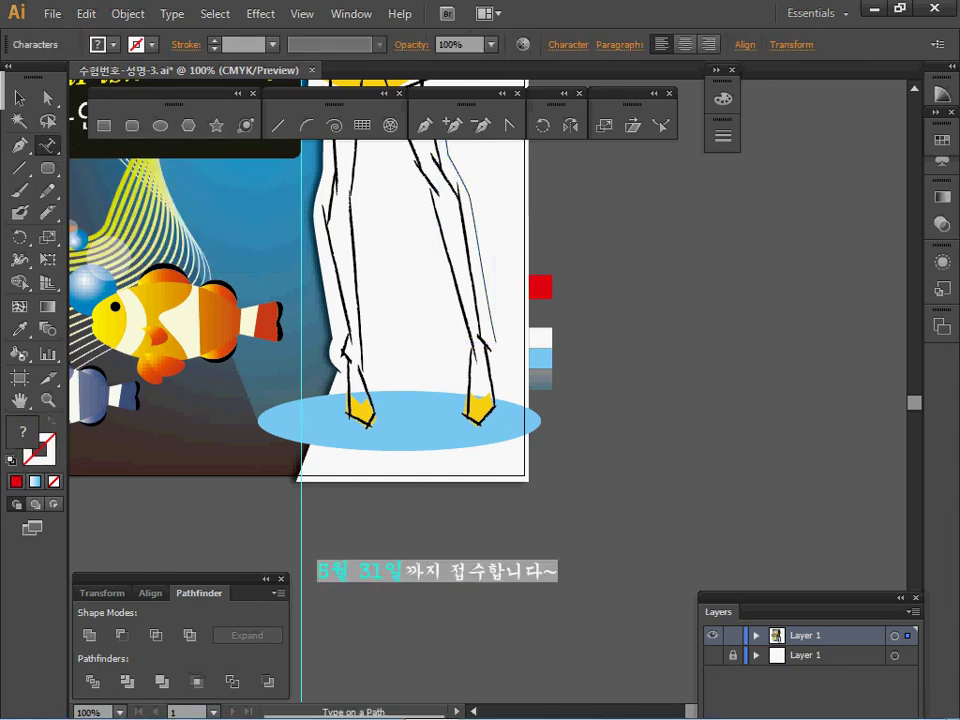
key("ctrl+x")
Paste the 5월 31일까지 접수합니다~ text along the path beside the figure's leg
left_click(437, 572, "ctrl")
left_click(485, 288, "ctrl")
key("space")
left_click_drag(485, 288, 521, 457)
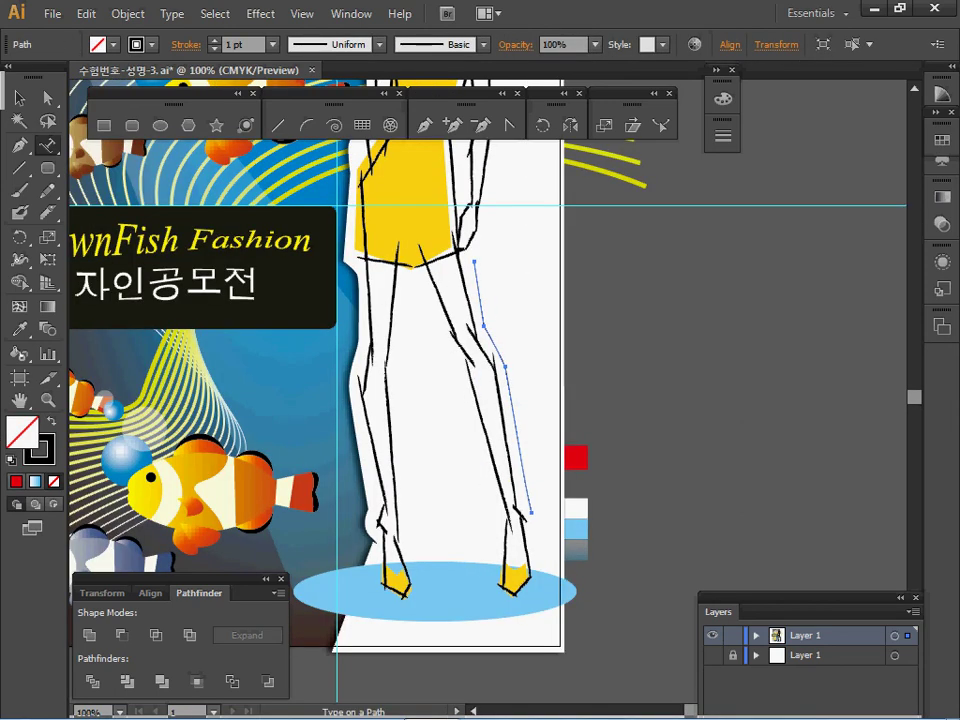
left_click(475, 264)
key("ctrl+v")
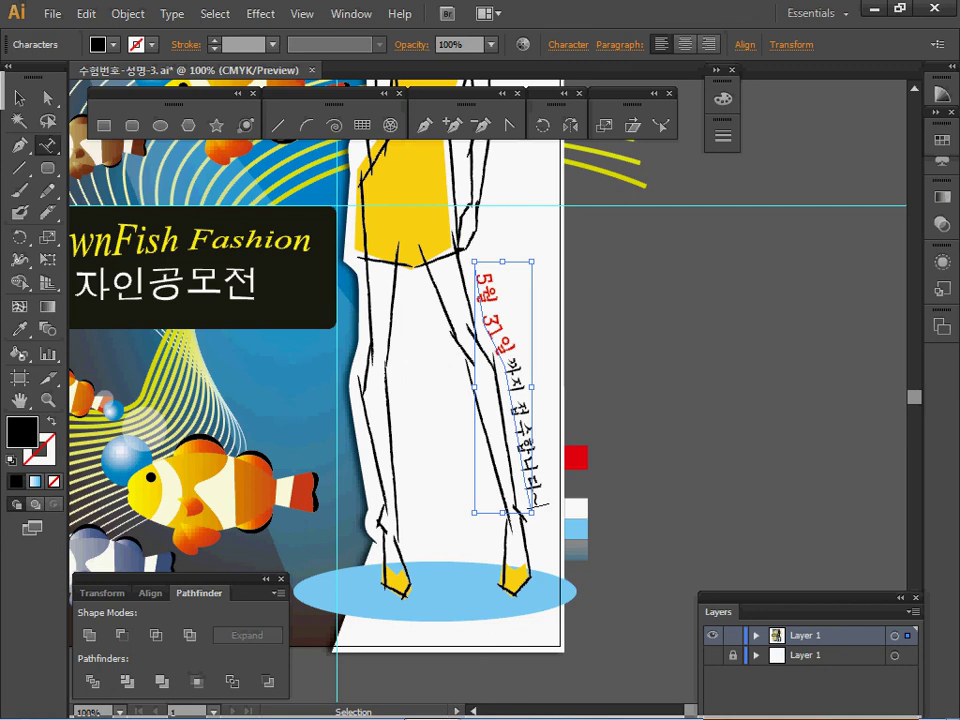
Check the CMYK fill colour of the 5월 31일 characters on the path, and deselect the text
left_click_drag(476, 268, 507, 355)
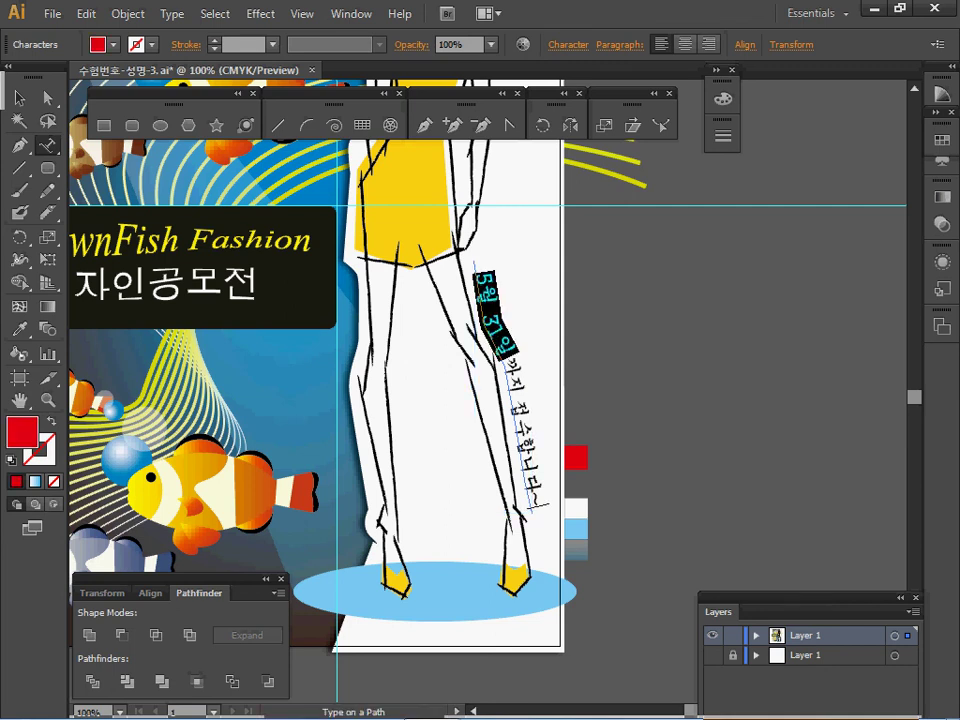
left_click(716, 70)
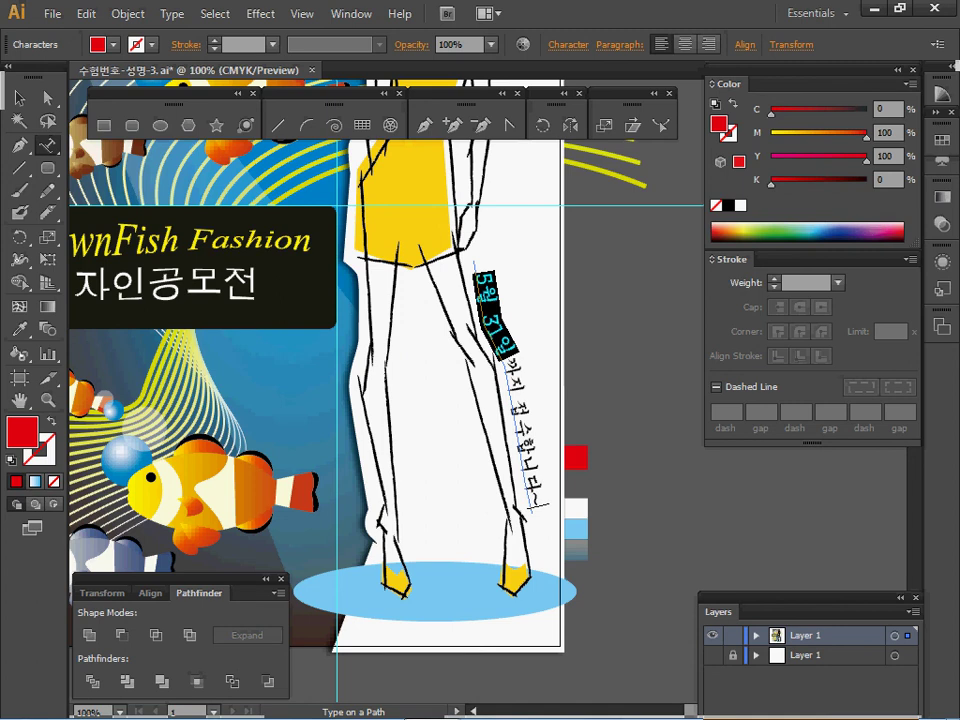
key("Escape")
key("ctrl+shift+a")
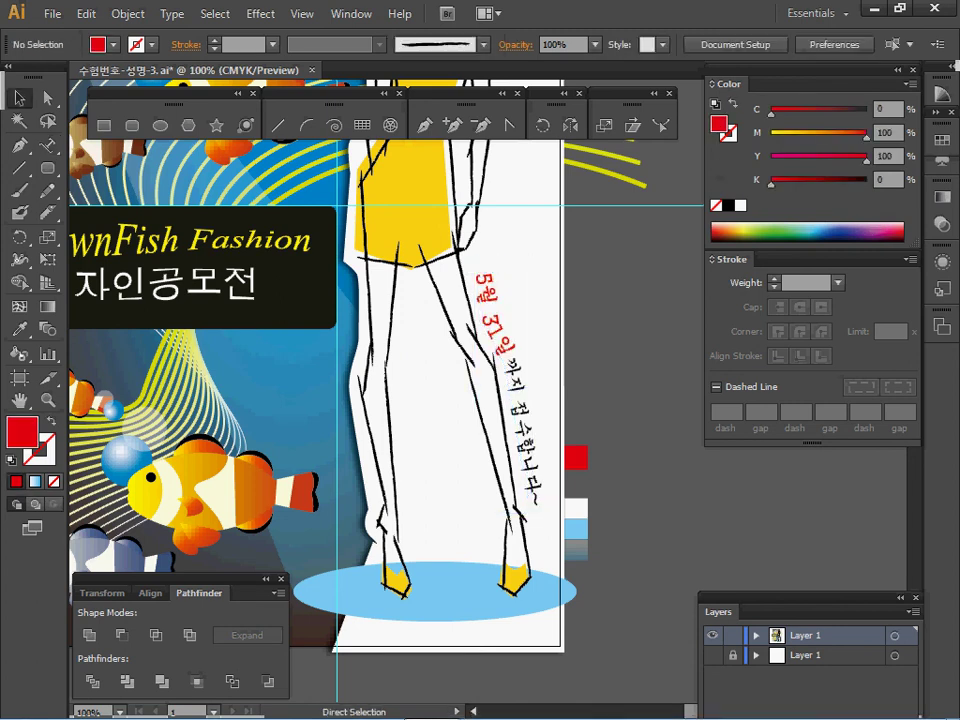
Save the poster document
key("v")
key("a")
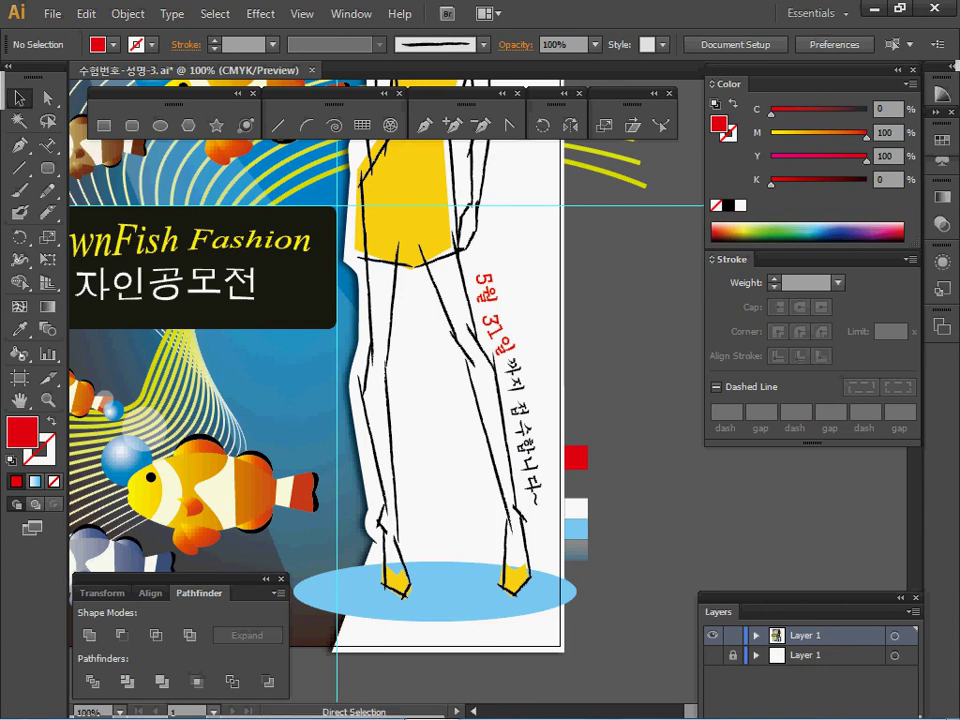
key("ctrl+s")
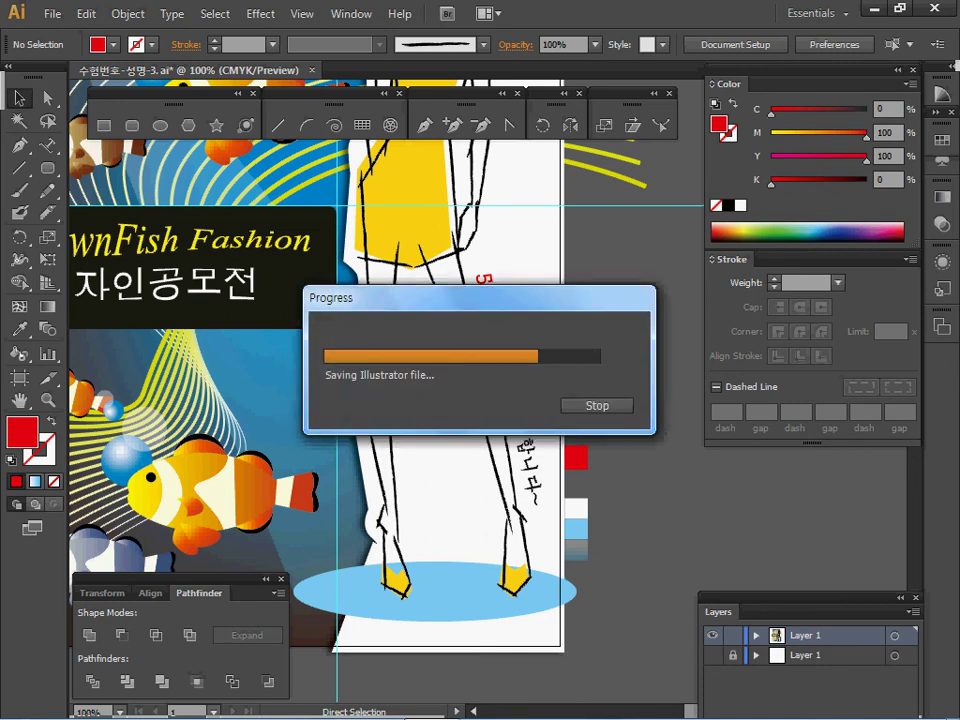
Bring the whole poster into view and hide the guides
double_click(19, 400)
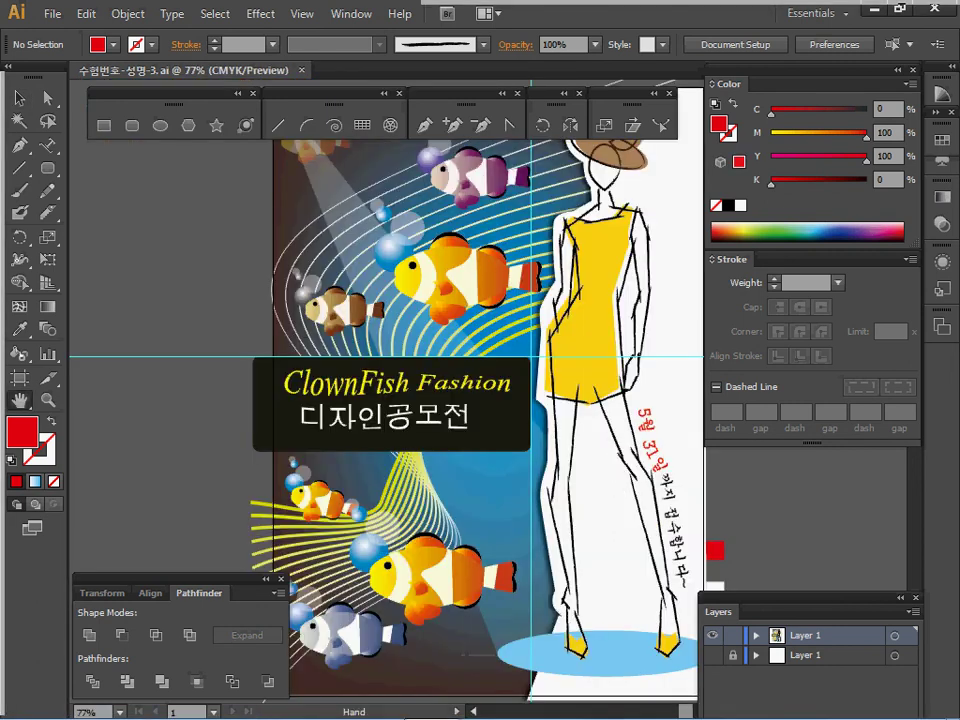
key("ctrl+minus")
left_click(505, 377, "ctrl+alt")
left_click_drag(505, 377, 417, 326)
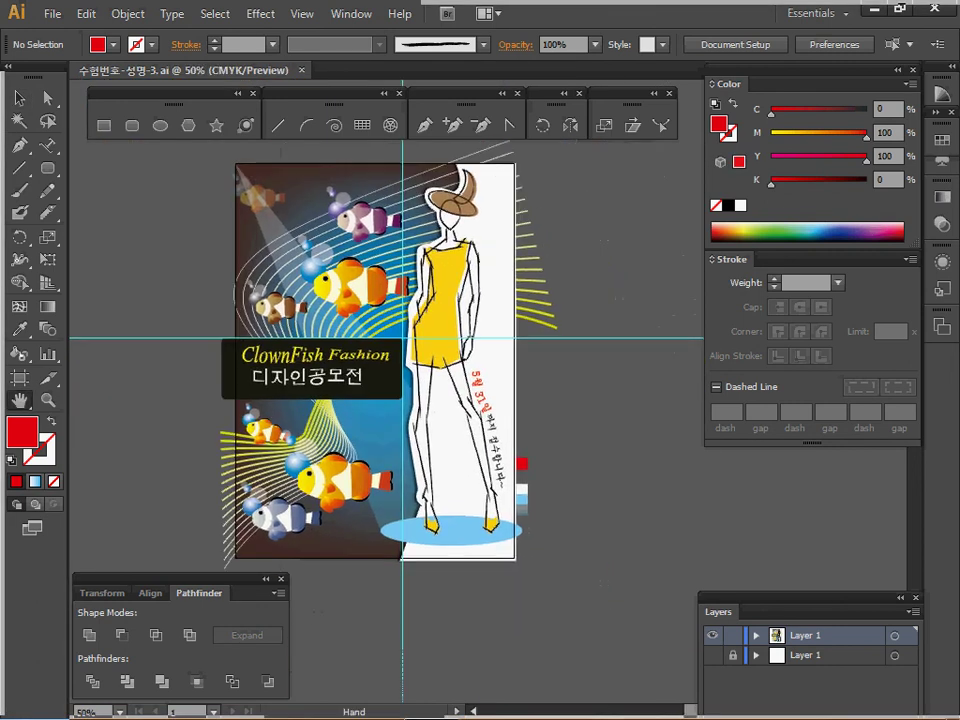
key("ctrl+semicolon")
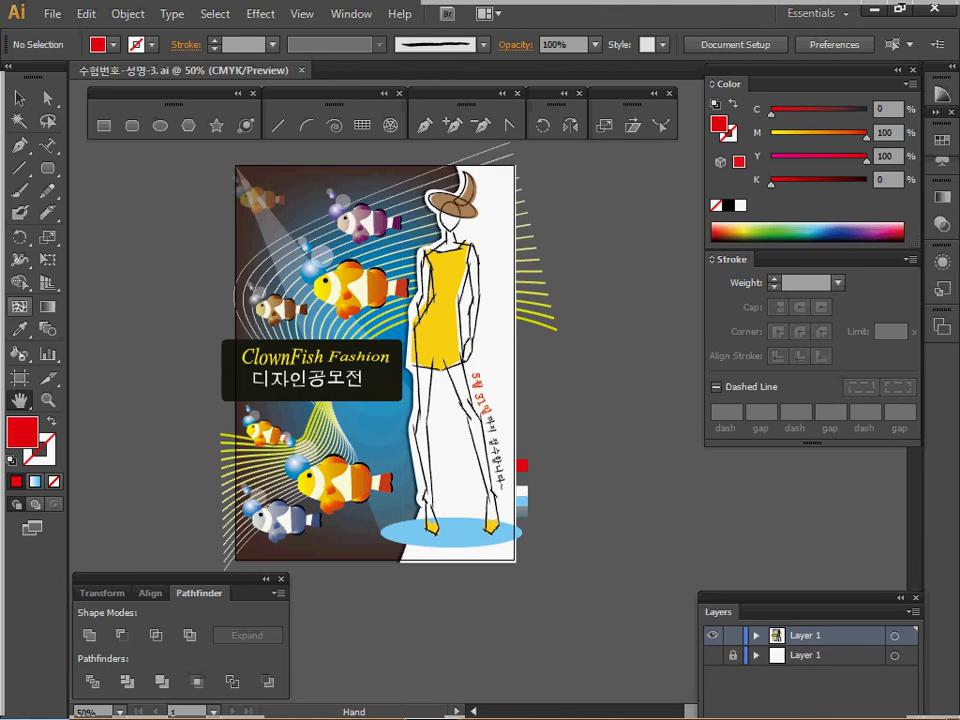
Draw a 210 mm wide, 297 mm high rectangle covering the whole poster artboard
key("m")
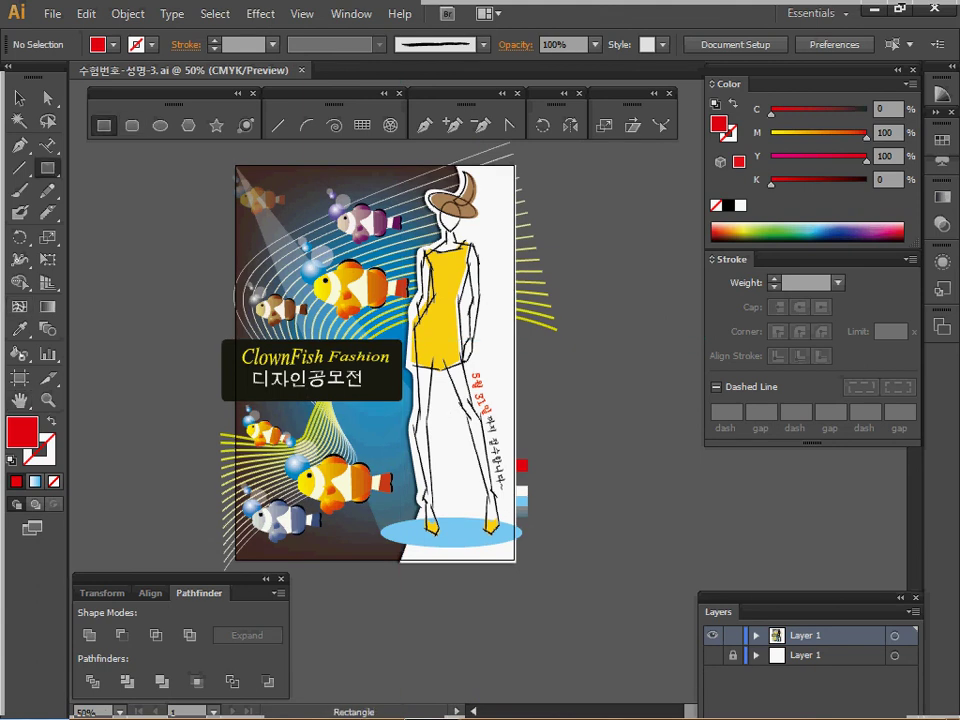
left_click(331, 311)
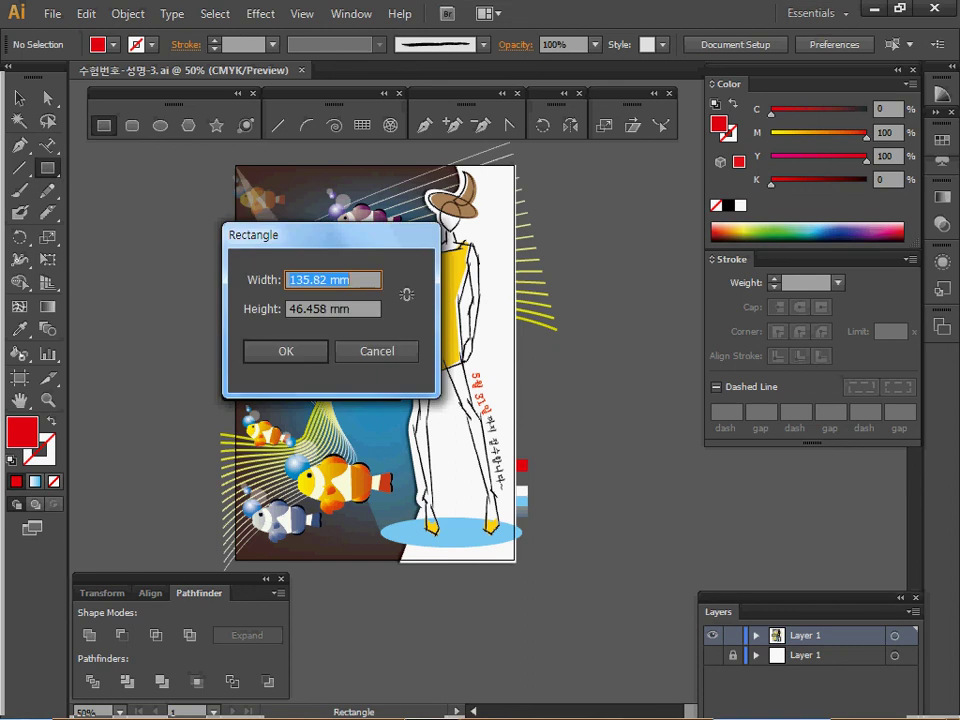
type("210")
key("Tab")
type("297")
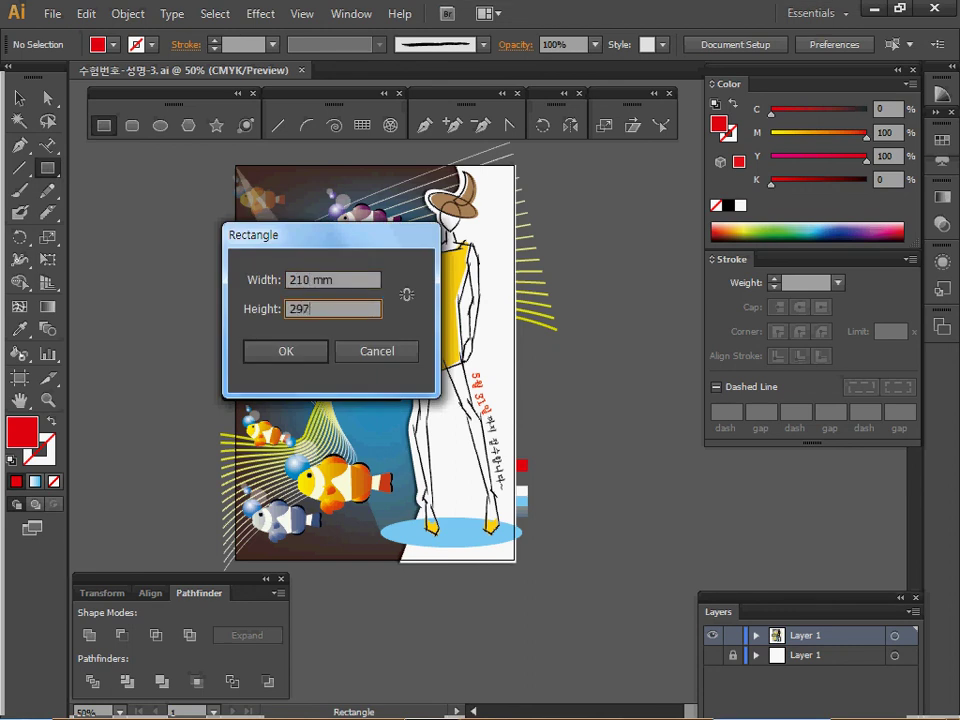
key("Return")
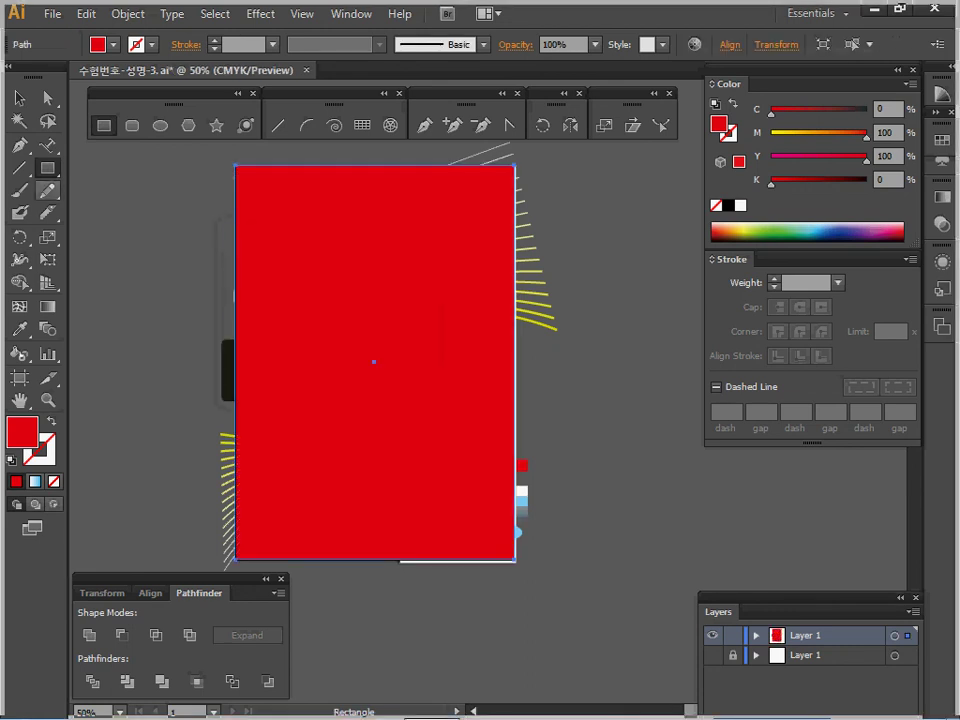
Select all the artwork and make a clipping mask with the page-sized rectangle
key("ctrl+a")
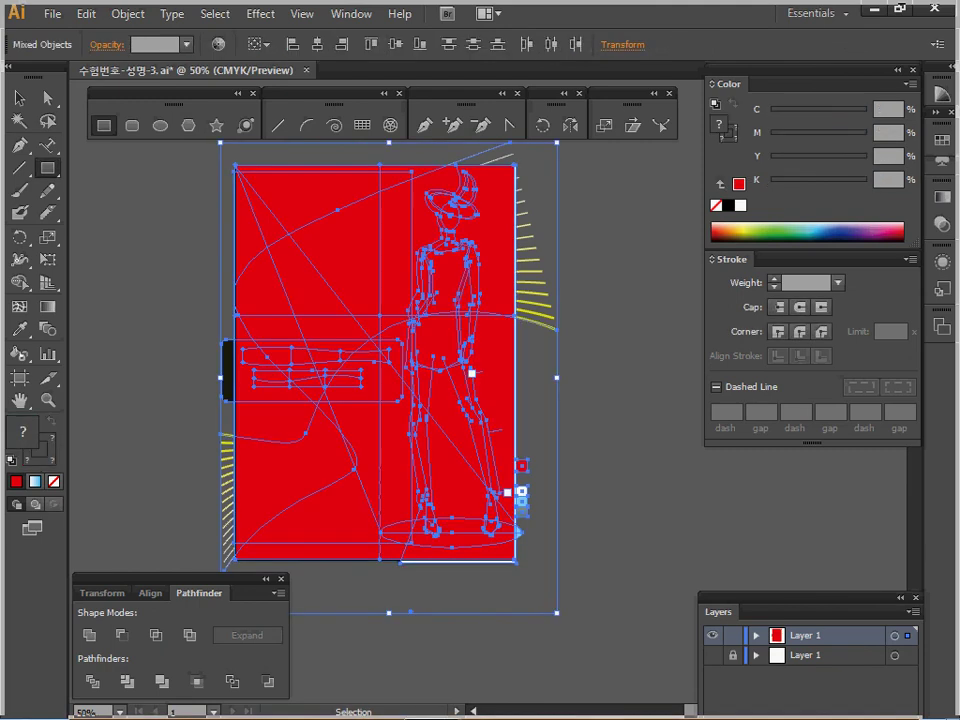
right_click(340, 232)
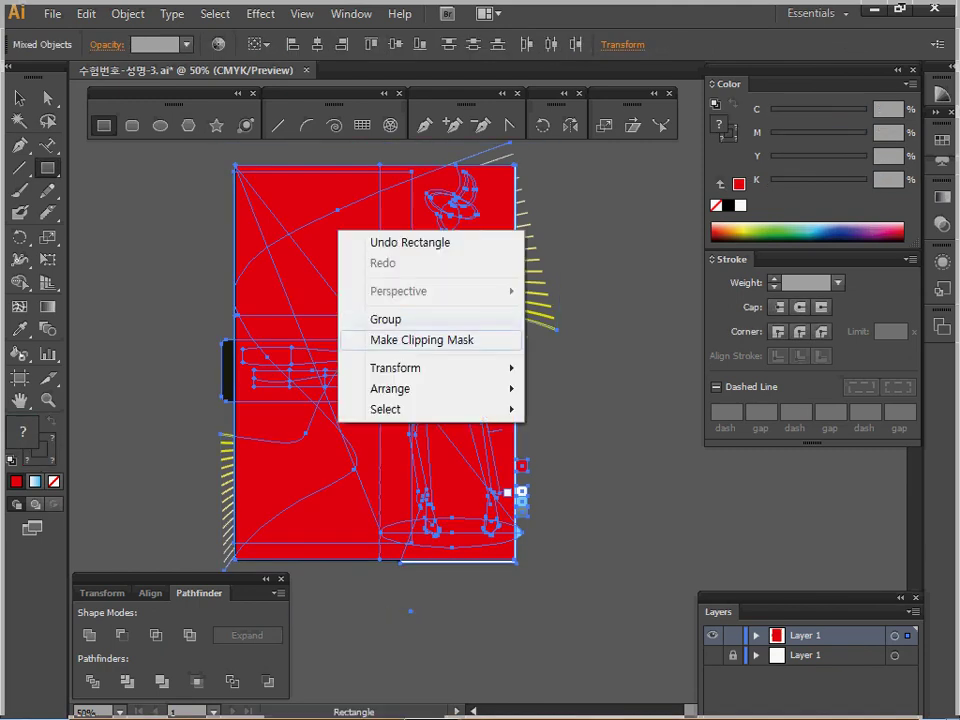
left_click(421, 340)
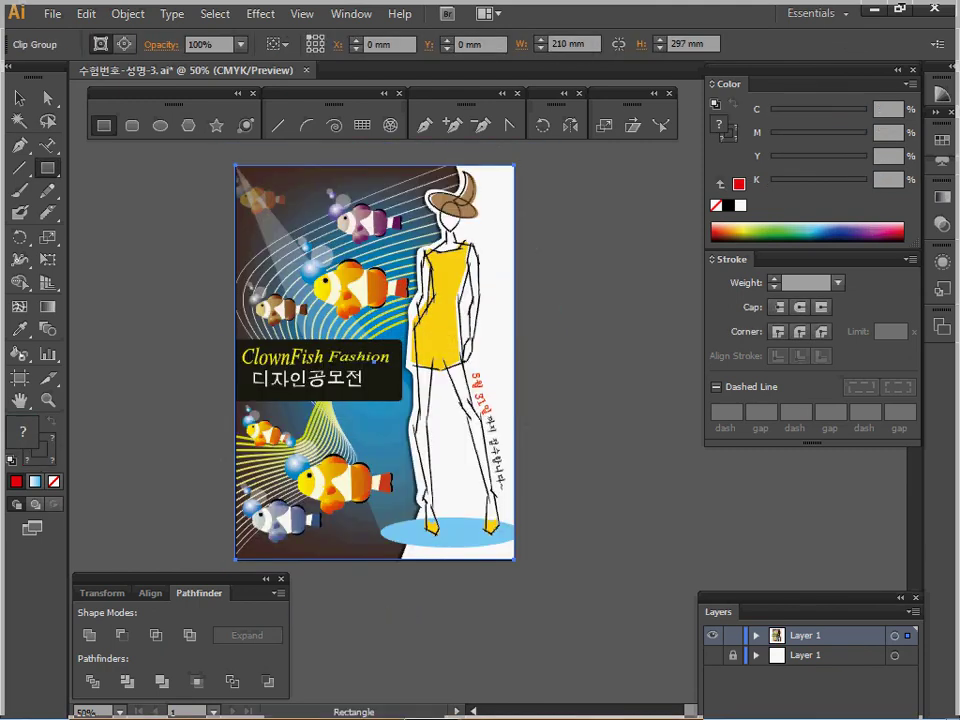